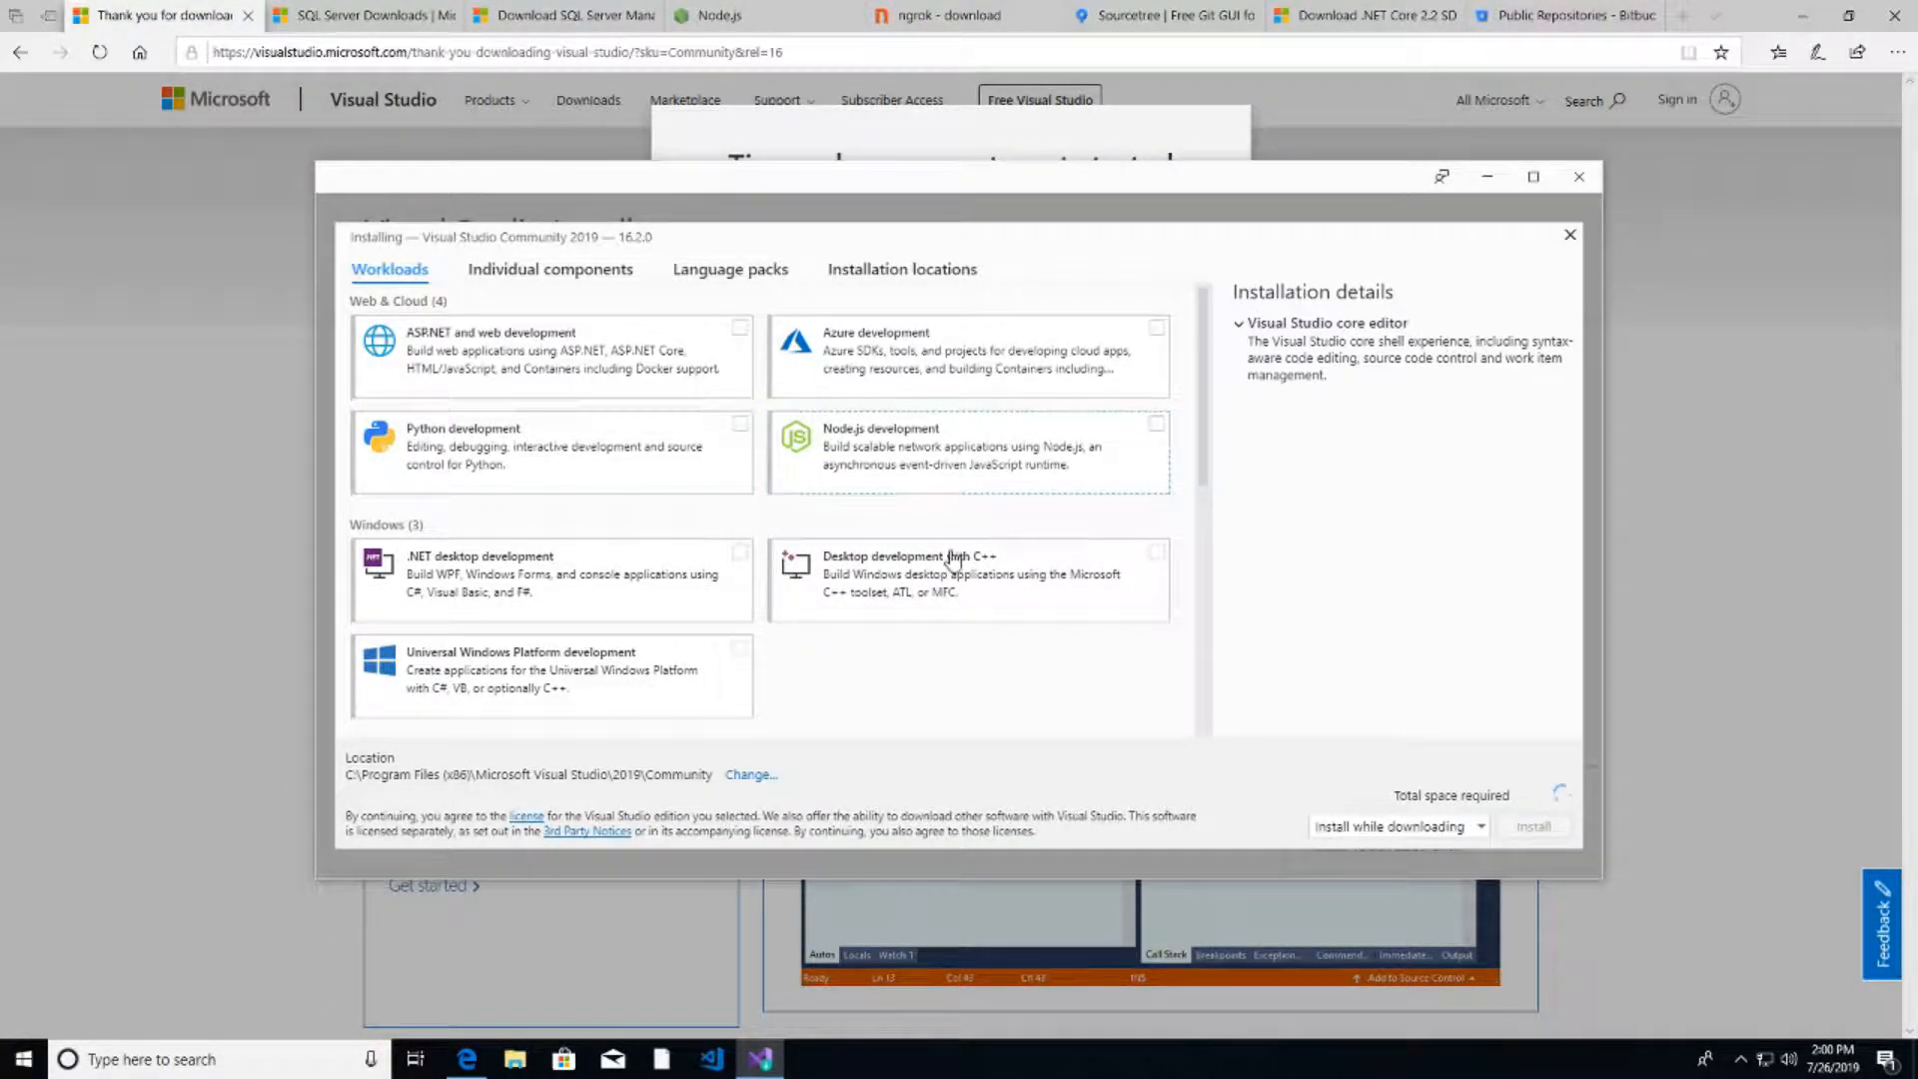
- Install Visual Studio Community 2019 with ASP.NET and web, .NET desktop and UWP development workloads
{"action": "left_click", "coordinate": [599, 364]}
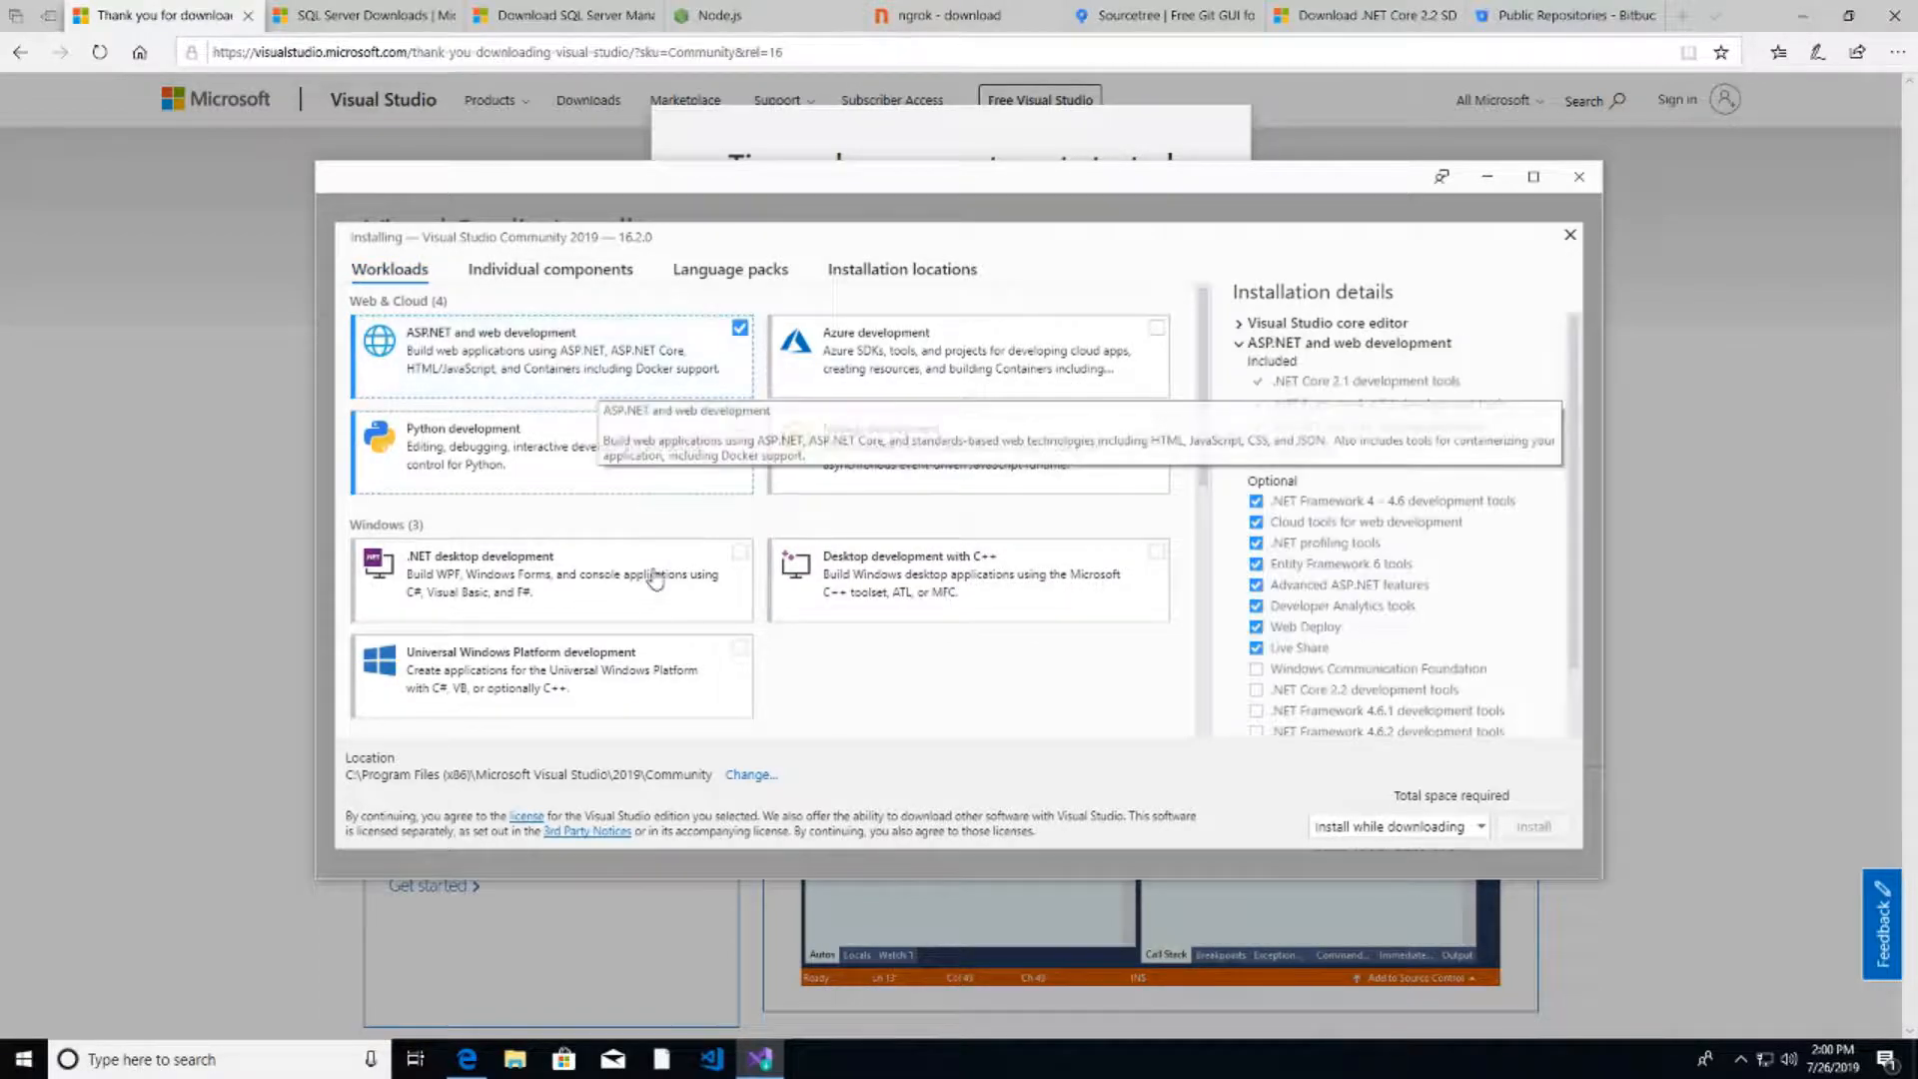
{"action": "left_click", "coordinate": [535, 581]}
{"action": "left_click", "coordinate": [693, 705]}
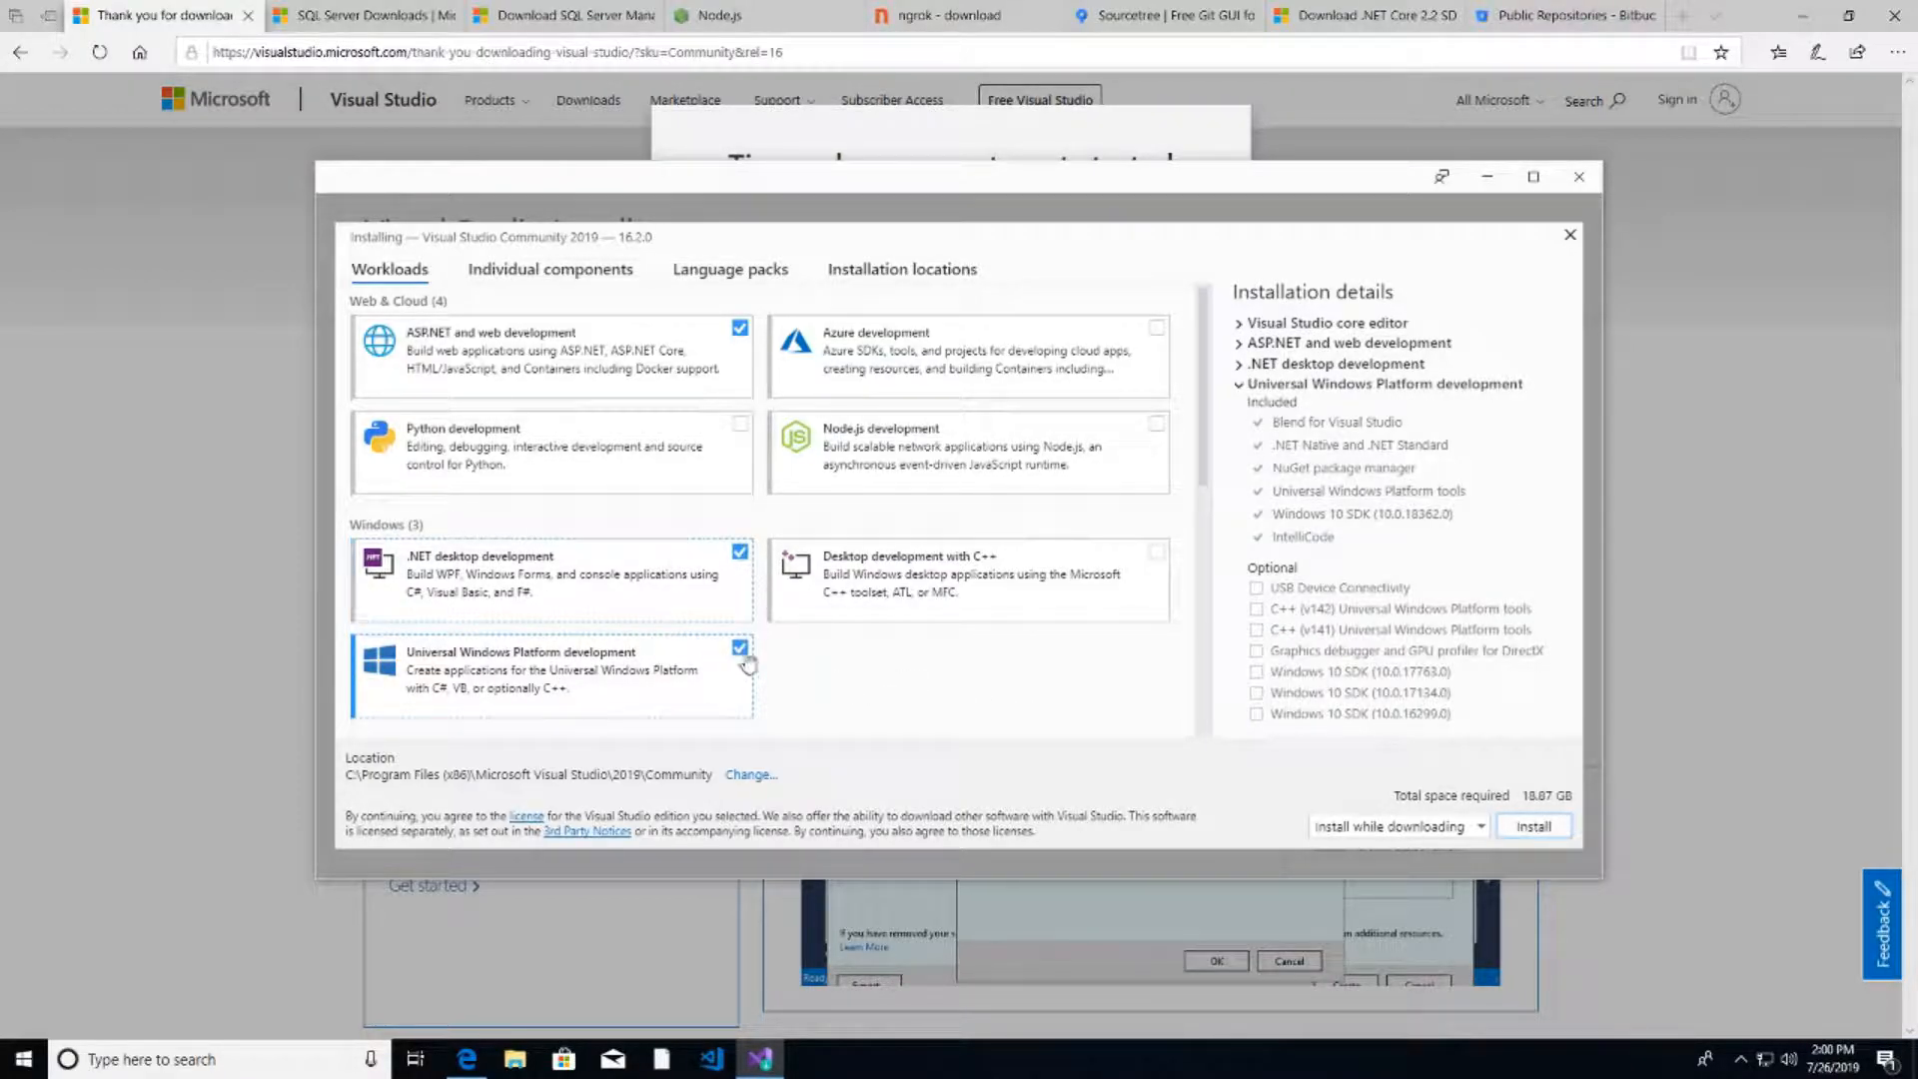
{"action": "left_click", "coordinate": [1529, 829]}
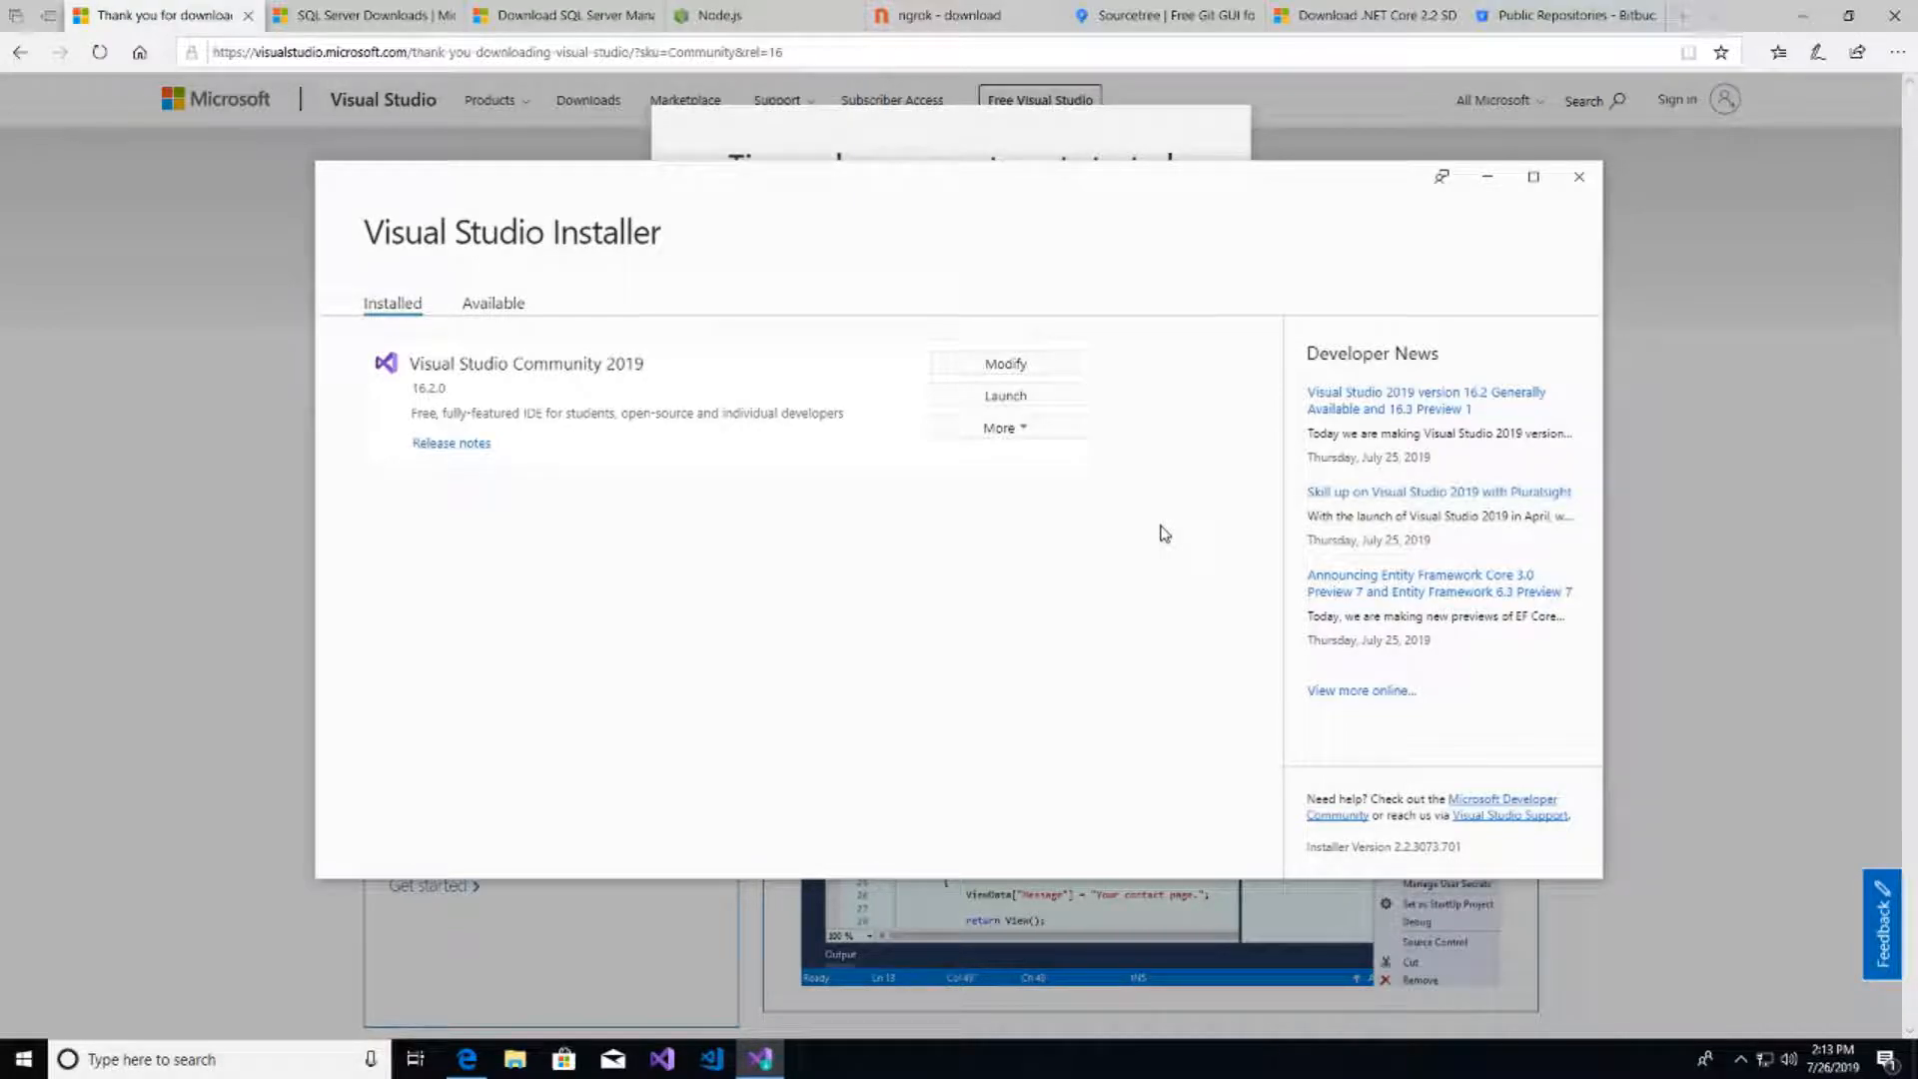
- Close the Visual Studio Installer, then download and run the SQL Server 2017 Developer installer
{"action": "left_click", "coordinate": [1574, 185]}
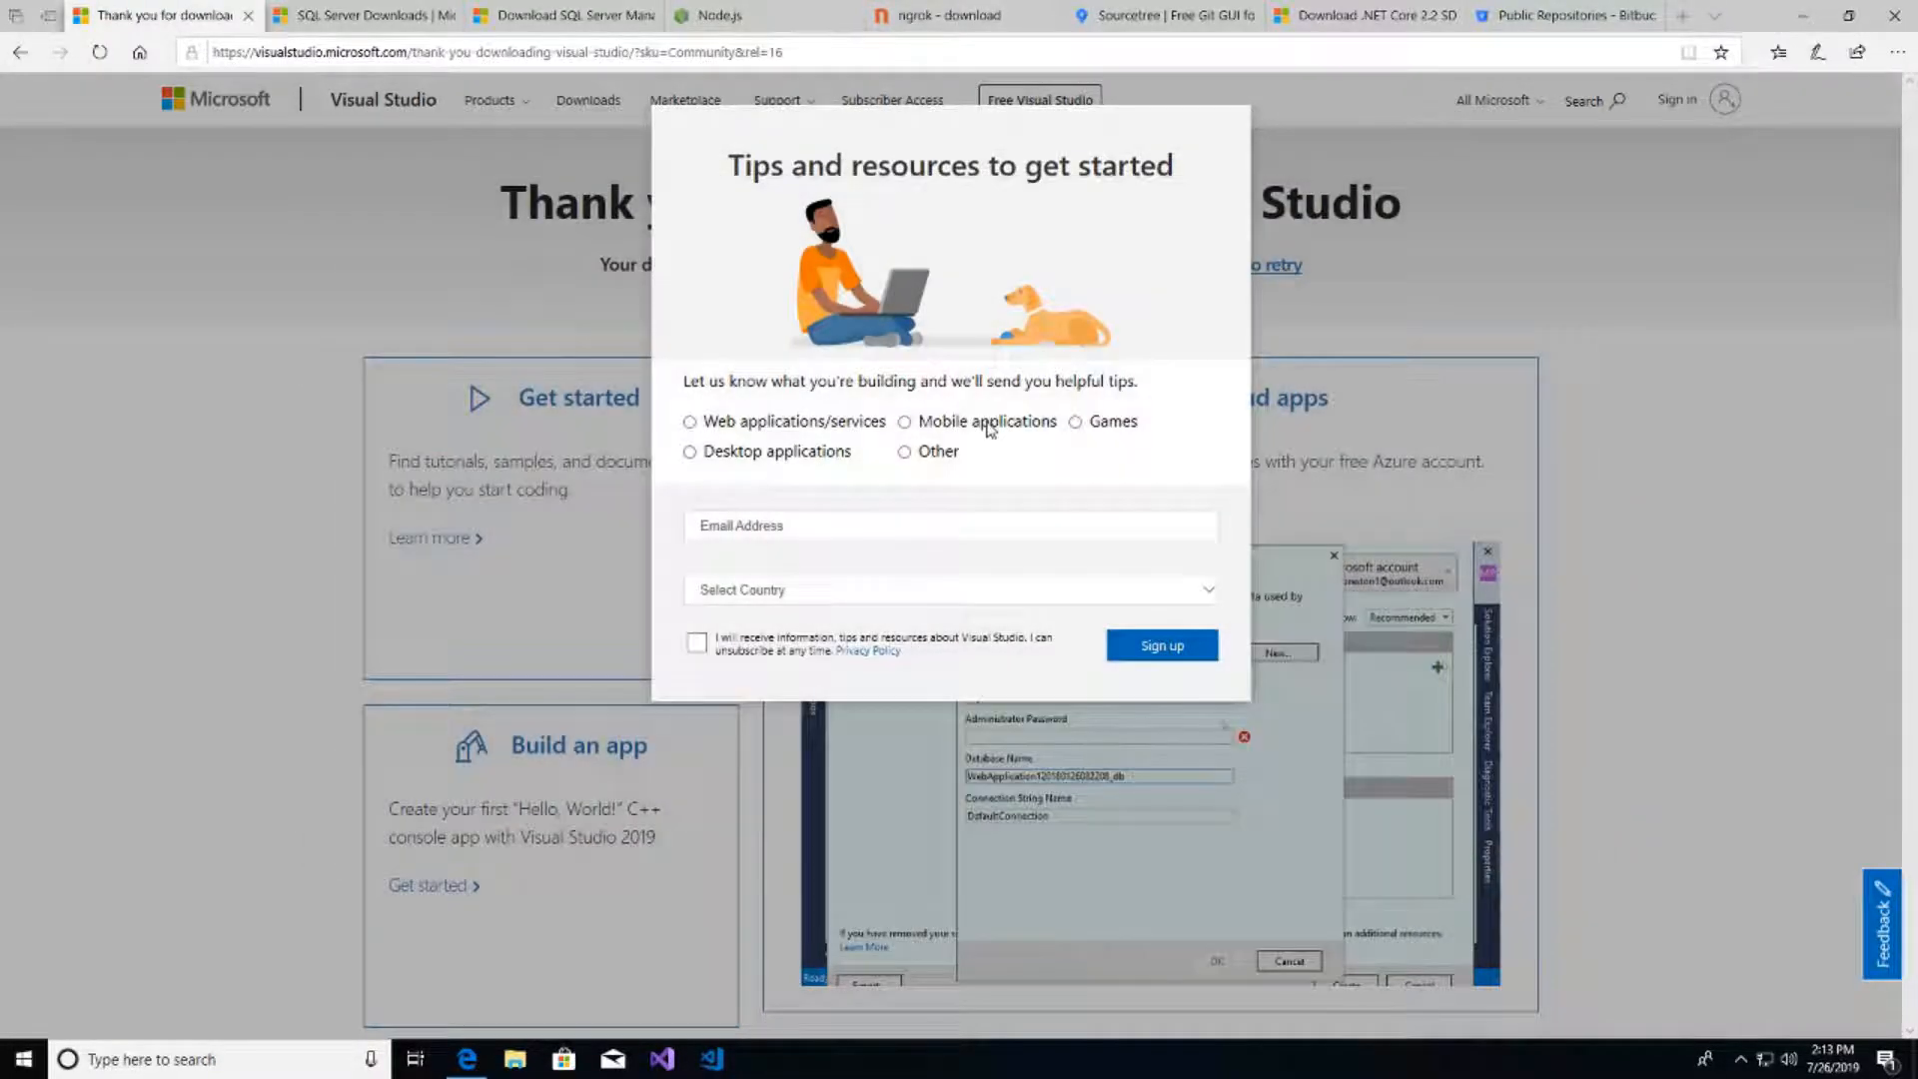
{"action": "left_click", "coordinate": [360, 15]}
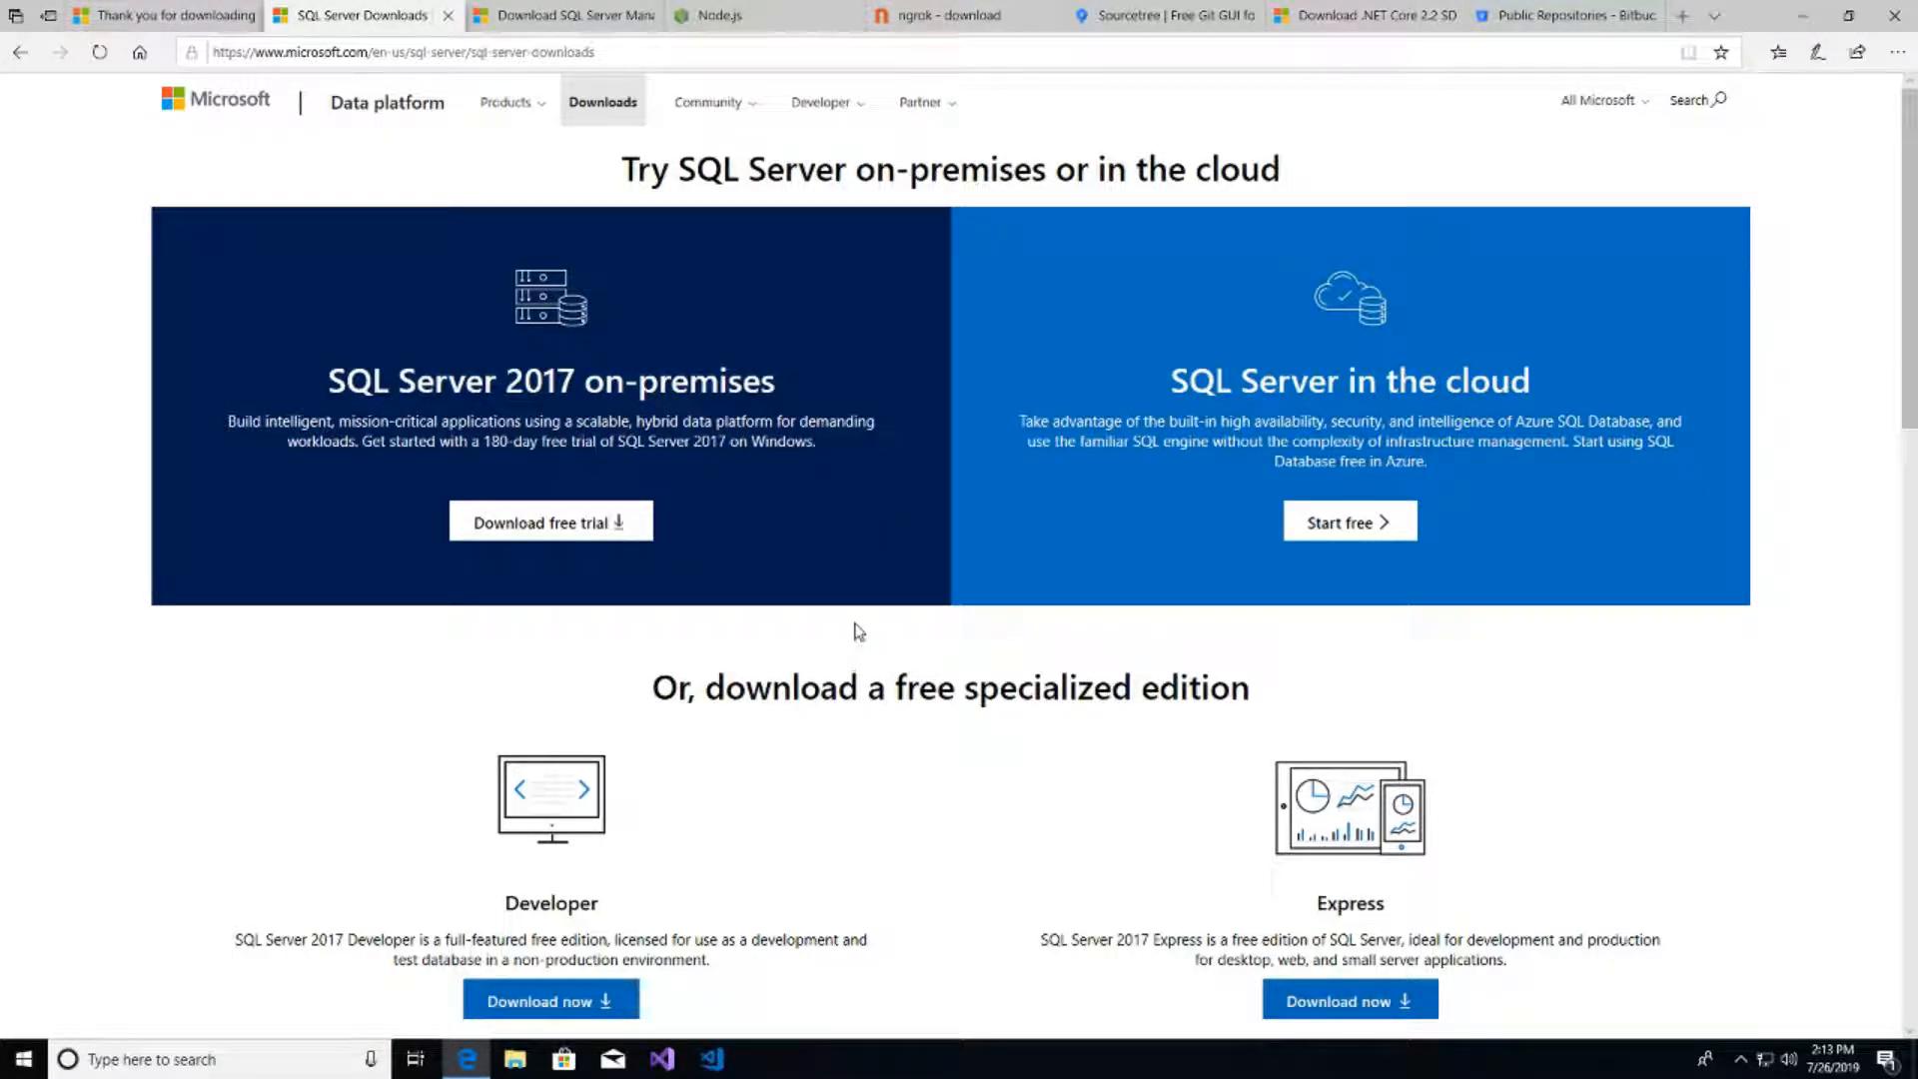
{"action": "scroll", "coordinate": [875, 686], "scroll_direction": "down", "scroll_amount": 3}
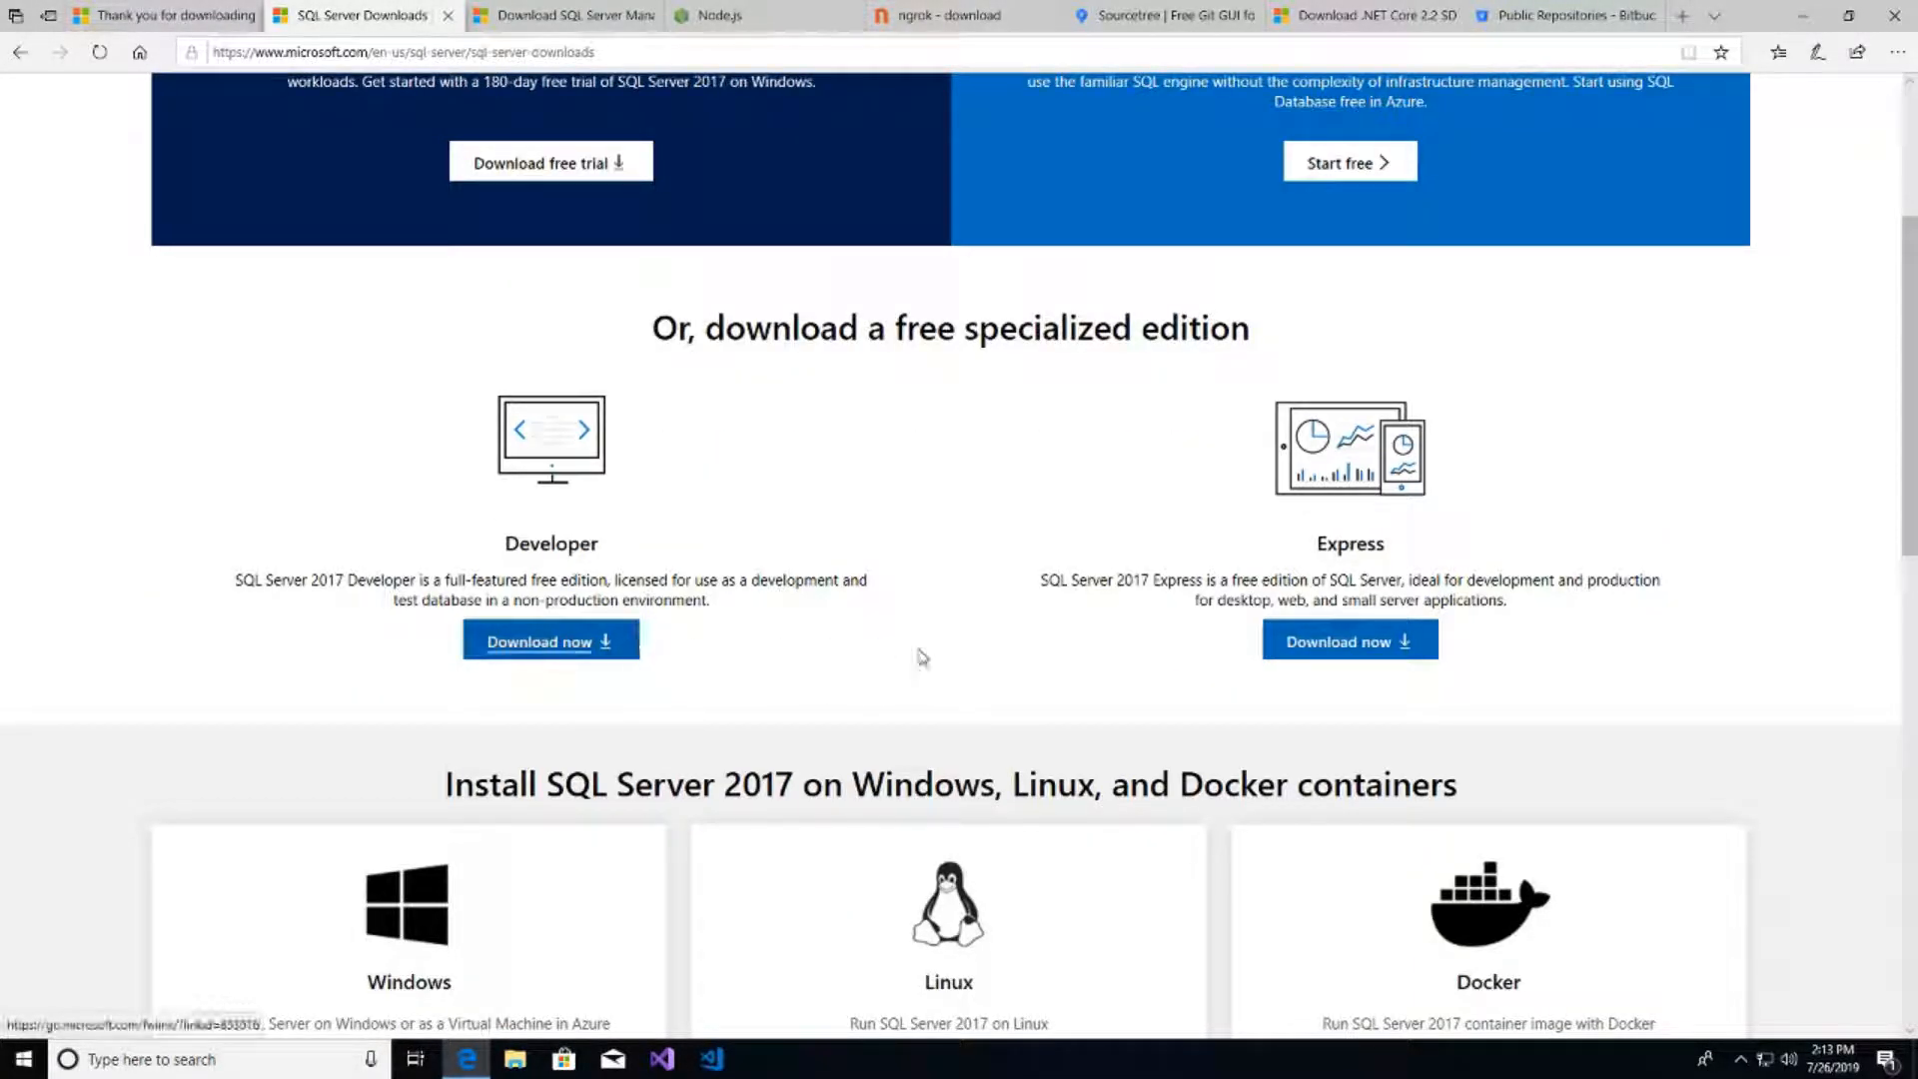
{"action": "scroll", "coordinate": [668, 476], "scroll_direction": "up", "scroll_amount": 2}
{"action": "scroll", "coordinate": [680, 519], "scroll_direction": "down", "scroll_amount": 1}
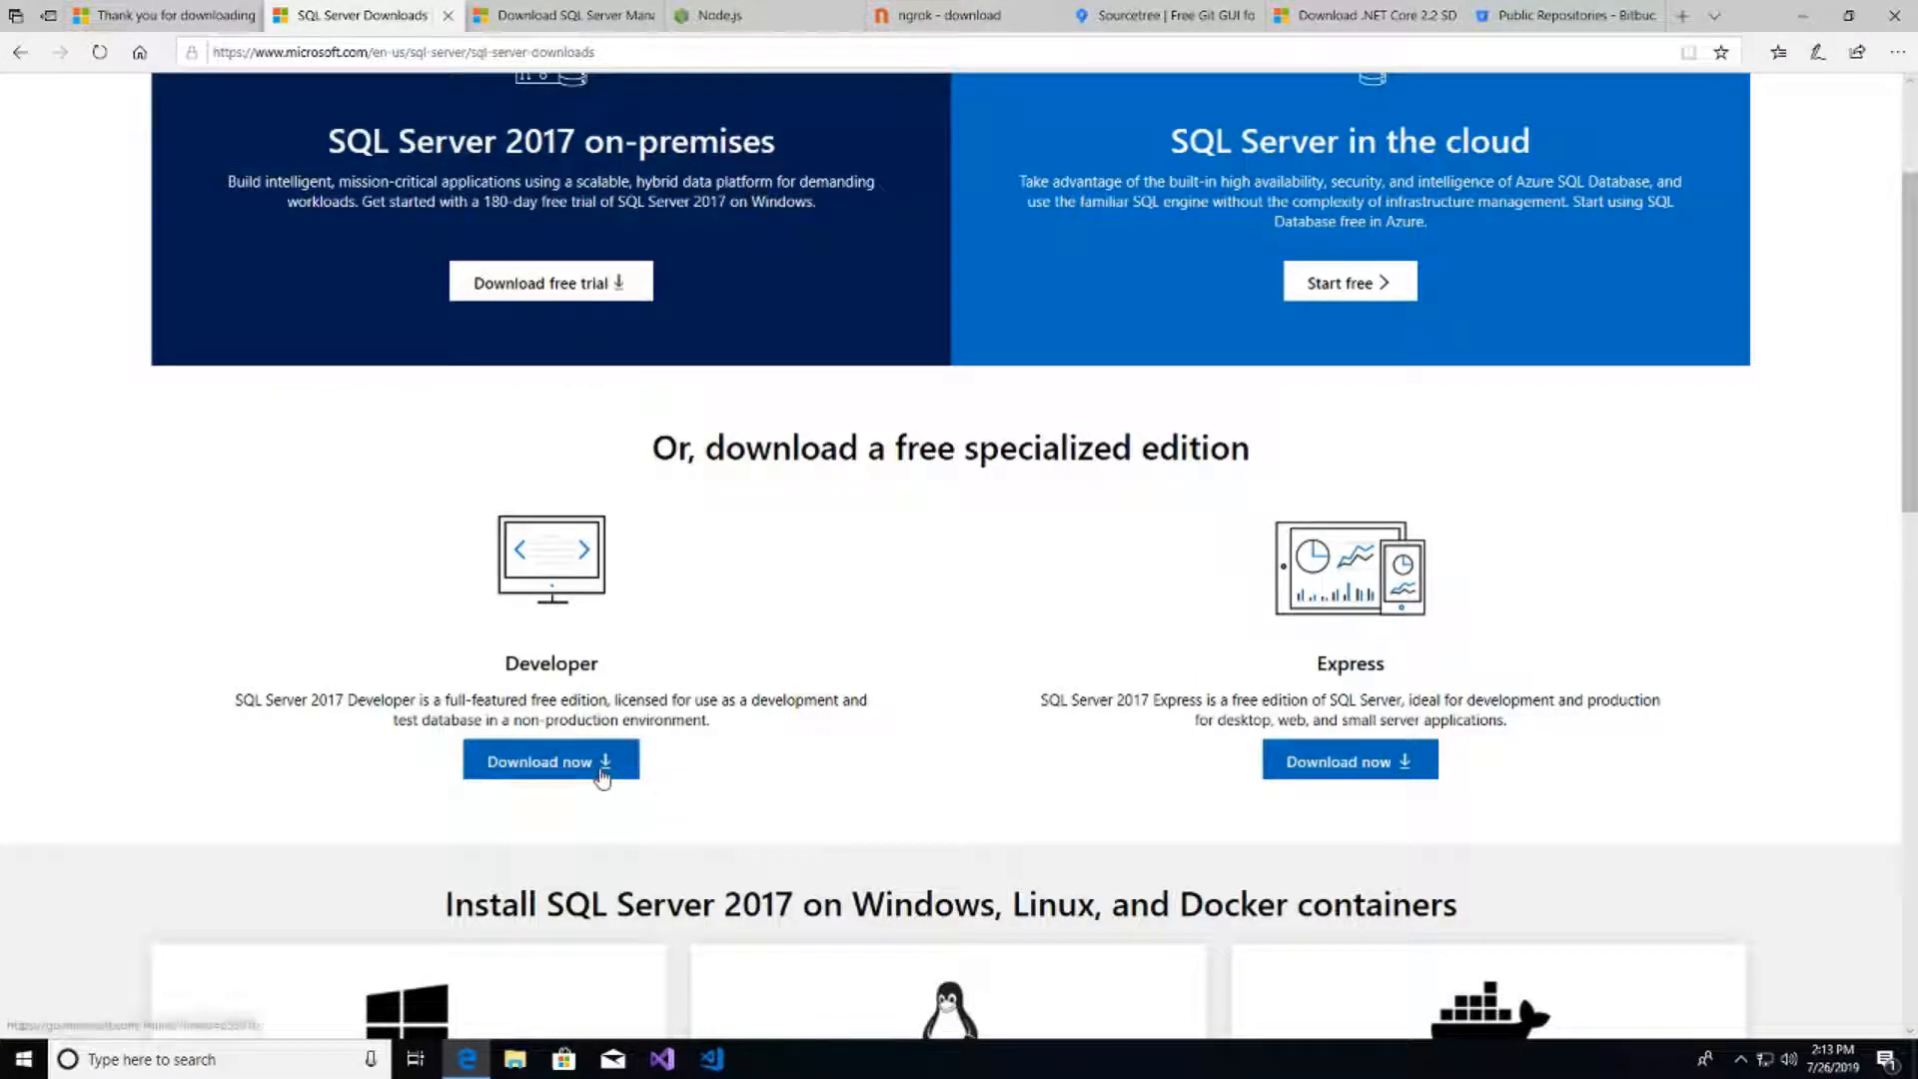
{"action": "left_click", "coordinate": [567, 765]}
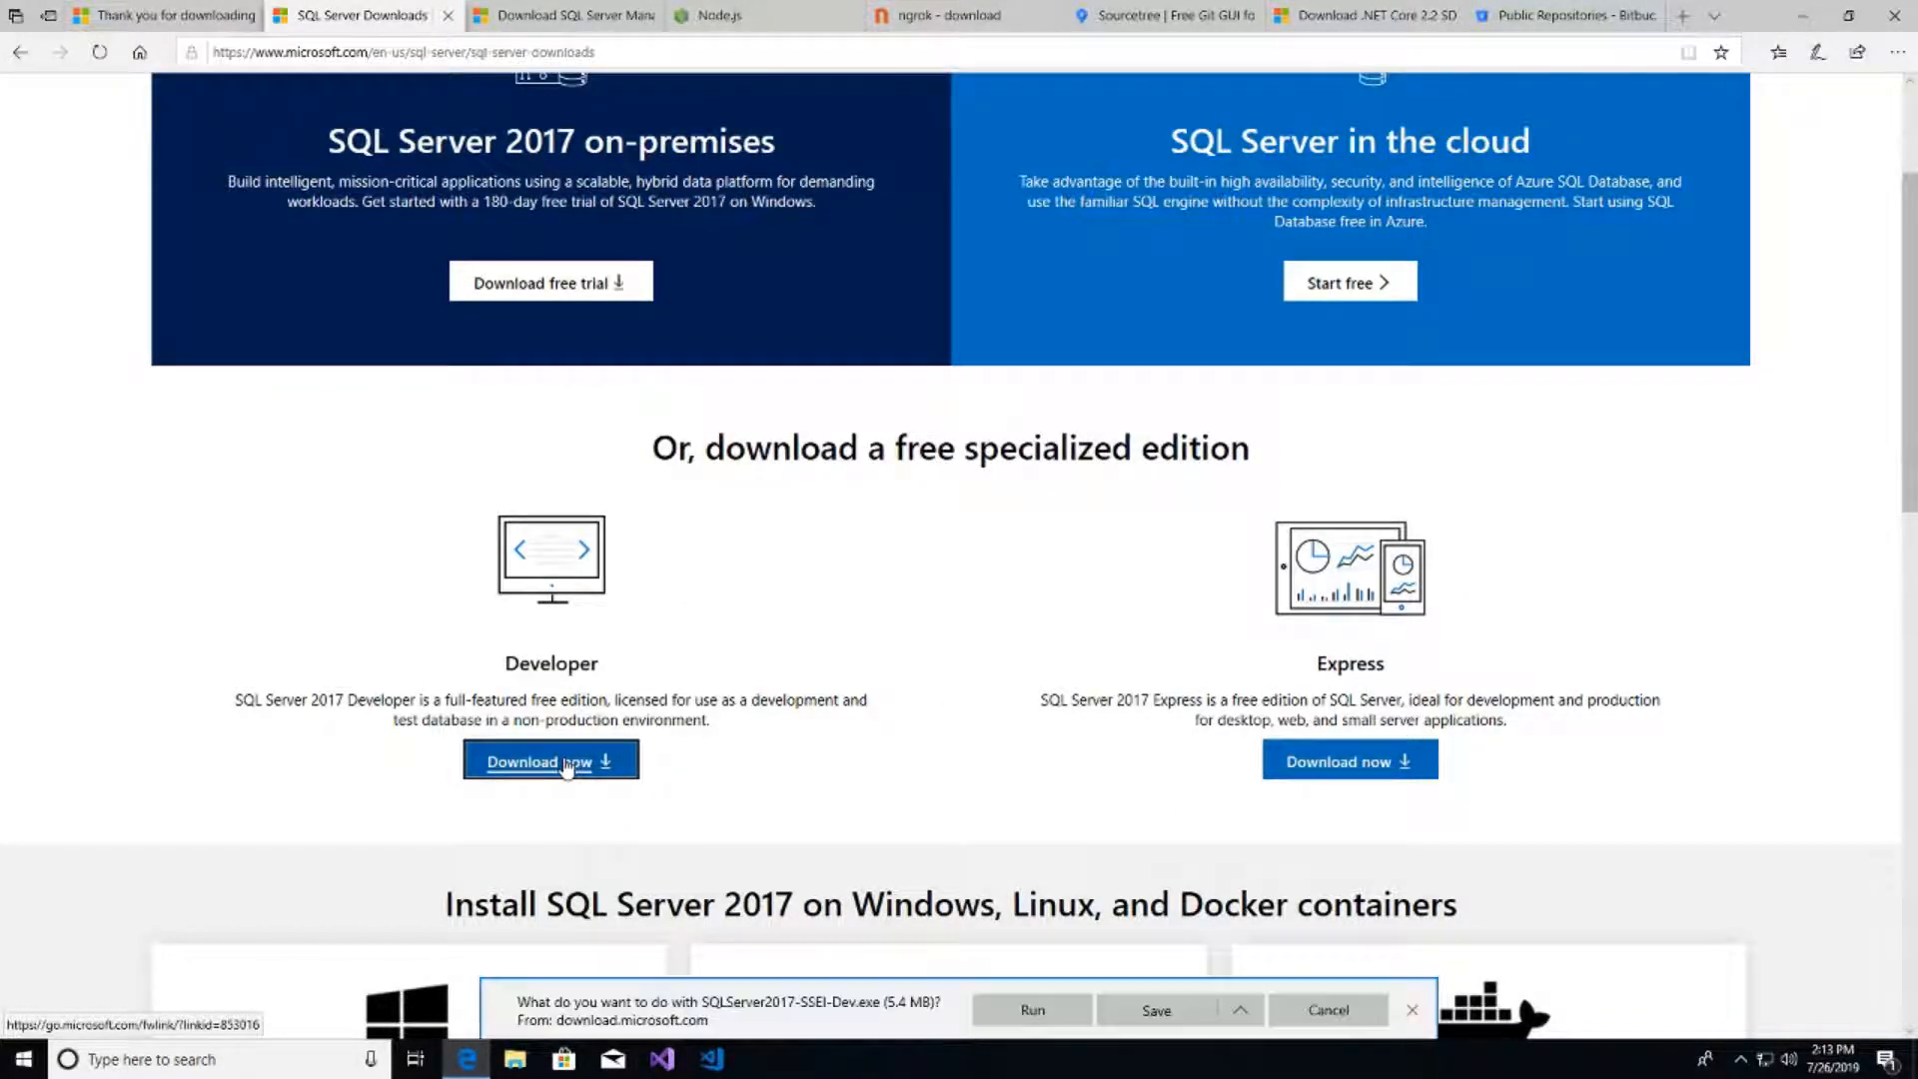
{"action": "left_click", "coordinate": [1032, 1010]}
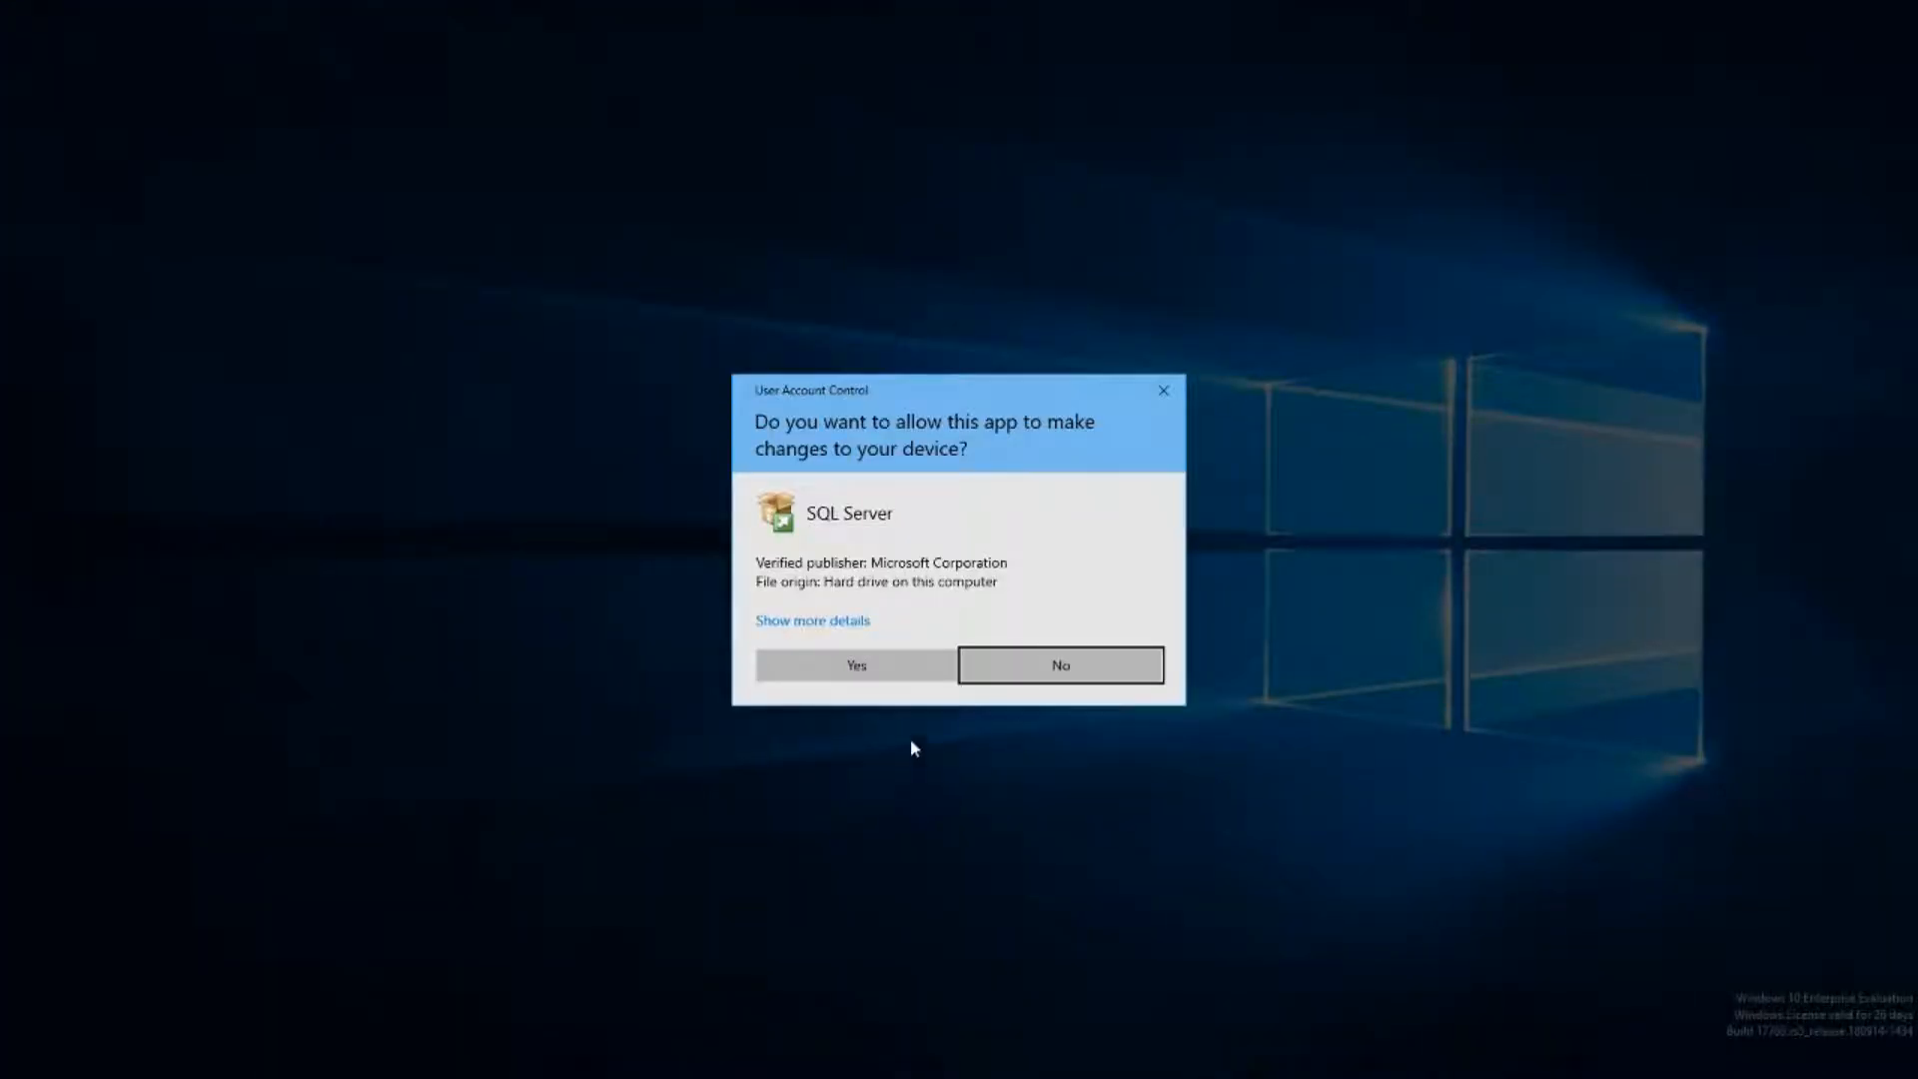
{"action": "left_click", "coordinate": [896, 672]}
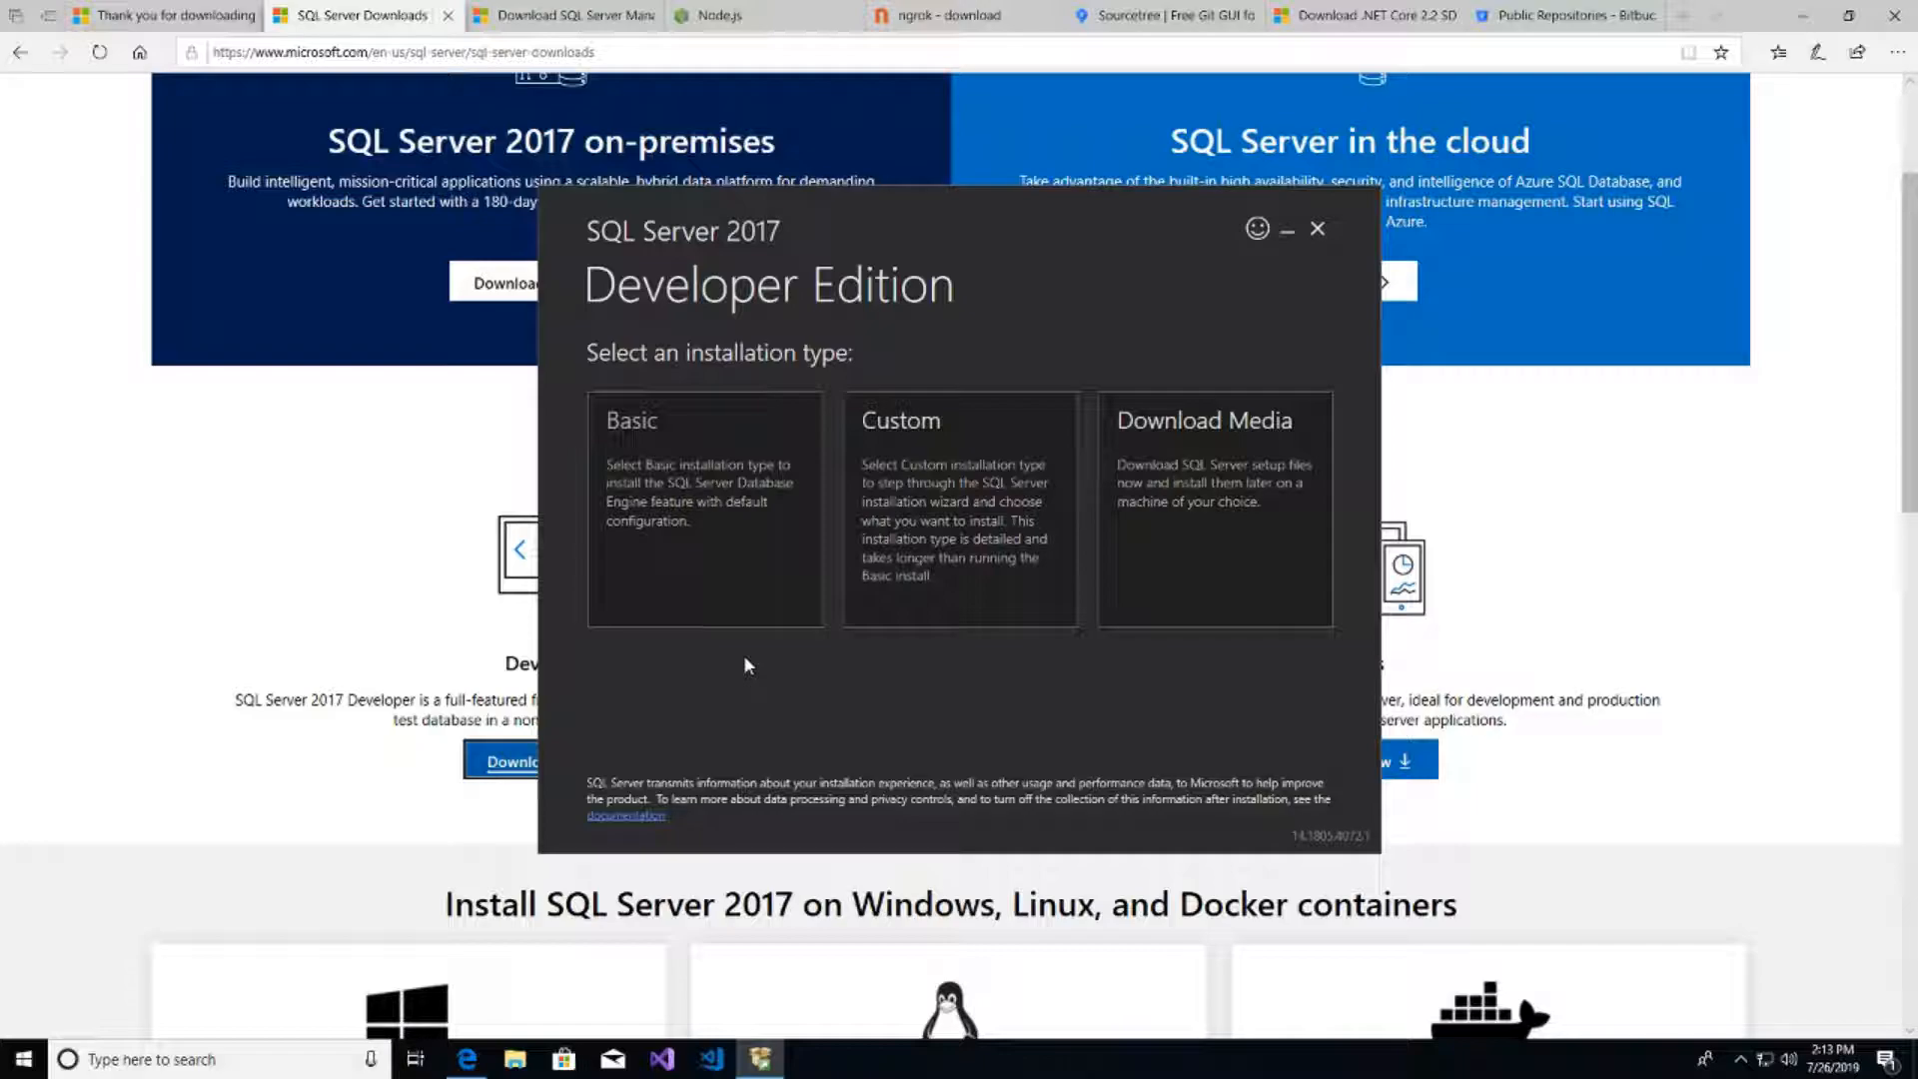
- Start a Basic SQL Server 2017 Developer install with accepted license at C:\Program Files\Microsoft SQL Server
{"action": "left_click", "coordinate": [757, 596]}
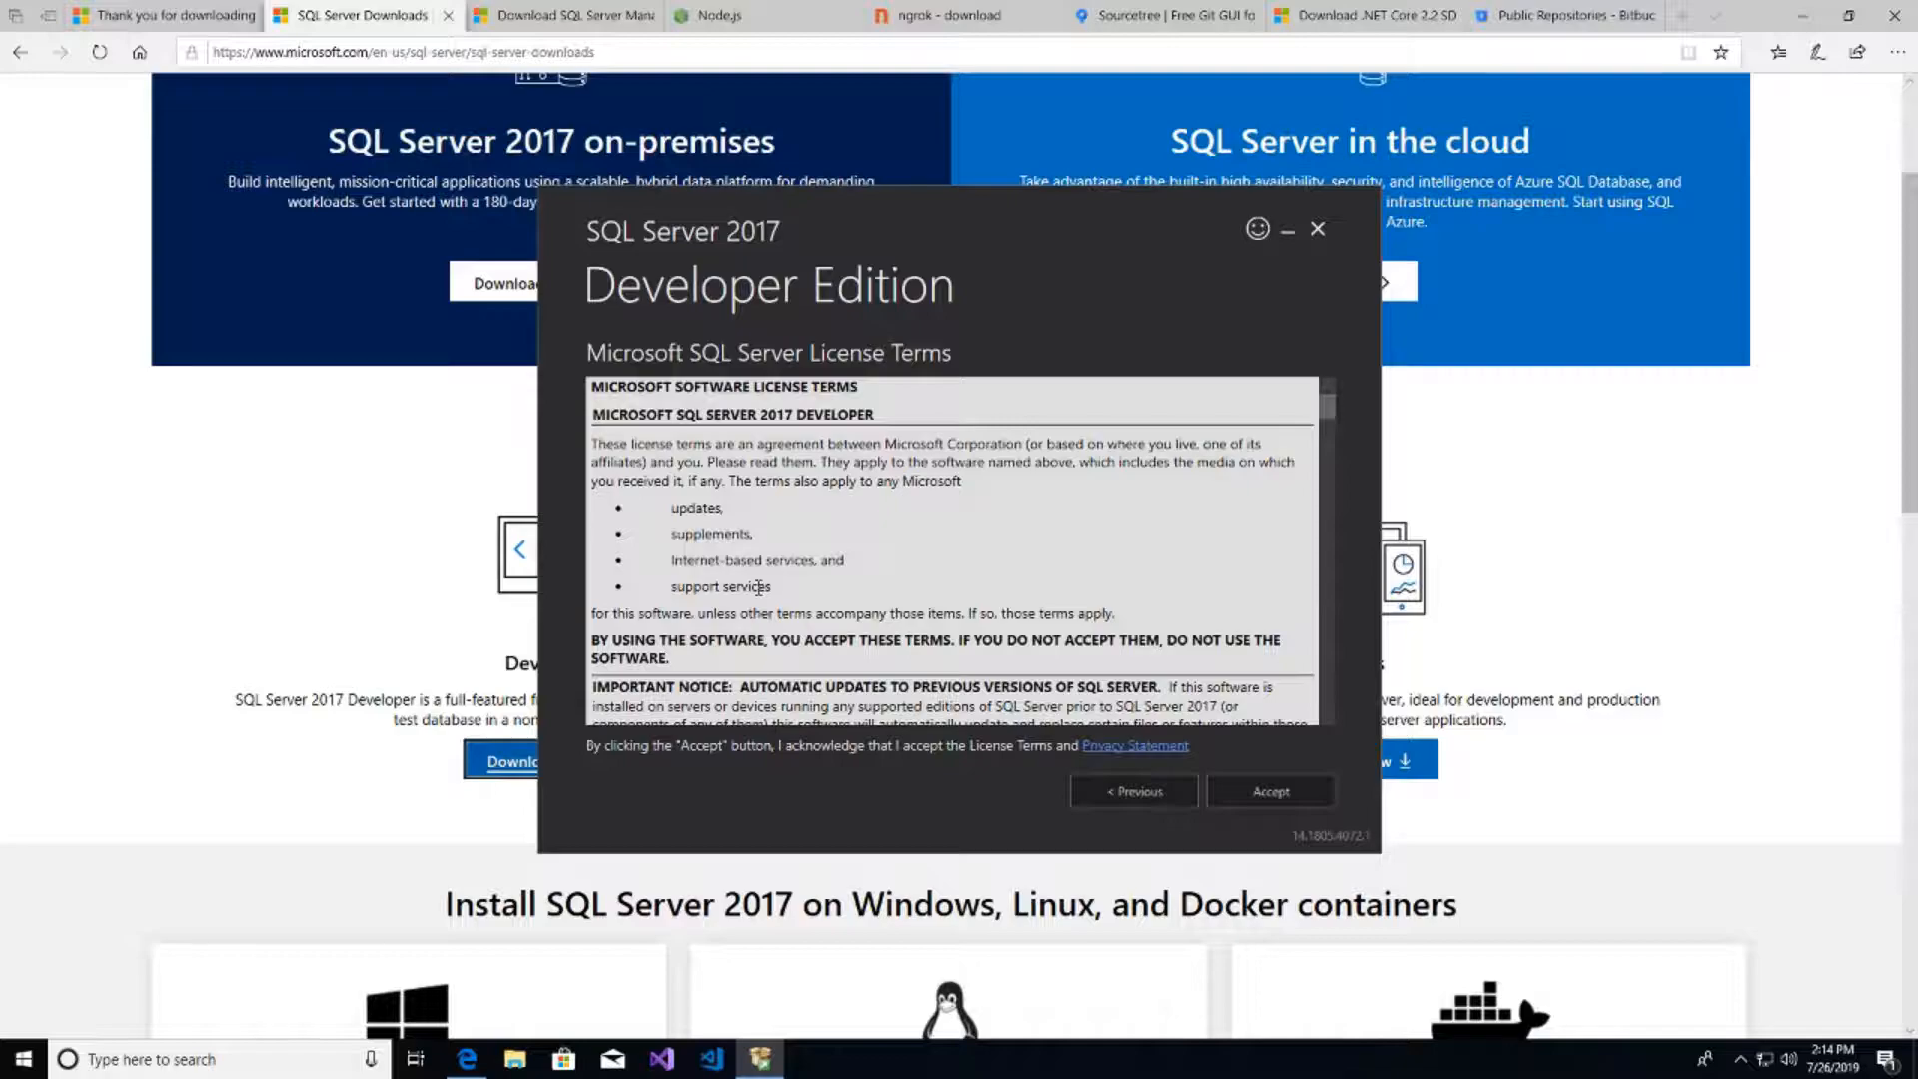
{"action": "left_click", "coordinate": [1274, 796]}
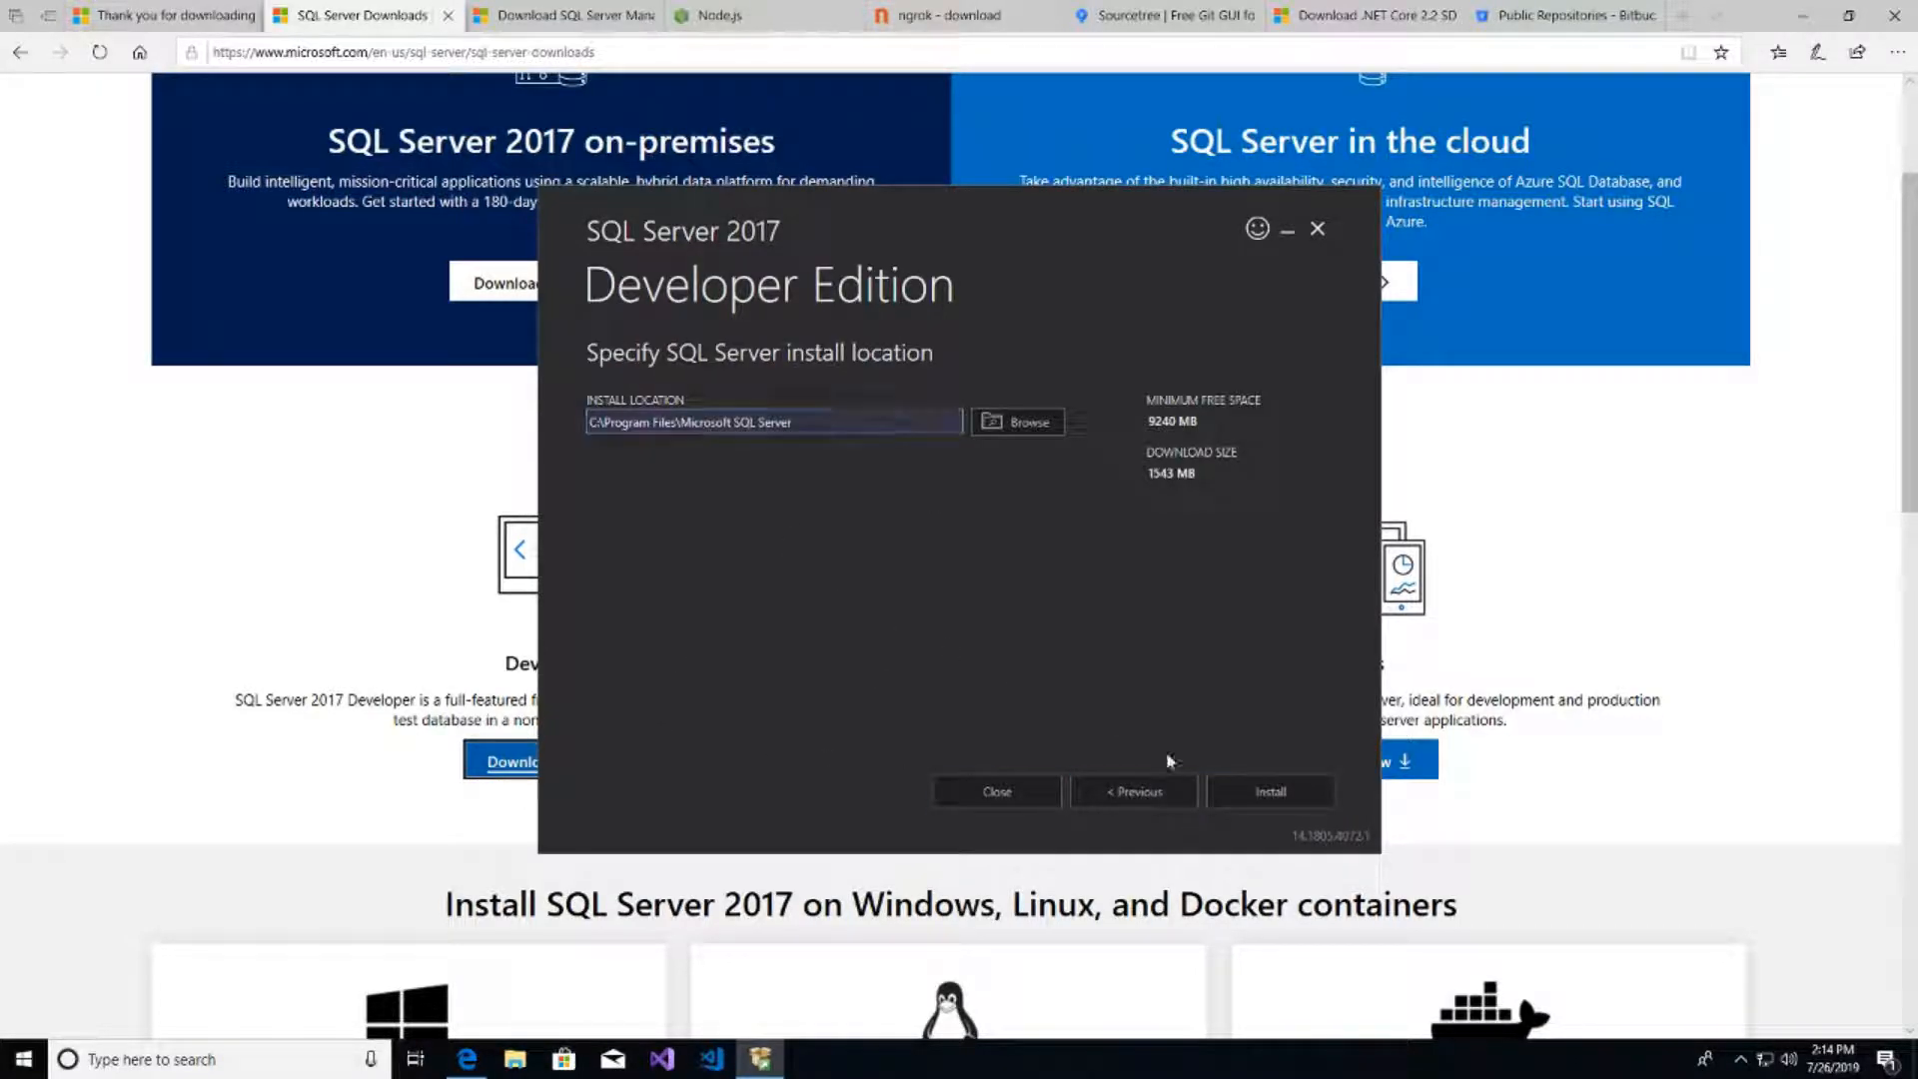
{"action": "left_click", "coordinate": [1255, 787]}
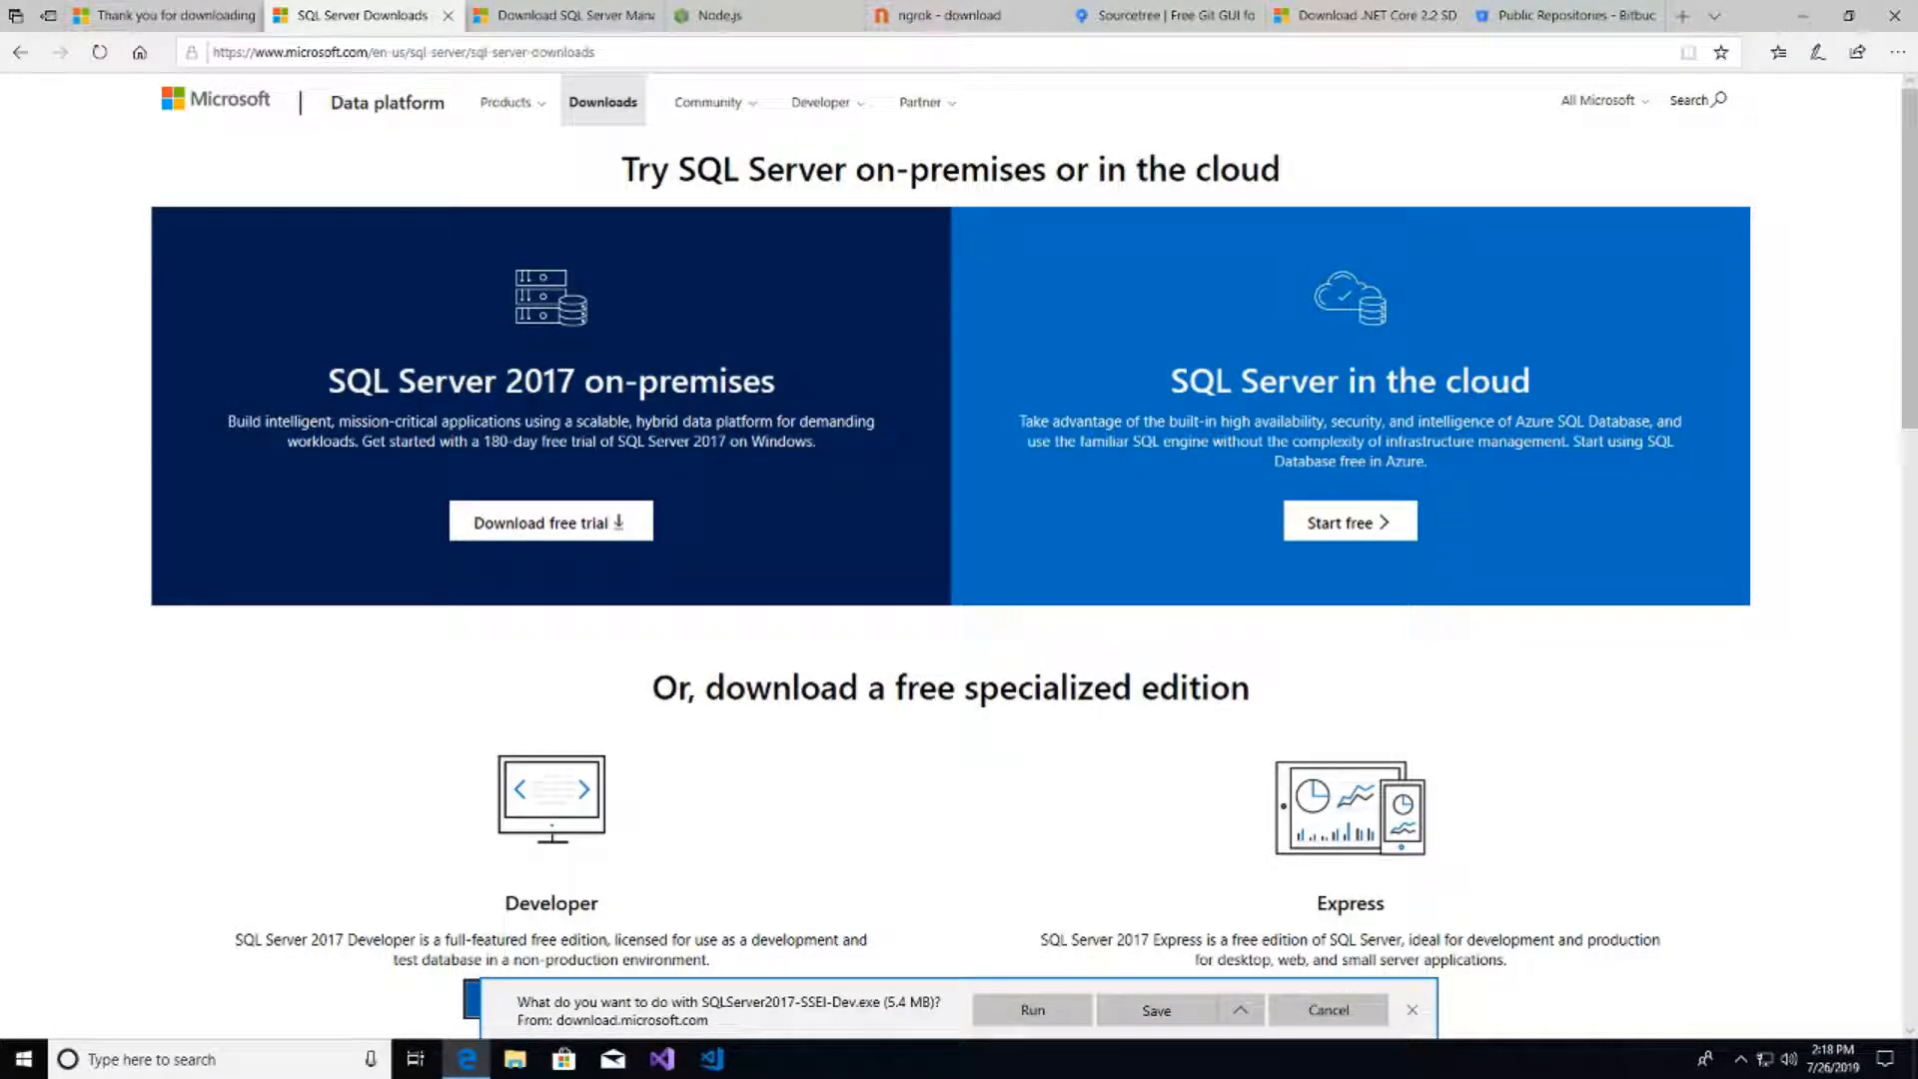
- Rerun SQLServer2017-SSEI-Dev.exe and redo the Basic install with accepted license at the default location
{"action": "scroll", "coordinate": [1019, 1009], "scroll_direction": "down", "scroll_amount": 1}
{"action": "left_click", "coordinate": [1021, 1011]}
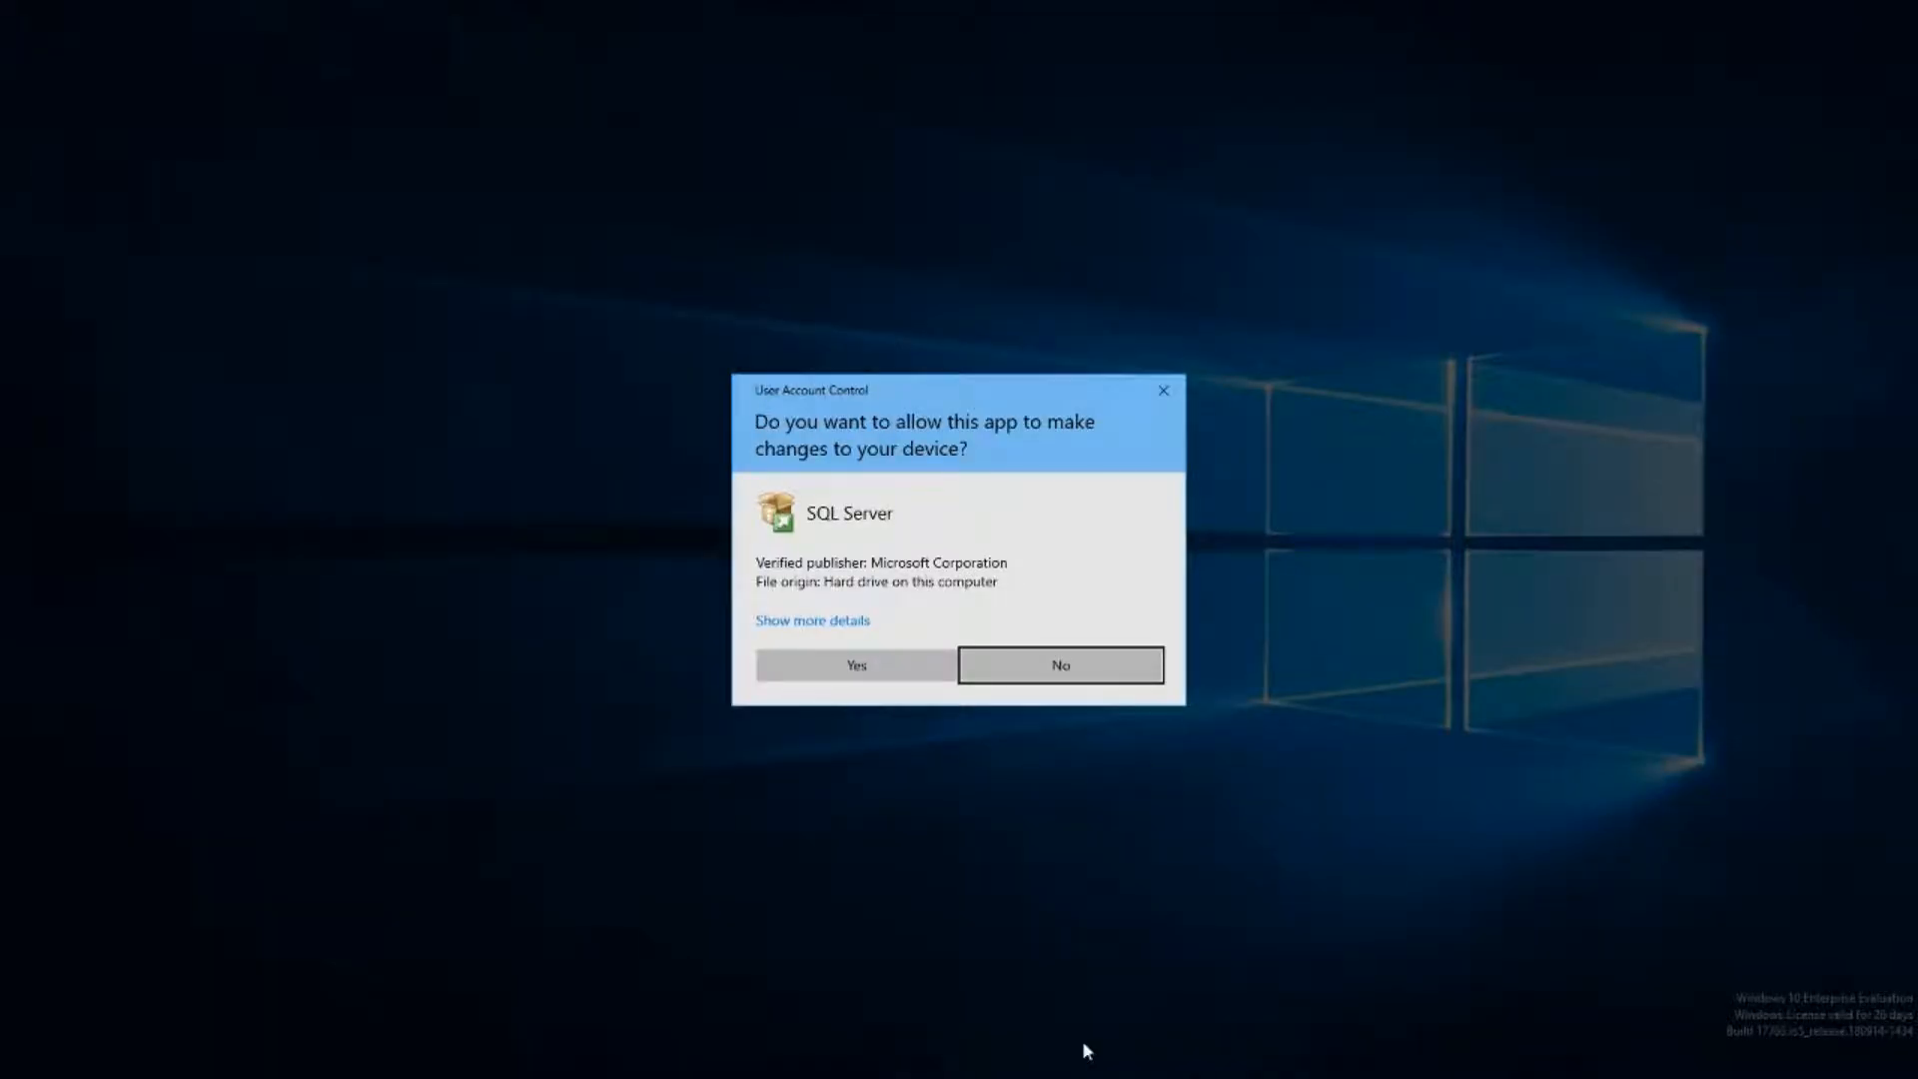
{"action": "left_click", "coordinate": [819, 680]}
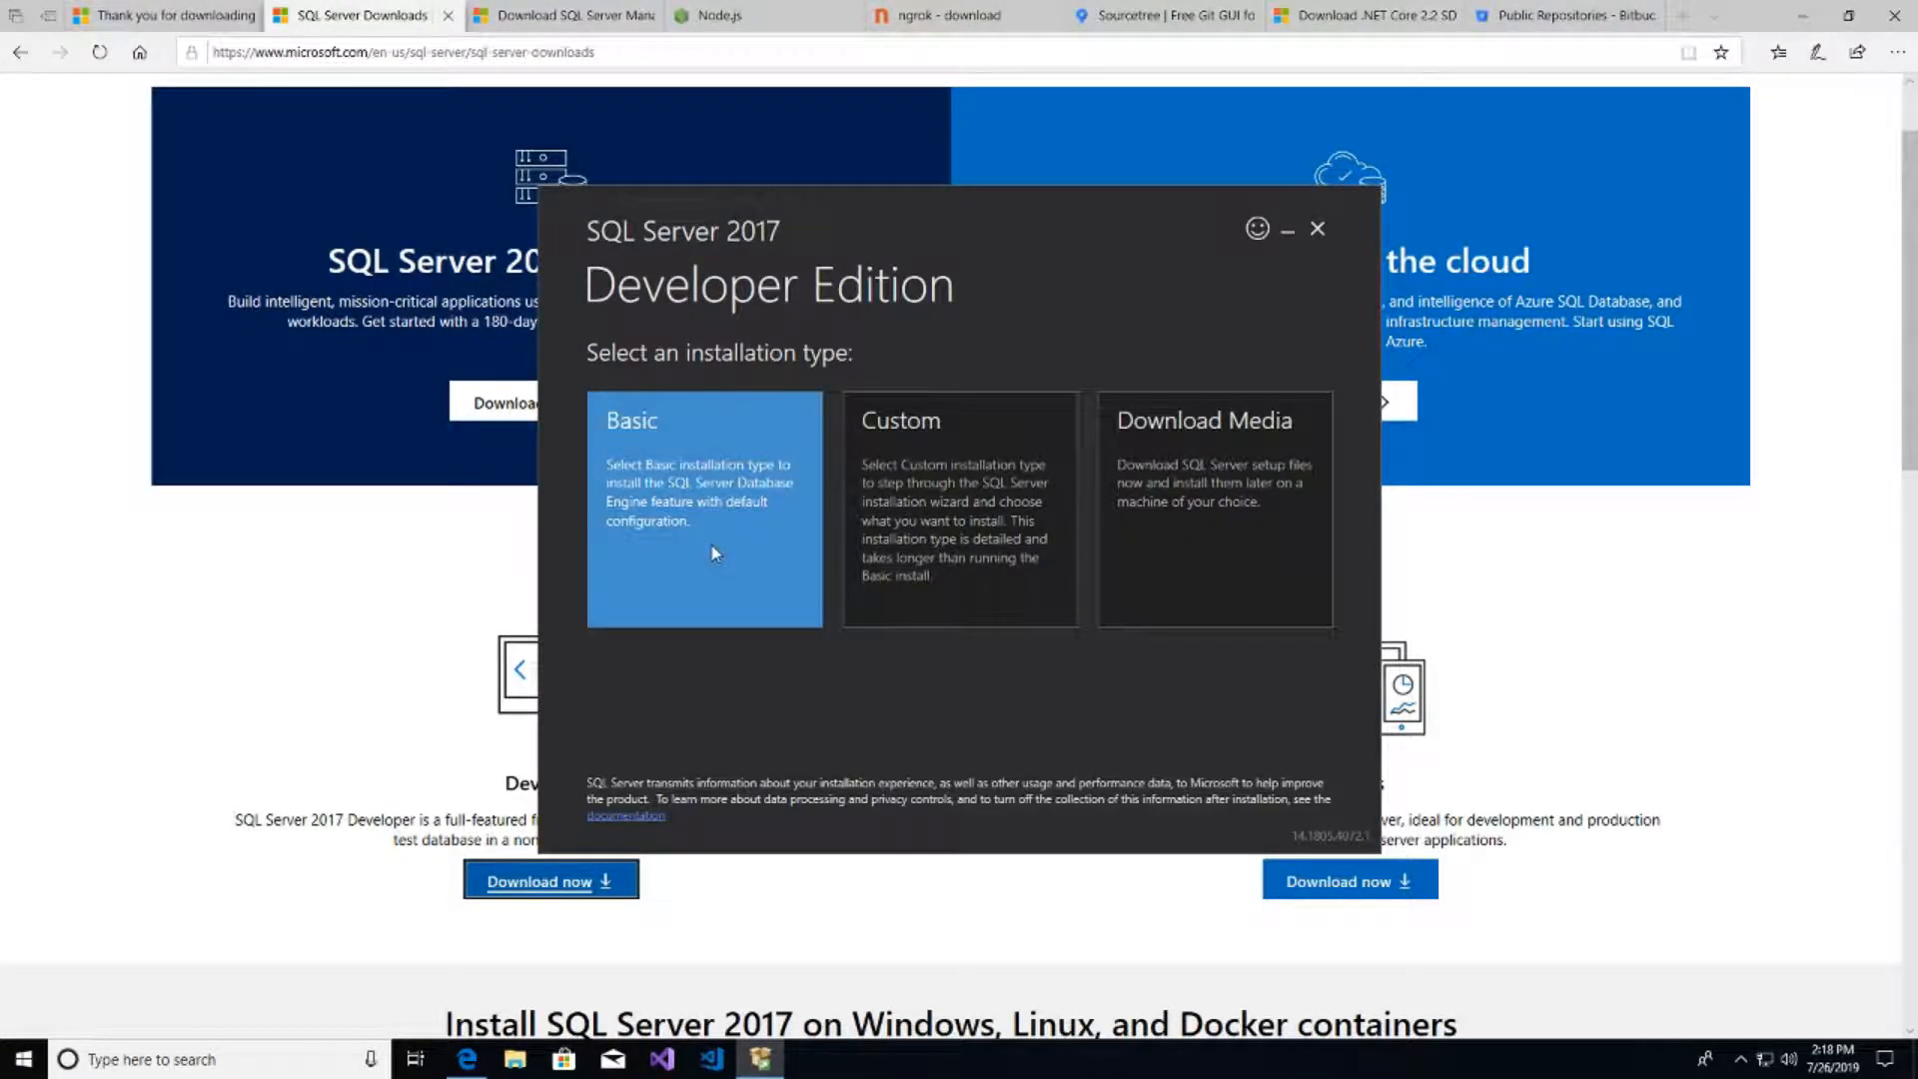
{"action": "left_click", "coordinate": [819, 687]}
{"action": "left_click", "coordinate": [1211, 805]}
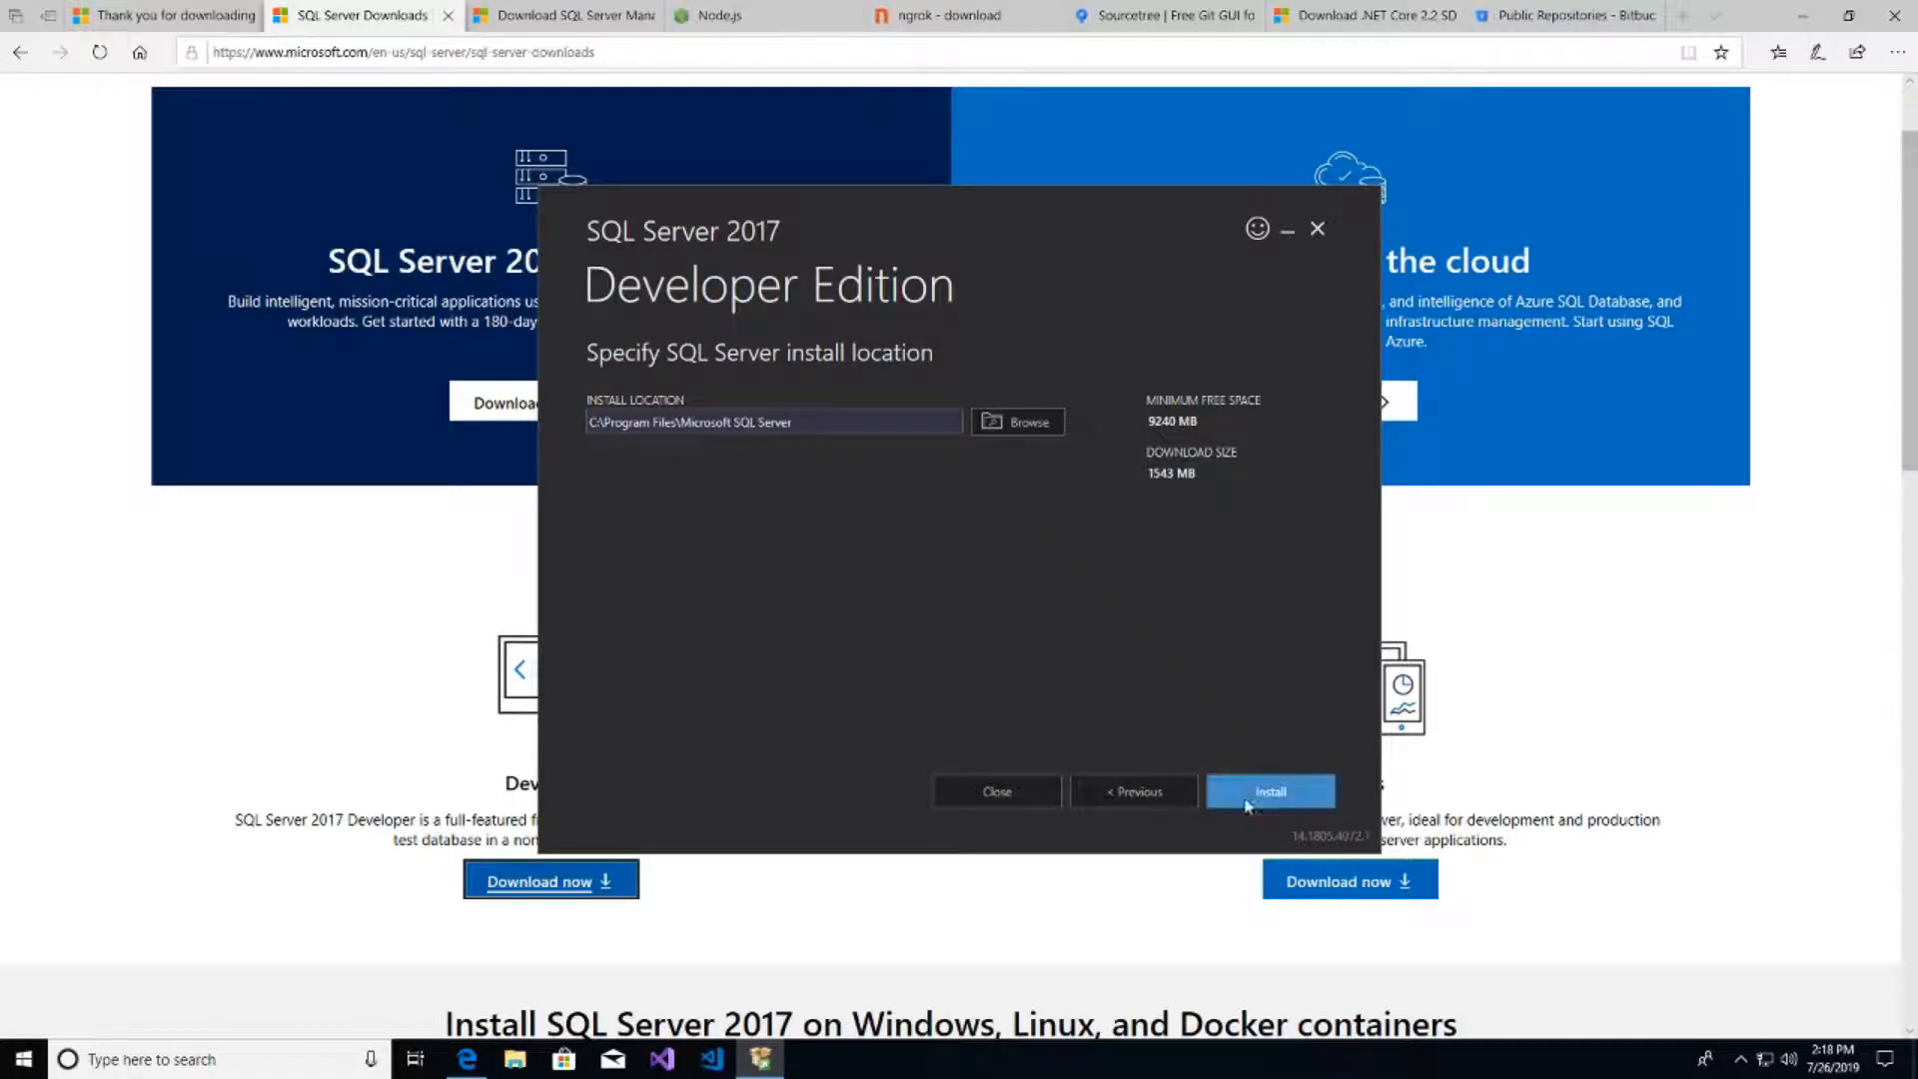
{"action": "left_click", "coordinate": [1299, 804]}
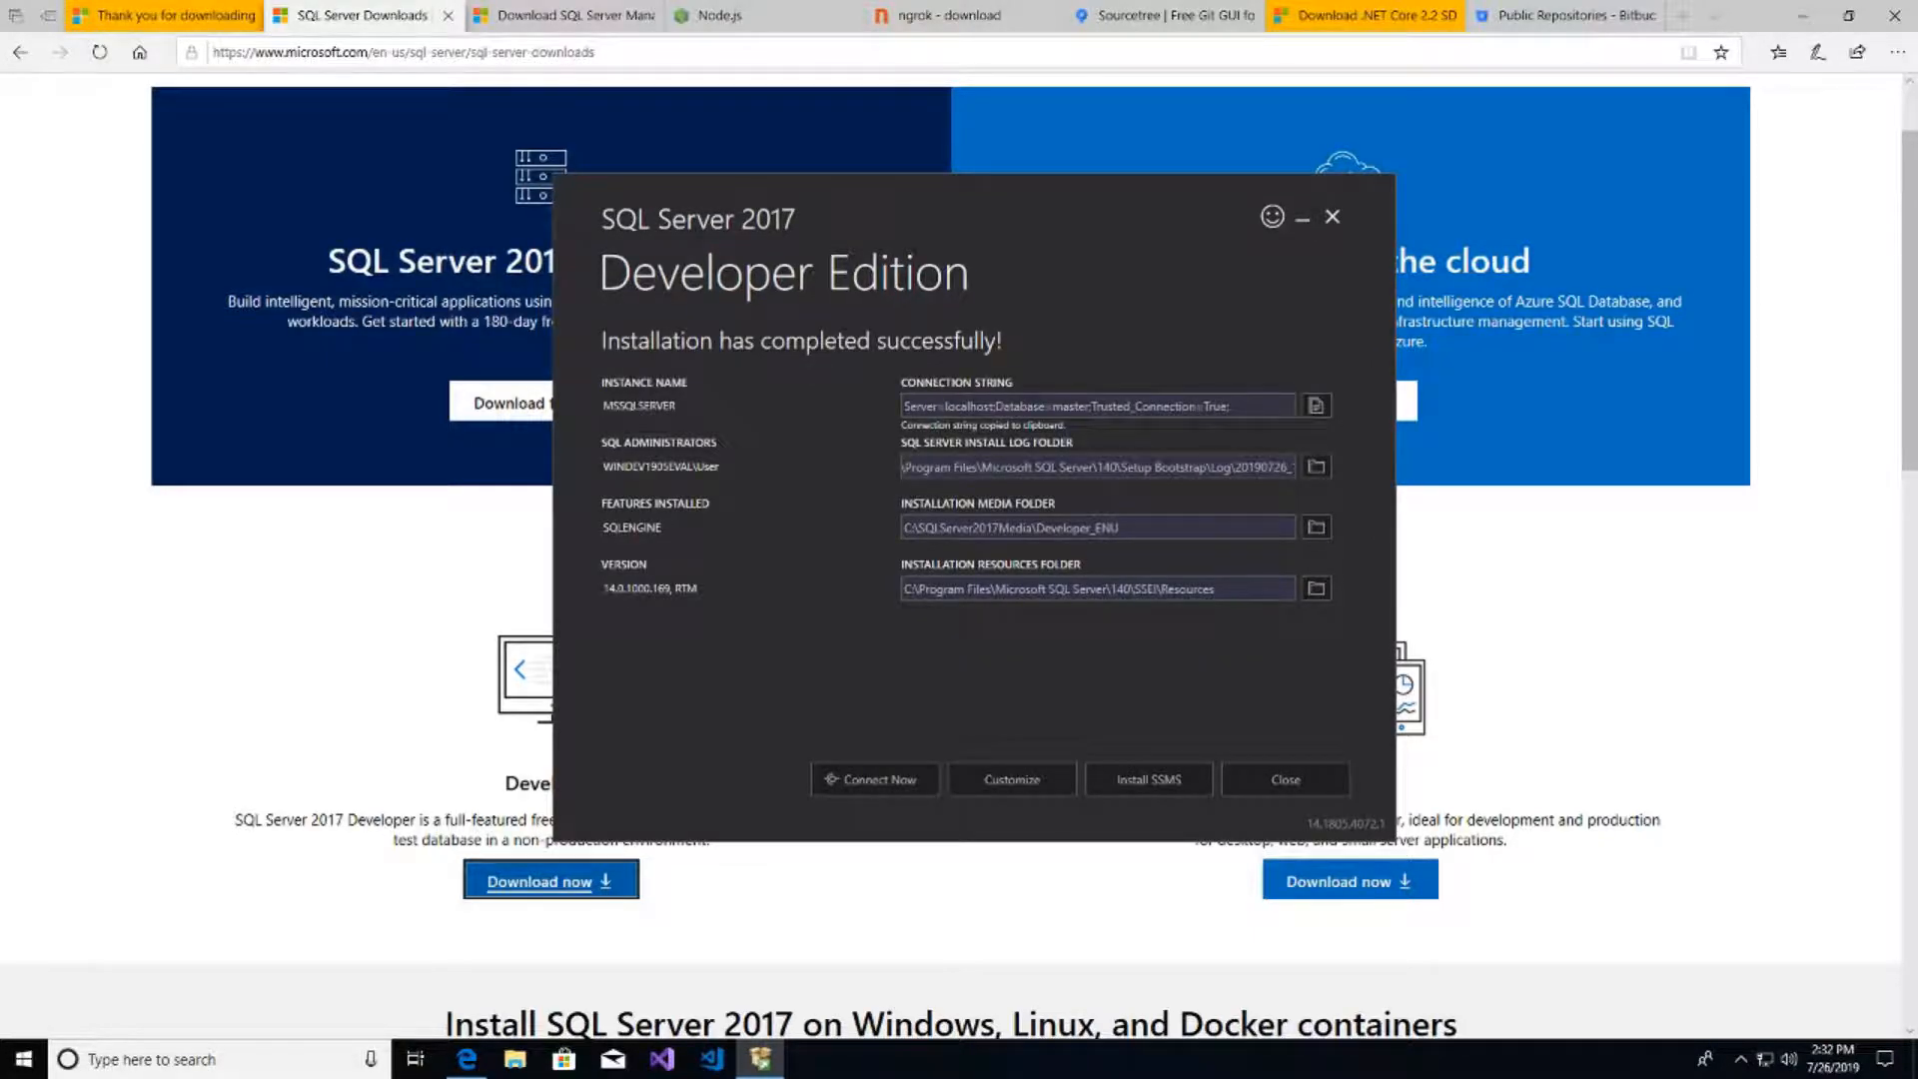
- Download SQL Server Management Studio 18.2 (SSMS-Setup-ENU.exe) from the SSMS page and run it
{"action": "left_click", "coordinate": [1150, 788]}
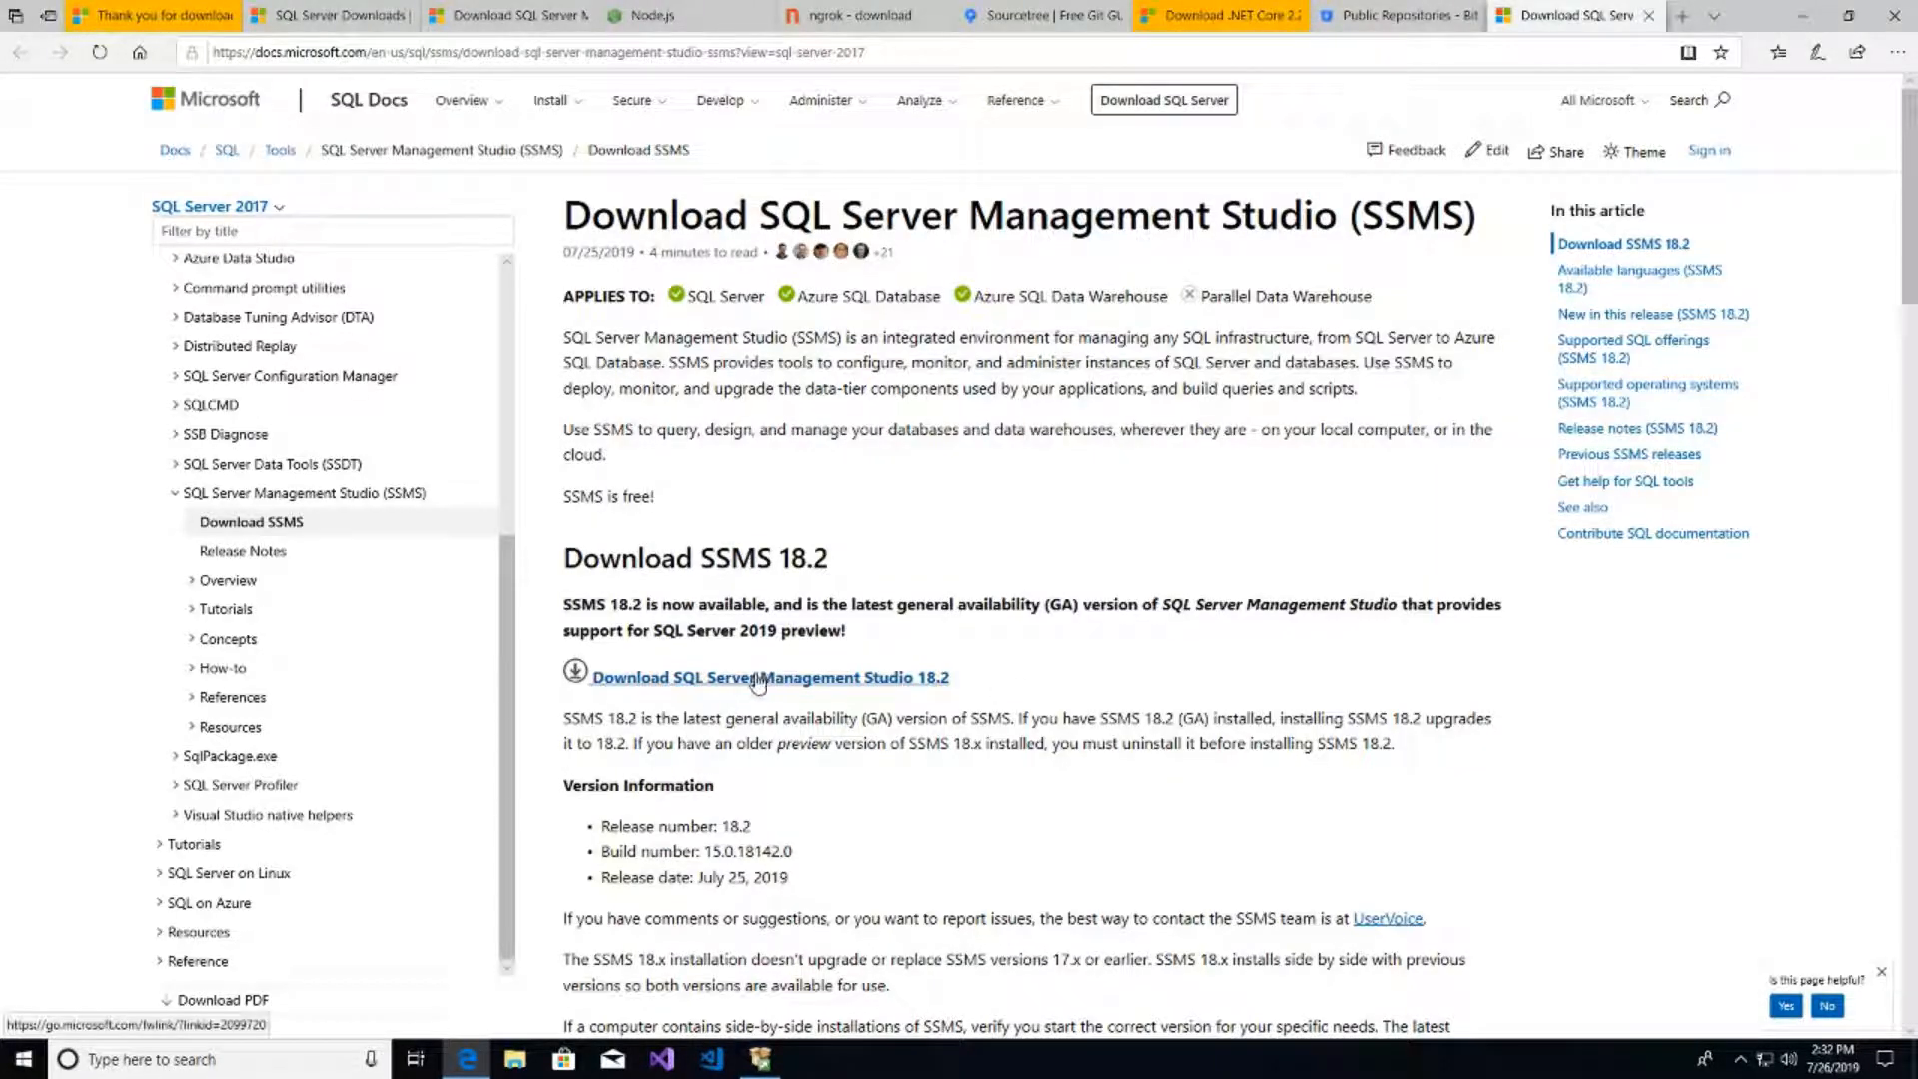
{"action": "left_click", "coordinate": [760, 682]}
{"action": "left_click", "coordinate": [1032, 1007]}
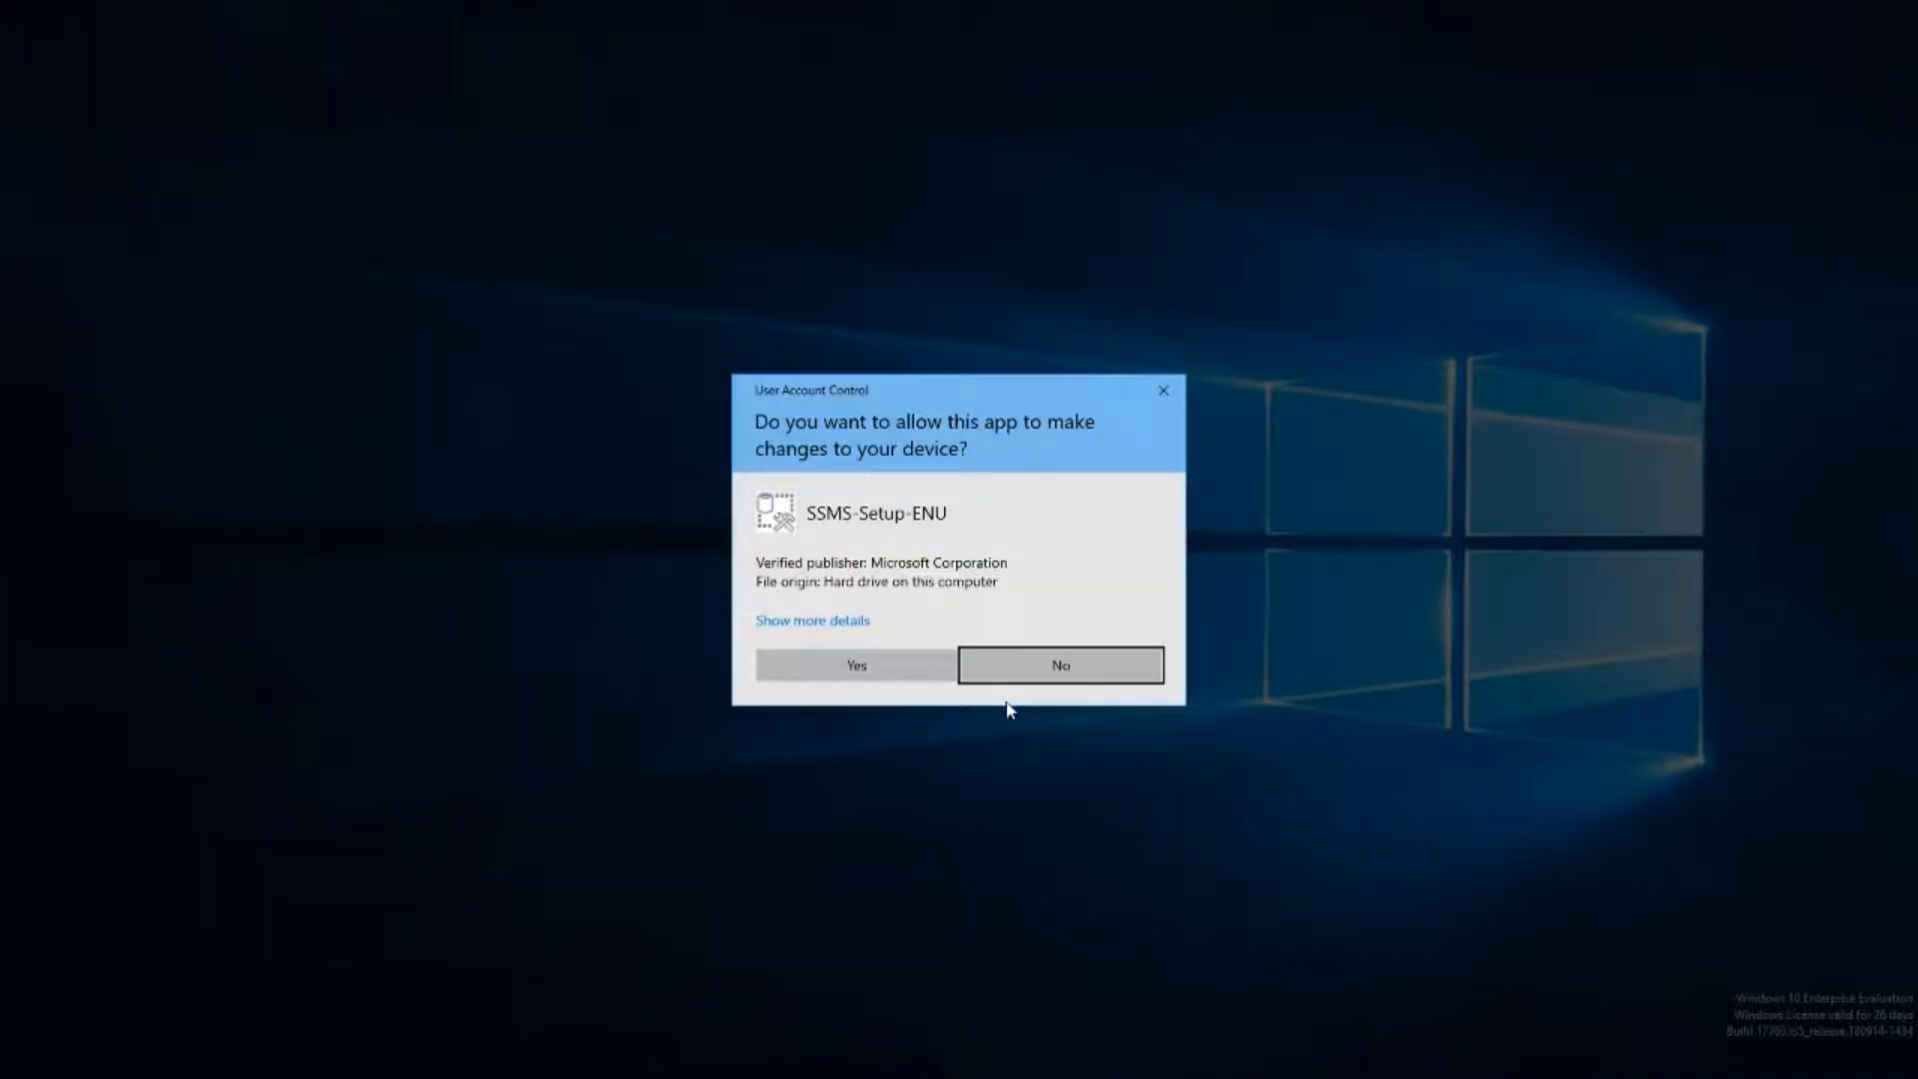
- Allow SSMS 18.2 setup and install it at the default location
{"action": "left_click", "coordinate": [859, 671]}
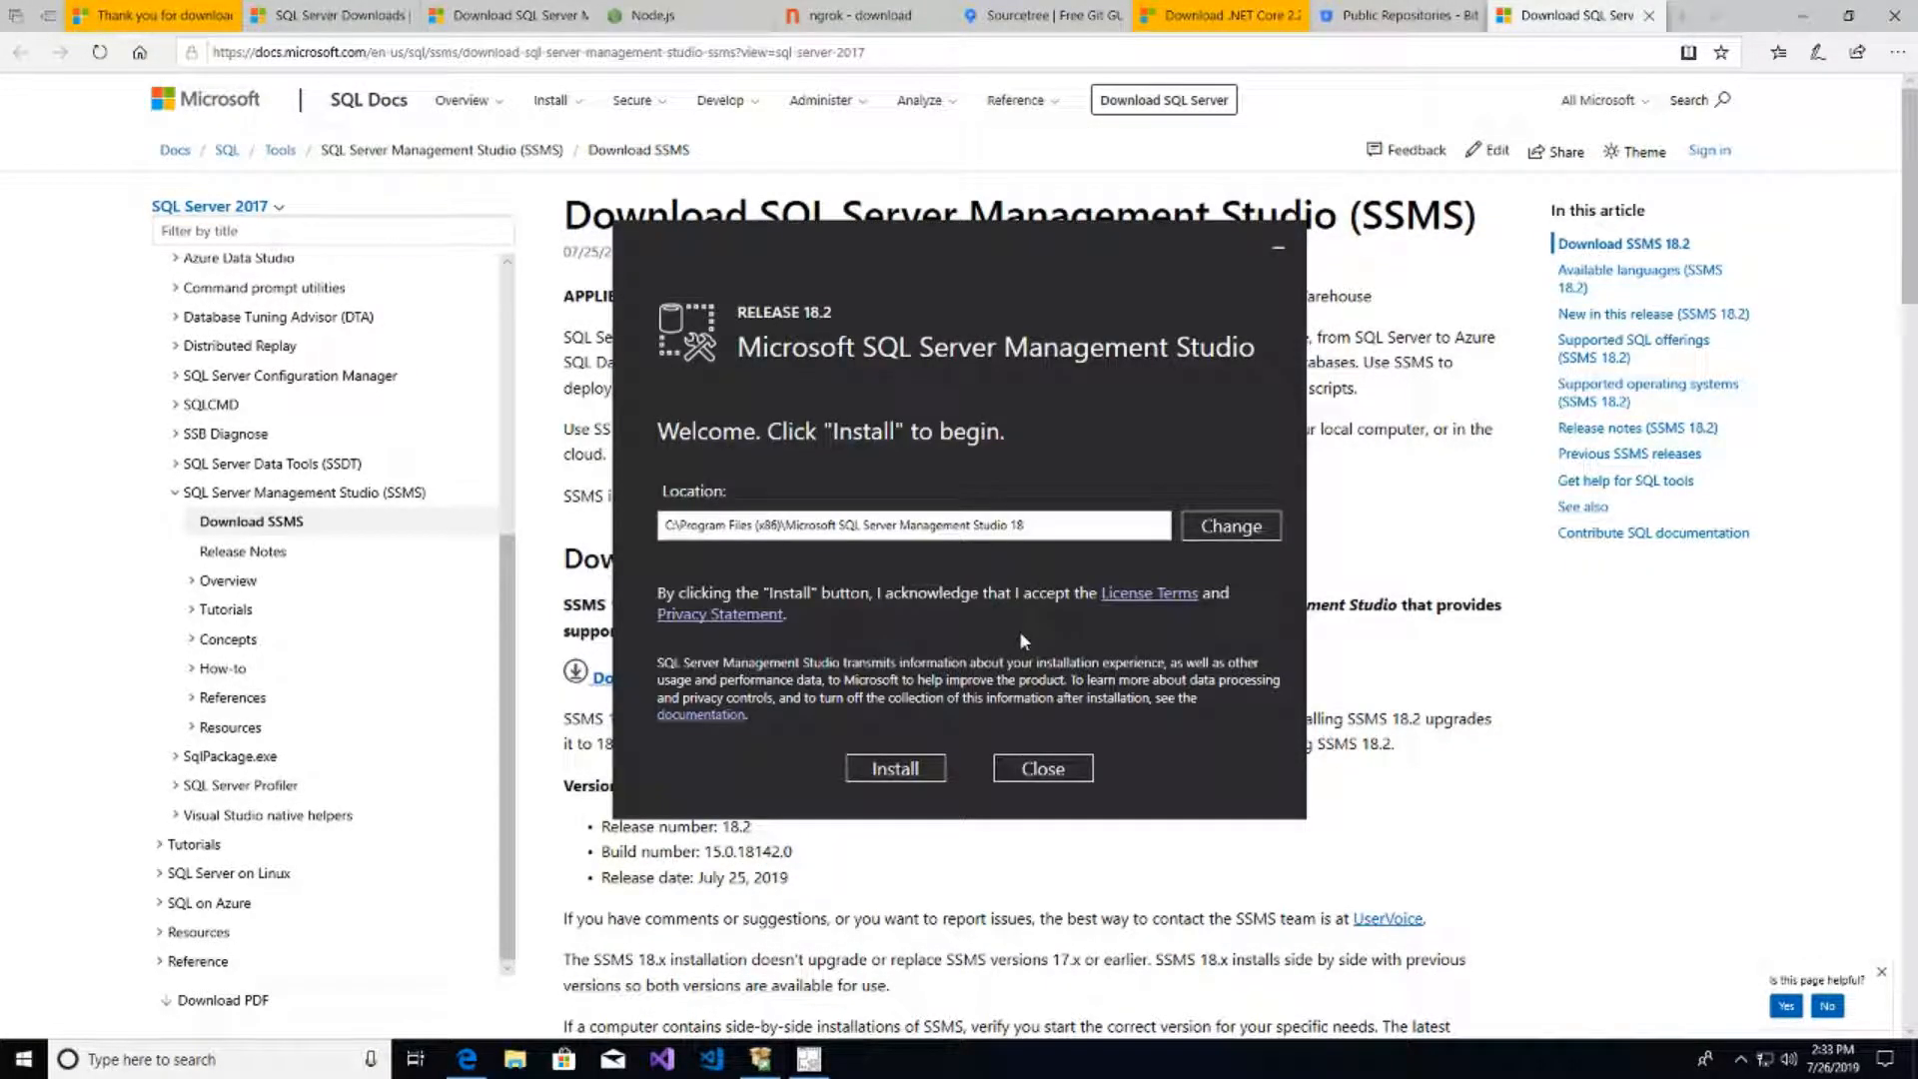
{"action": "left_click", "coordinate": [896, 767]}
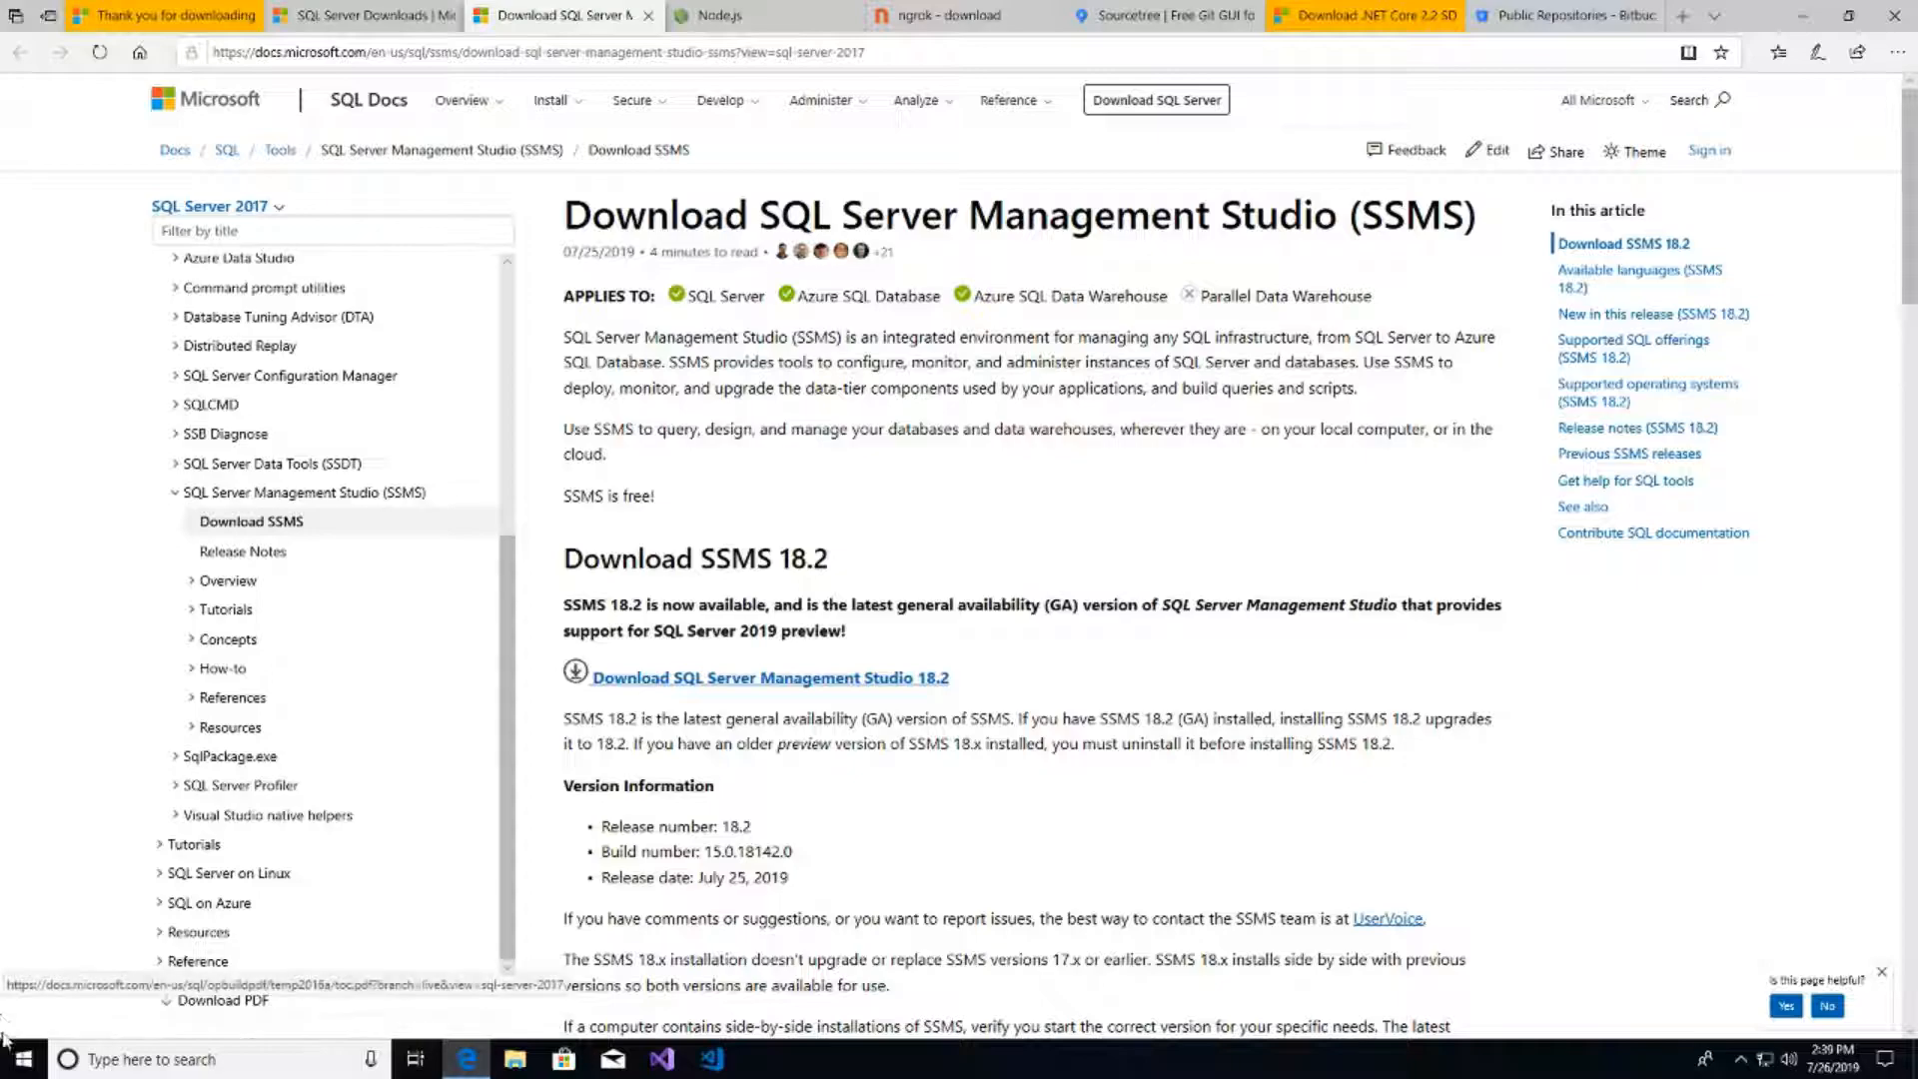
- Search Windows for 'sql' and launch SQL Server Management Studio 18
{"action": "left_click", "coordinate": [145, 1059]}
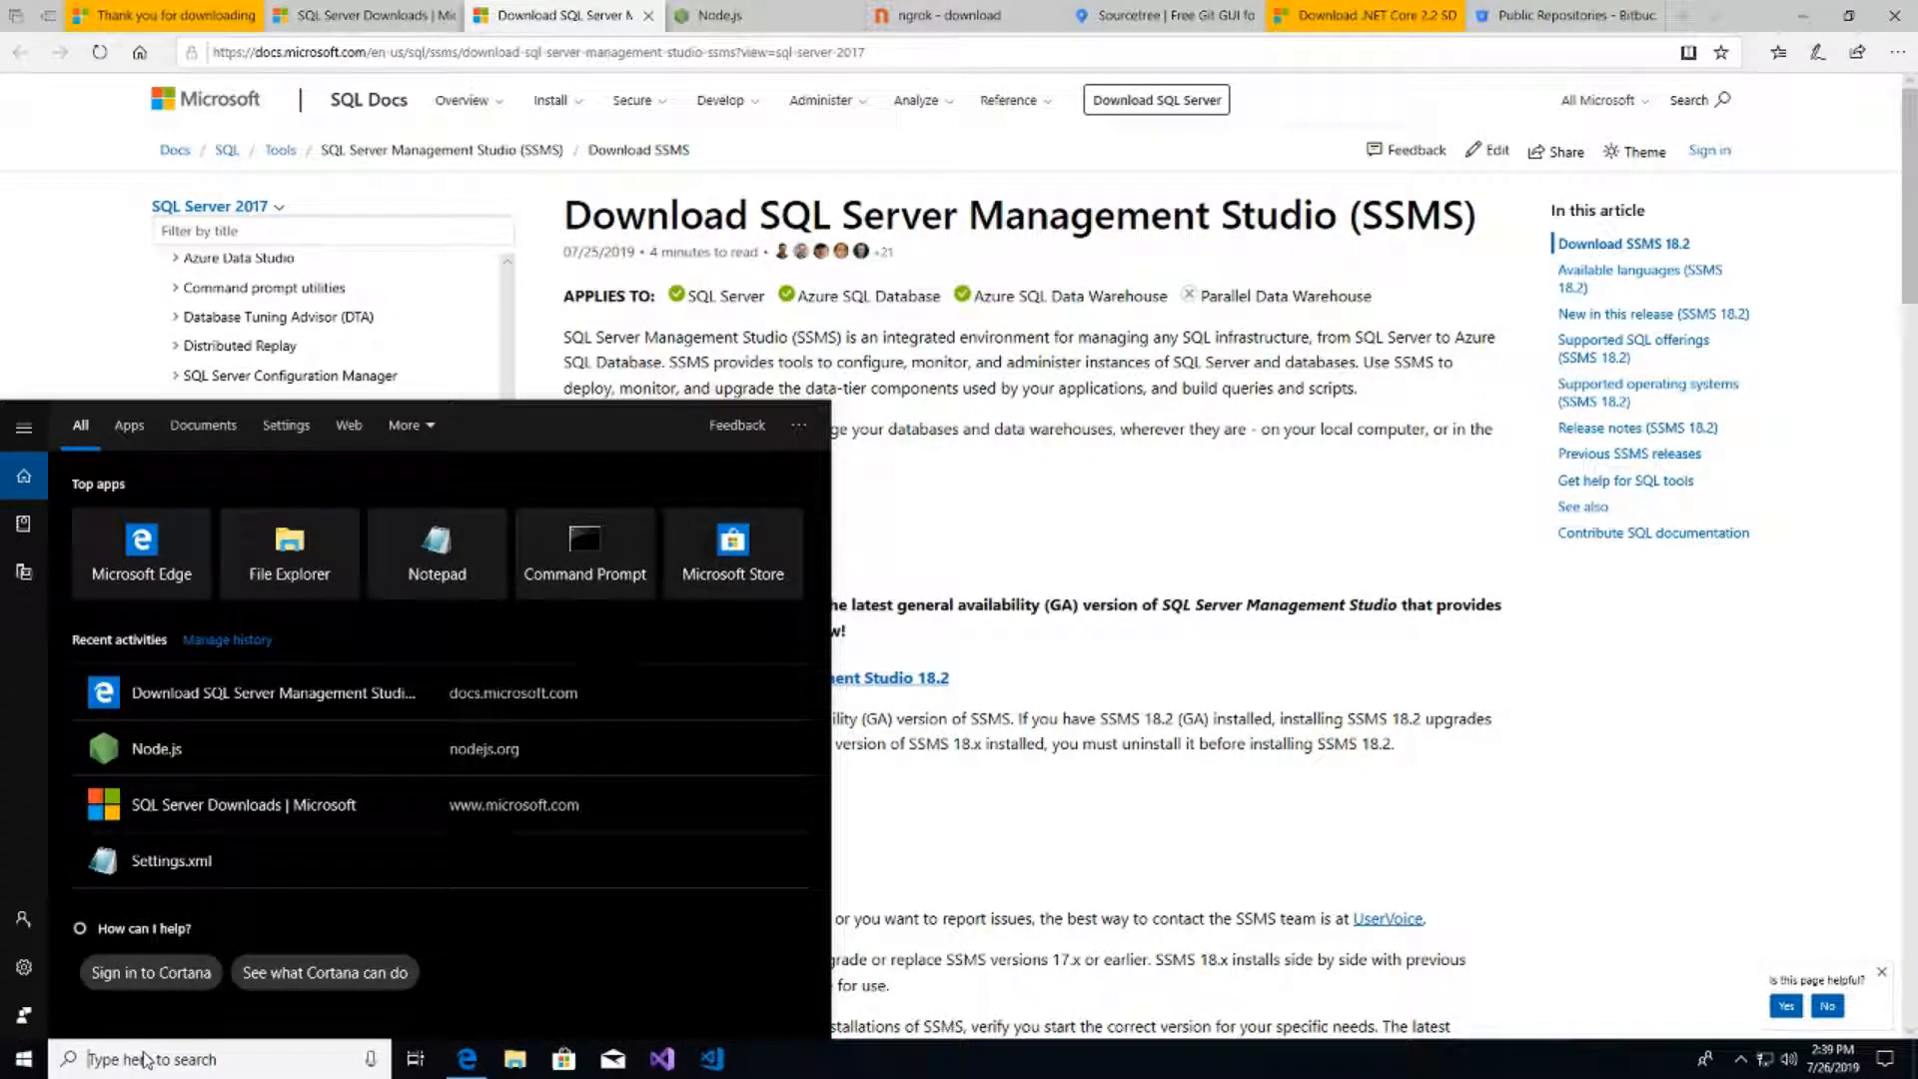
{"action": "type", "text": "sql"}
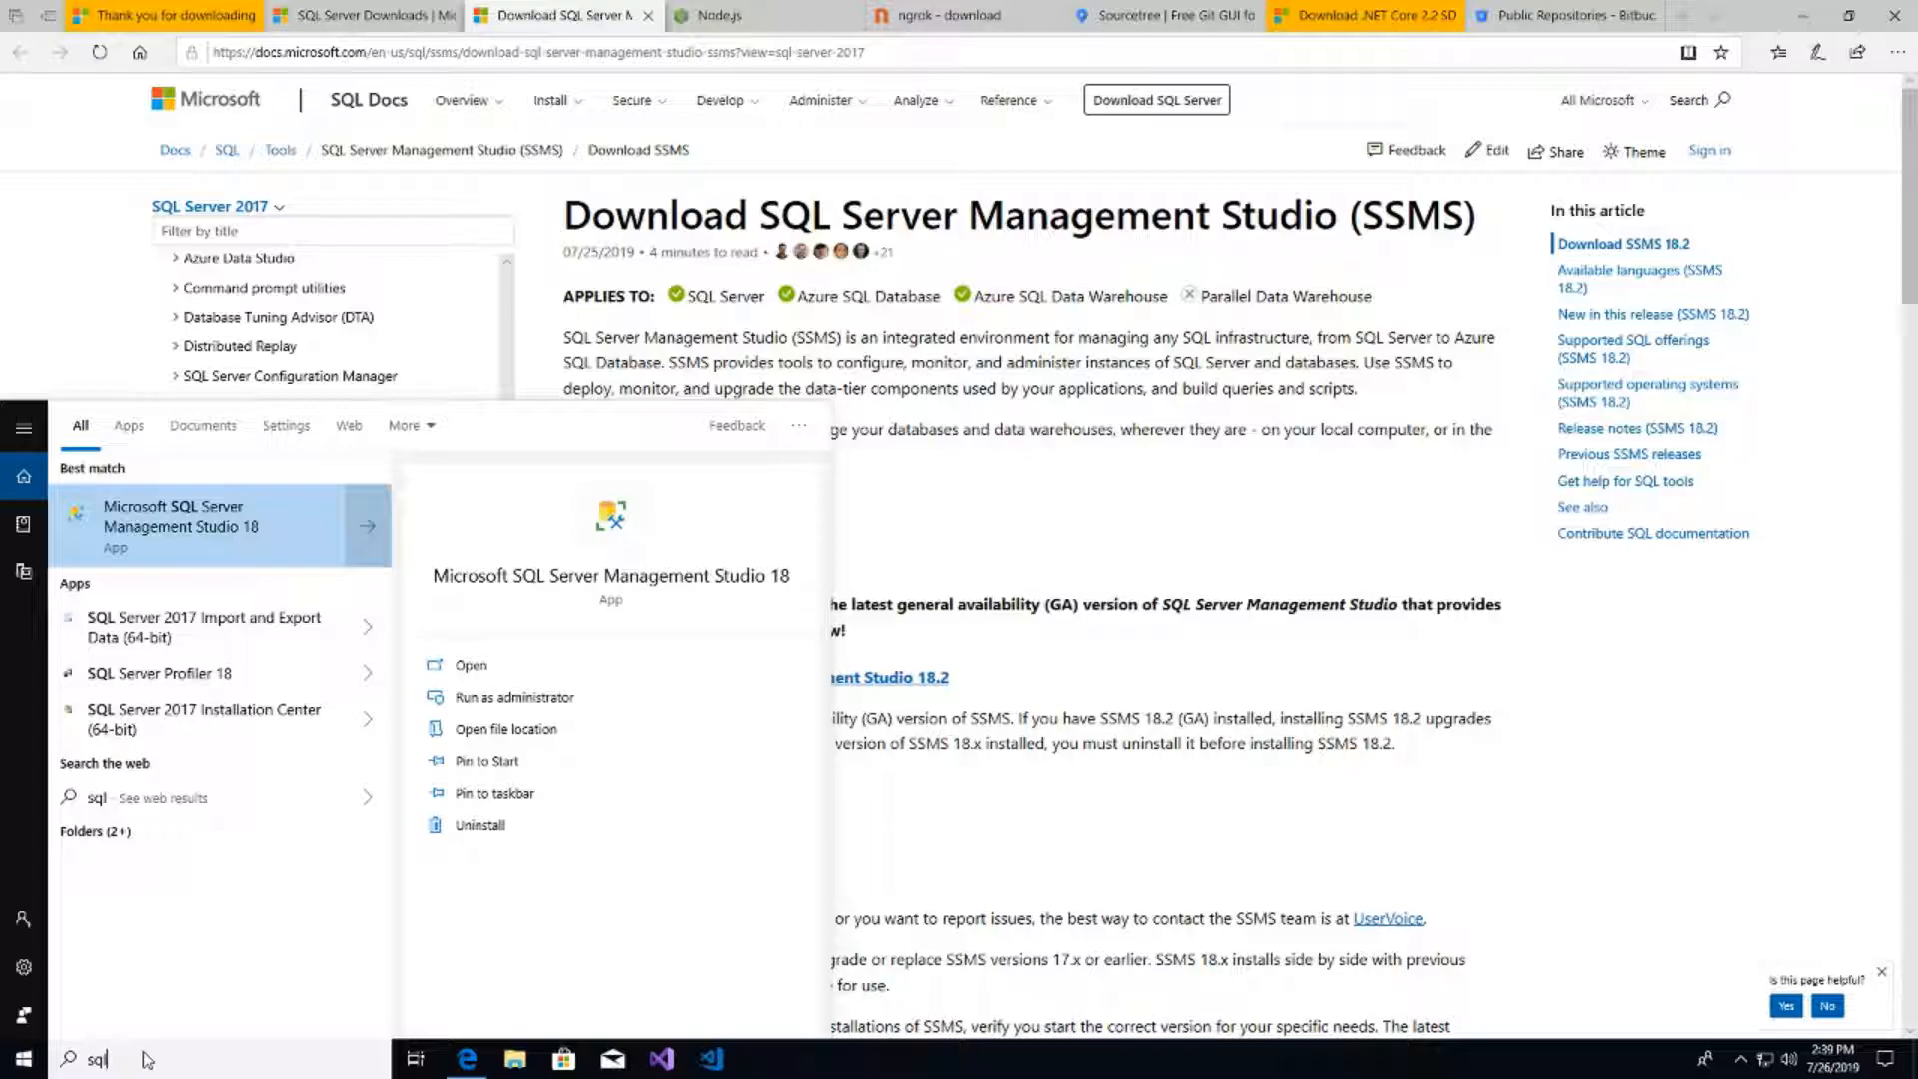
{"action": "key", "text": "Return"}
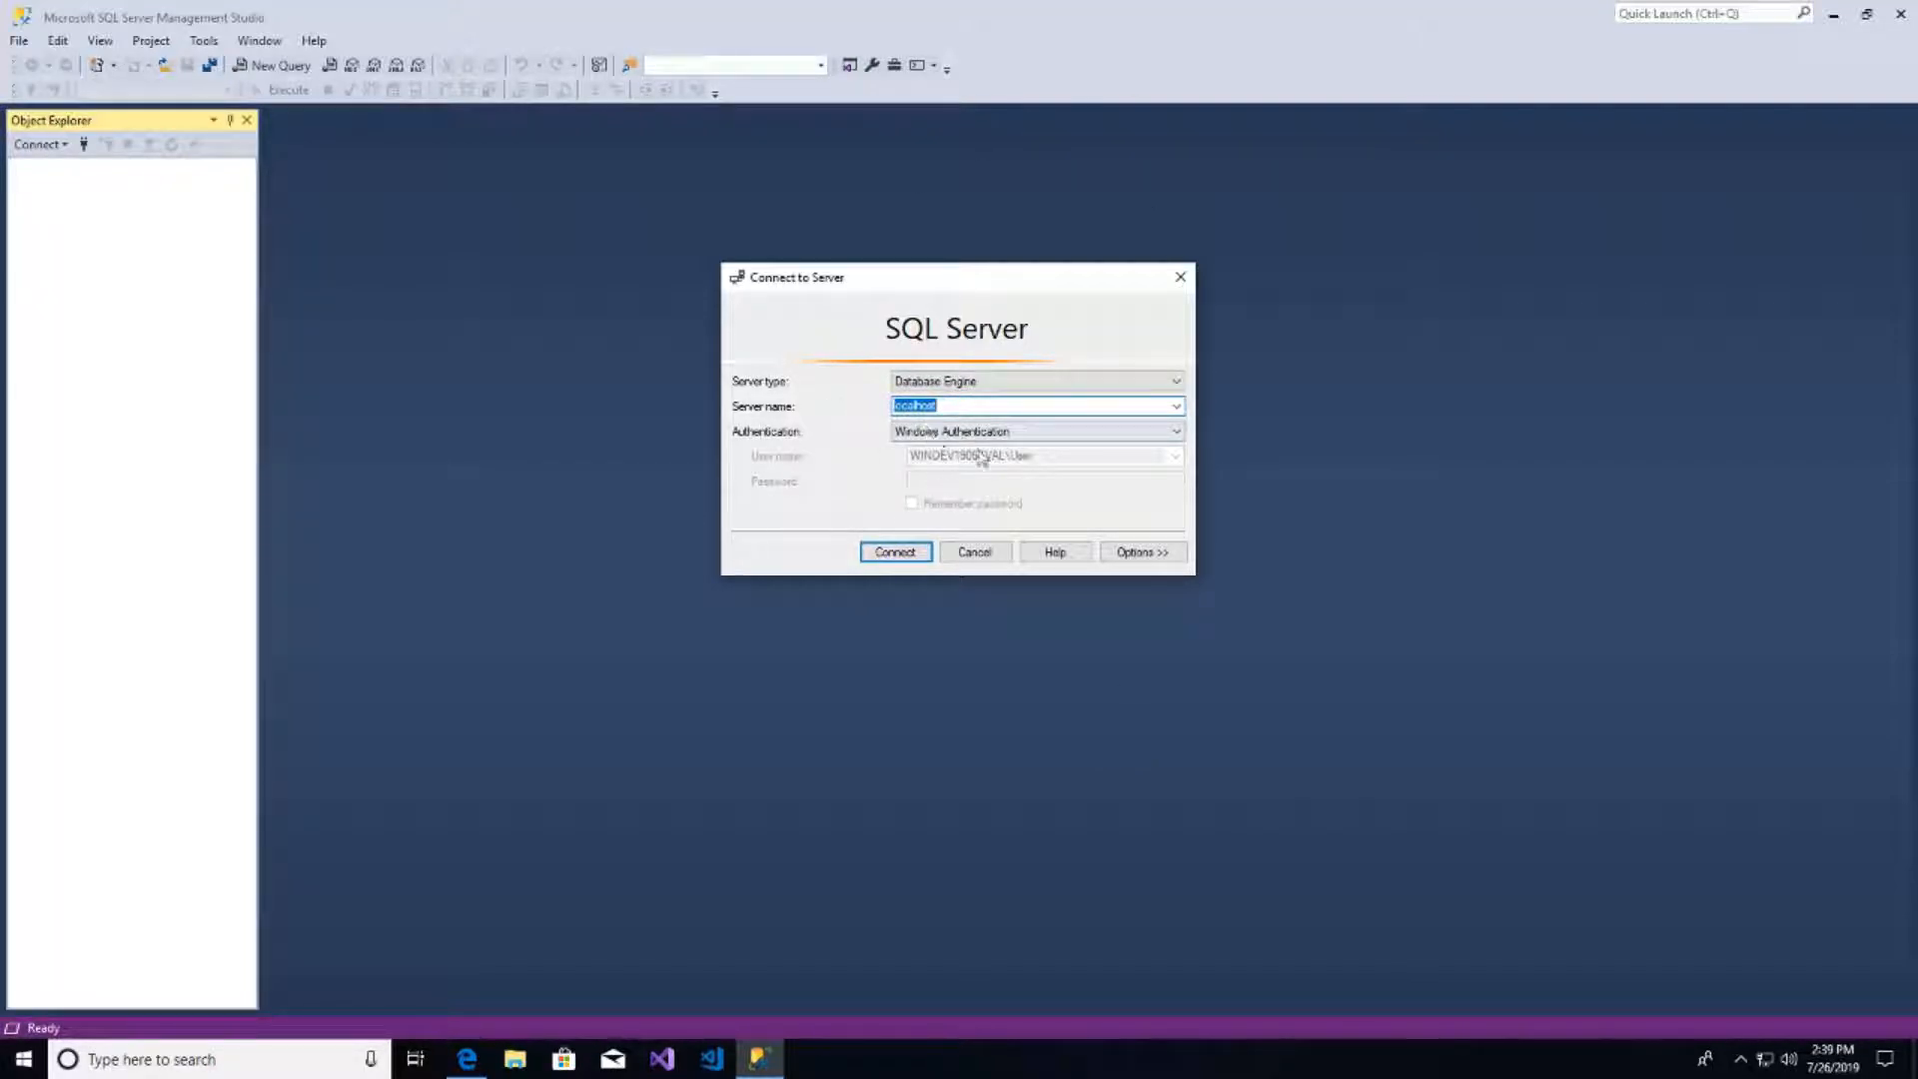
- Connect to localhost and start a new login under Security > Logins
{"action": "left_click", "coordinate": [876, 552]}
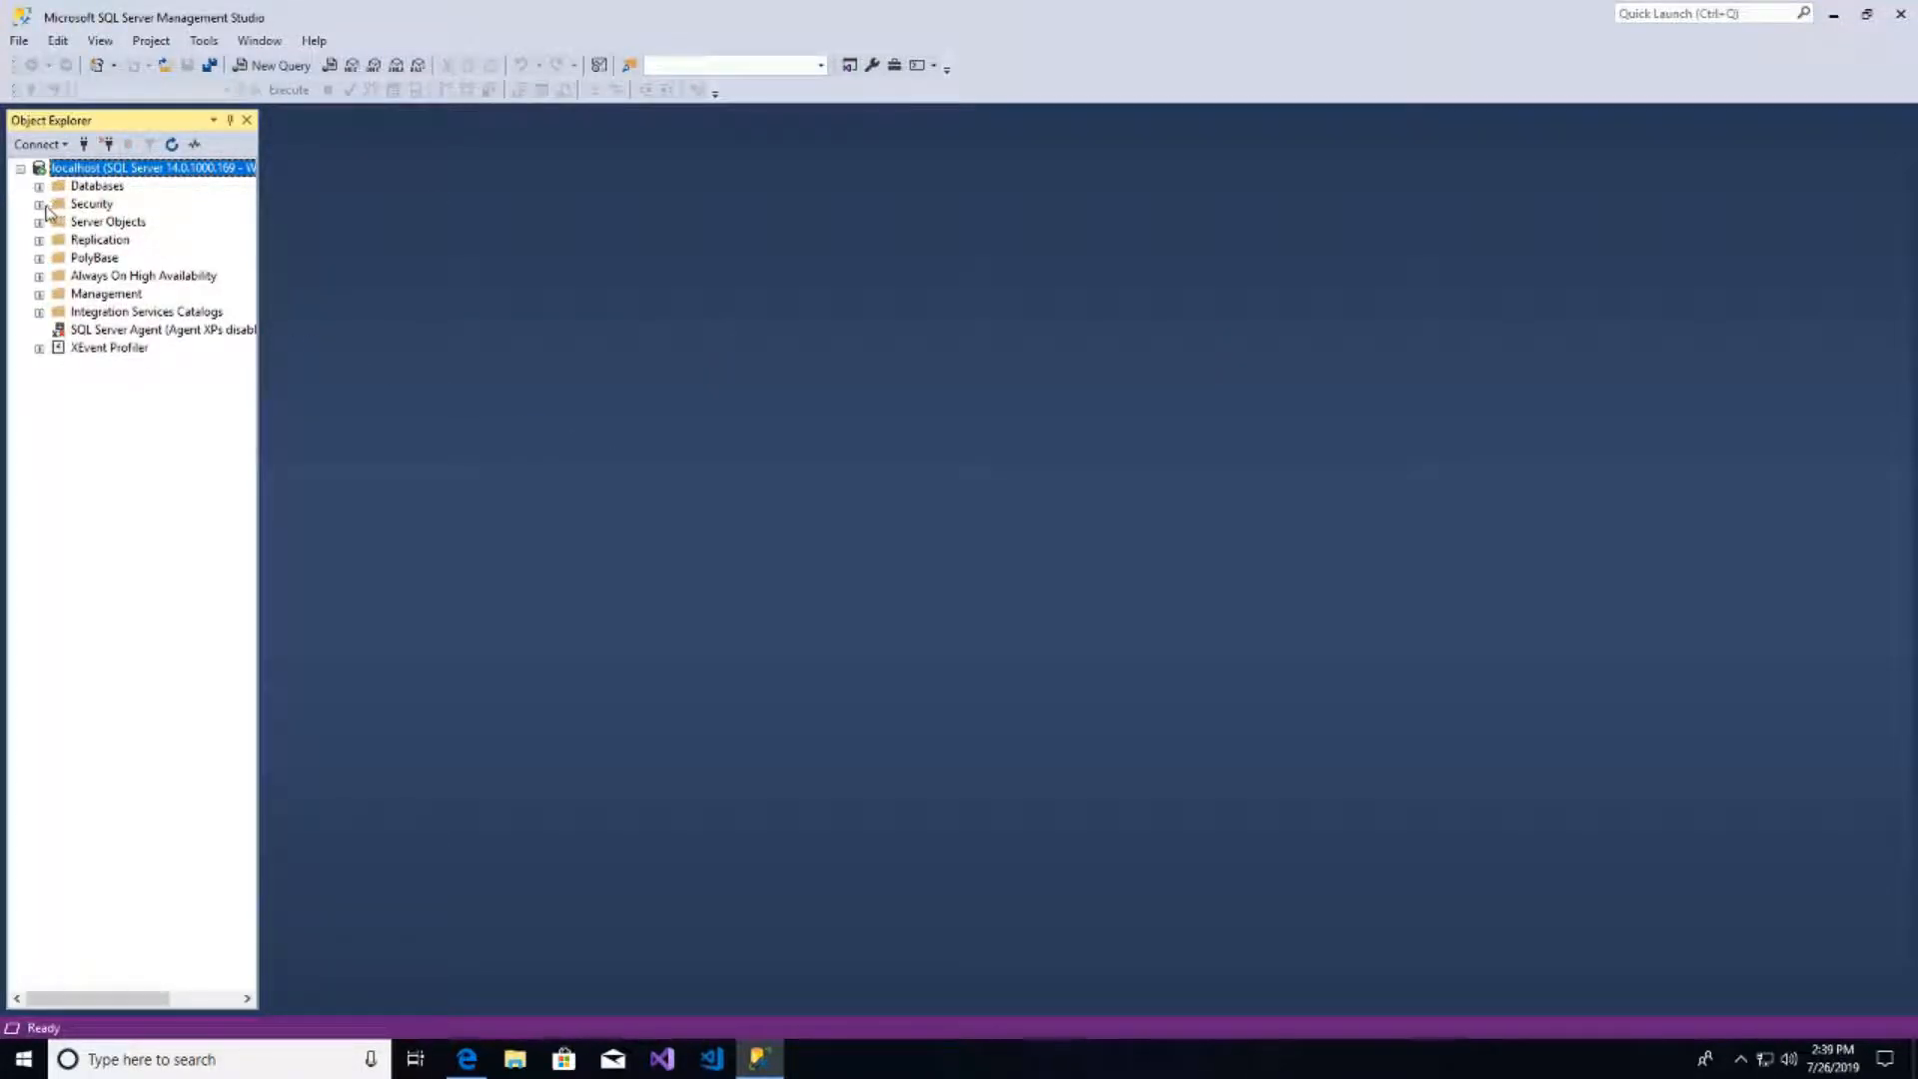
{"action": "left_click", "coordinate": [38, 204]}
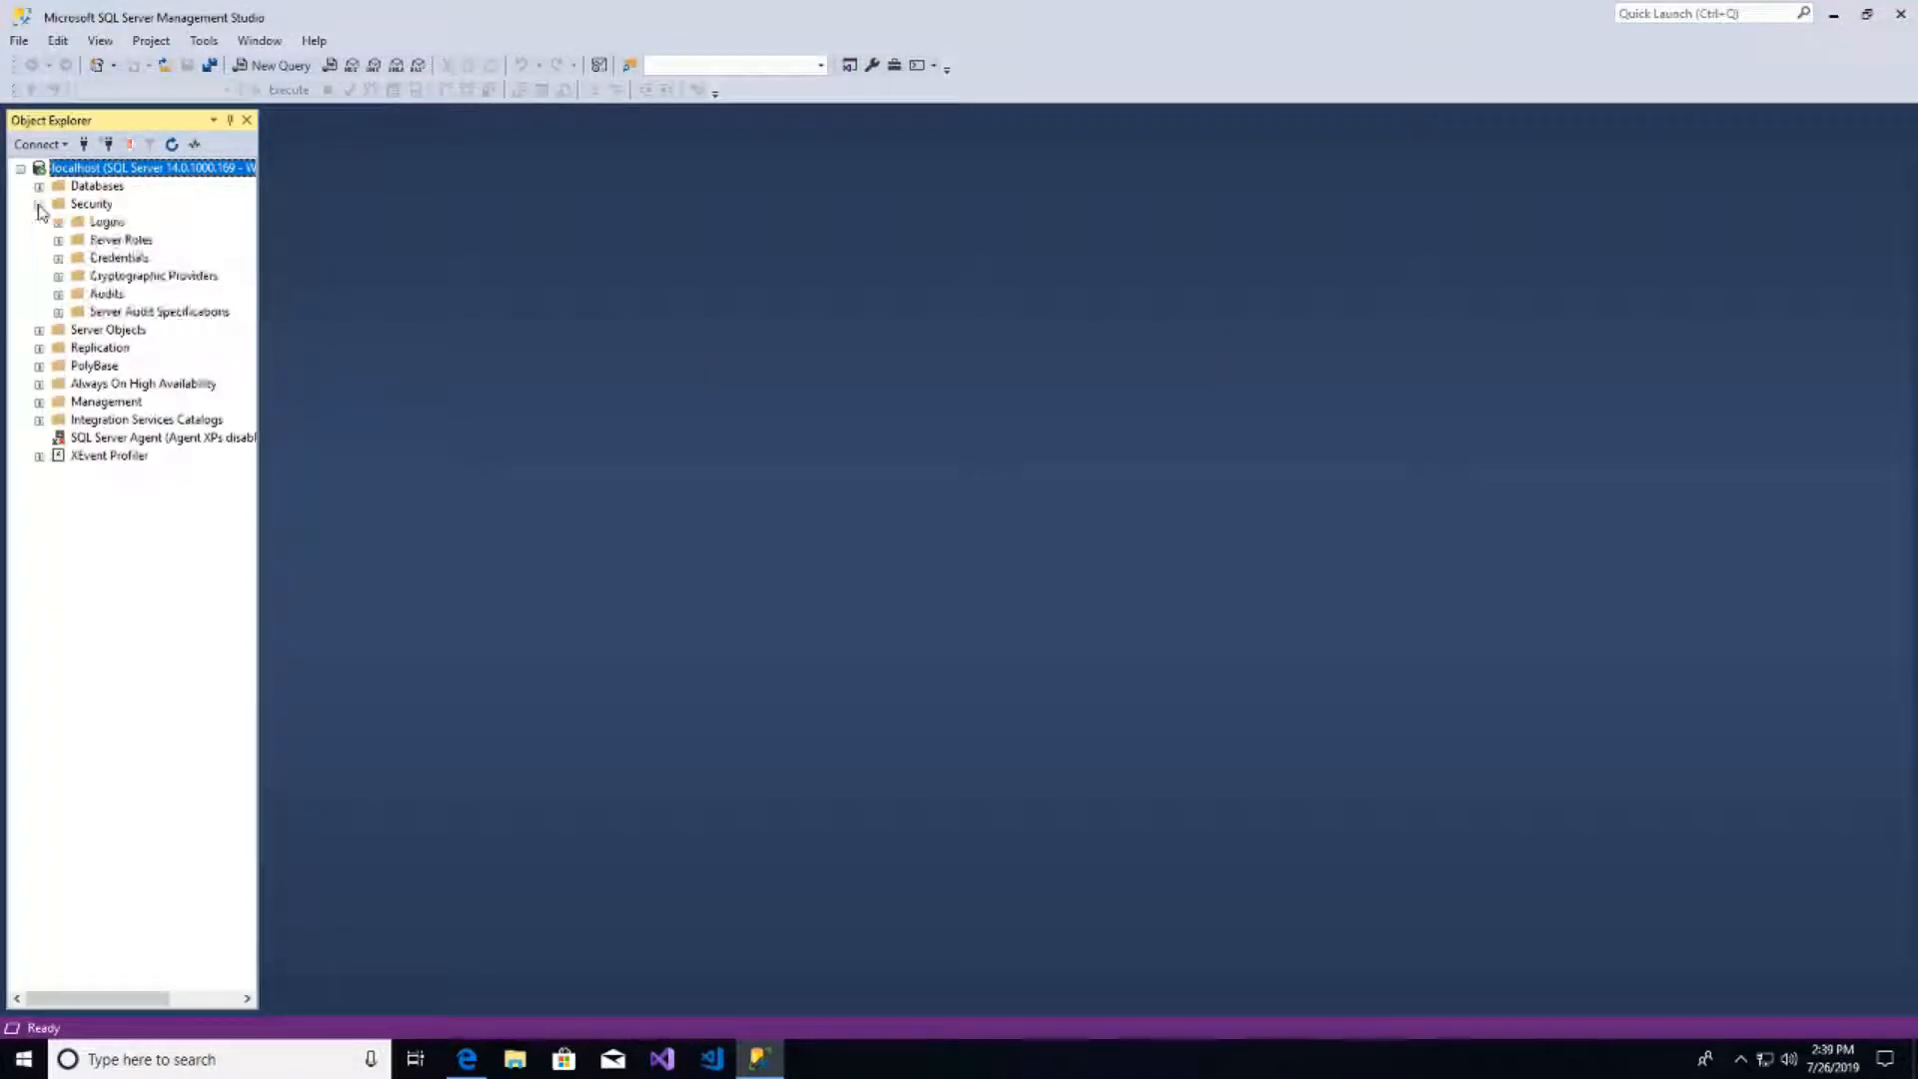
{"action": "right_click", "coordinate": [108, 224]}
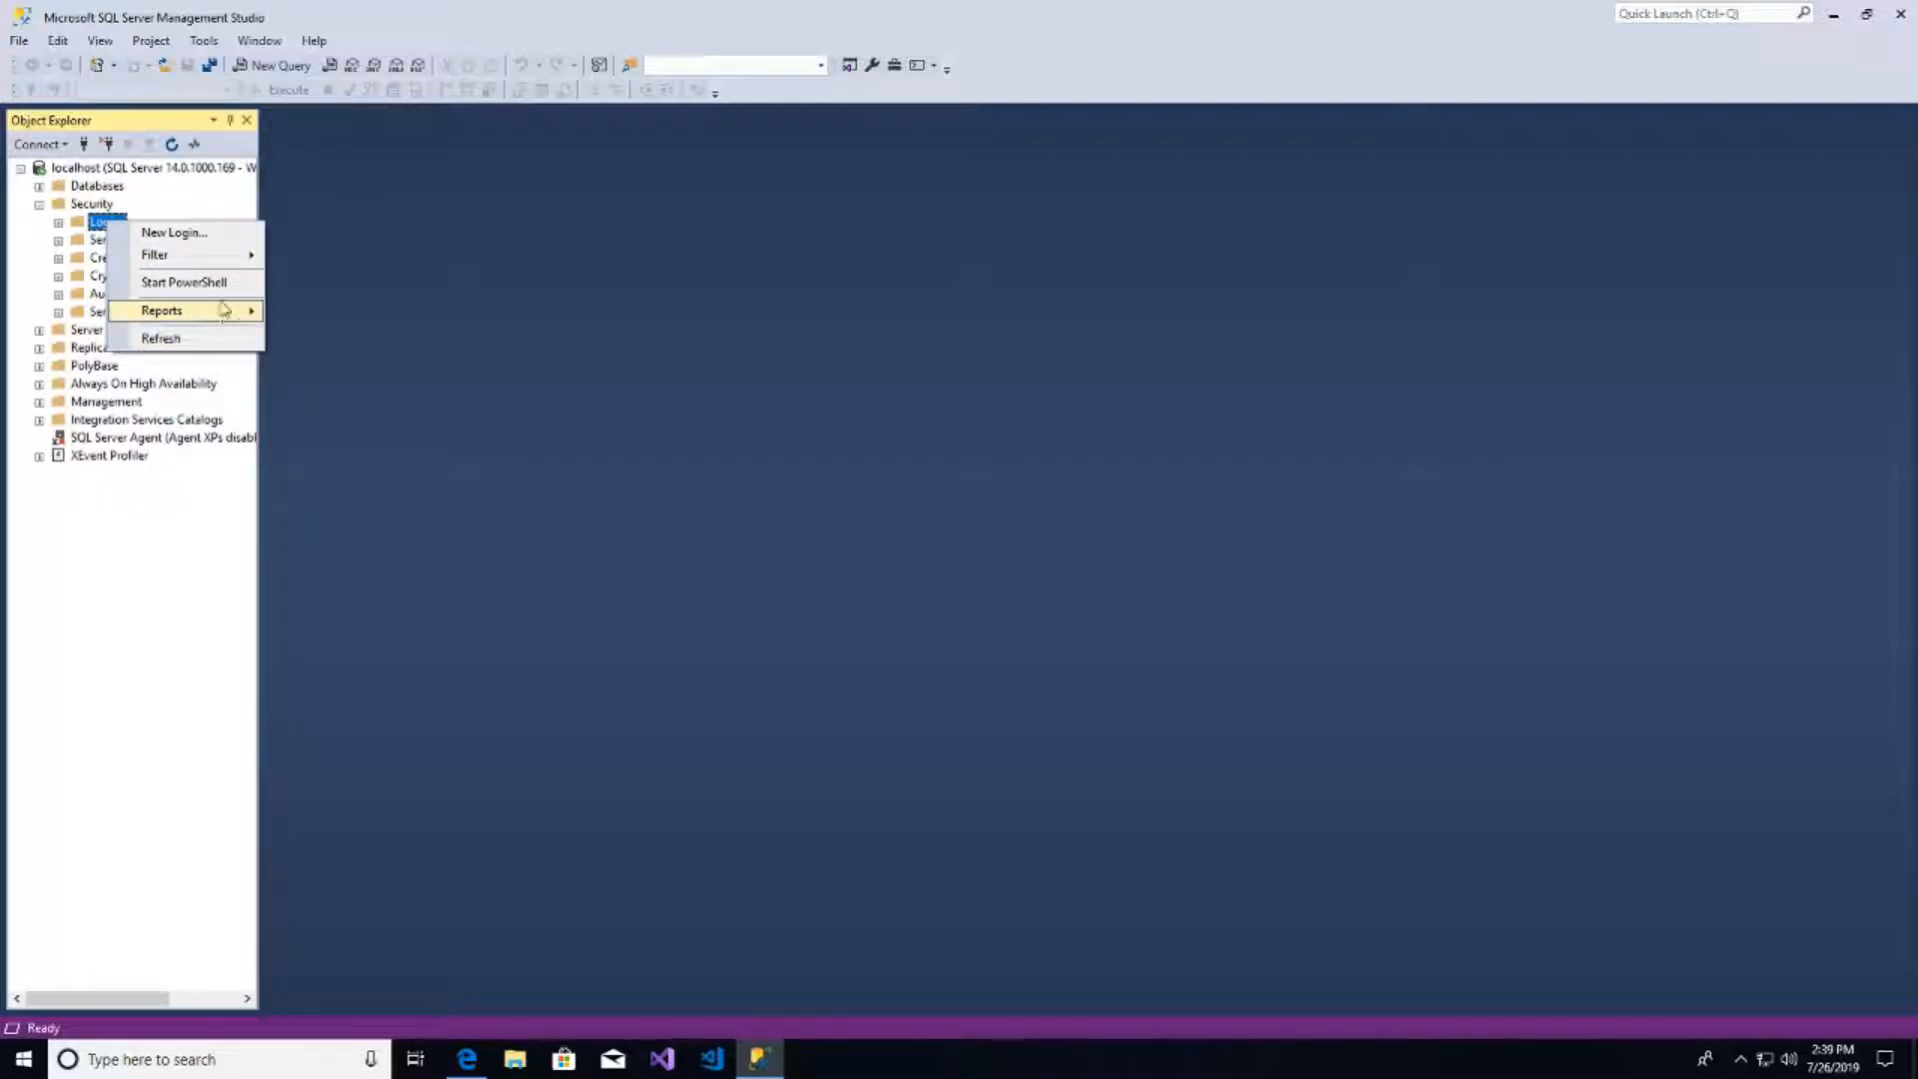
{"action": "left_click", "coordinate": [174, 233]}
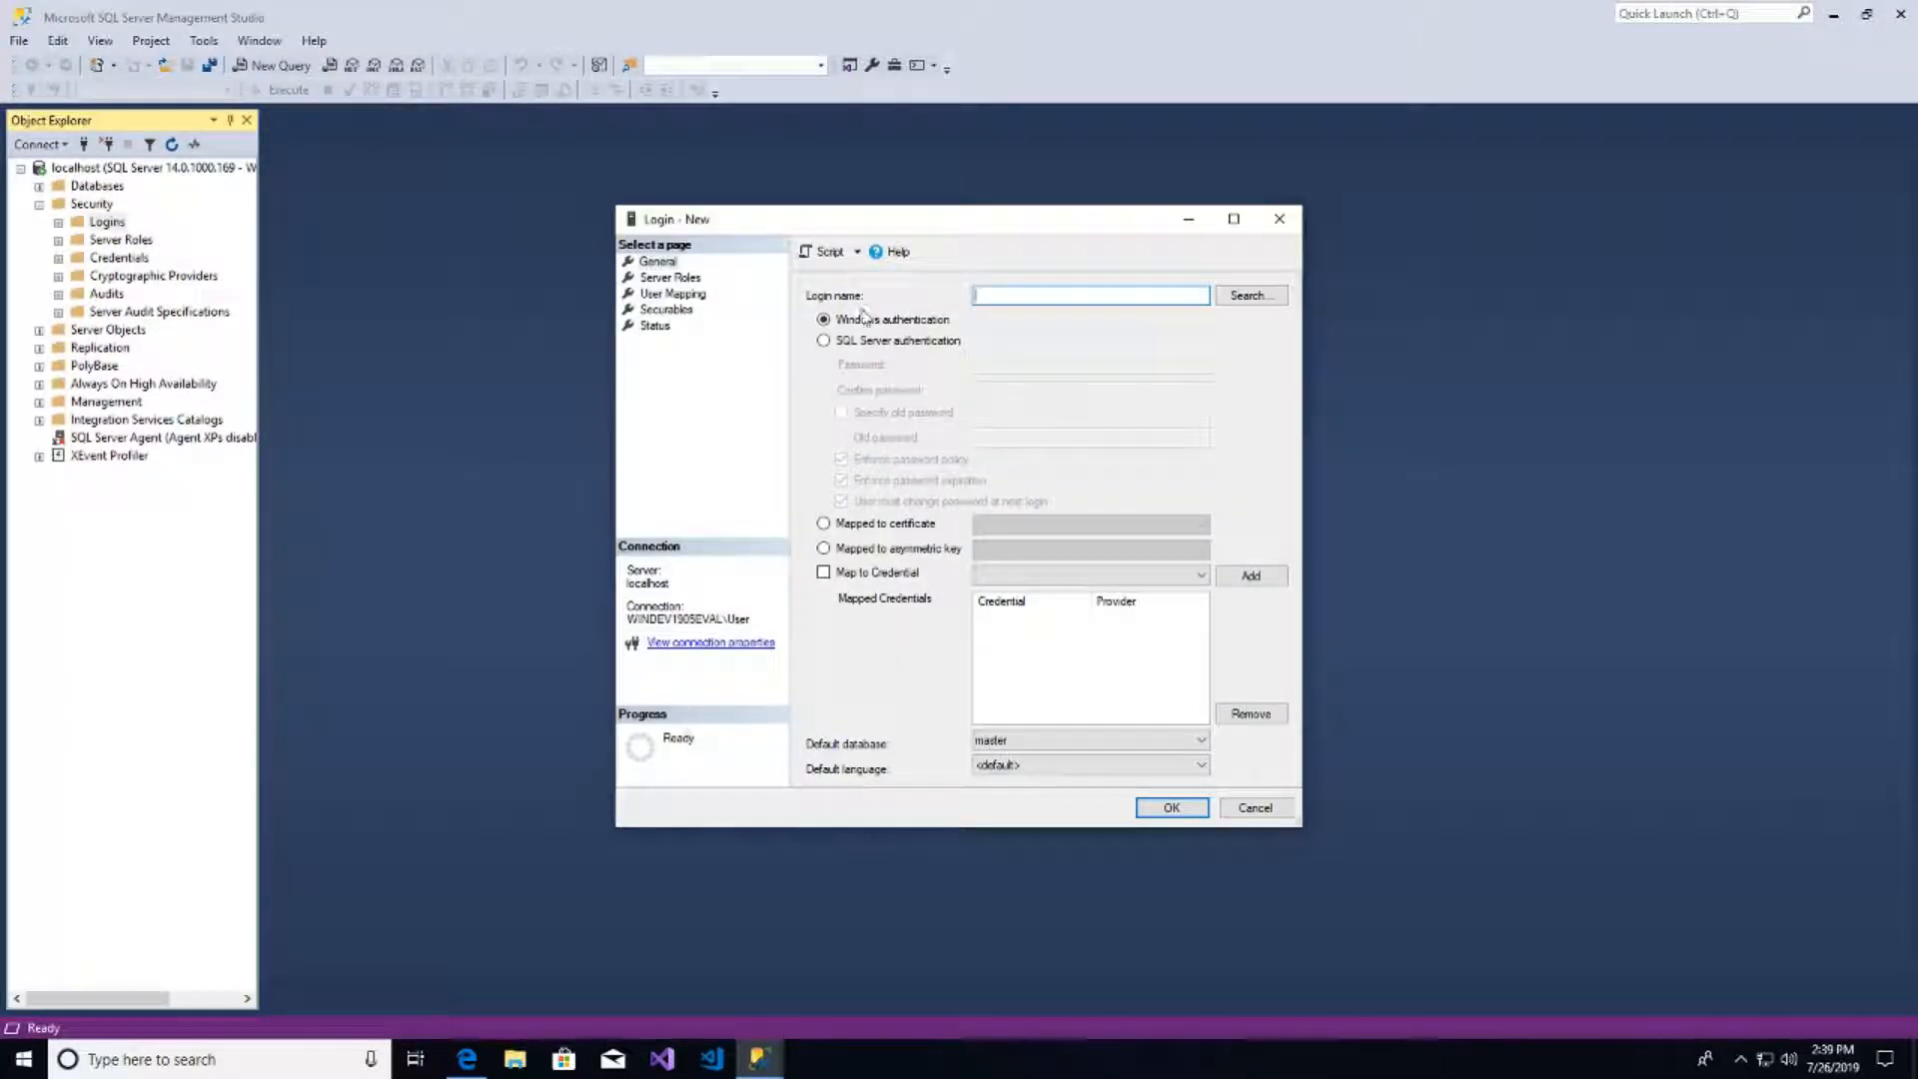
- Create the SQL Server-authenticated login EFRT with its password
{"action": "left_click", "coordinate": [823, 340]}
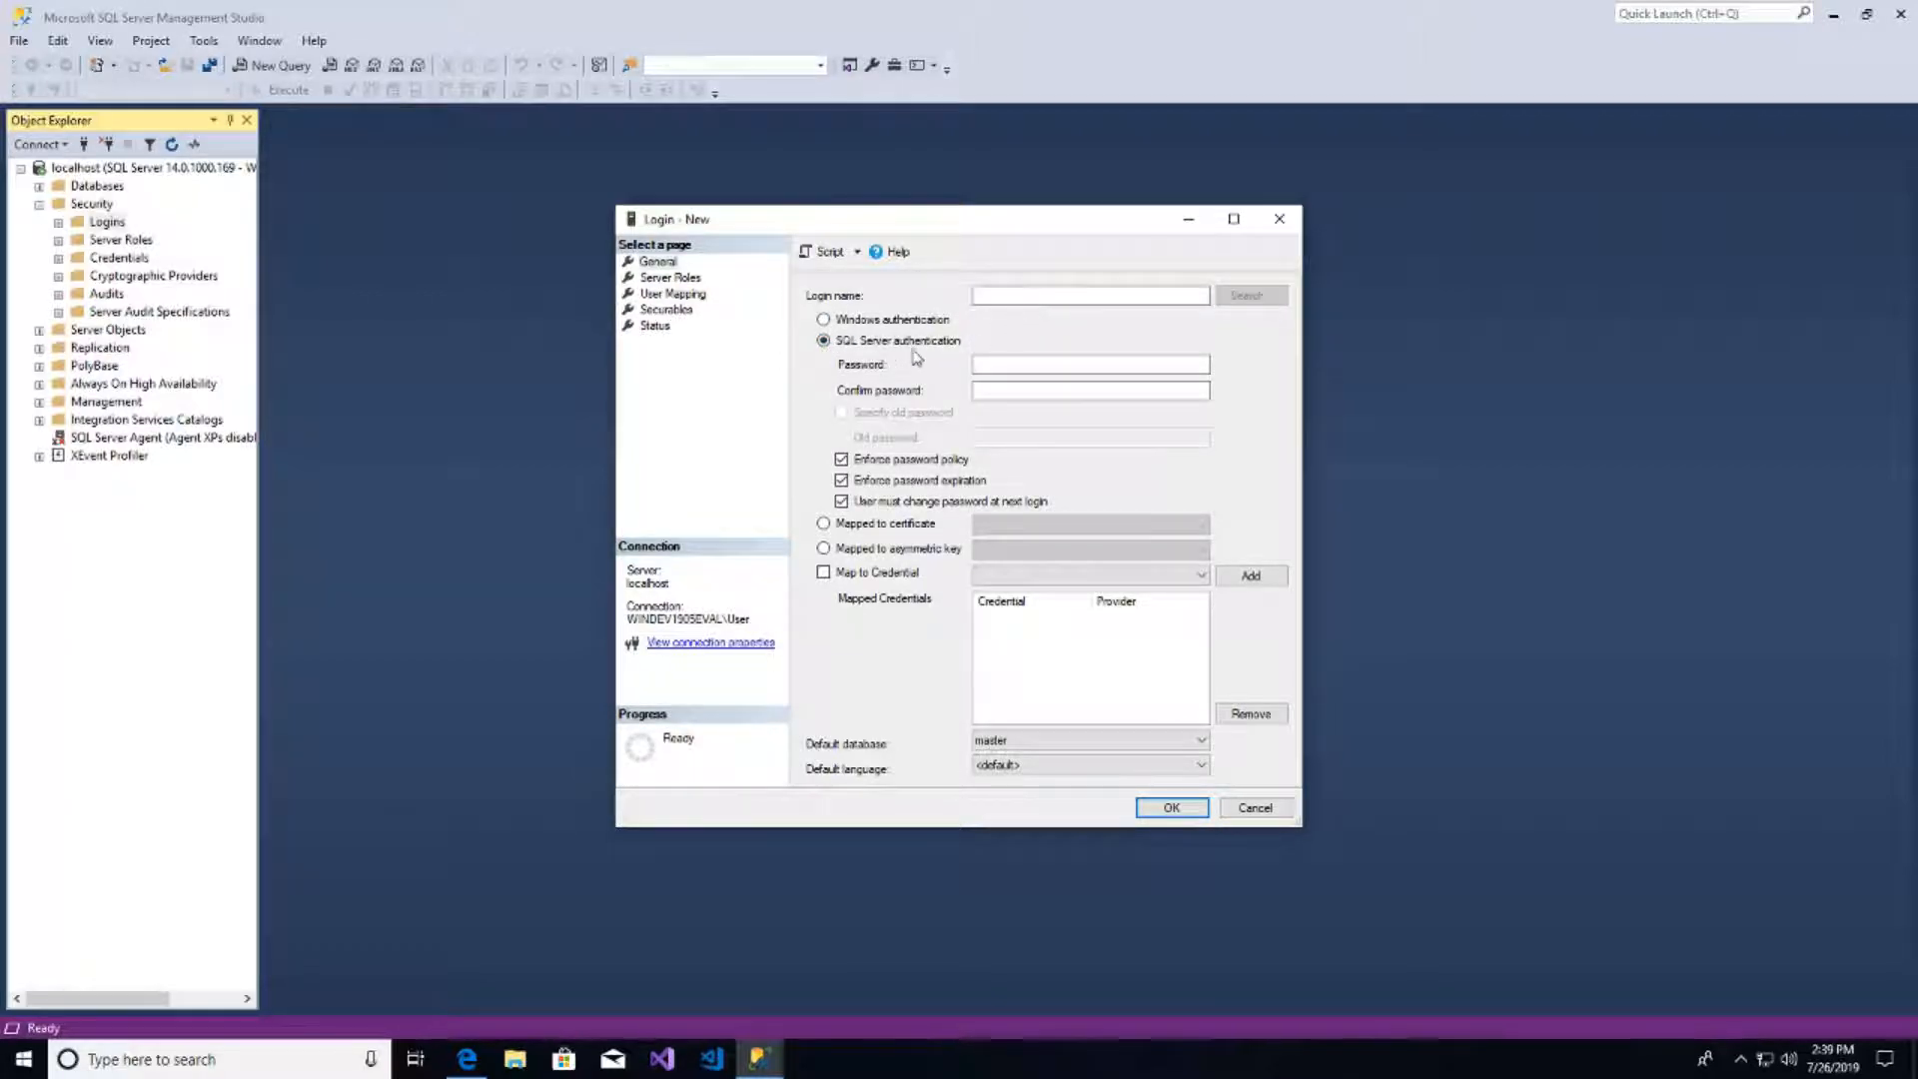
{"action": "left_click", "coordinate": [1058, 296]}
{"action": "type", "text": "EFRT"}
{"action": "key", "text": "BackSpace"}
{"action": "key", "text": "BackSpace"}
{"action": "left_click", "coordinate": [1018, 366]}
{"action": "left_click", "coordinate": [1012, 394]}
{"action": "type", "text": "E"}
{"action": "left_click", "coordinate": [1171, 809]}
- Verify EFRT appears under Logins, then close Management Studio
{"action": "left_click", "coordinate": [58, 223]}
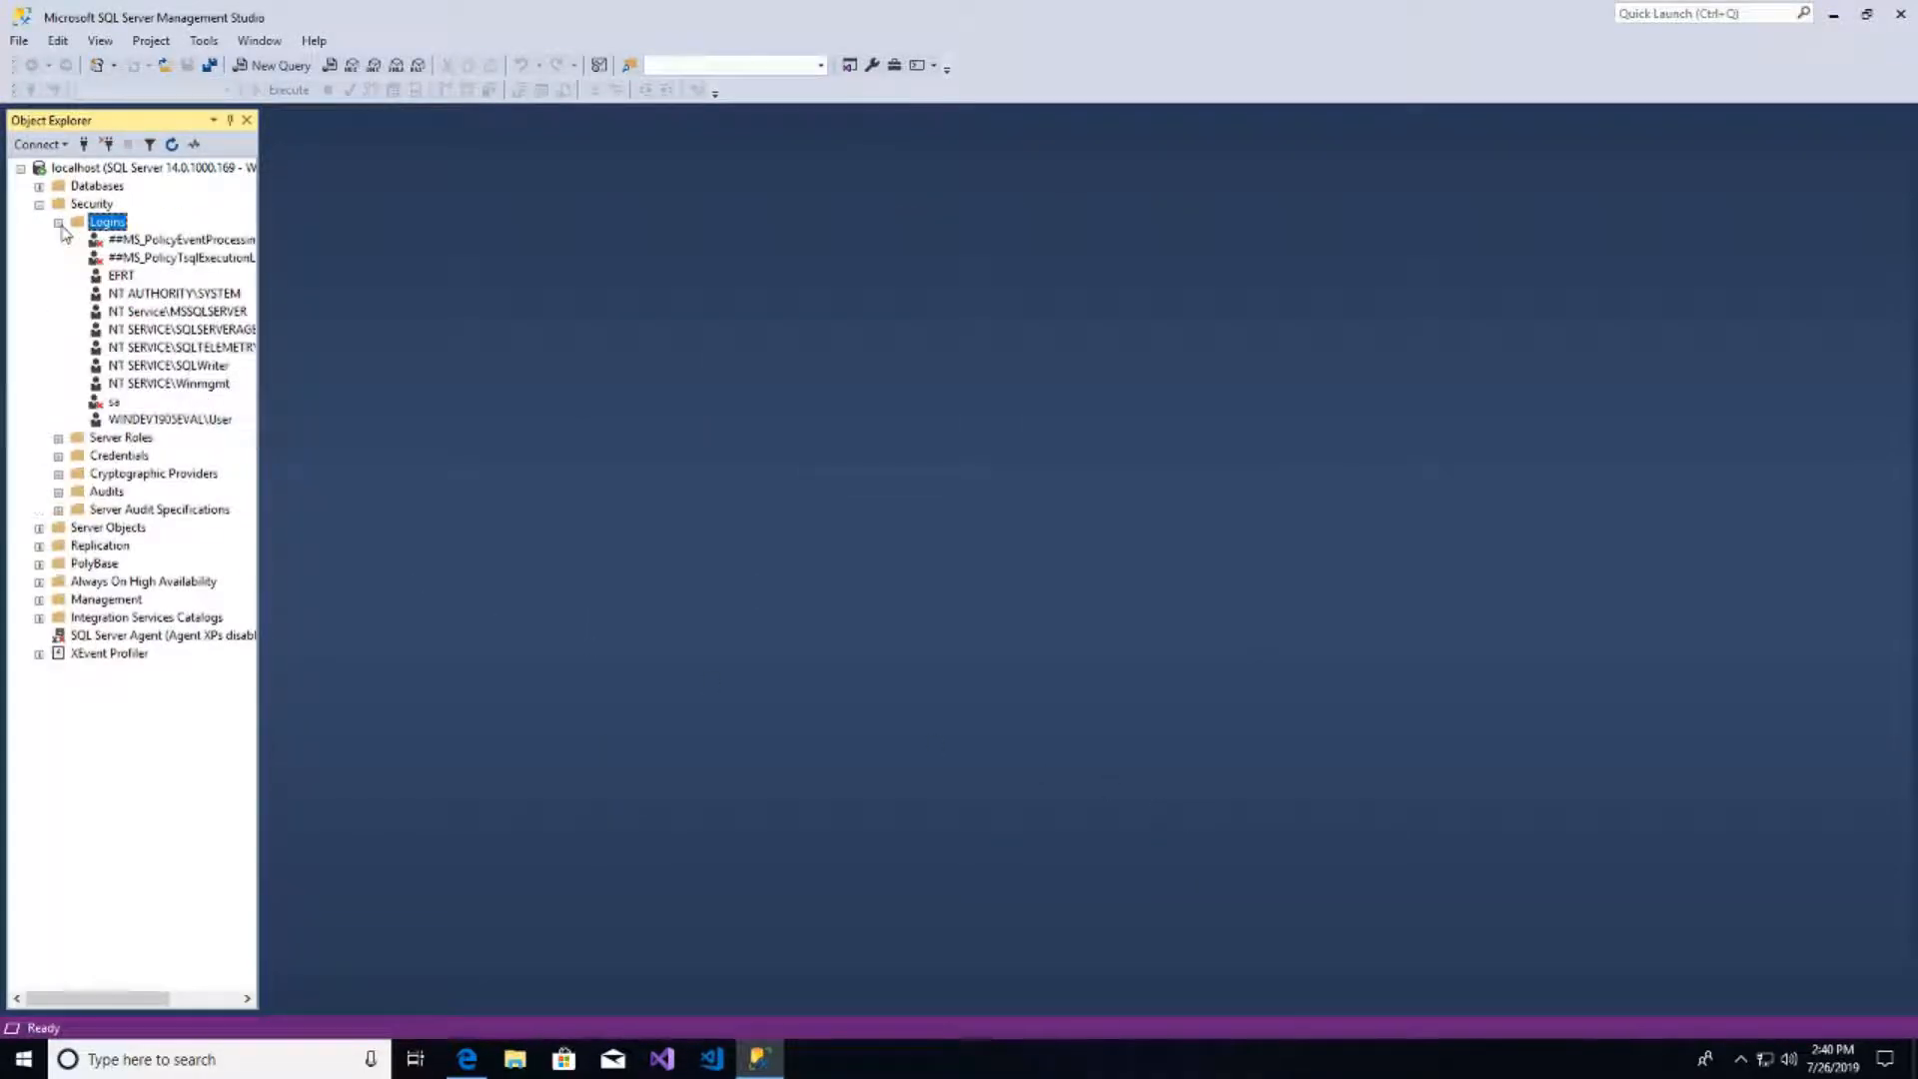
{"action": "left_click", "coordinate": [121, 277]}
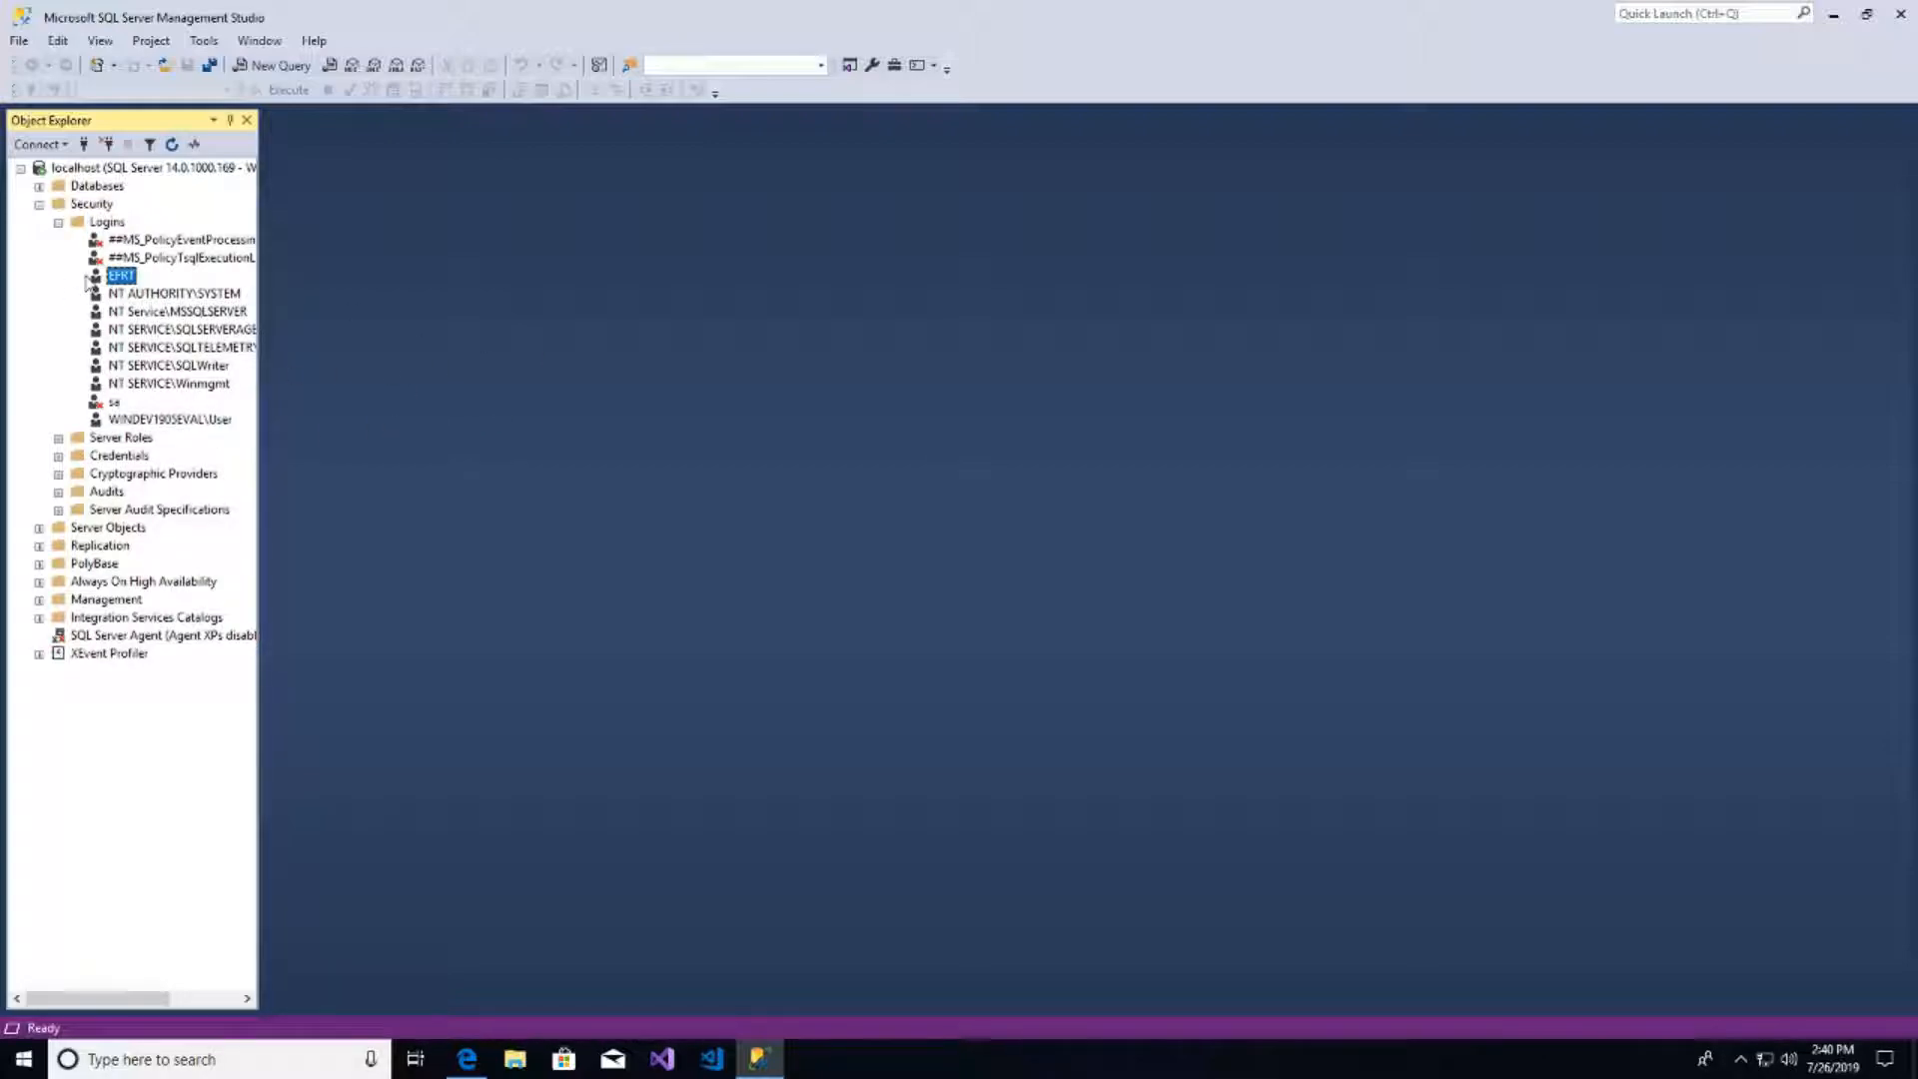
{"action": "left_click", "coordinate": [58, 222]}
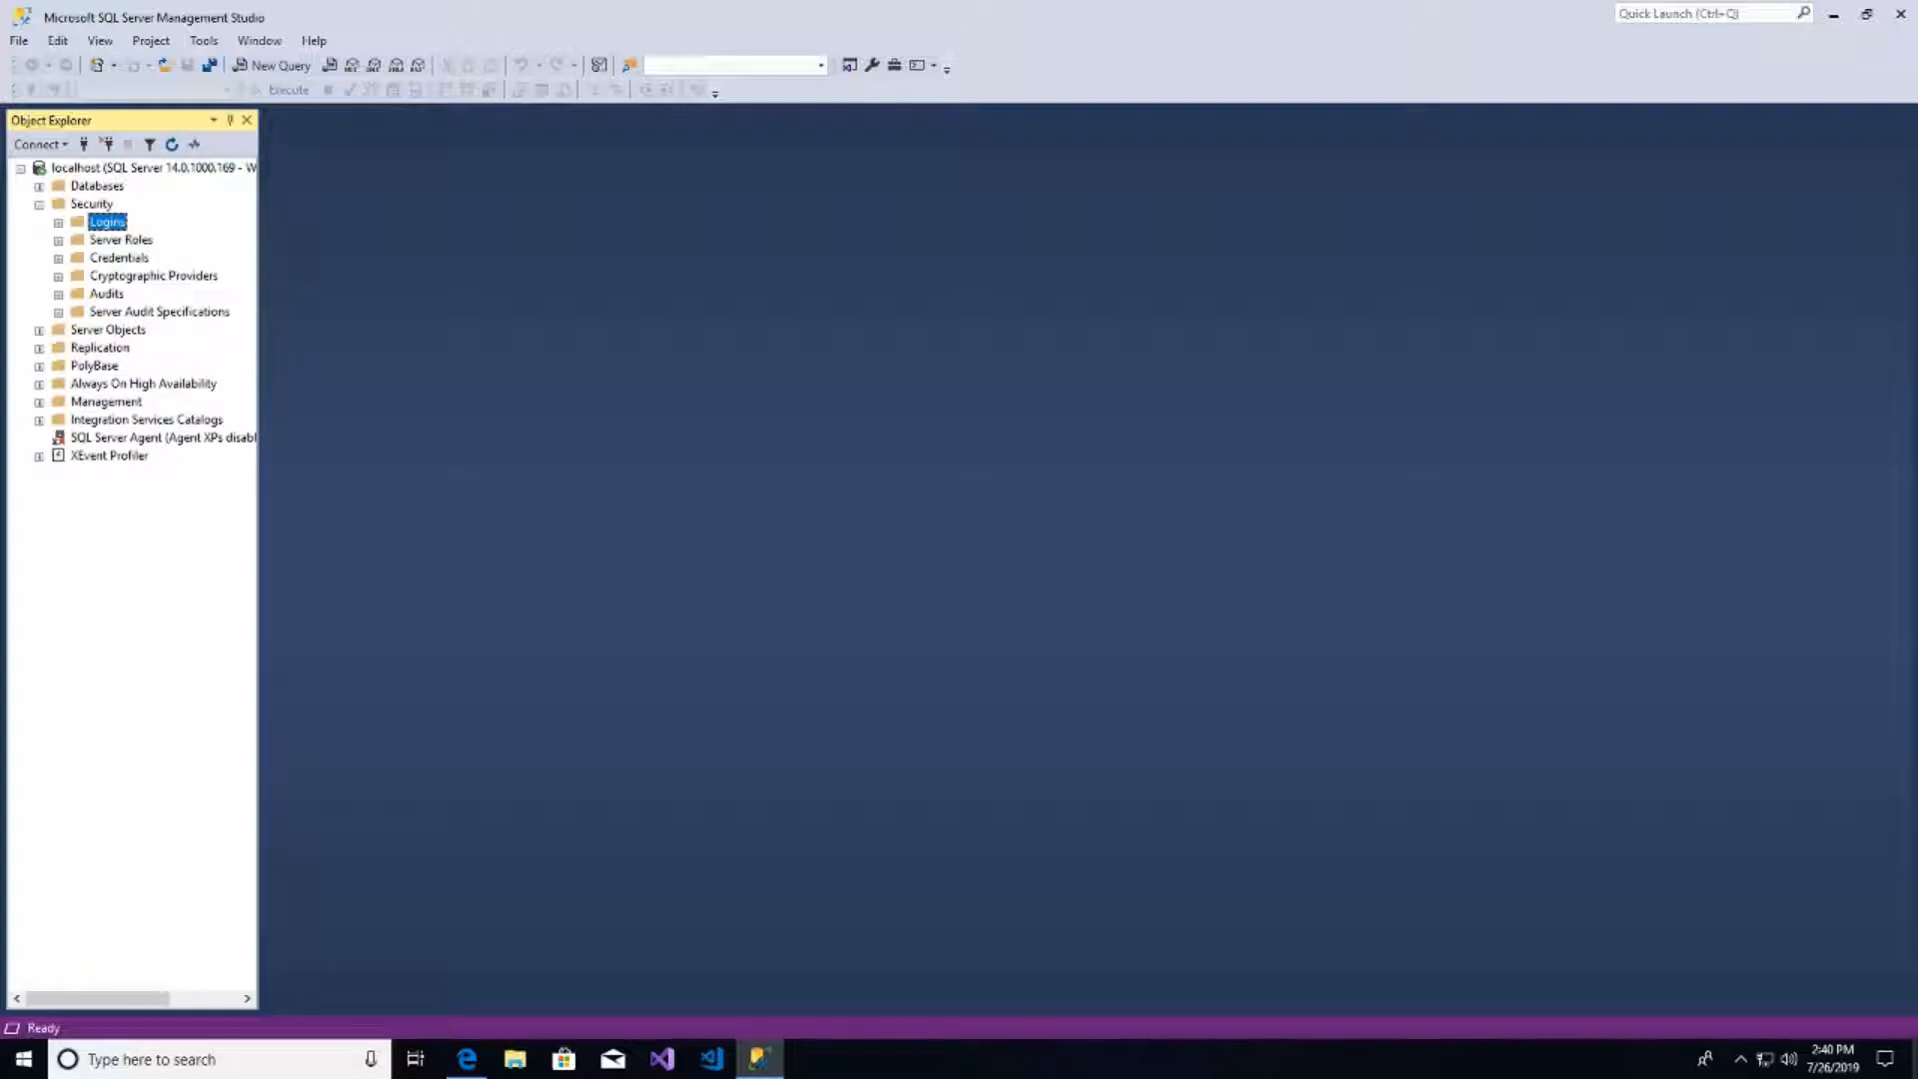
{"action": "left_click", "coordinate": [1900, 14]}
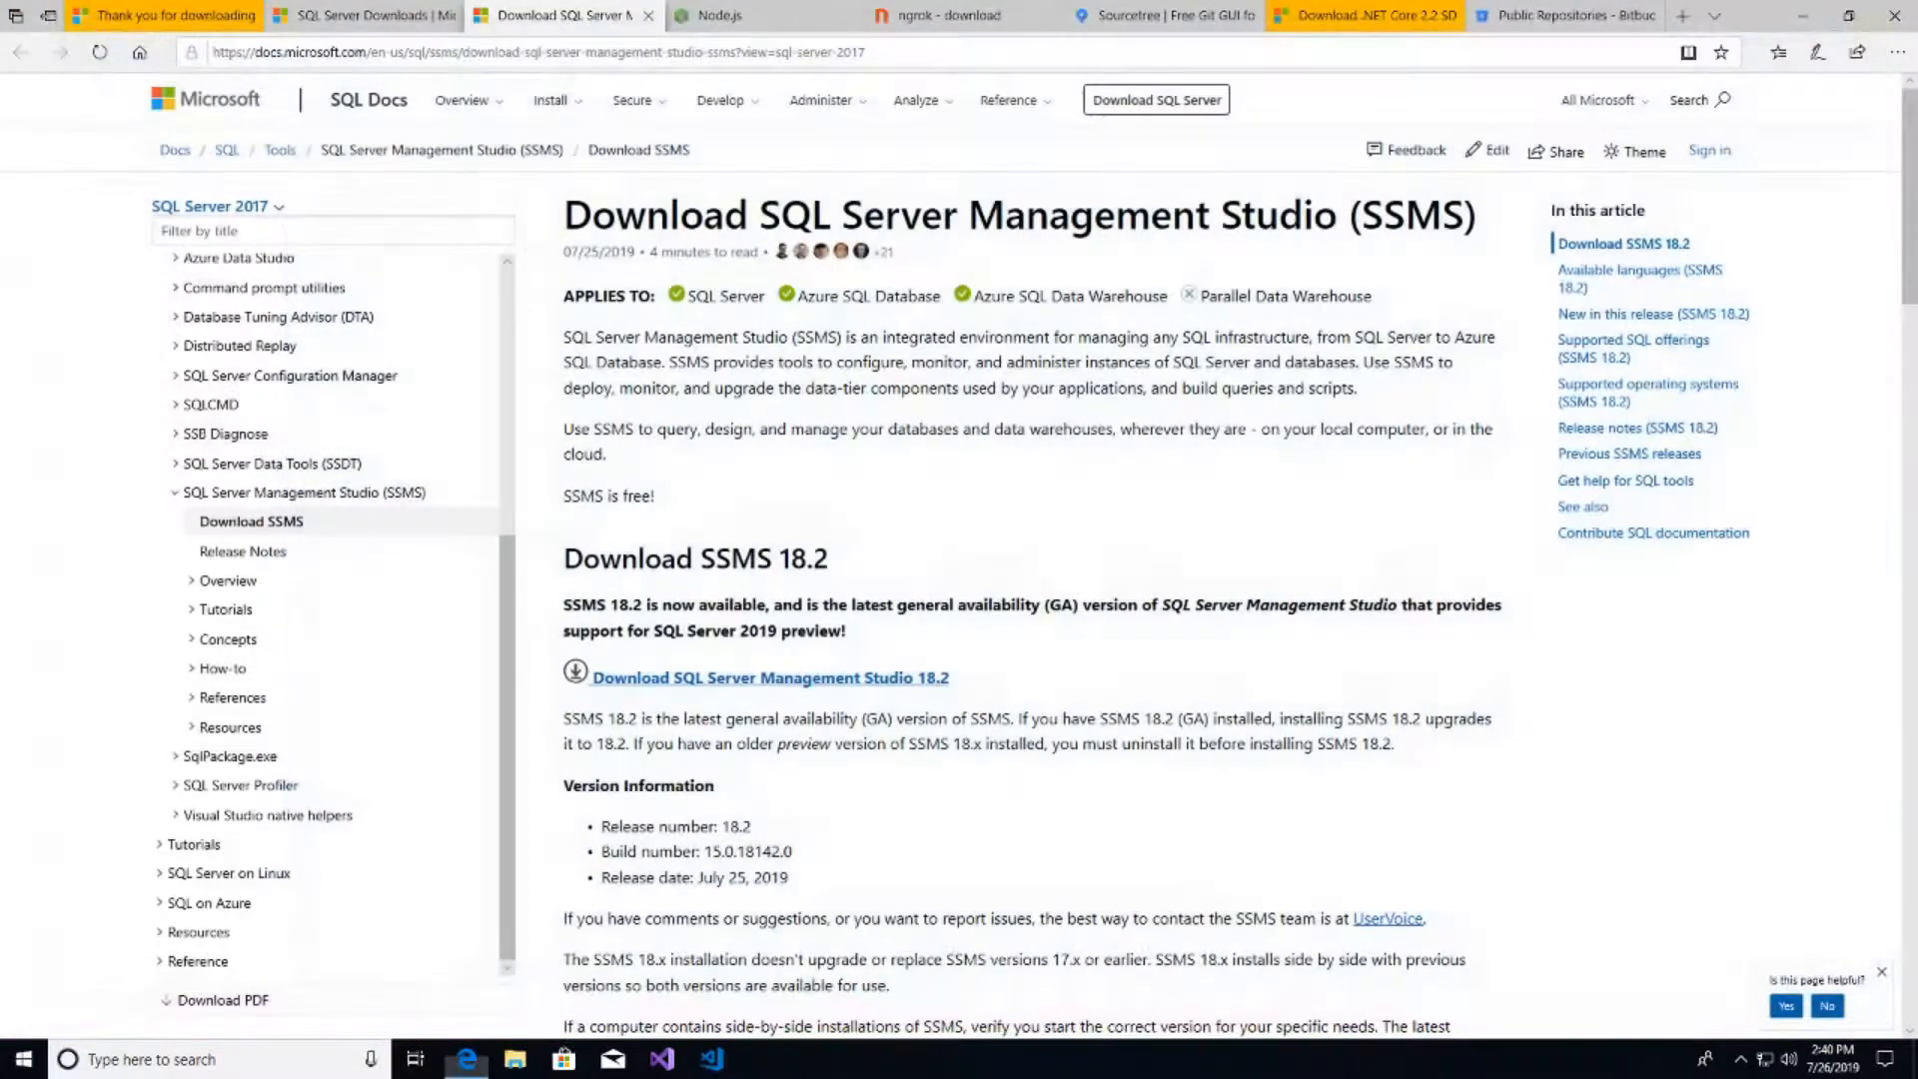
- Reorder browser tabs so Sourcetree and Public Repositories sit before Node.js
{"action": "left_click", "coordinate": [1120, 17]}
{"action": "left_click_drag", "start_coordinate": [1151, 9], "coordinate": [765, 12]}
{"action": "left_click", "coordinate": [1516, 10]}
{"action": "left_click_drag", "start_coordinate": [1517, 10], "coordinate": [964, 12]}
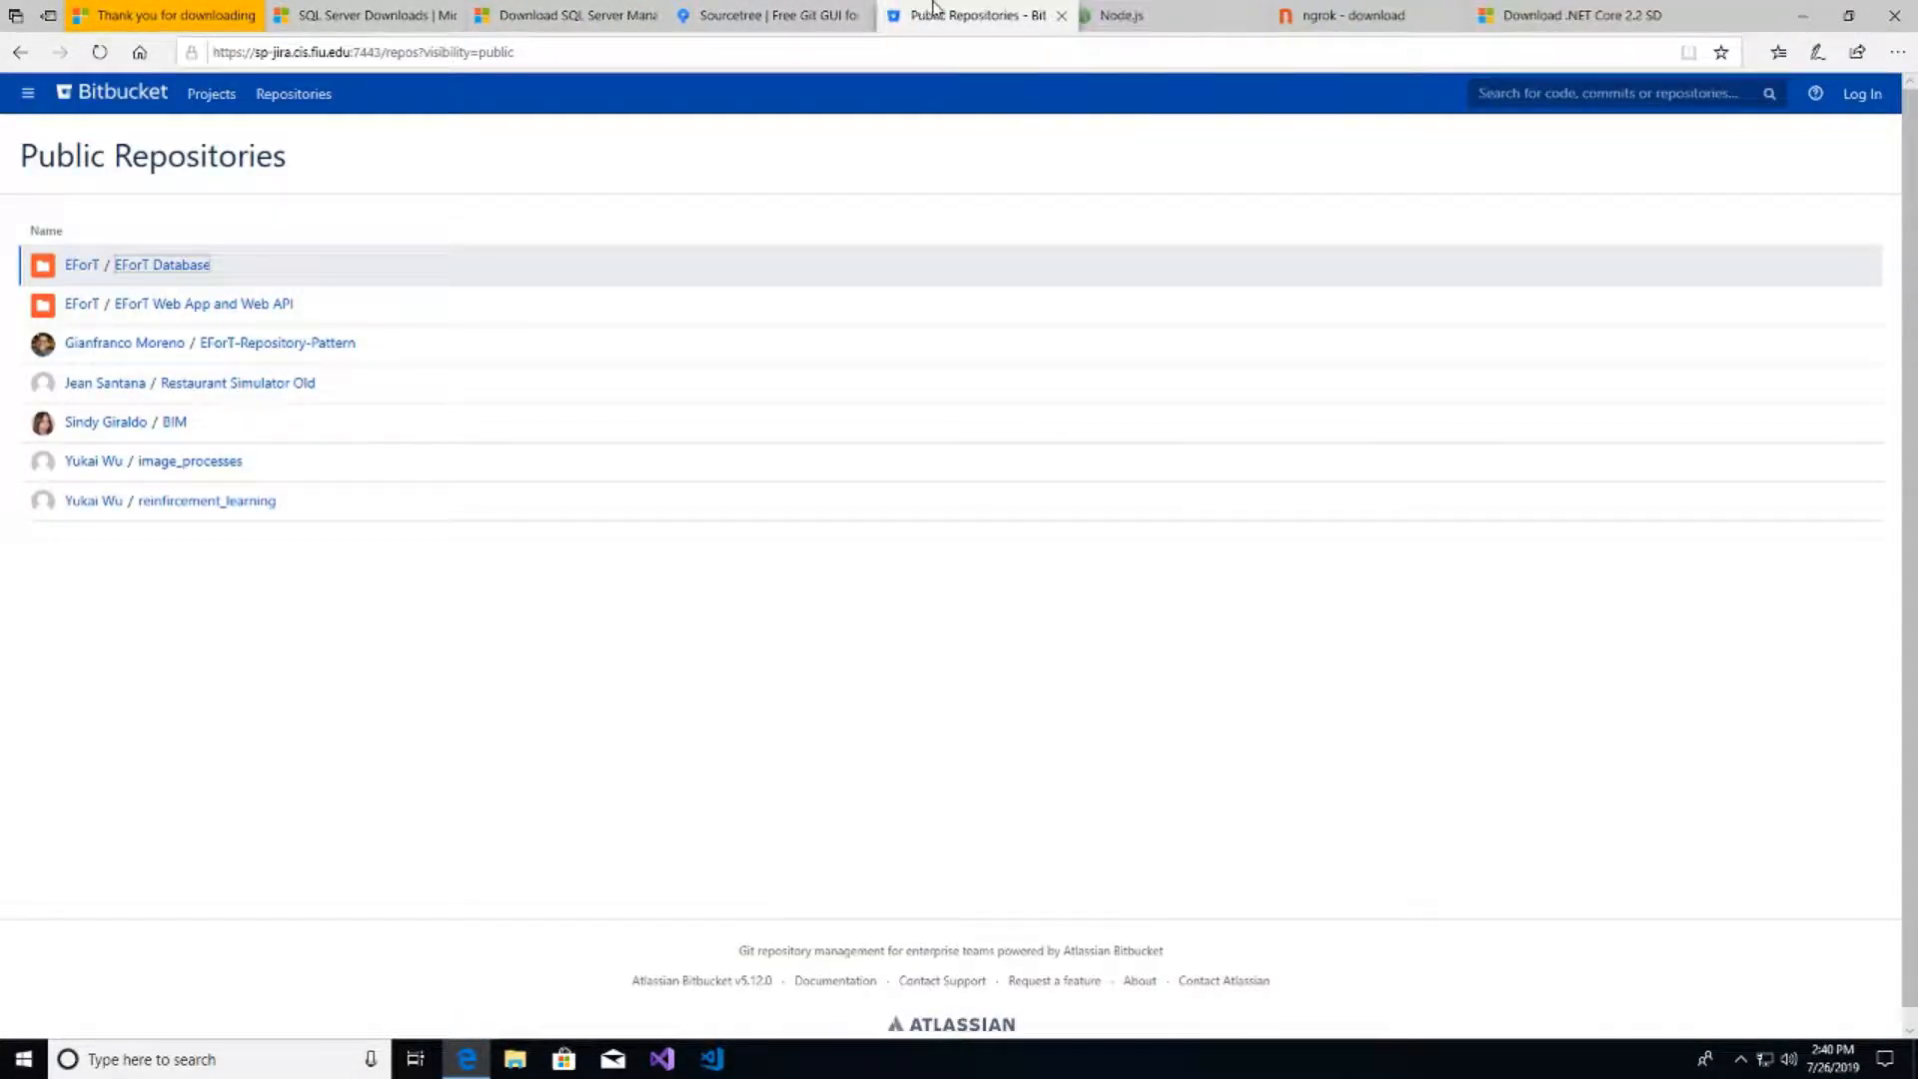
{"action": "left_click", "coordinate": [760, 15]}
- Download Sourcetree for Windows, accepting the license agreement, and run its installer
{"action": "left_click", "coordinate": [486, 357]}
{"action": "left_click", "coordinate": [761, 574]}
{"action": "left_click", "coordinate": [1066, 684]}
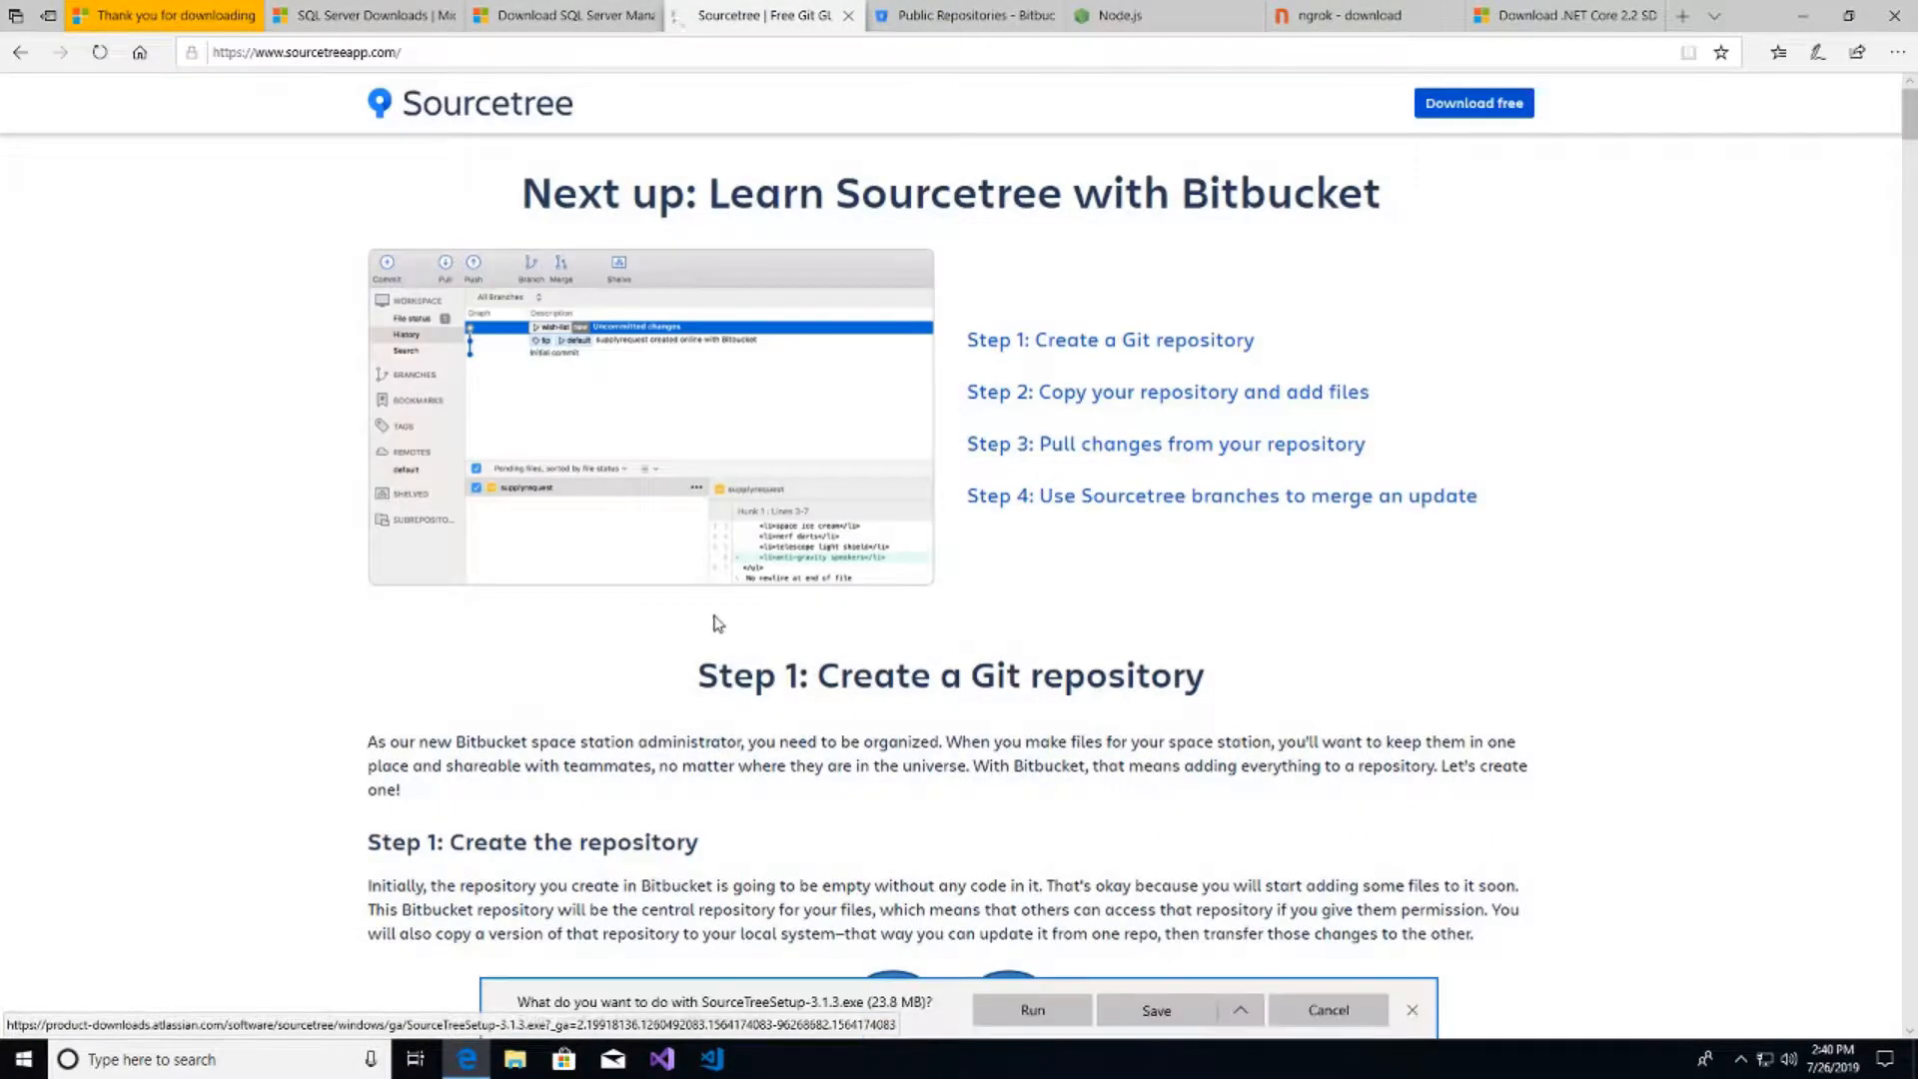
{"action": "left_click", "coordinate": [1035, 1014]}
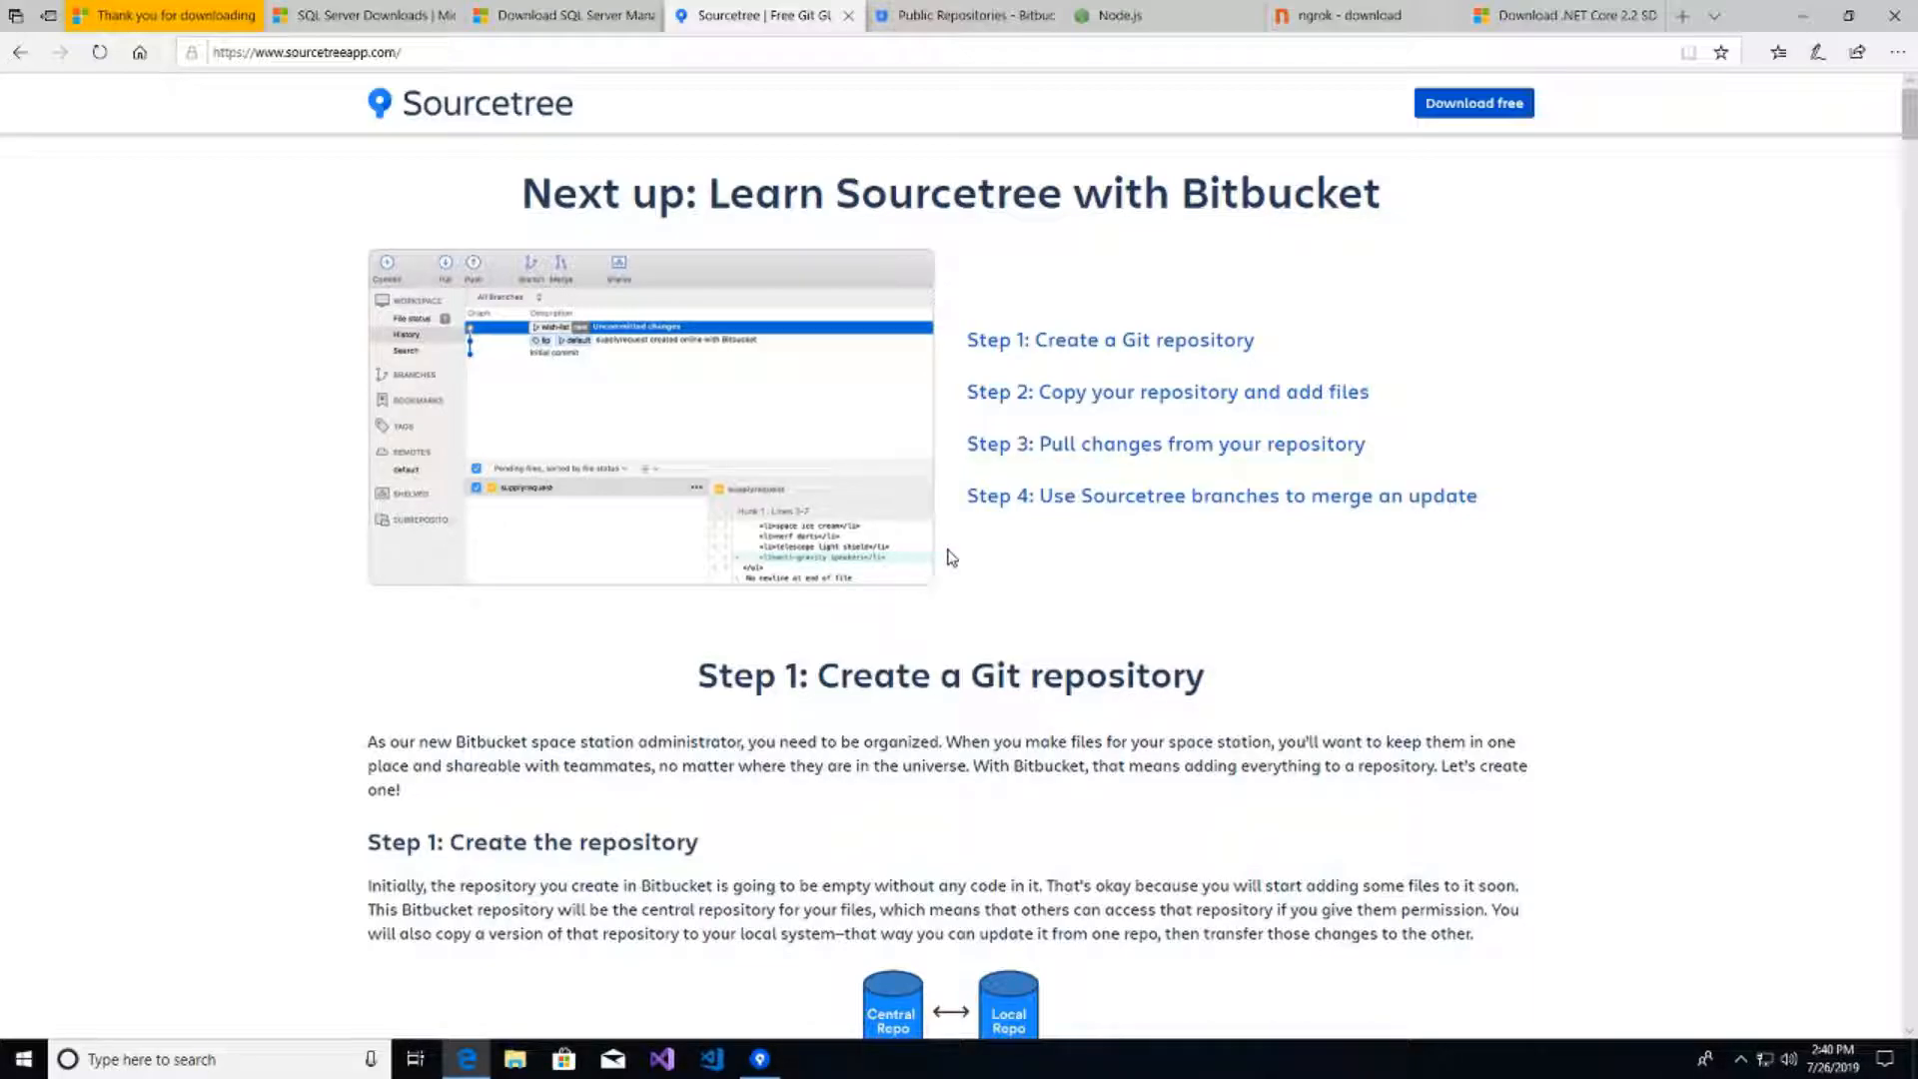
{"action": "left_click", "coordinate": [759, 1059]}
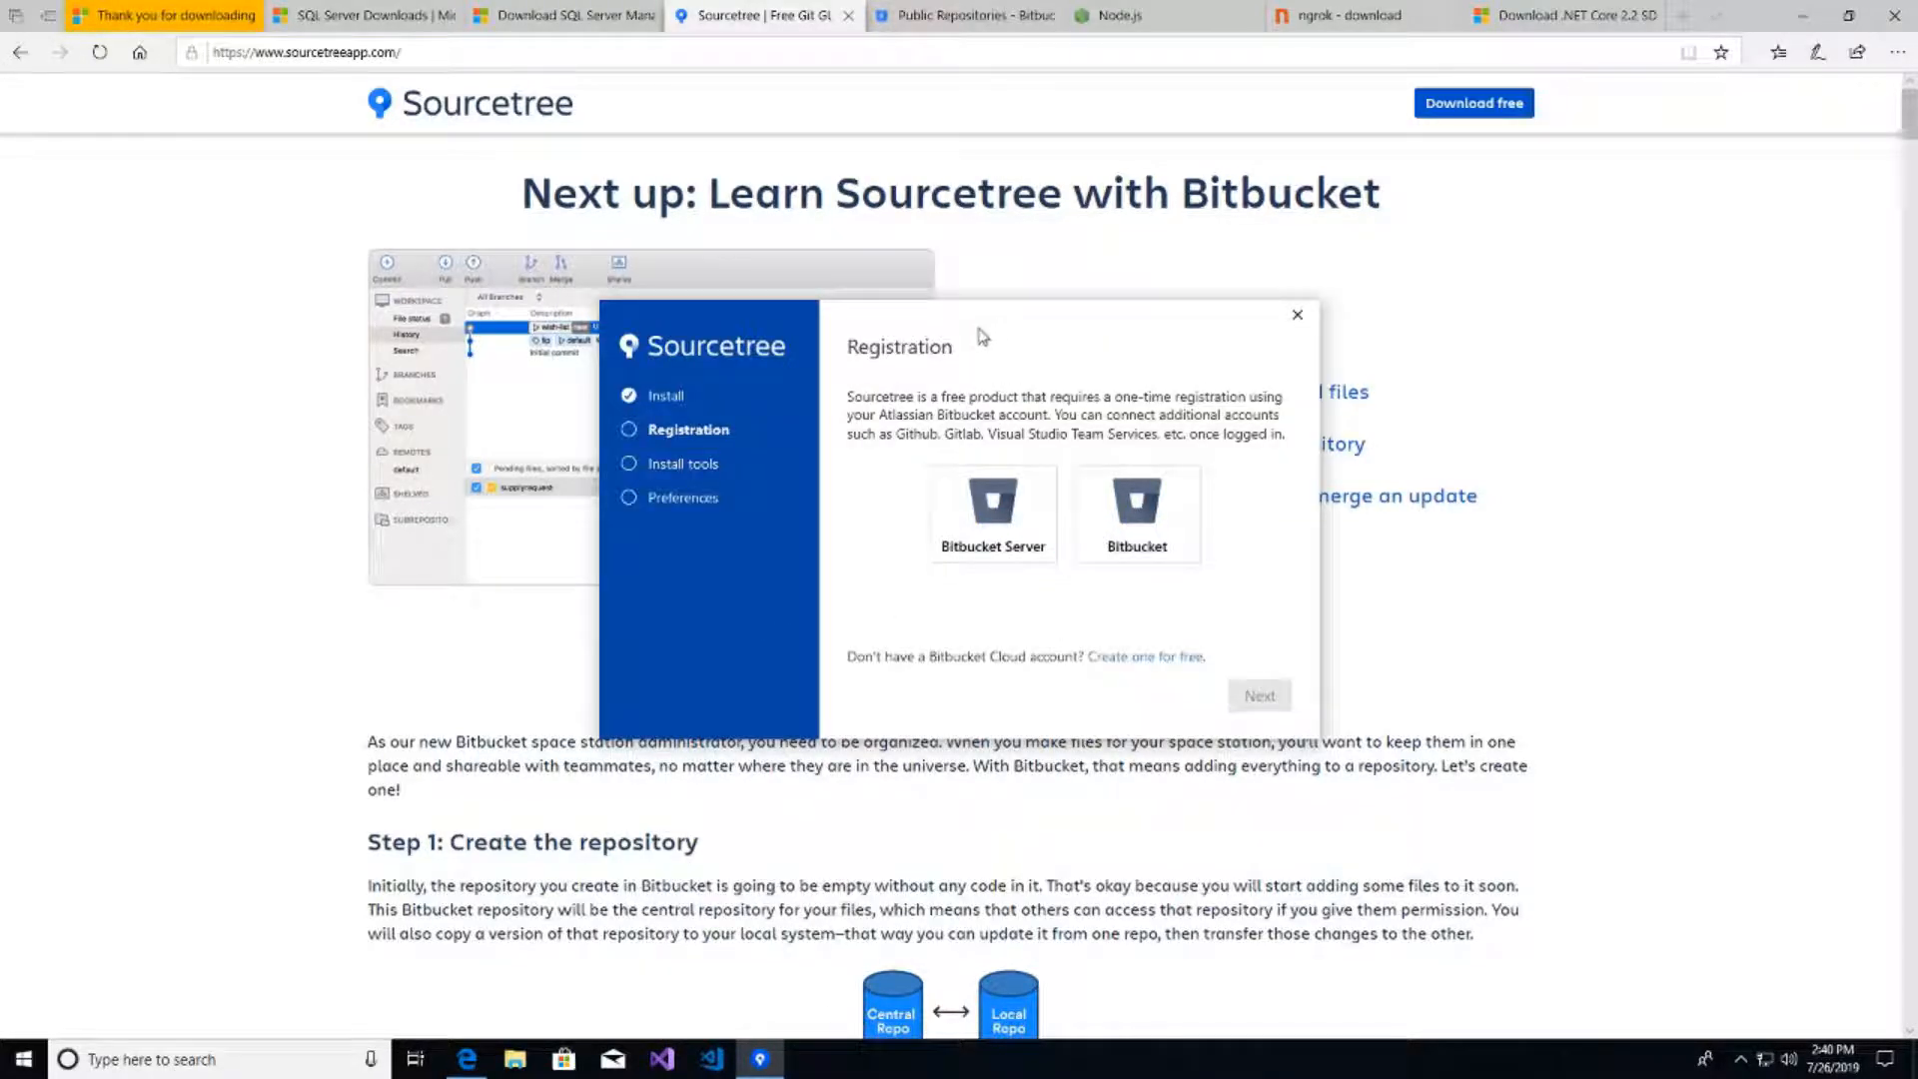
{"action": "left_click_drag", "start_coordinate": [989, 329], "coordinate": [974, 342]}
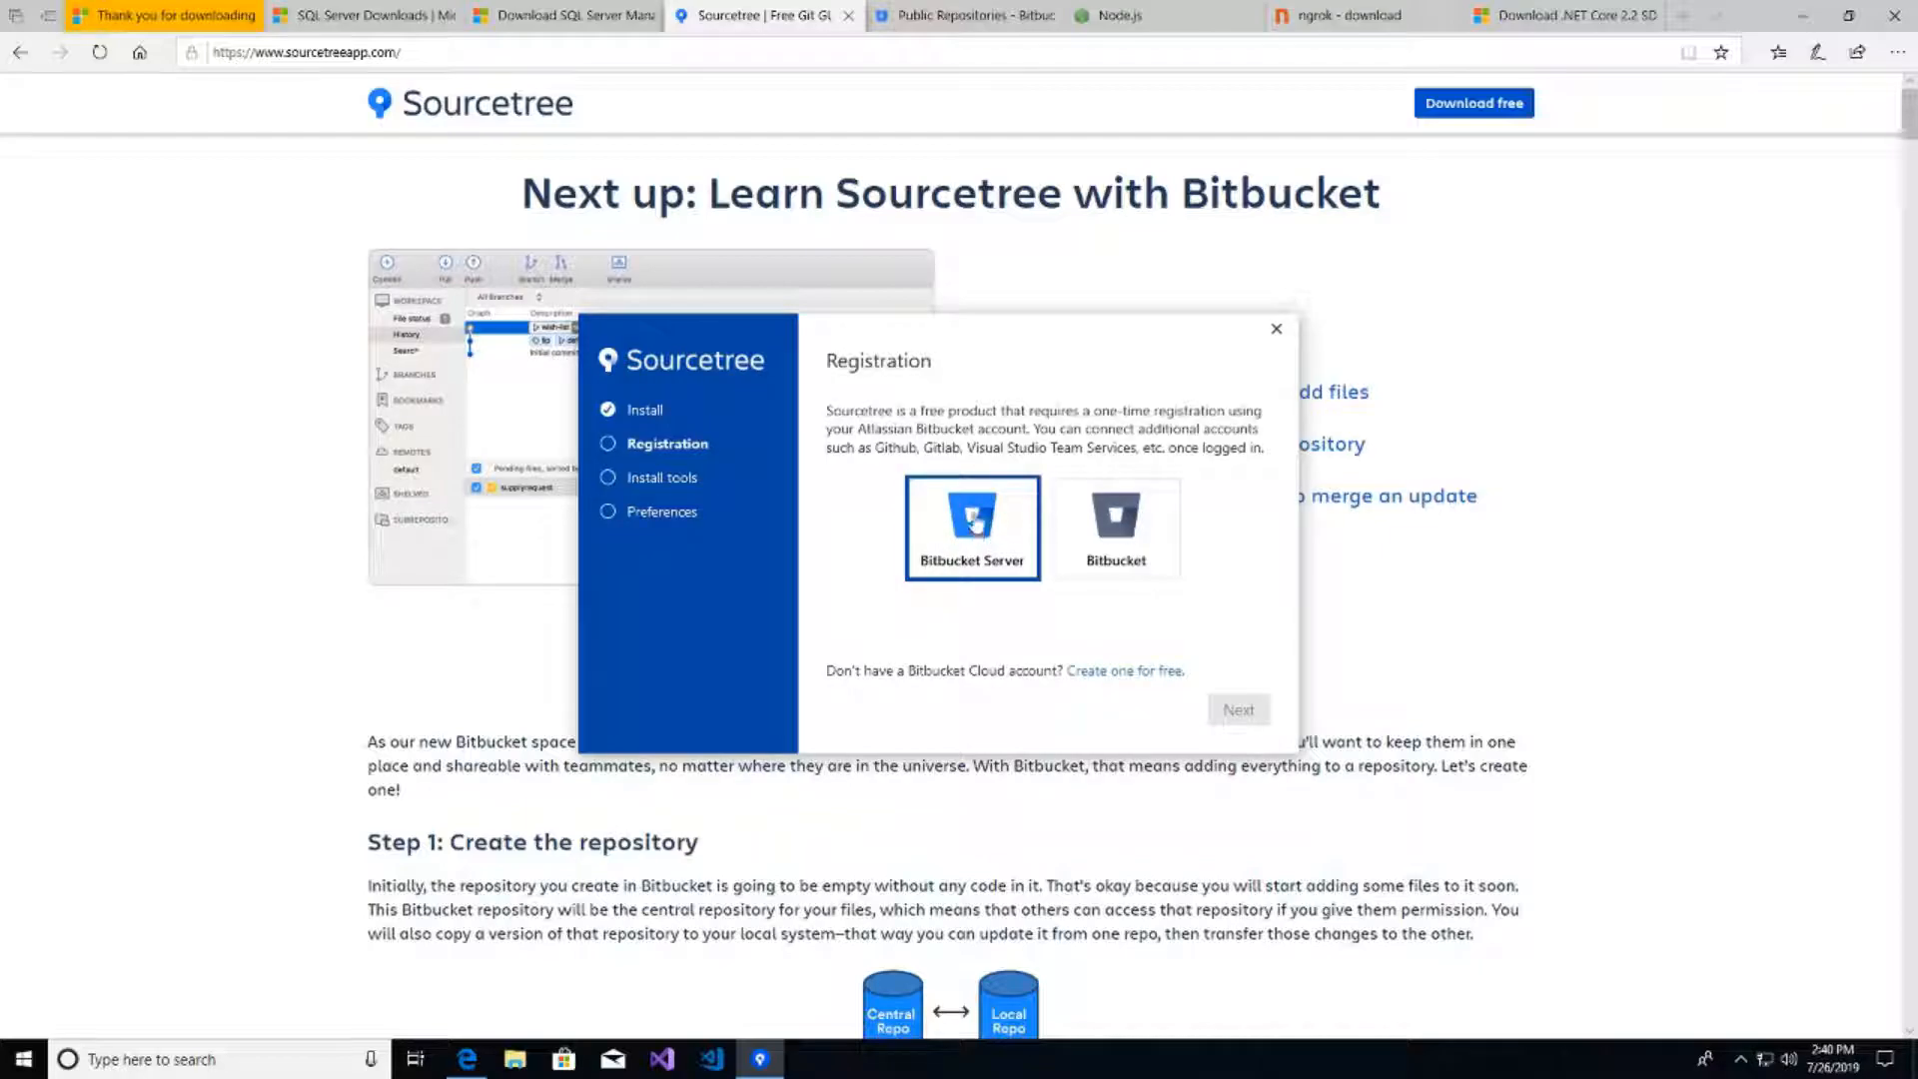
{"action": "left_click", "coordinate": [971, 512]}
{"action": "left_click", "coordinate": [959, 15]}
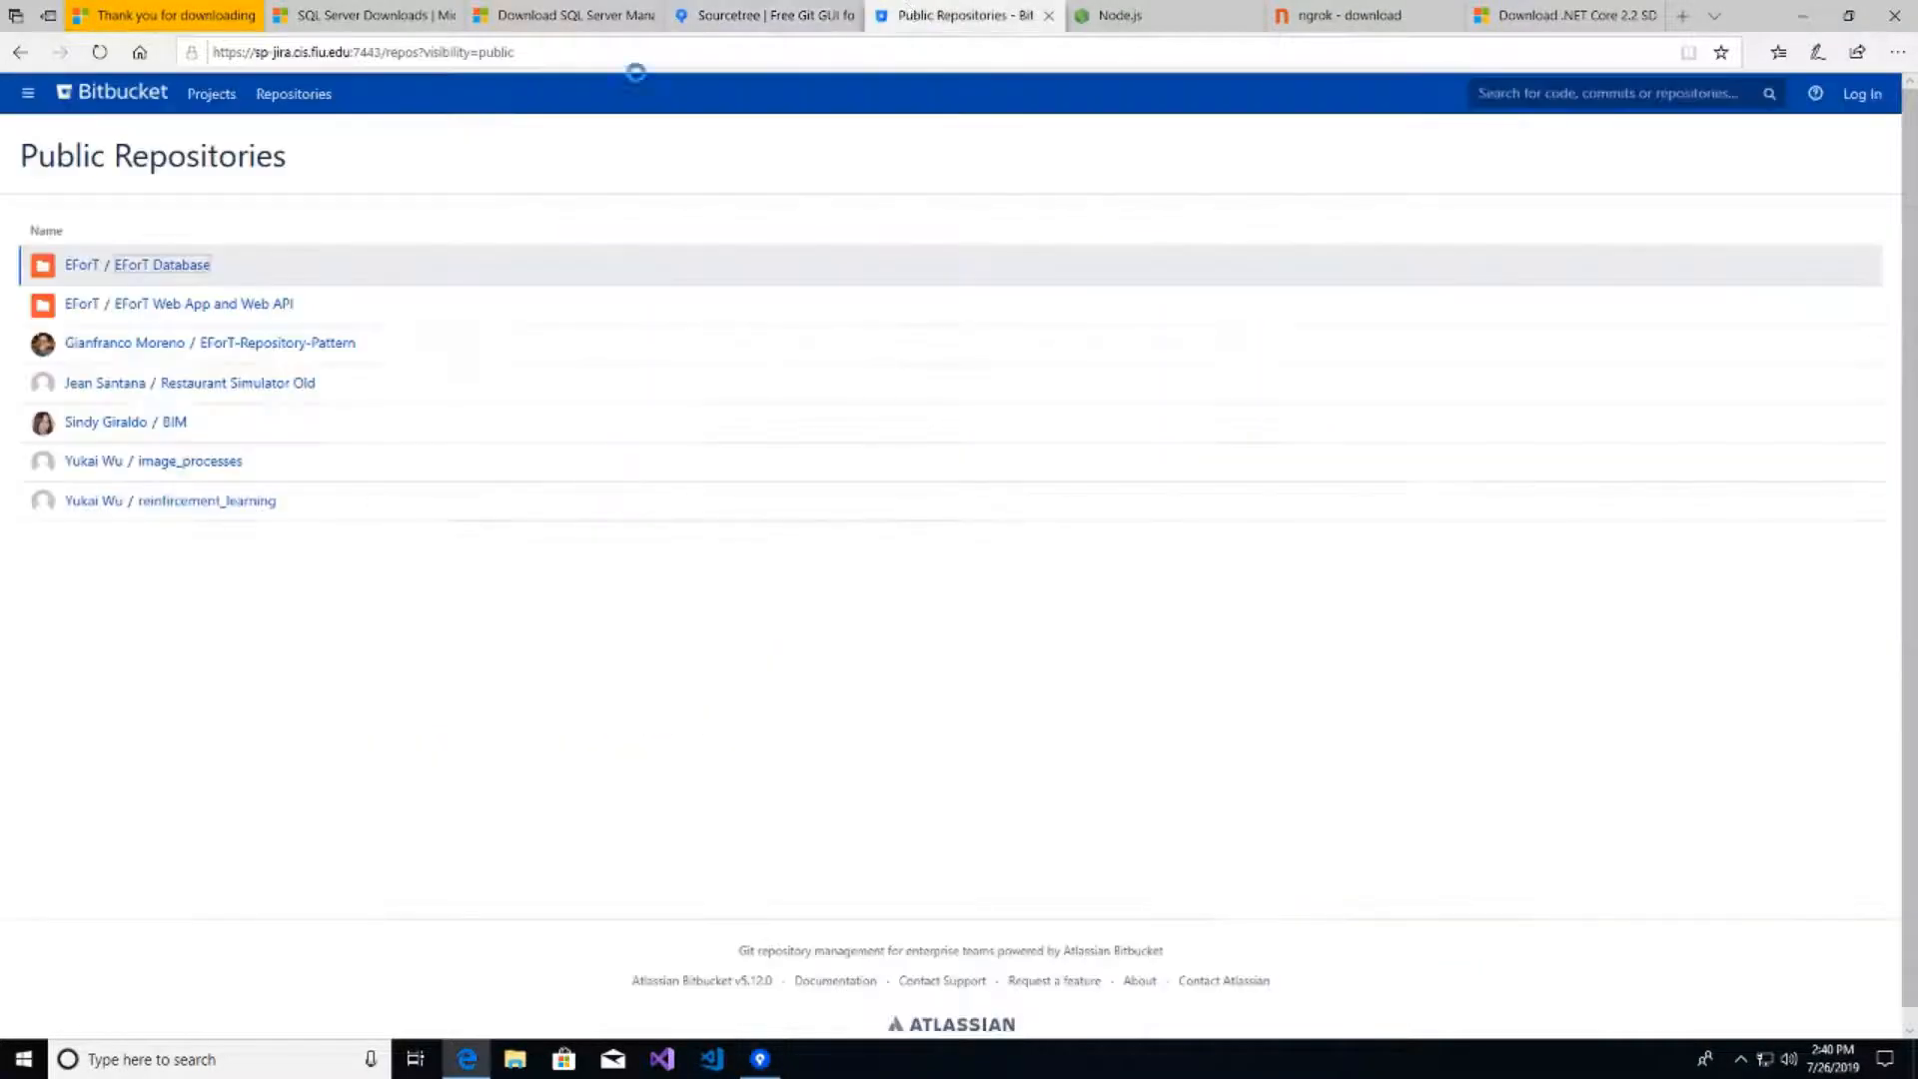
{"action": "left_click", "coordinate": [550, 52]}
{"action": "key", "text": "ctrl+c"}
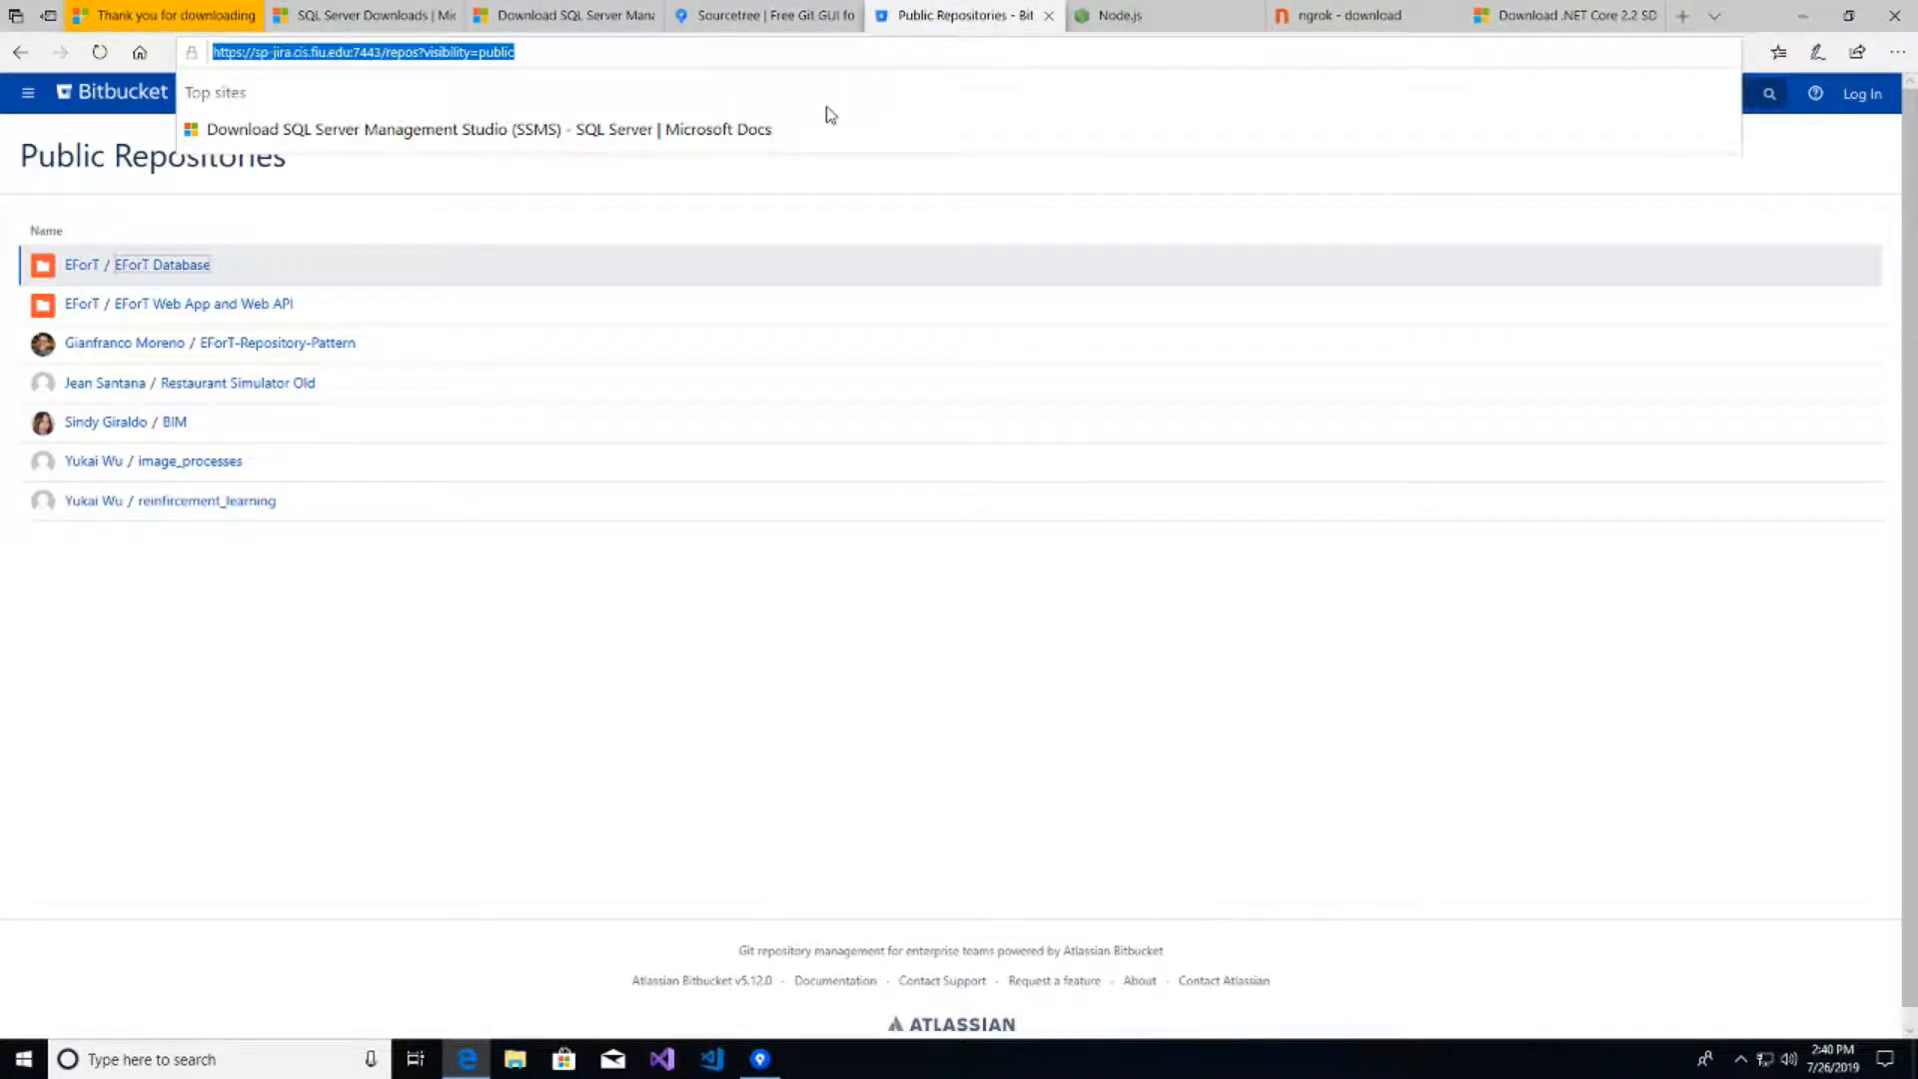
{"action": "left_click", "coordinate": [756, 15]}
{"action": "left_click", "coordinate": [761, 1059]}
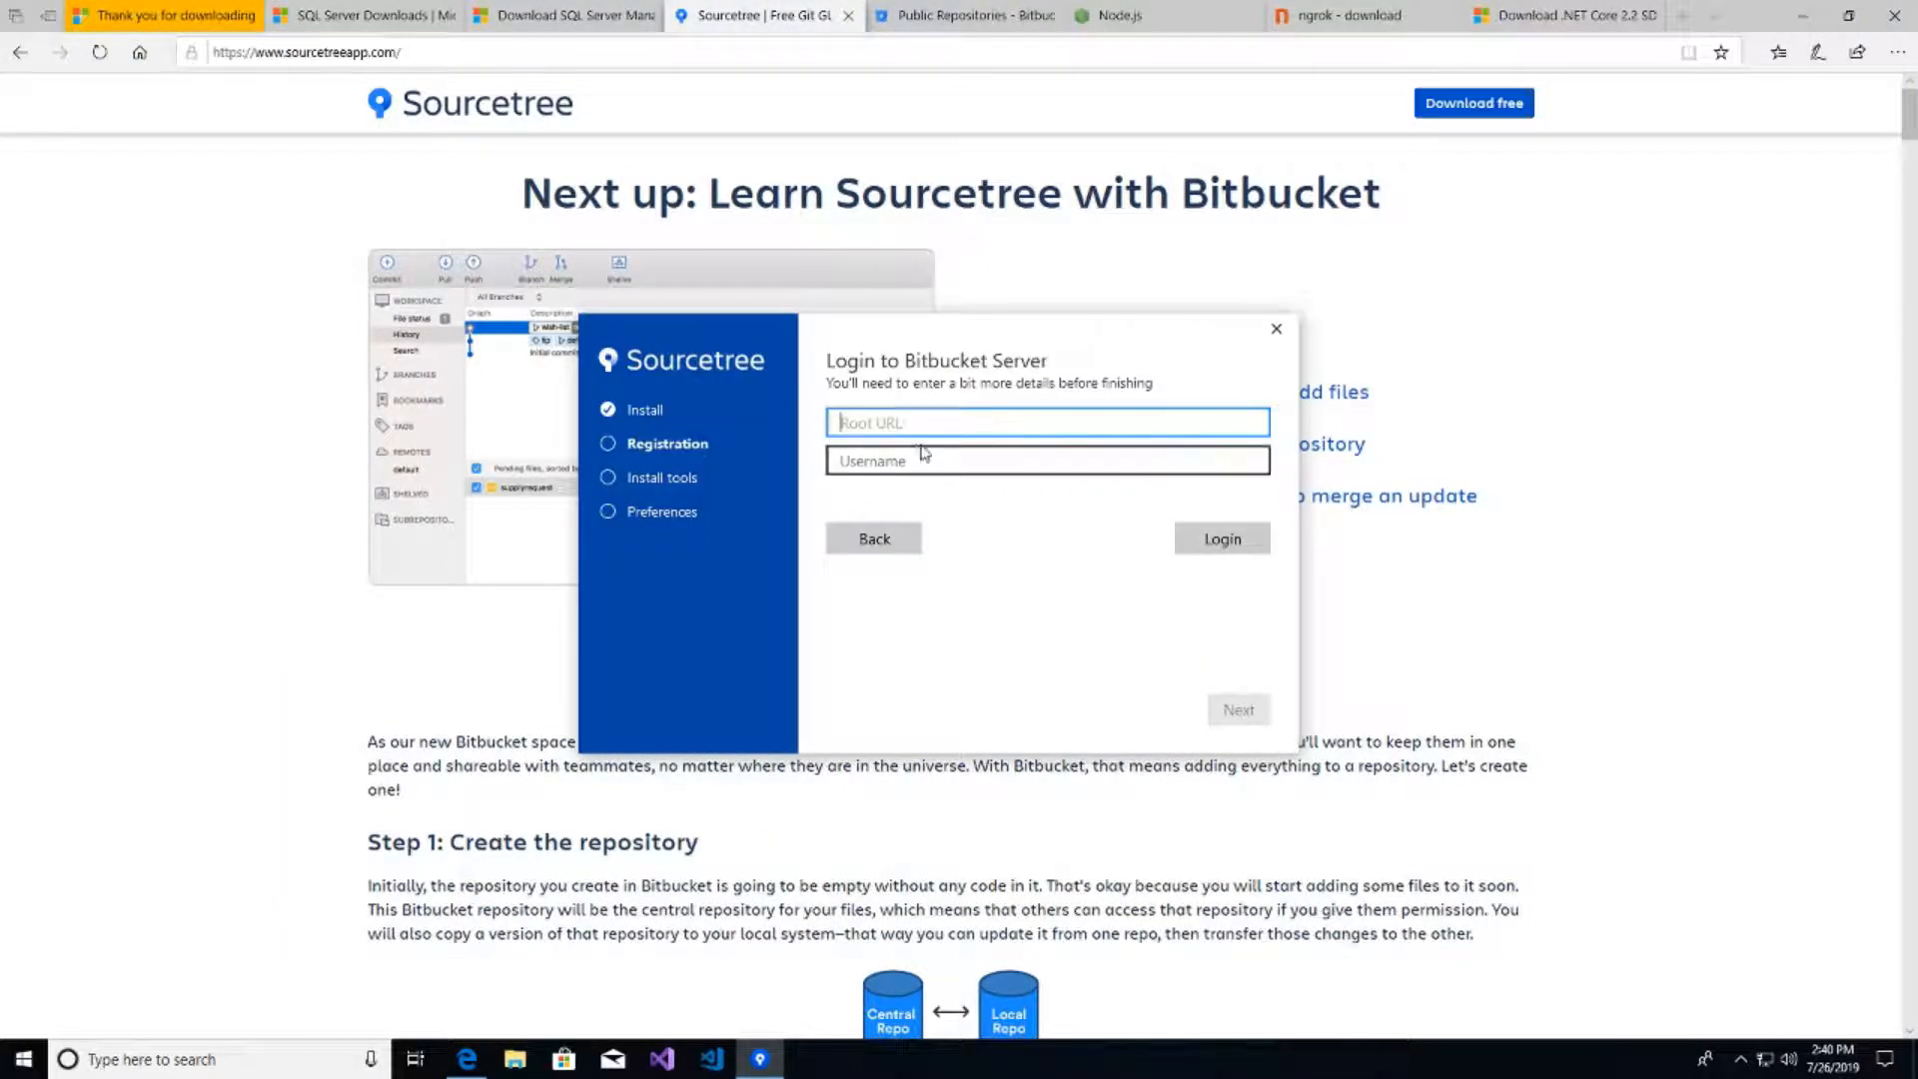
{"action": "key", "text": "ctrl+v"}
{"action": "key", "text": "BackSpace"}
{"action": "key", "text": "BackSpace"}
{"action": "key", "text": "BackSpace"}
{"action": "key", "text": "BackSpace"}
{"action": "key", "text": "BackSpace"}
{"action": "key", "text": "BackSpace"}
{"action": "key", "text": "BackSpace"}
{"action": "key", "text": "BackSpace"}
{"action": "key", "text": "BackSpace"}
{"action": "key", "text": "BackSpace"}
{"action": "key", "text": "BackSpace"}
{"action": "key", "text": "BackSpace"}
{"action": "key", "text": "BackSpace"}
{"action": "key", "text": "BackSpace"}
{"action": "key", "text": "BackSpace"}
{"action": "key", "text": "BackSpace"}
{"action": "key", "text": "BackSpace"}
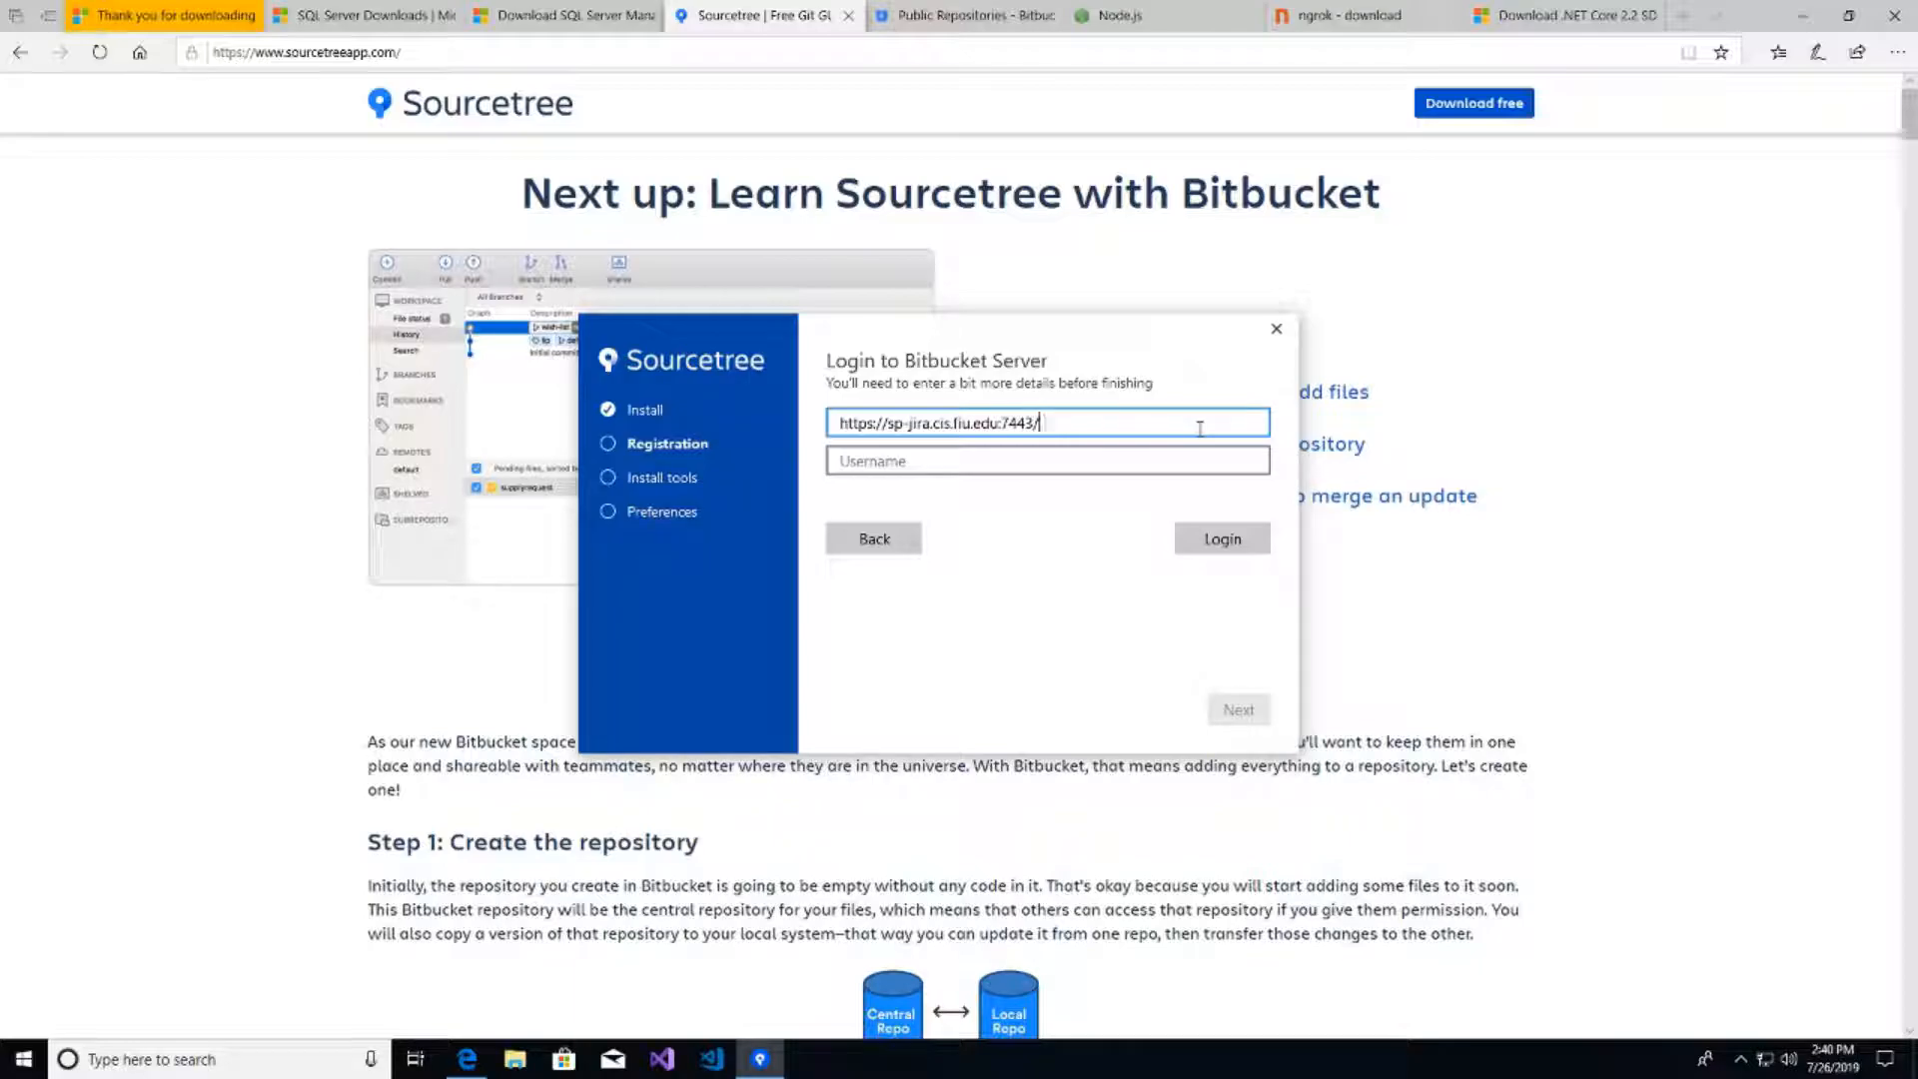
- Log in to the Bitbucket Server with the account username and password
{"action": "left_click", "coordinate": [937, 461]}
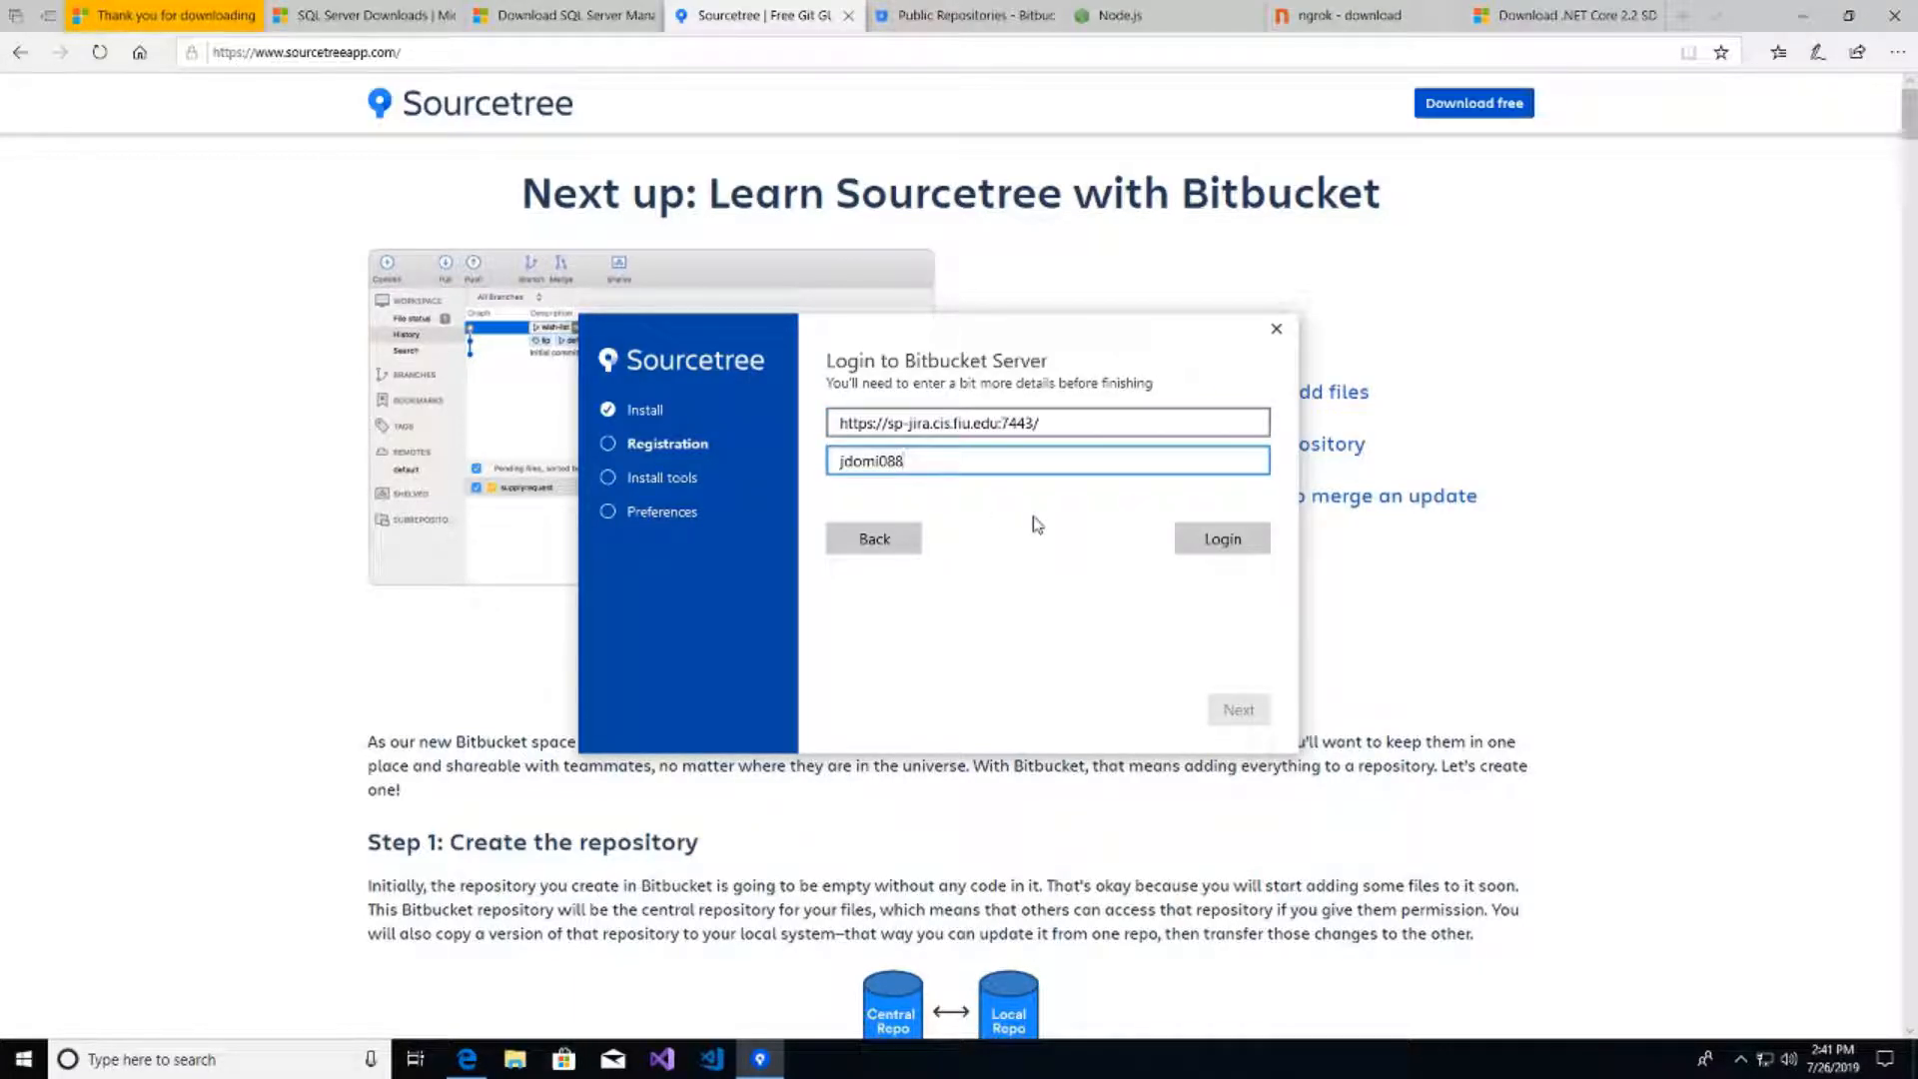
{"action": "left_click", "coordinate": [1239, 543]}
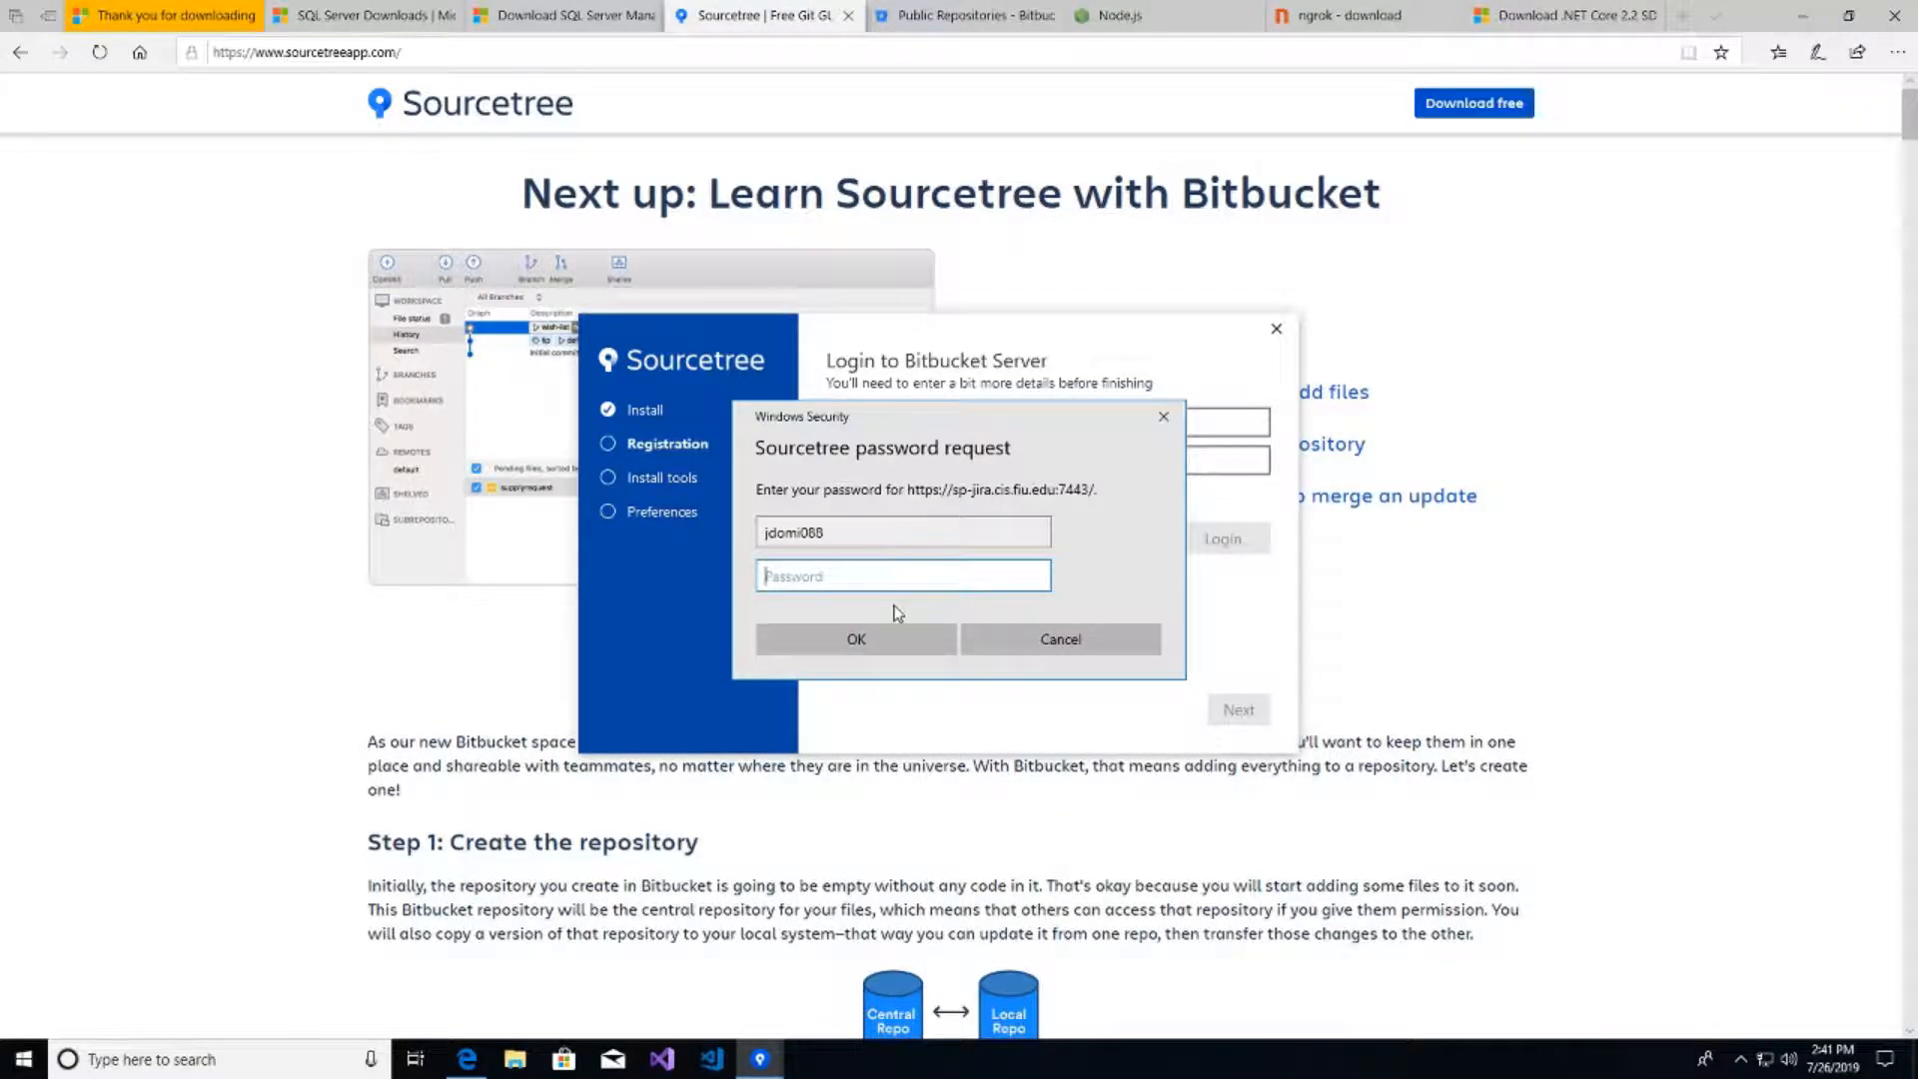
{"action": "type", "text": "******"}
{"action": "key", "text": "Return"}
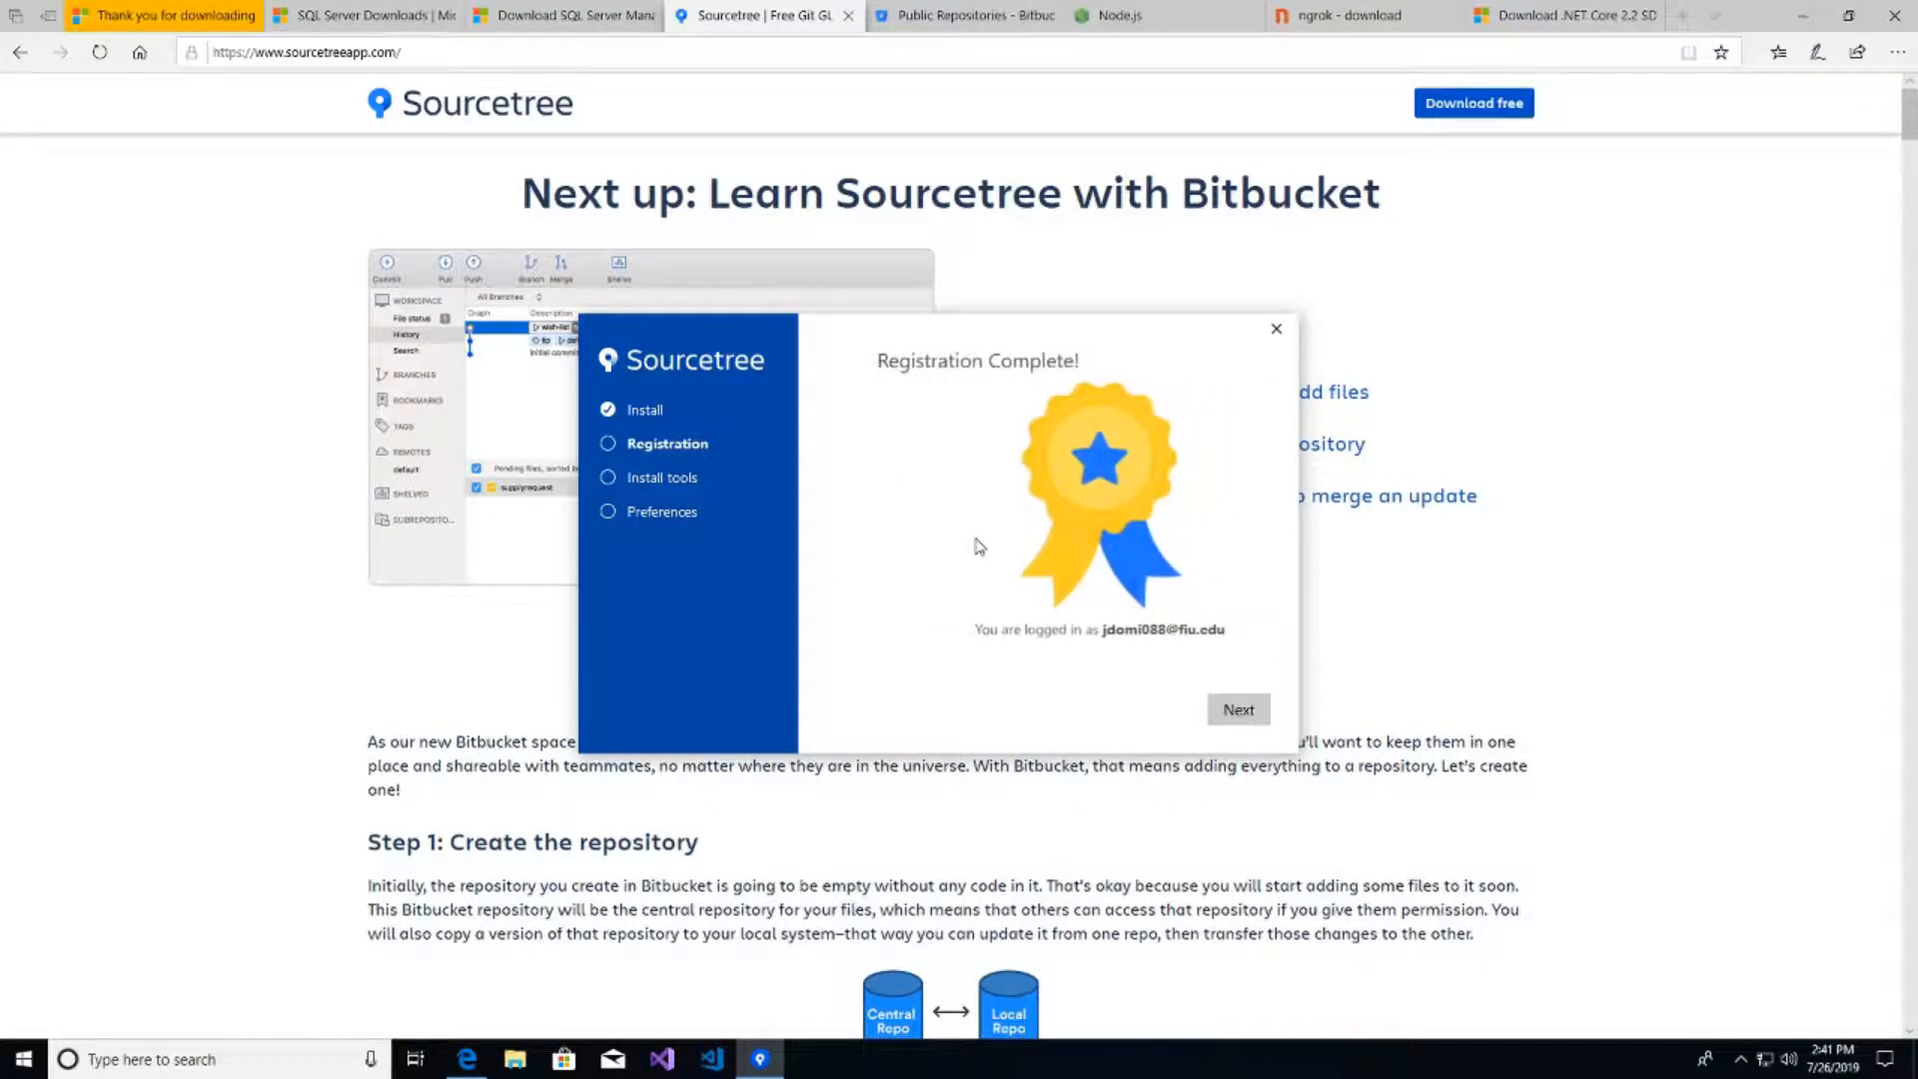
- Install Git and Mercurial for Sourcetree and accept the default setup preferences
{"action": "left_click", "coordinate": [1239, 710]}
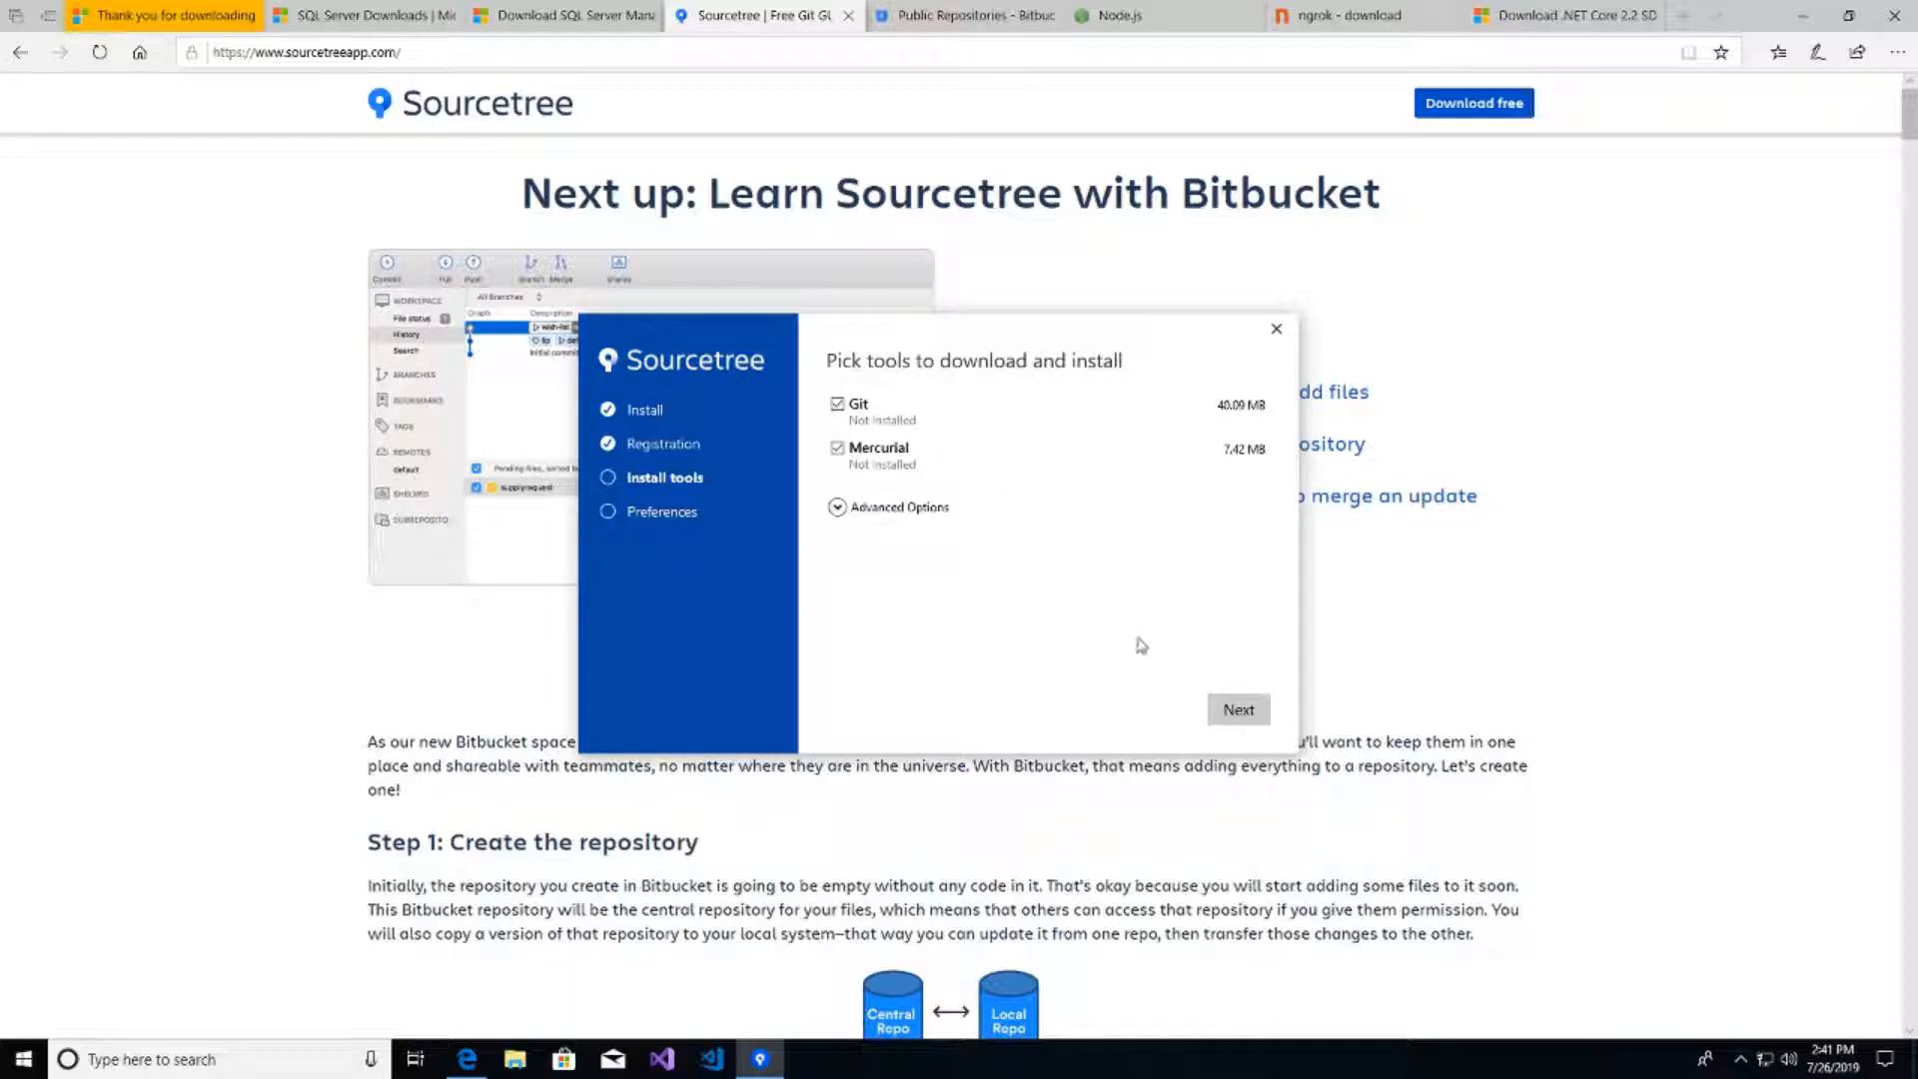
{"action": "left_click", "coordinate": [1239, 712]}
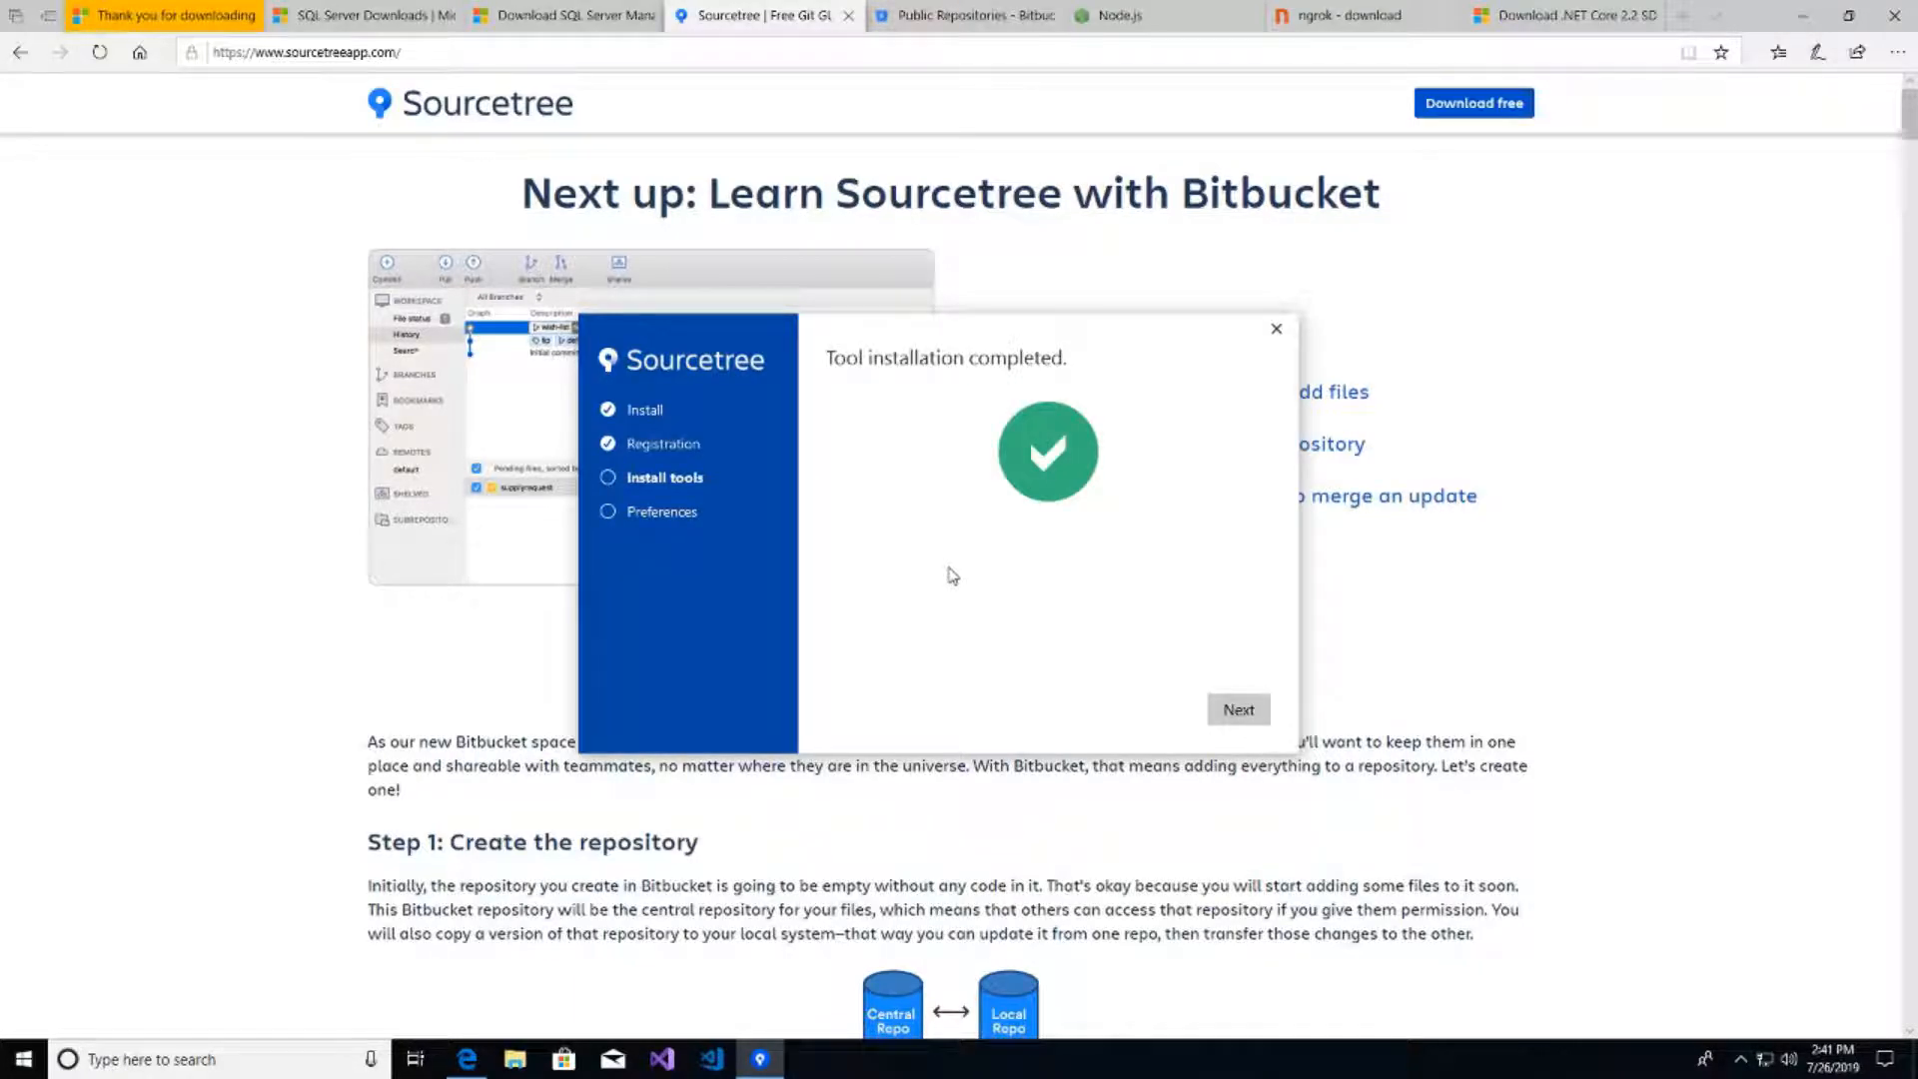
{"action": "left_click", "coordinate": [1239, 709]}
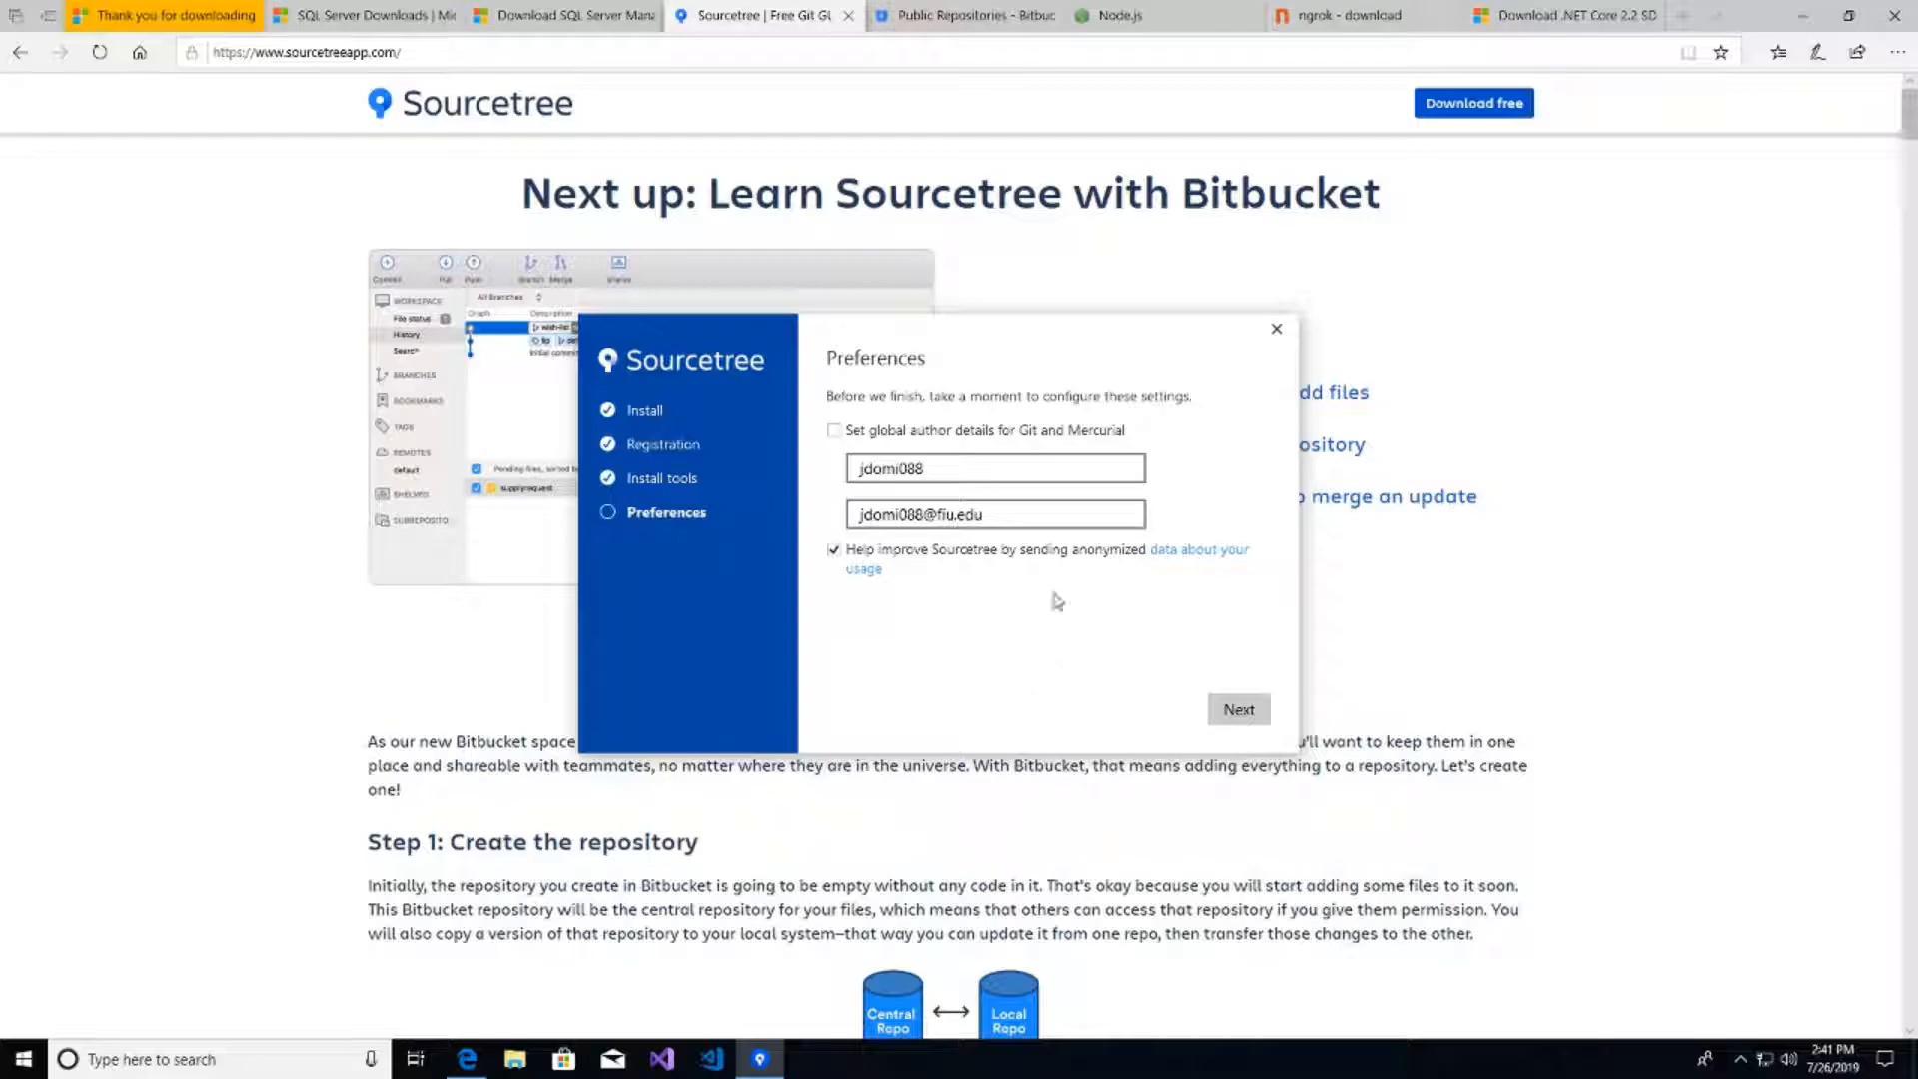
{"action": "left_click", "coordinate": [1239, 711]}
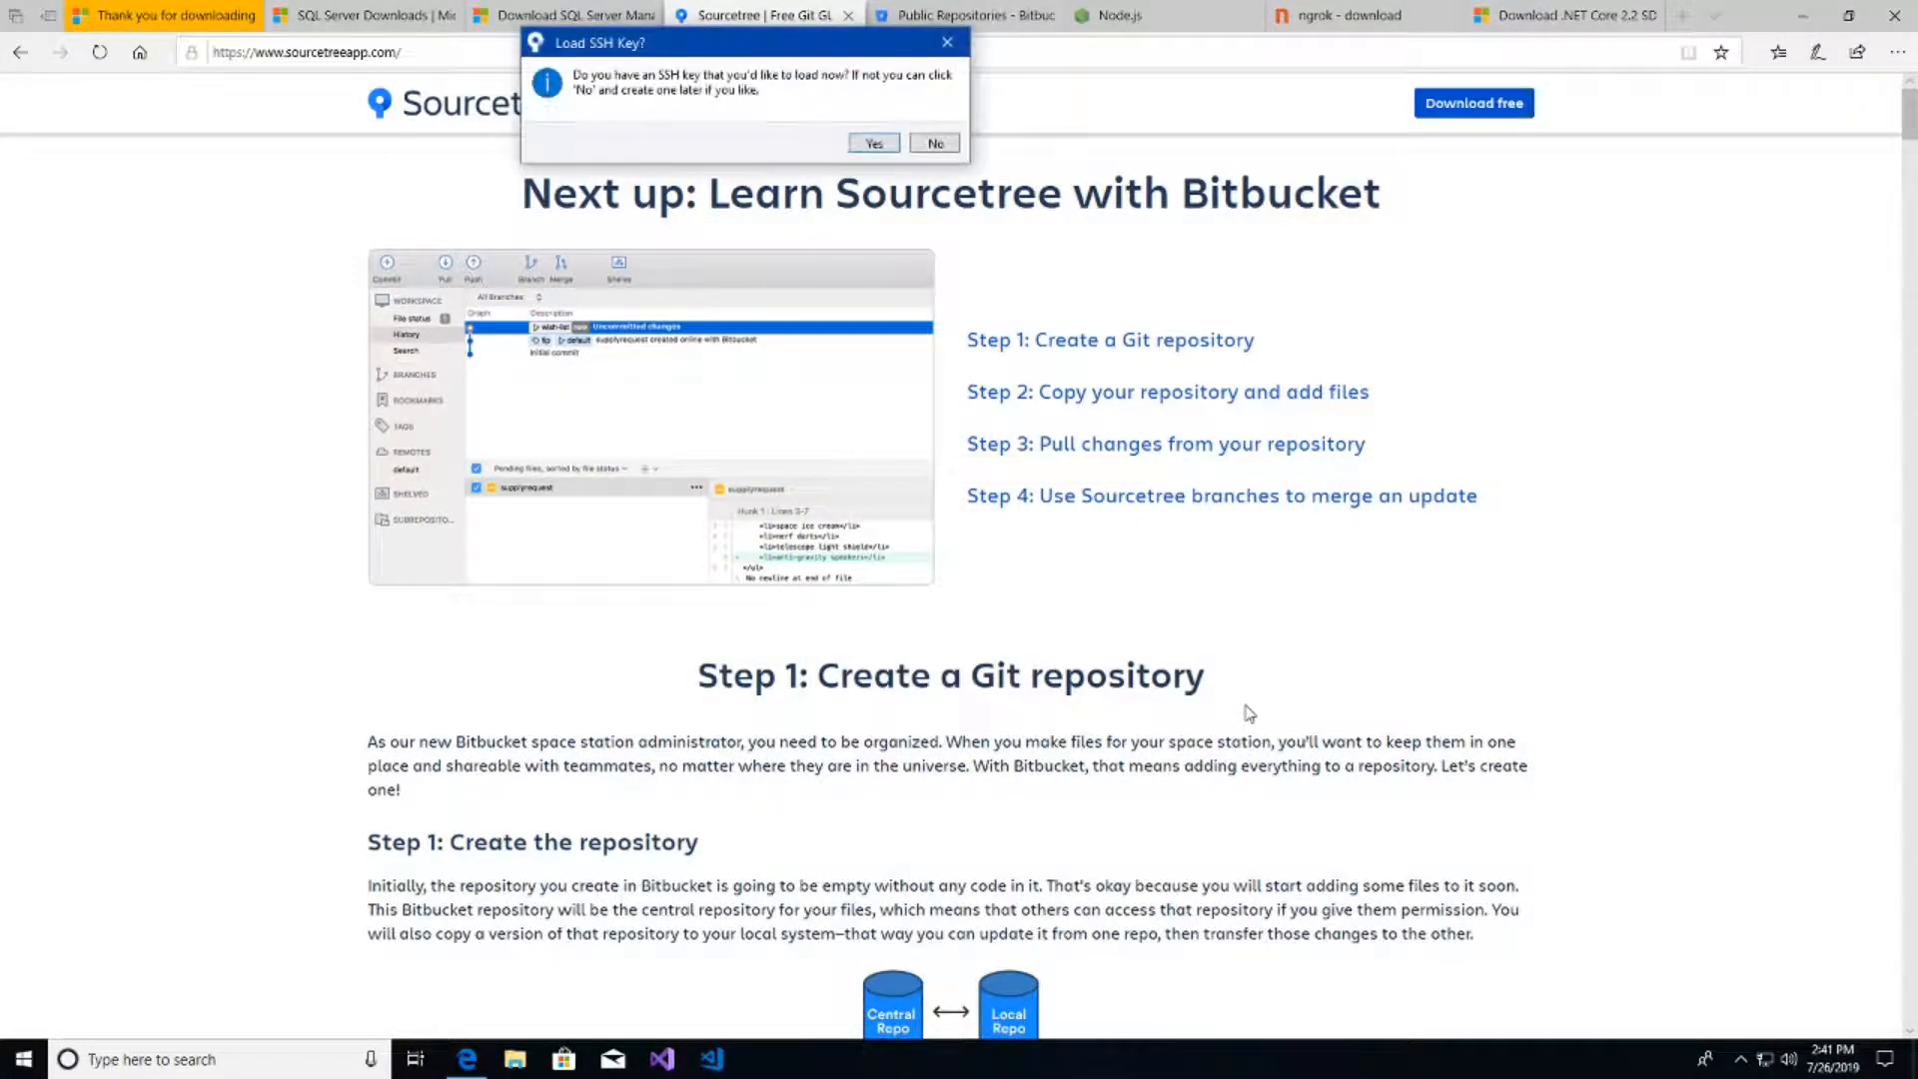
- Skip the SSH key and clone 'EFoRT Web App and Web API' into Documents\efort-web-app-and-web-api
{"action": "left_click", "coordinate": [935, 144]}
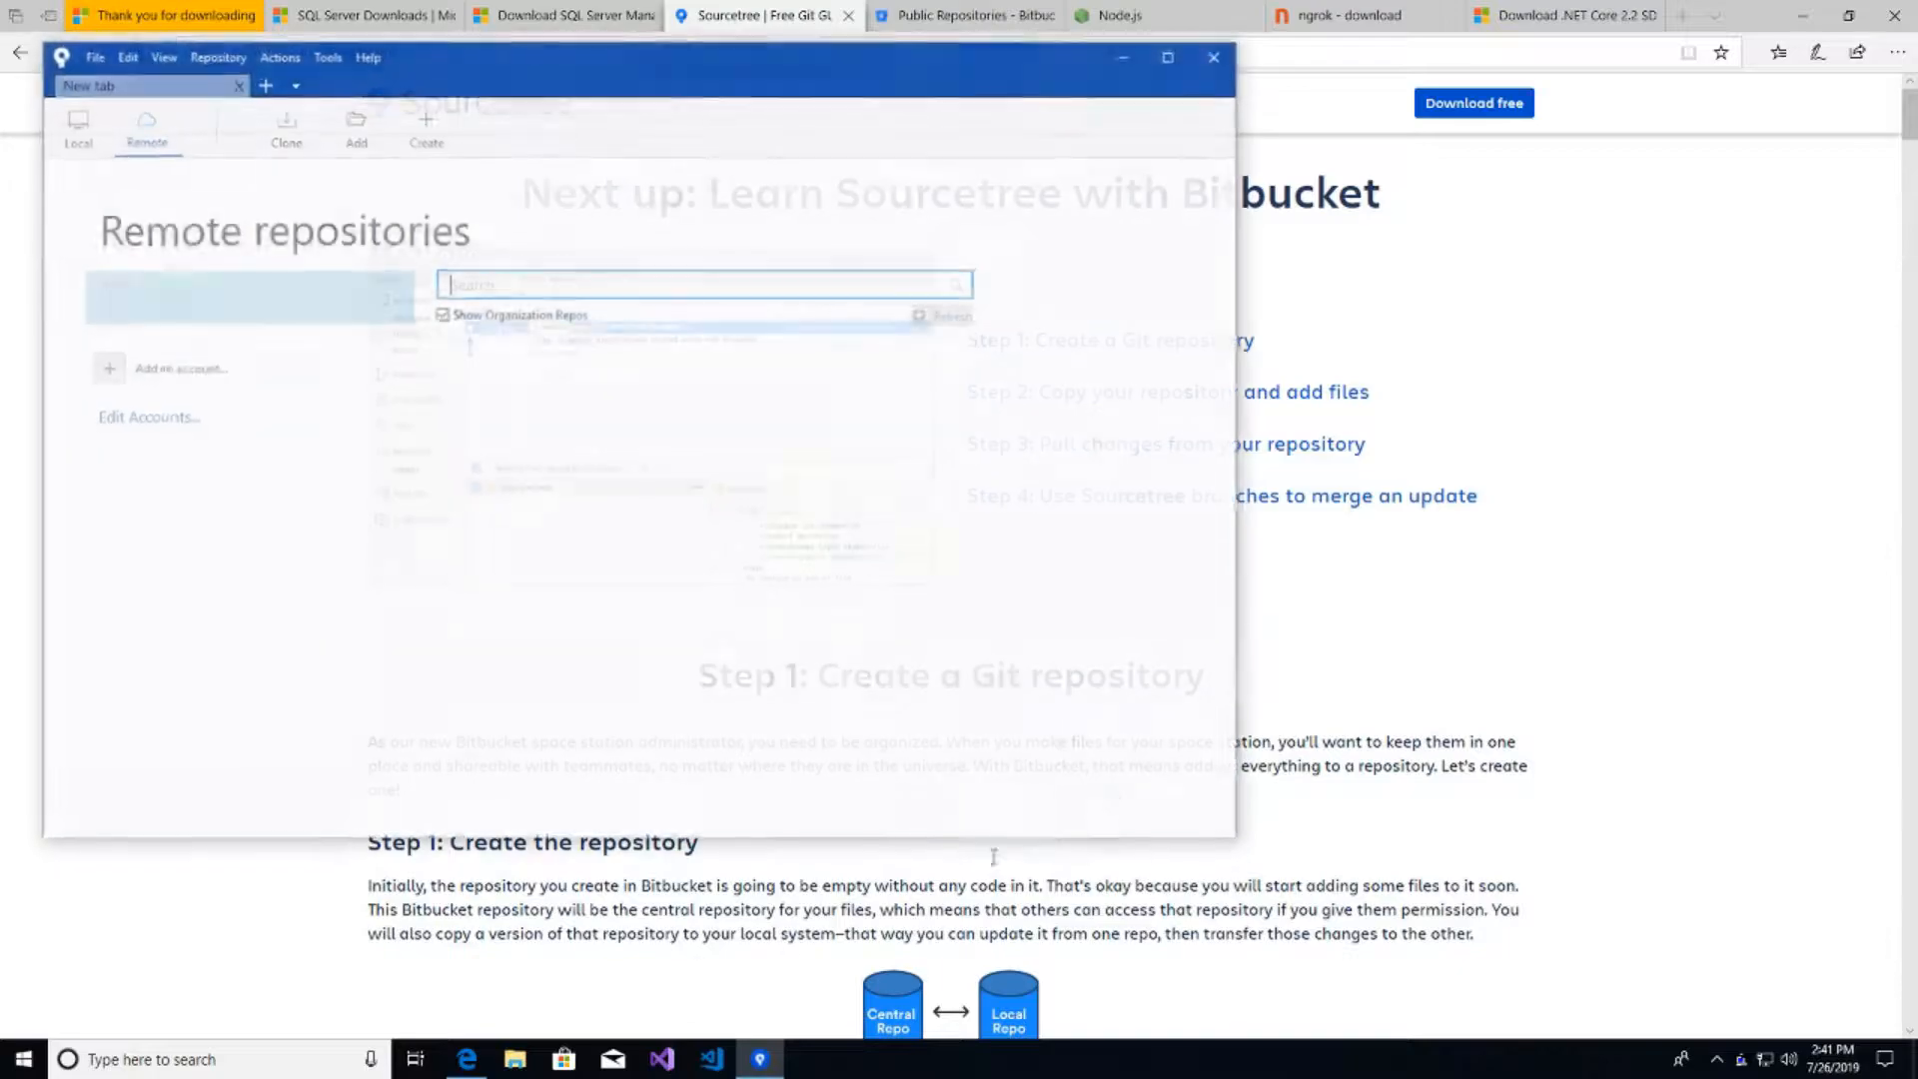
{"action": "left_click_drag", "start_coordinate": [612, 80], "coordinate": [784, 176]}
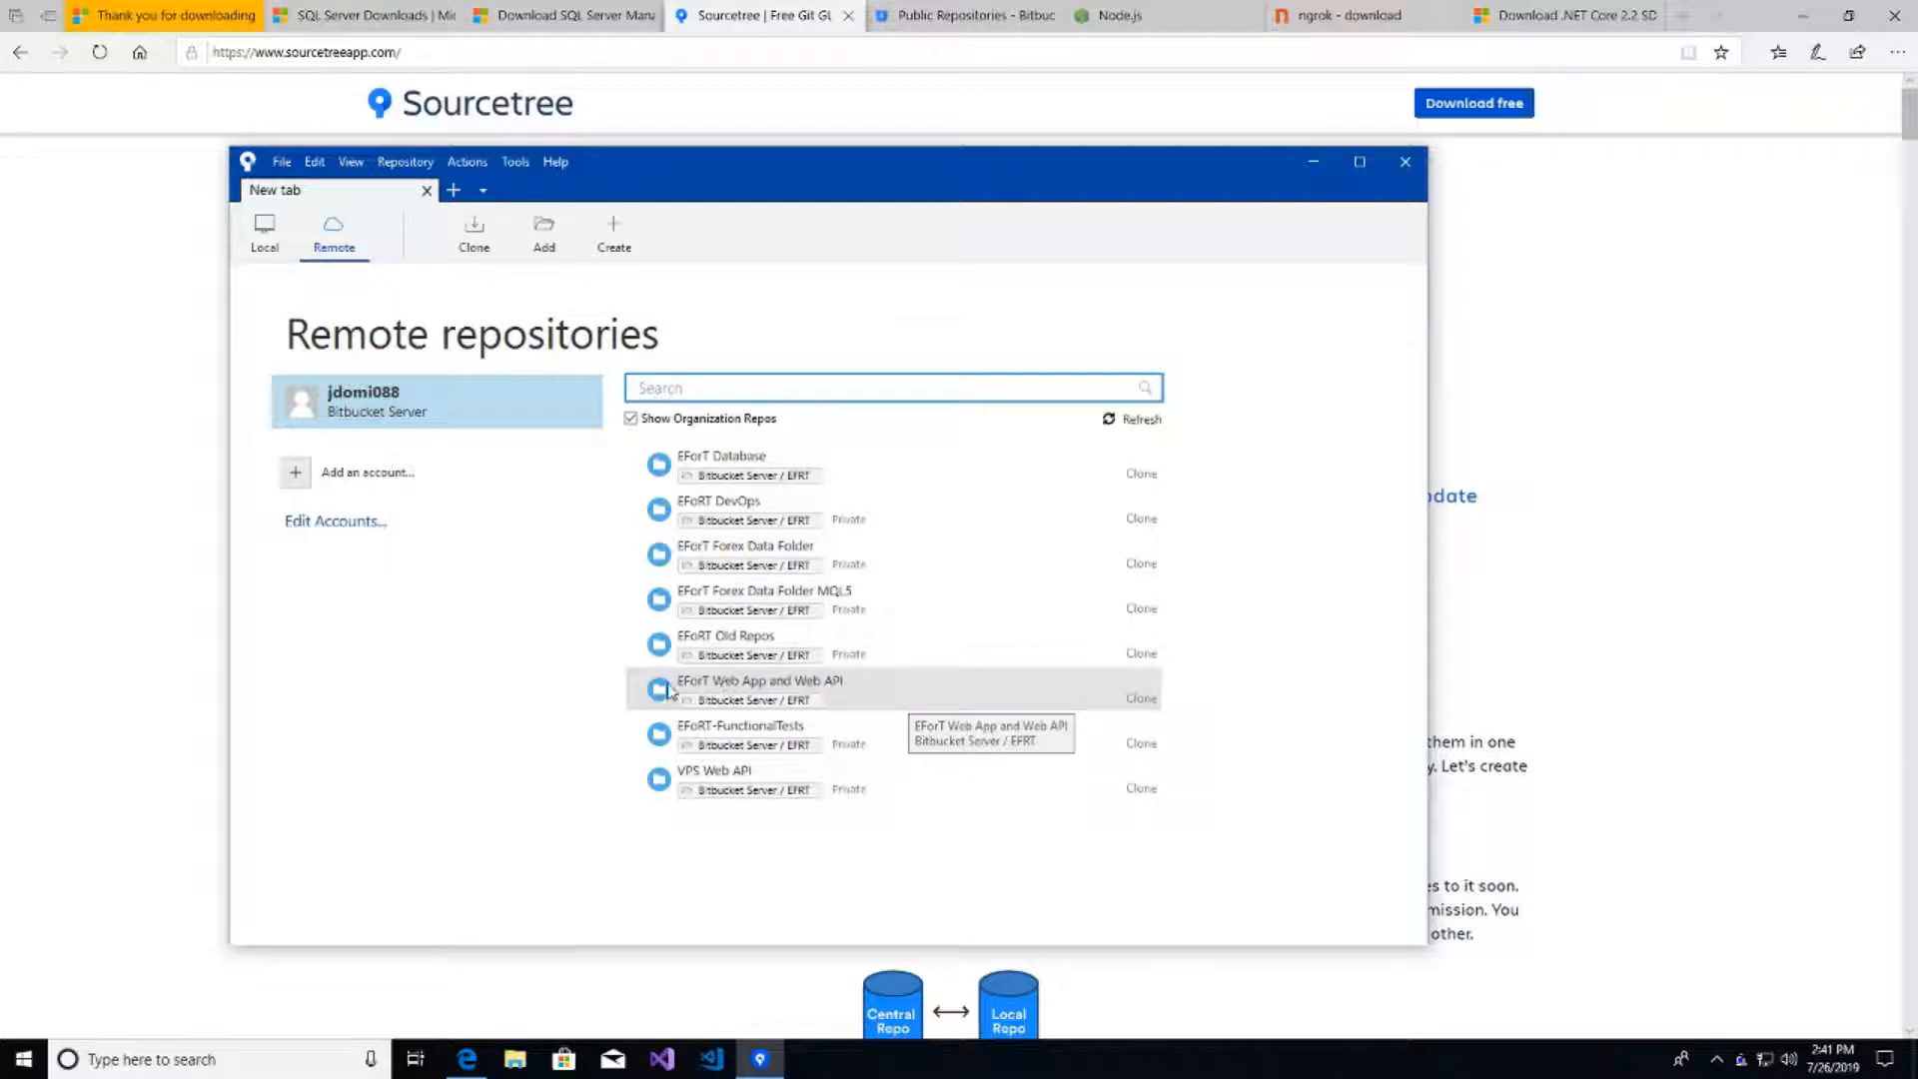
{"action": "left_click", "coordinate": [859, 695]}
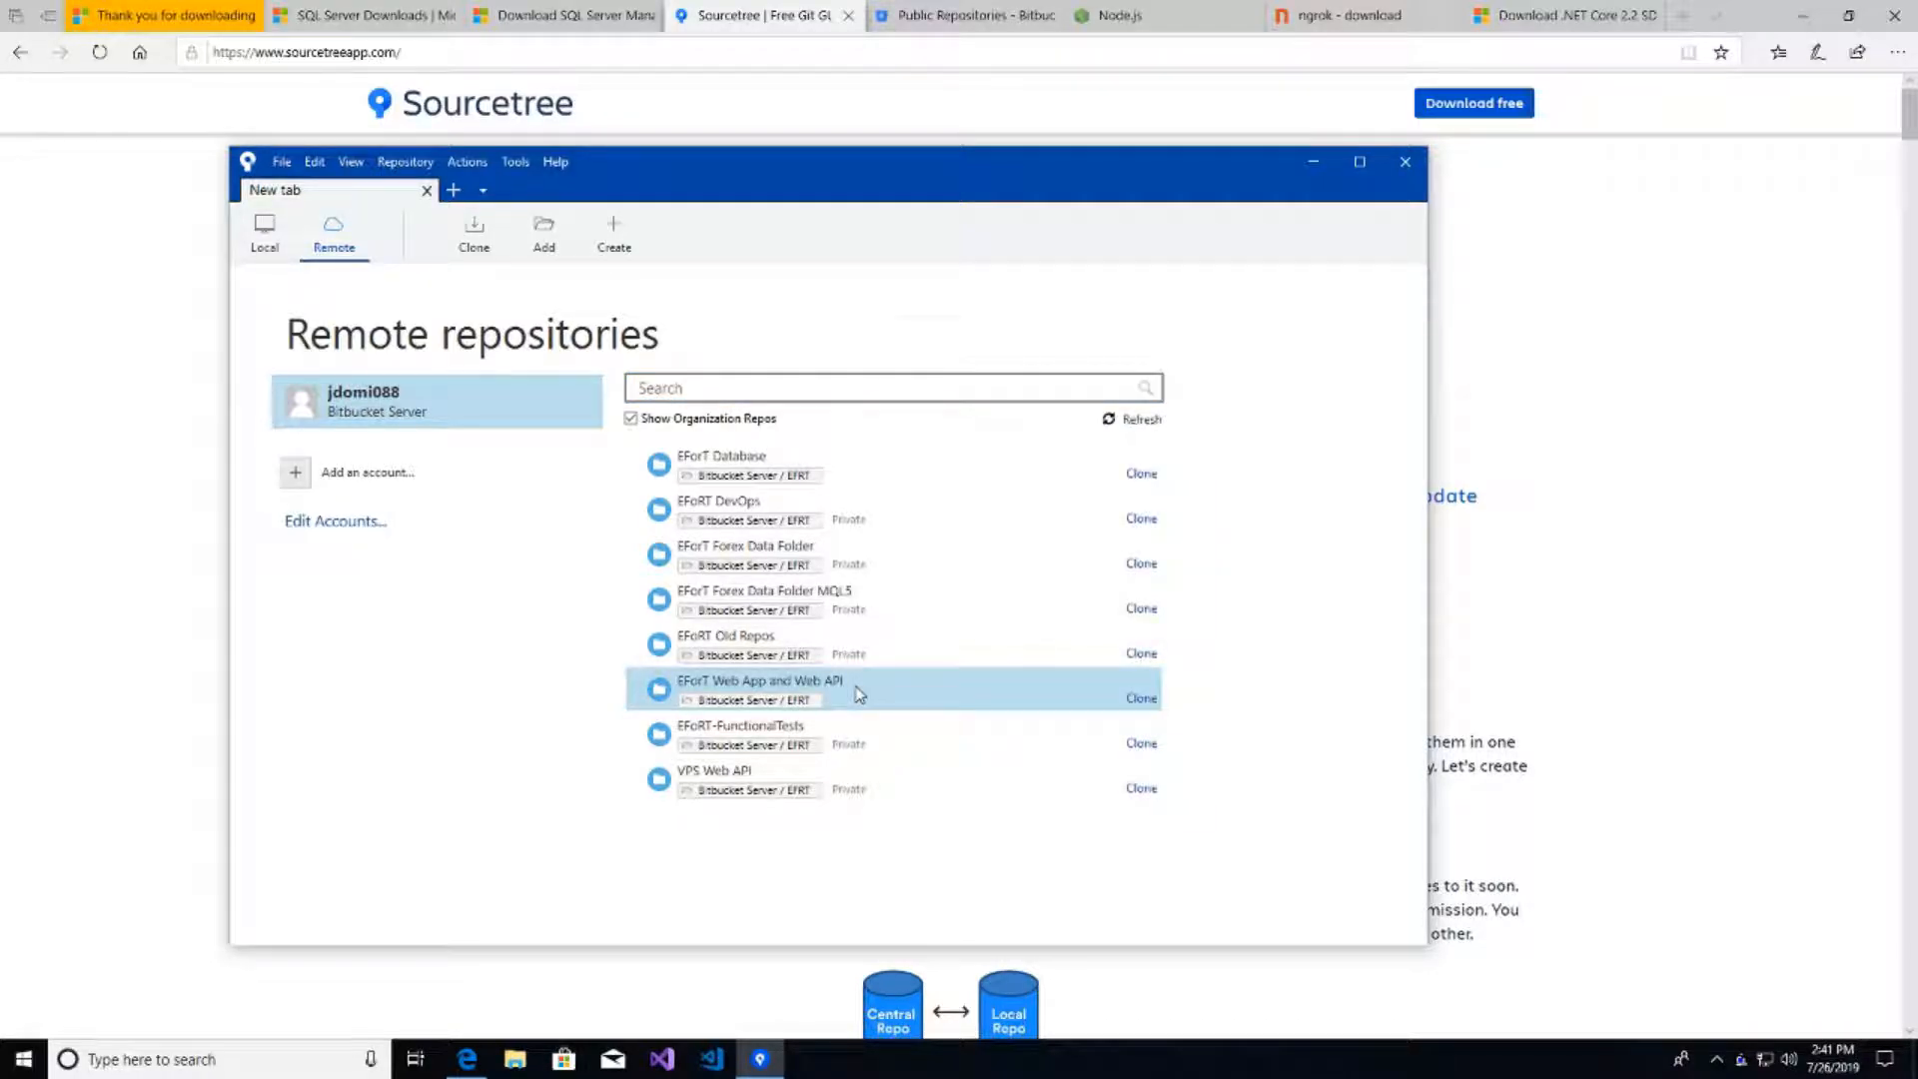
{"action": "left_click", "coordinate": [1141, 698]}
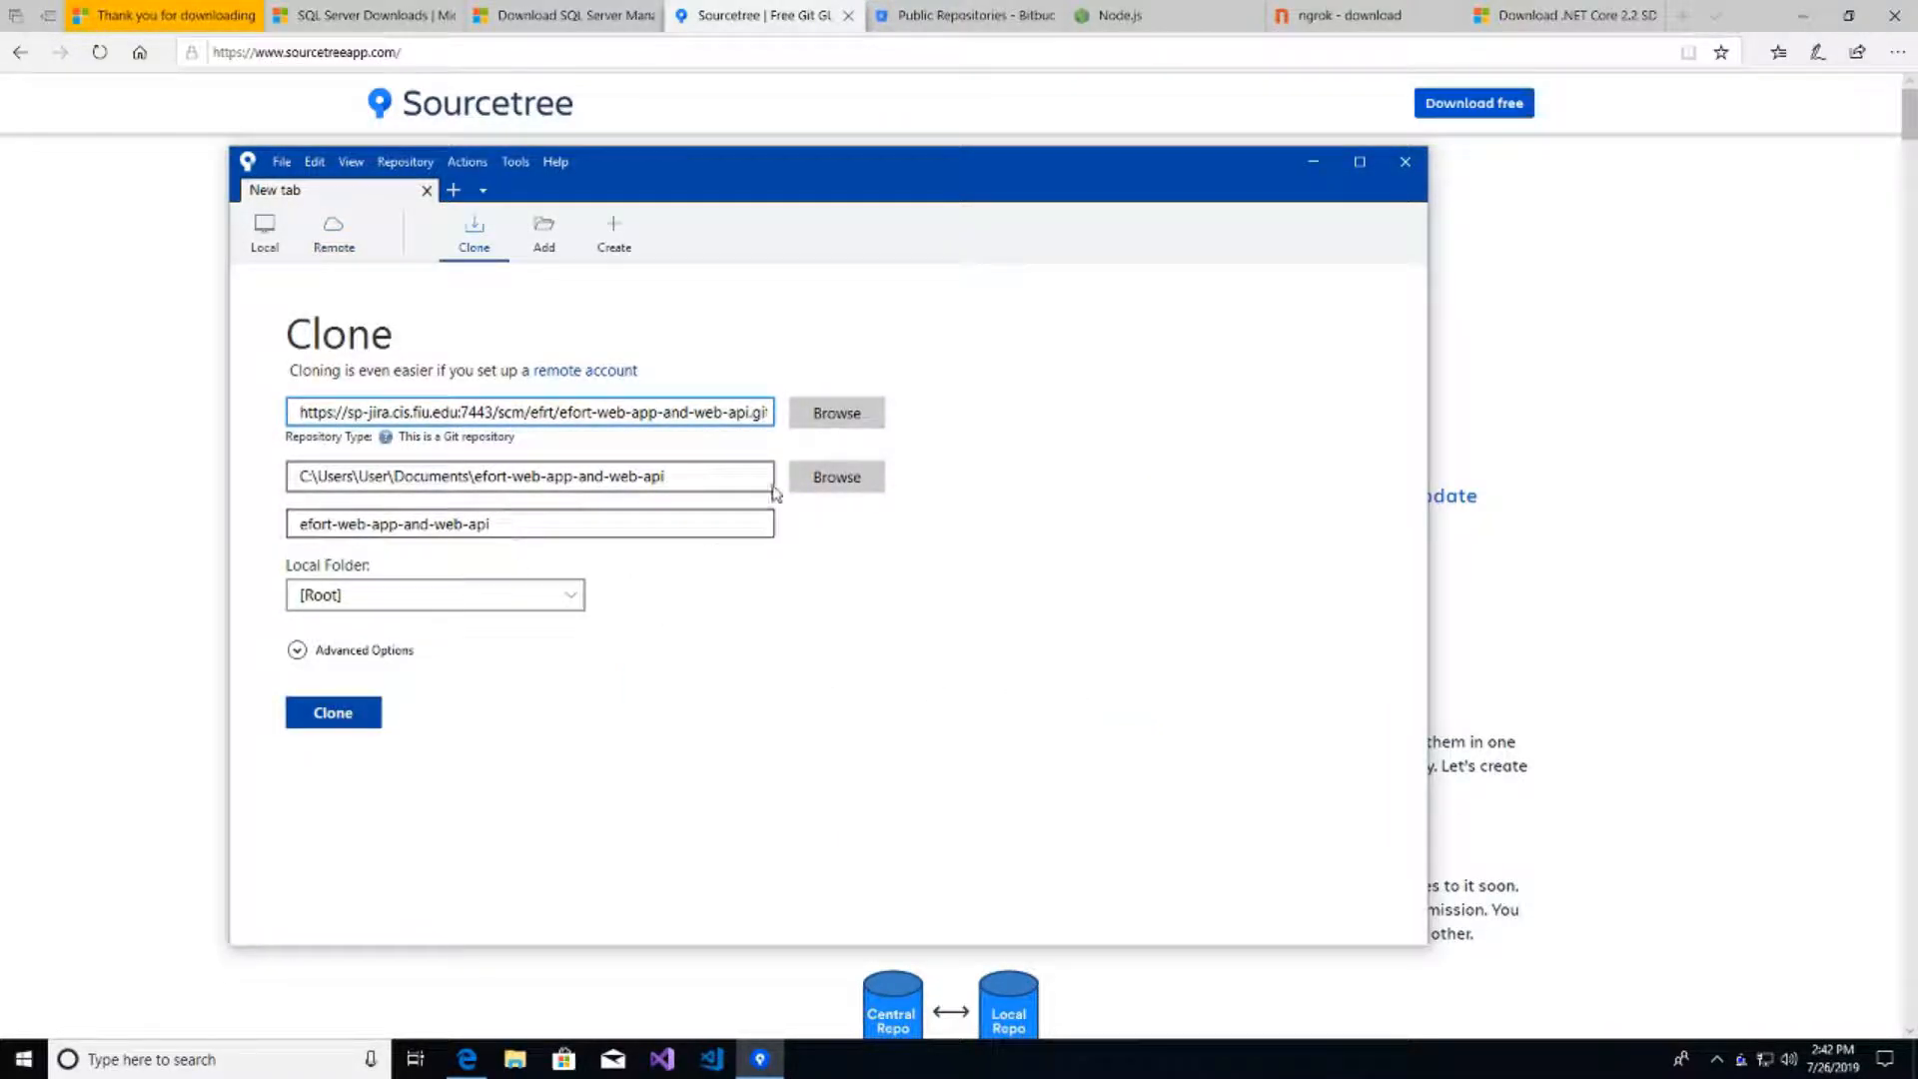
{"action": "left_click", "coordinate": [676, 473]}
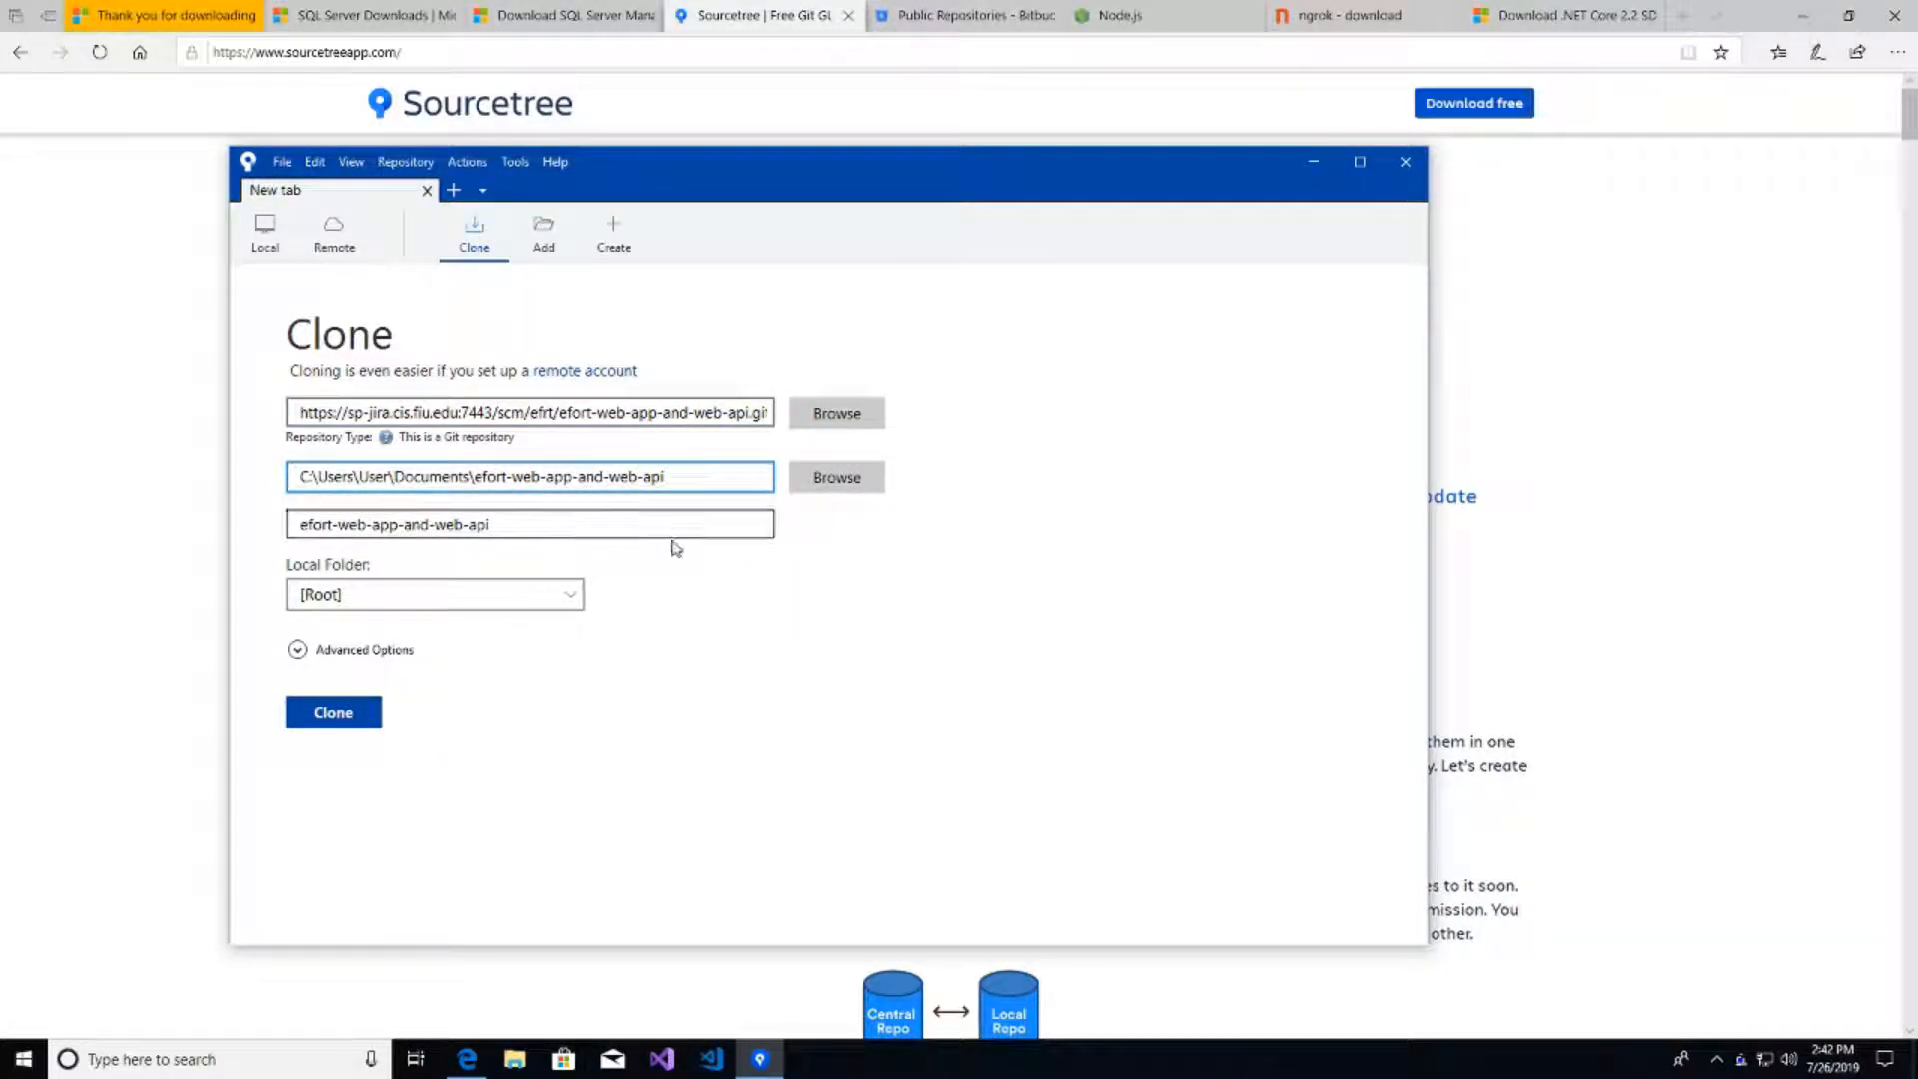
{"action": "left_click", "coordinate": [331, 716]}
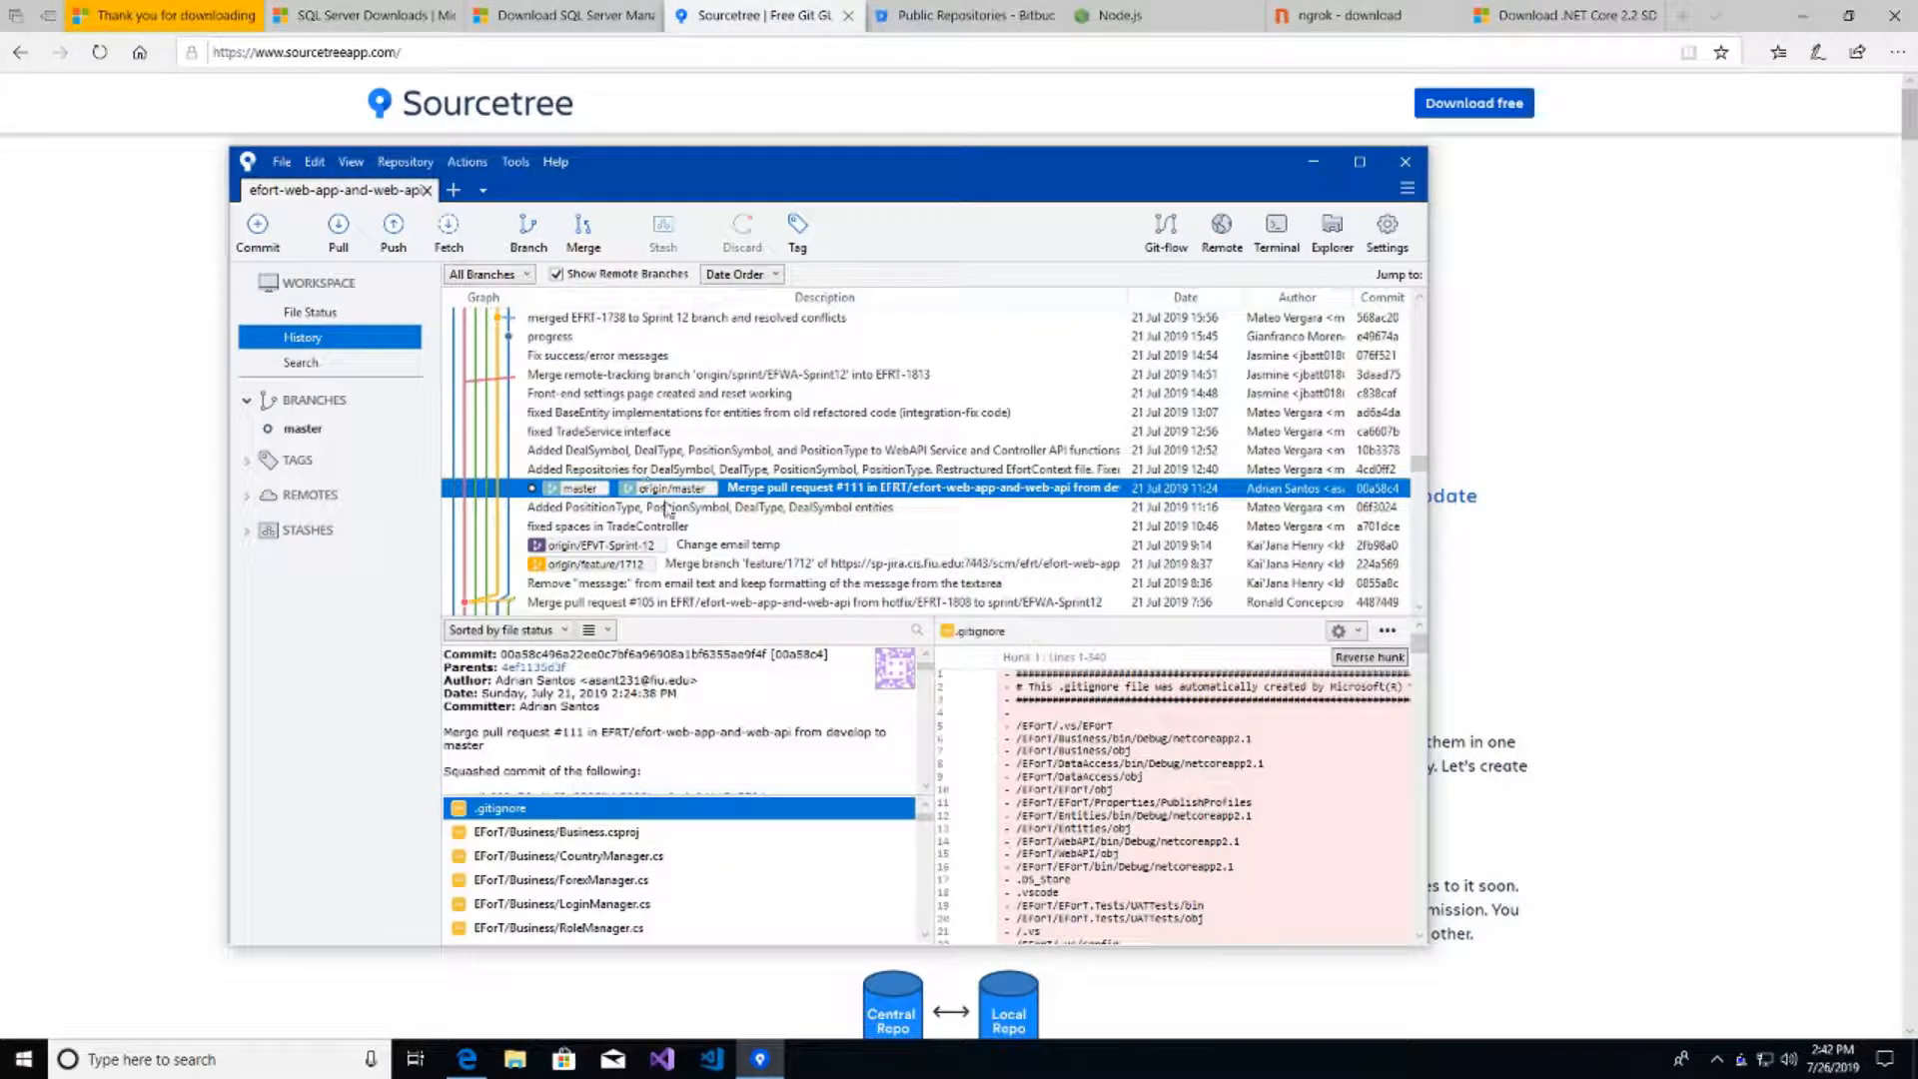
- Check out origin/EFEC-Sprint12 as a local EFEC-Sprint12 branch that tracks the remote
{"action": "left_click_drag", "start_coordinate": [817, 194], "coordinate": [884, 210]}
{"action": "scroll", "coordinate": [726, 509], "scroll_direction": "up", "scroll_amount": 5}
{"action": "scroll", "coordinate": [726, 510], "scroll_direction": "down", "scroll_amount": 4}
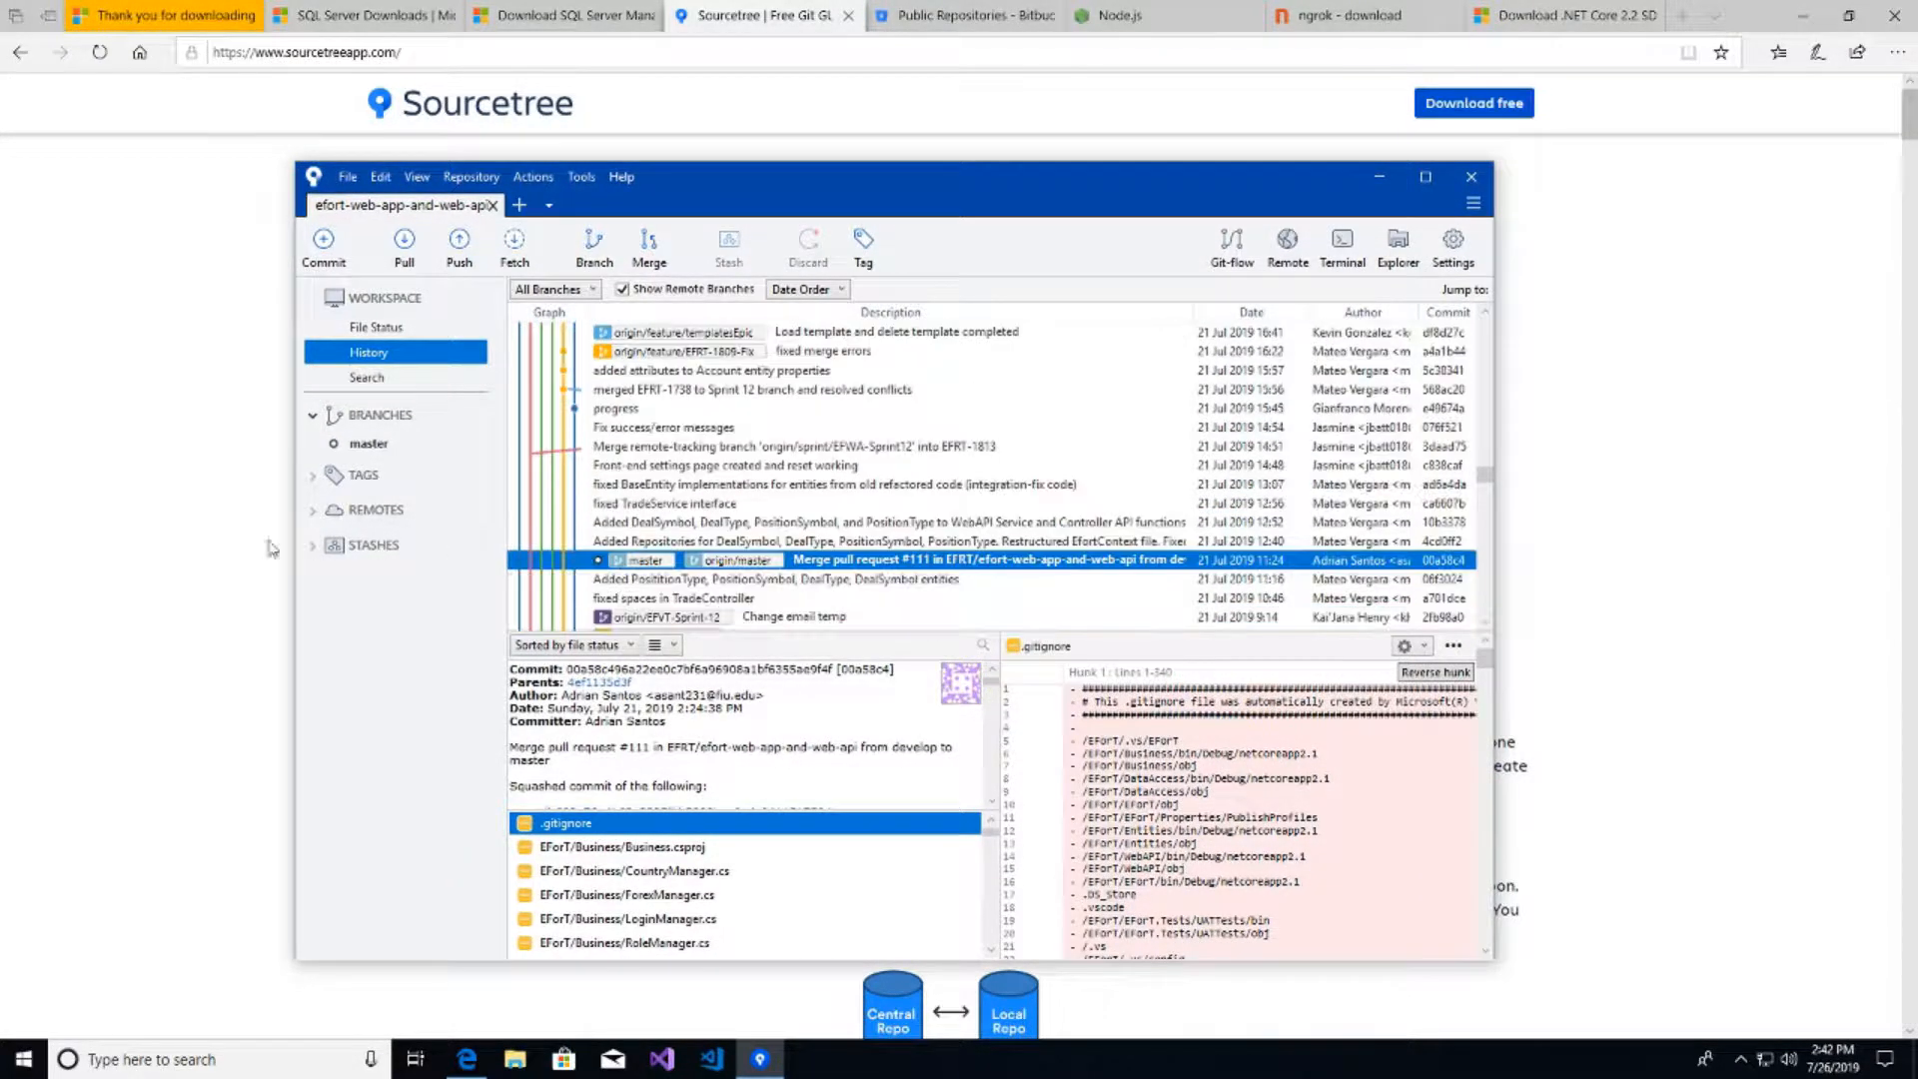
{"action": "left_click", "coordinate": [312, 512]}
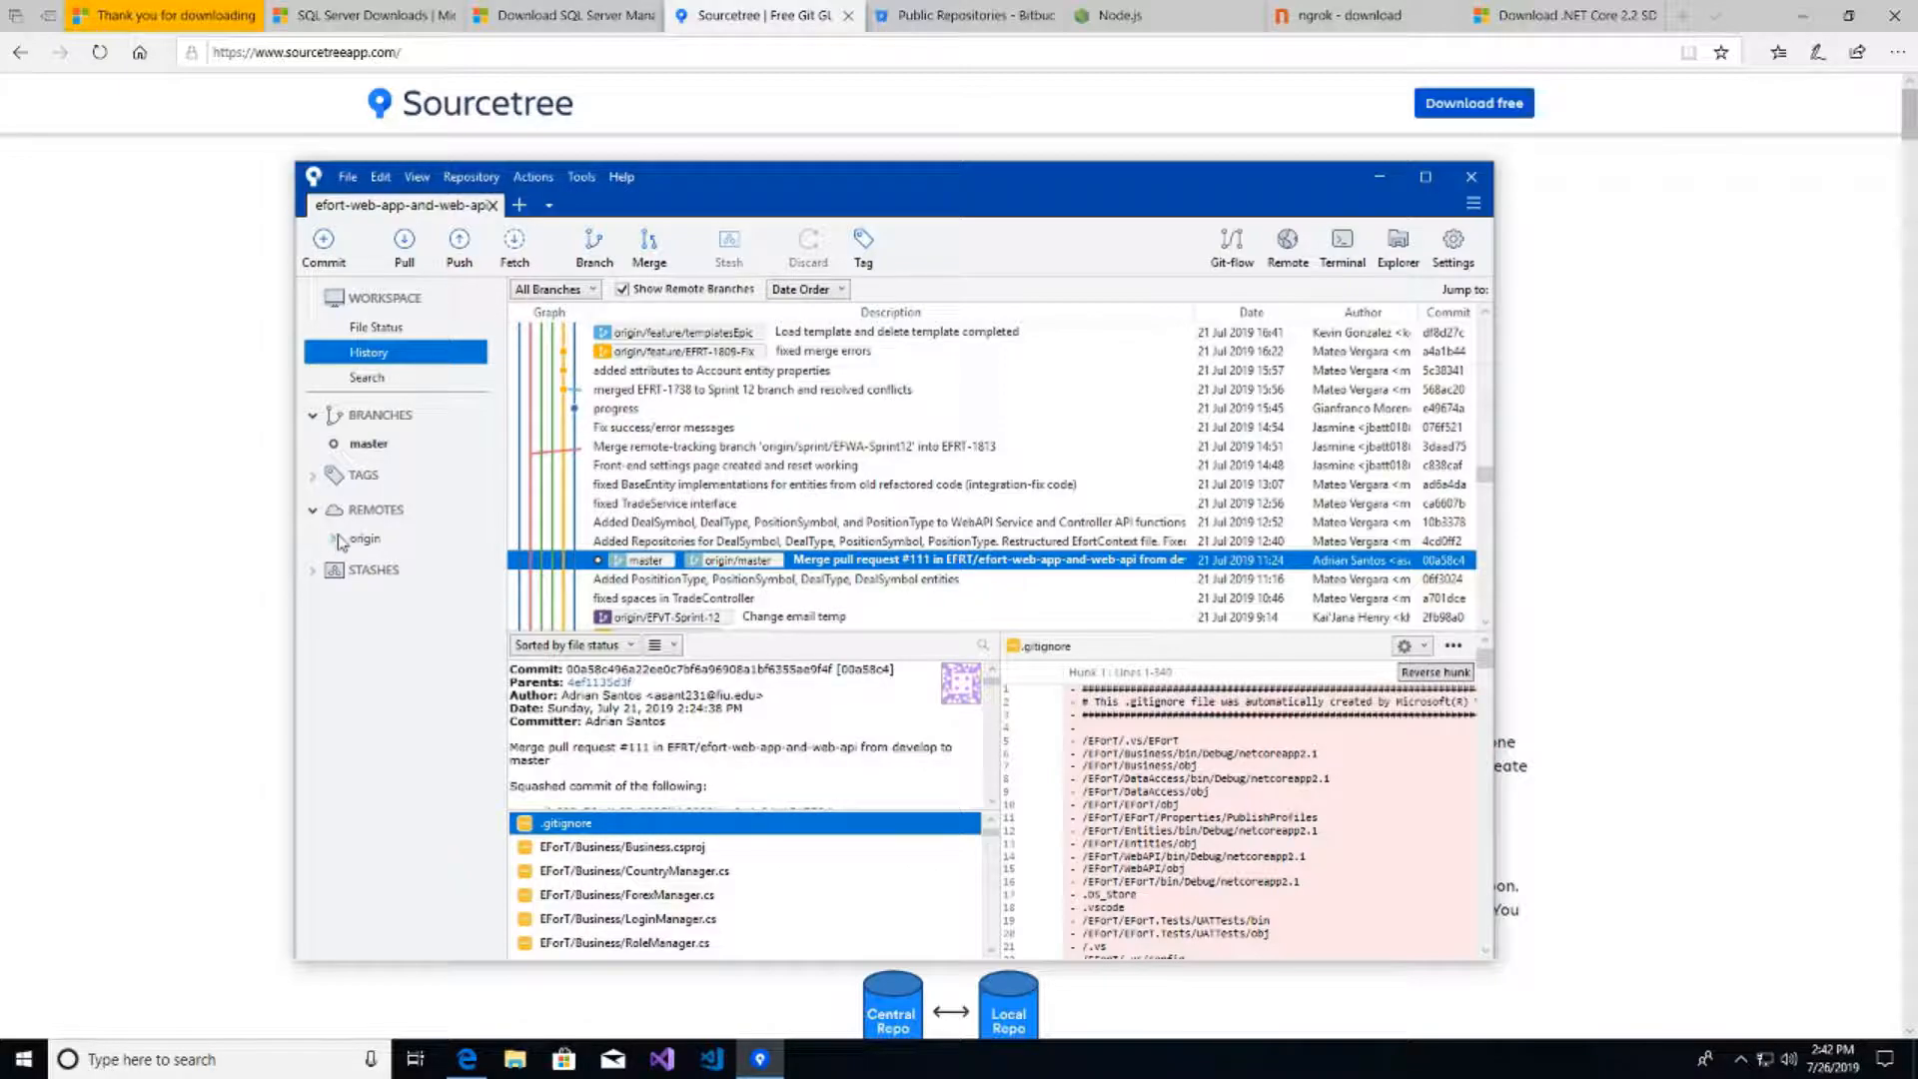
{"action": "left_click", "coordinate": [333, 538]}
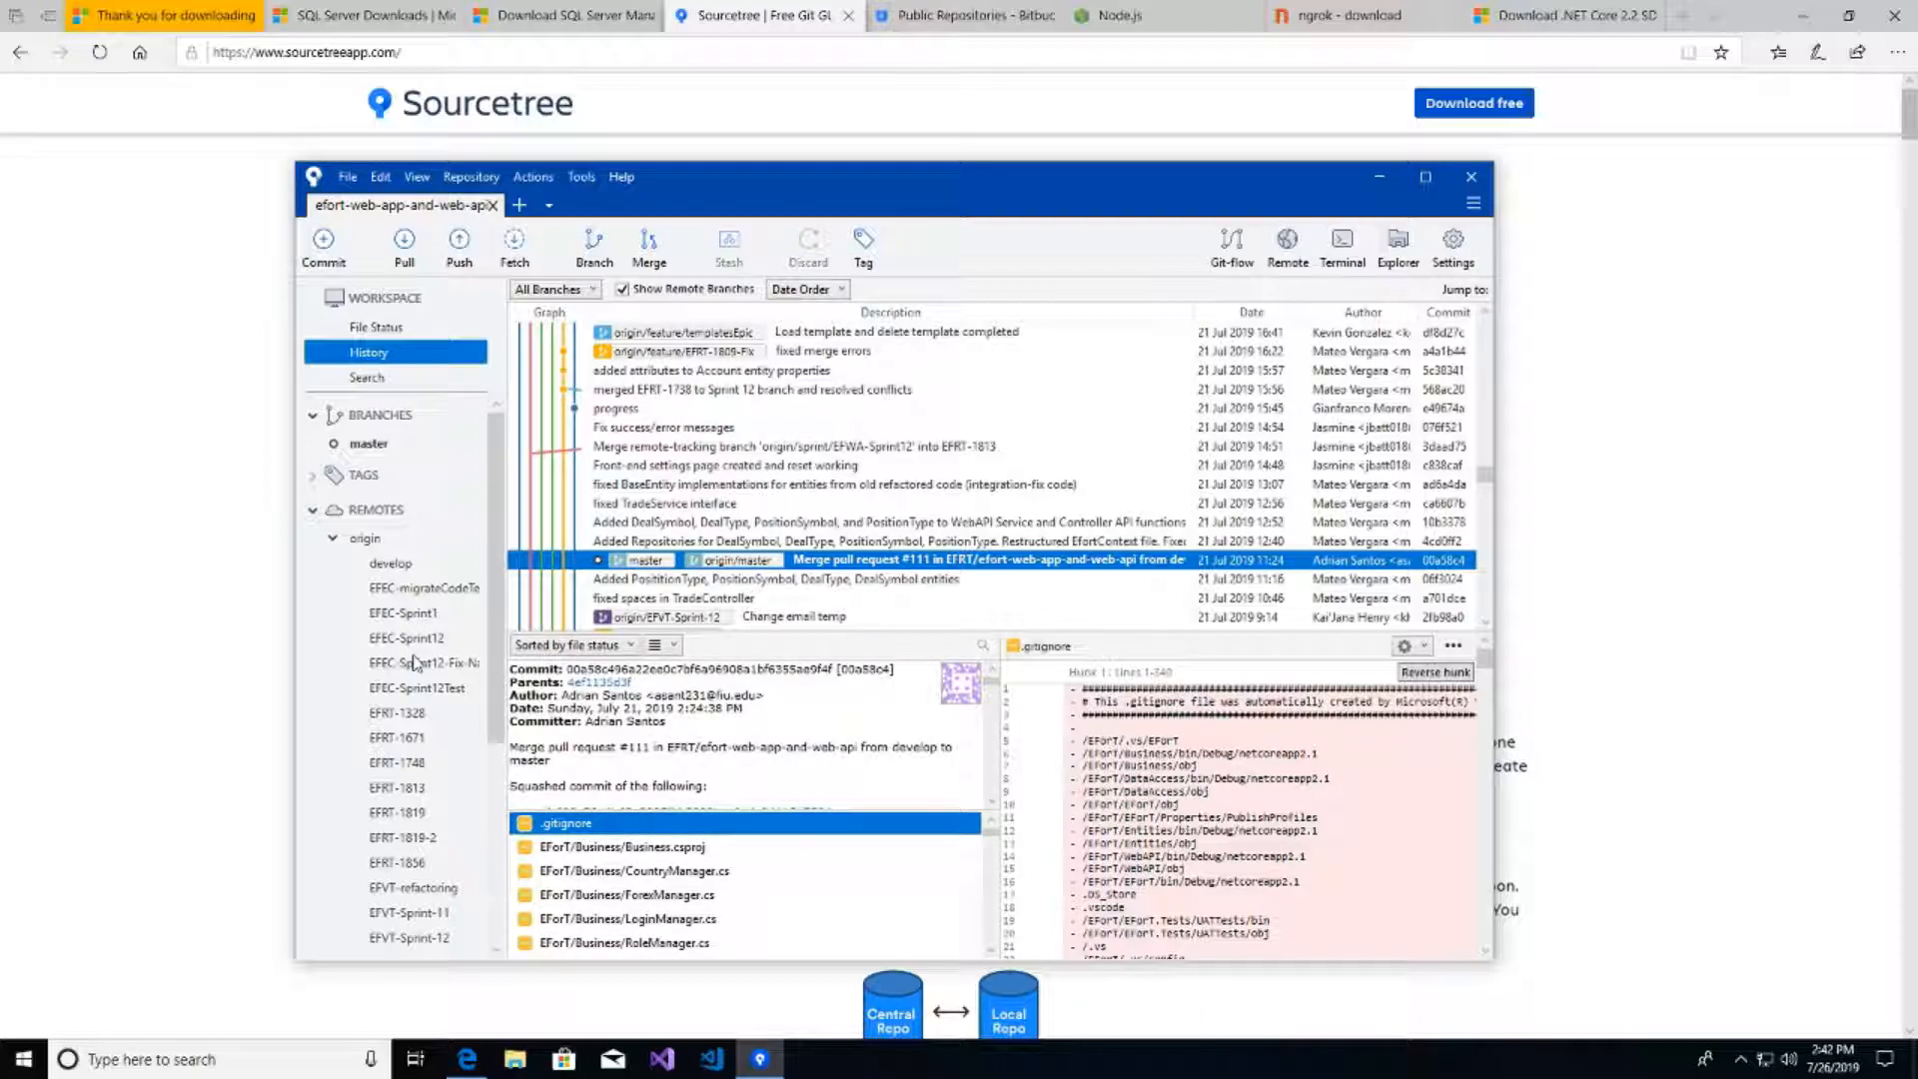
{"action": "left_click", "coordinate": [402, 640]}
{"action": "double_click", "coordinate": [402, 639]}
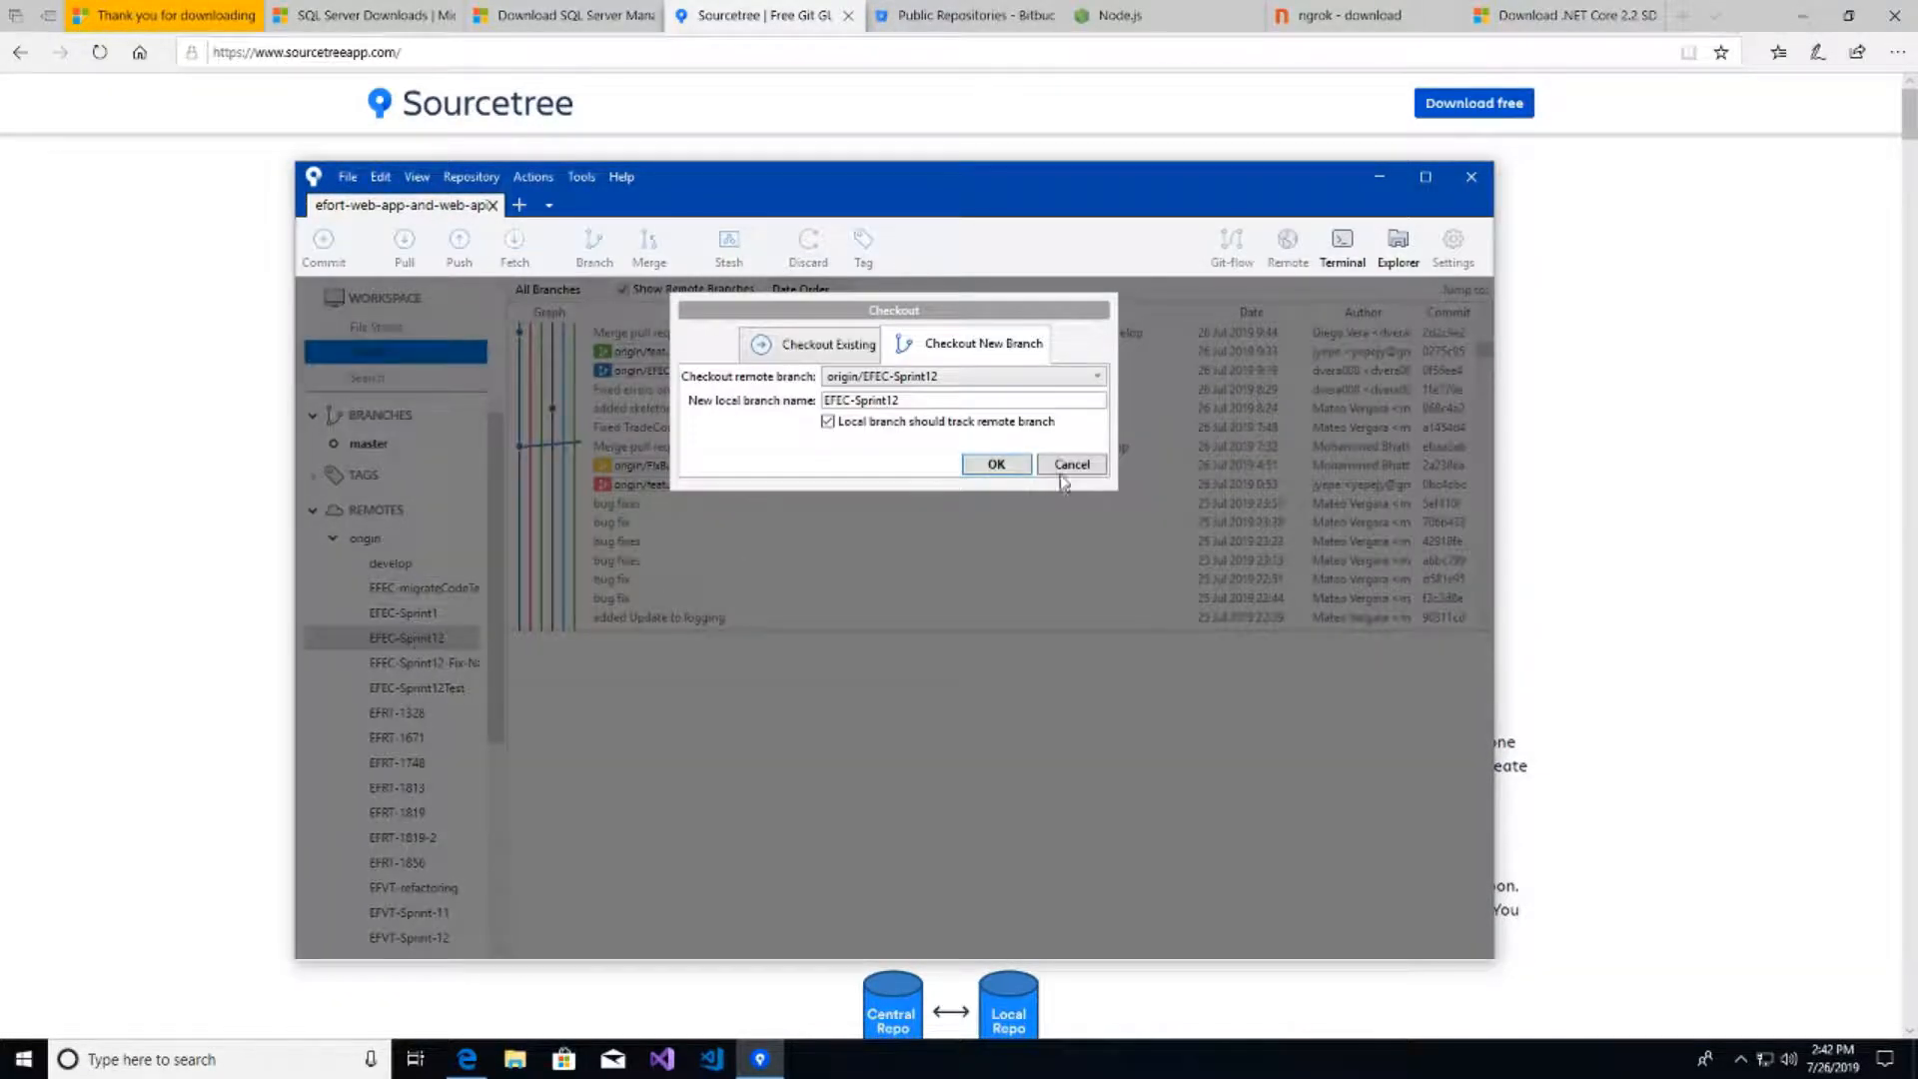
{"action": "left_click", "coordinate": [995, 465]}
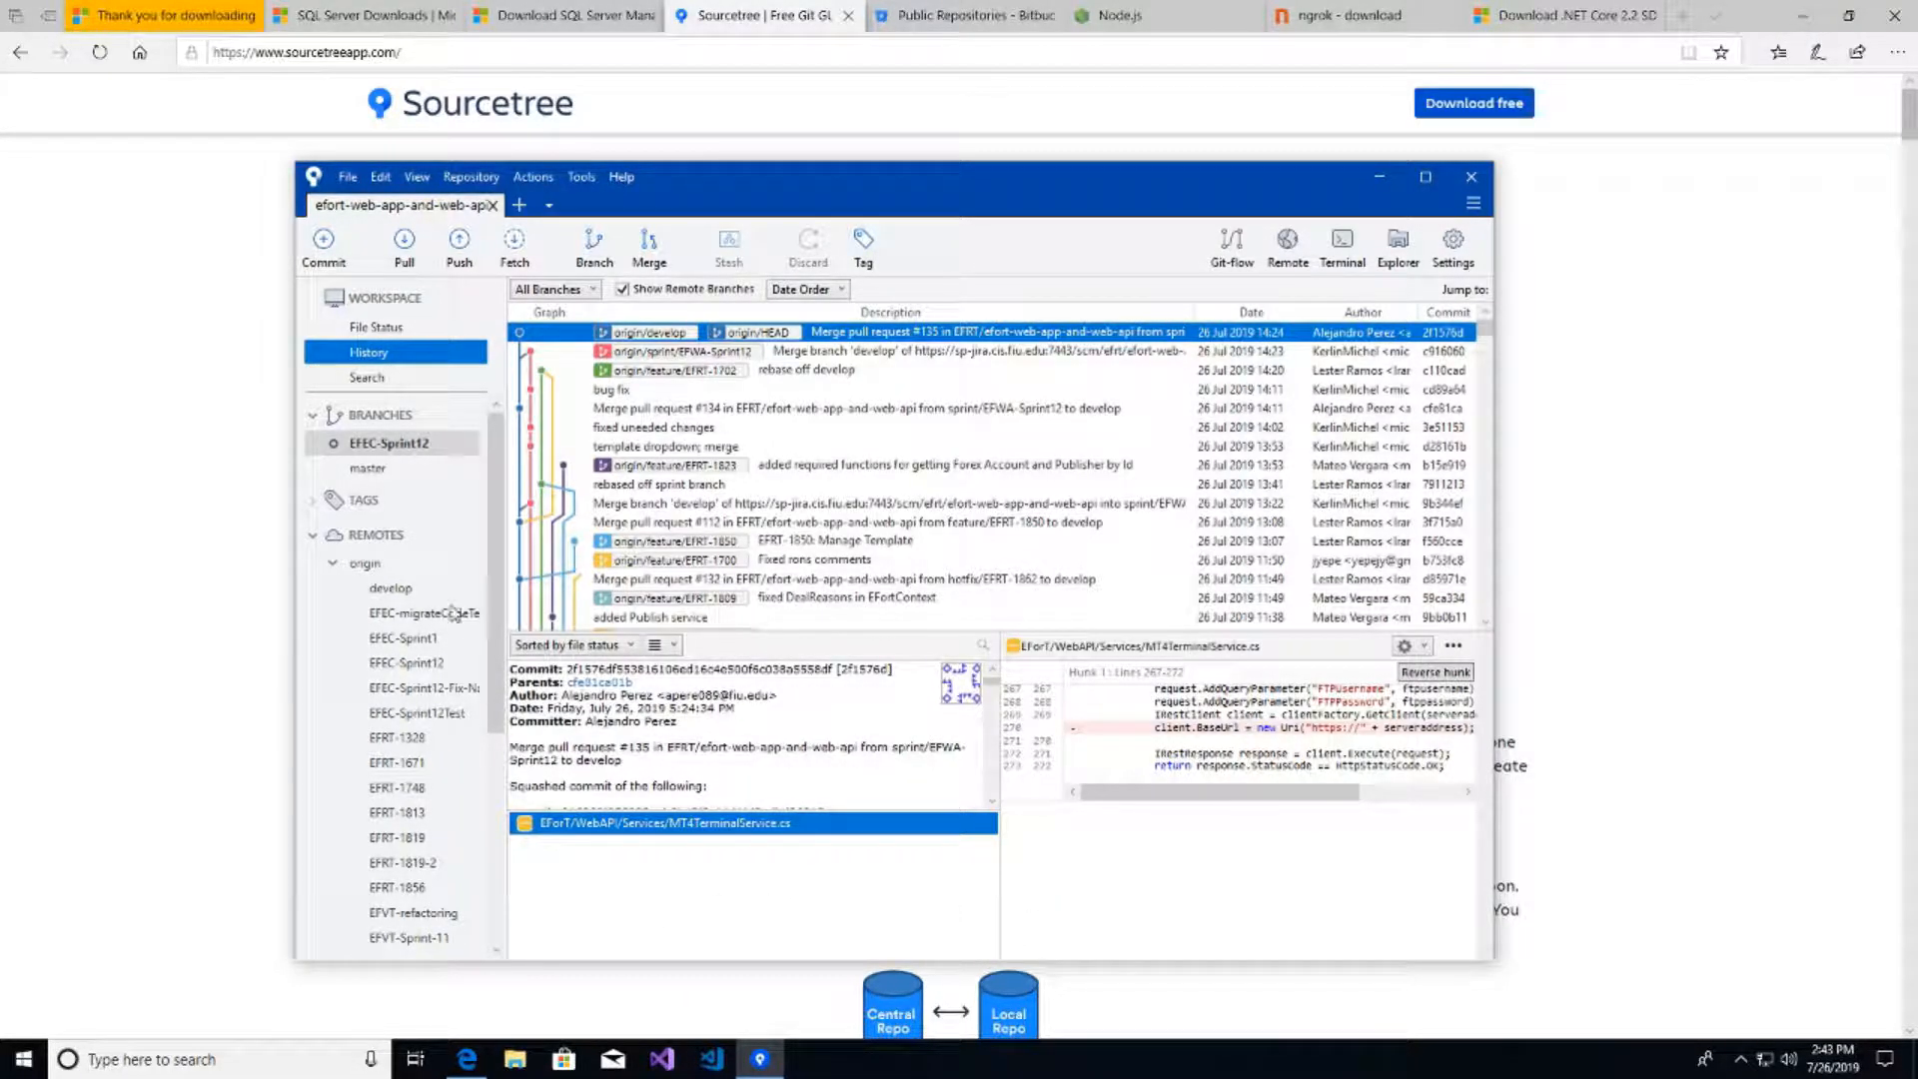
- Open the EForT solution from Documents\efort-web-app-and-web-api\EFoRT in Visual Studio 2019, closing Explorer
{"action": "left_click", "coordinate": [516, 1059]}
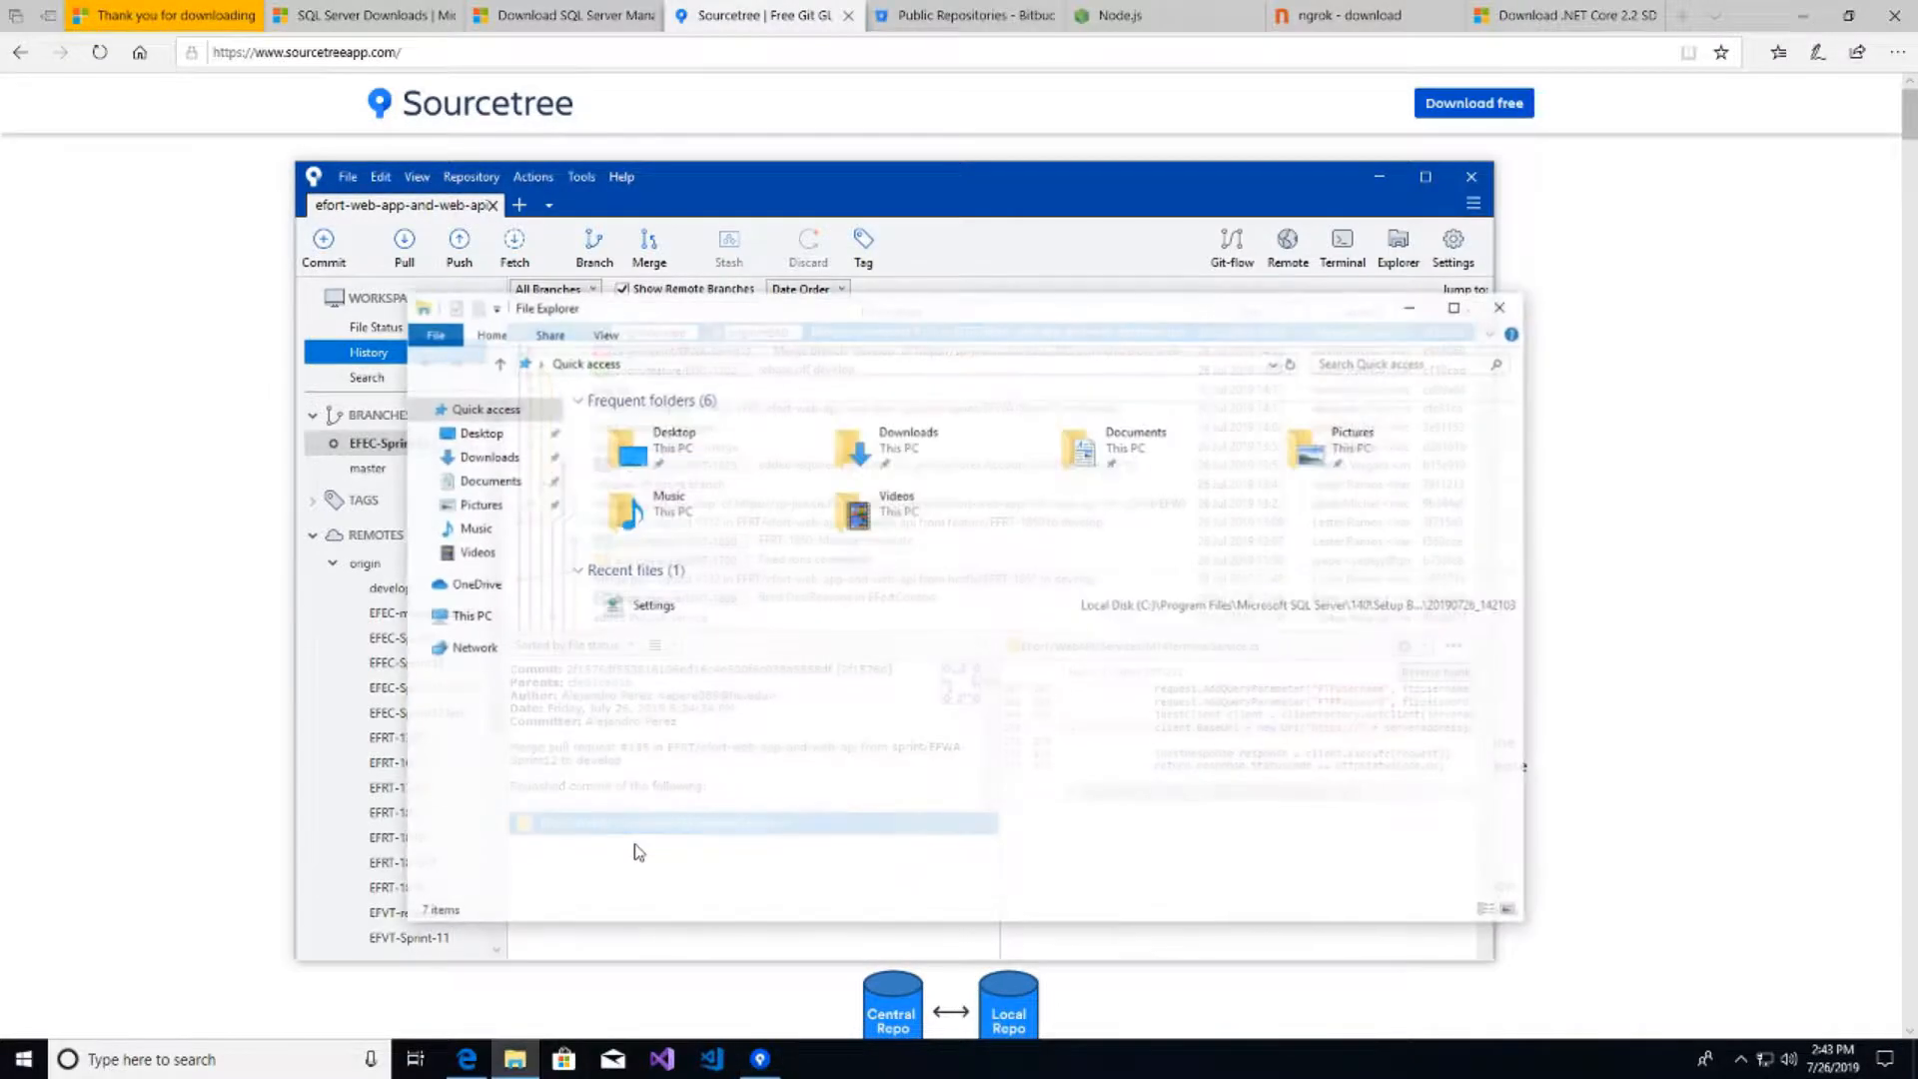
{"action": "left_click", "coordinate": [497, 481]}
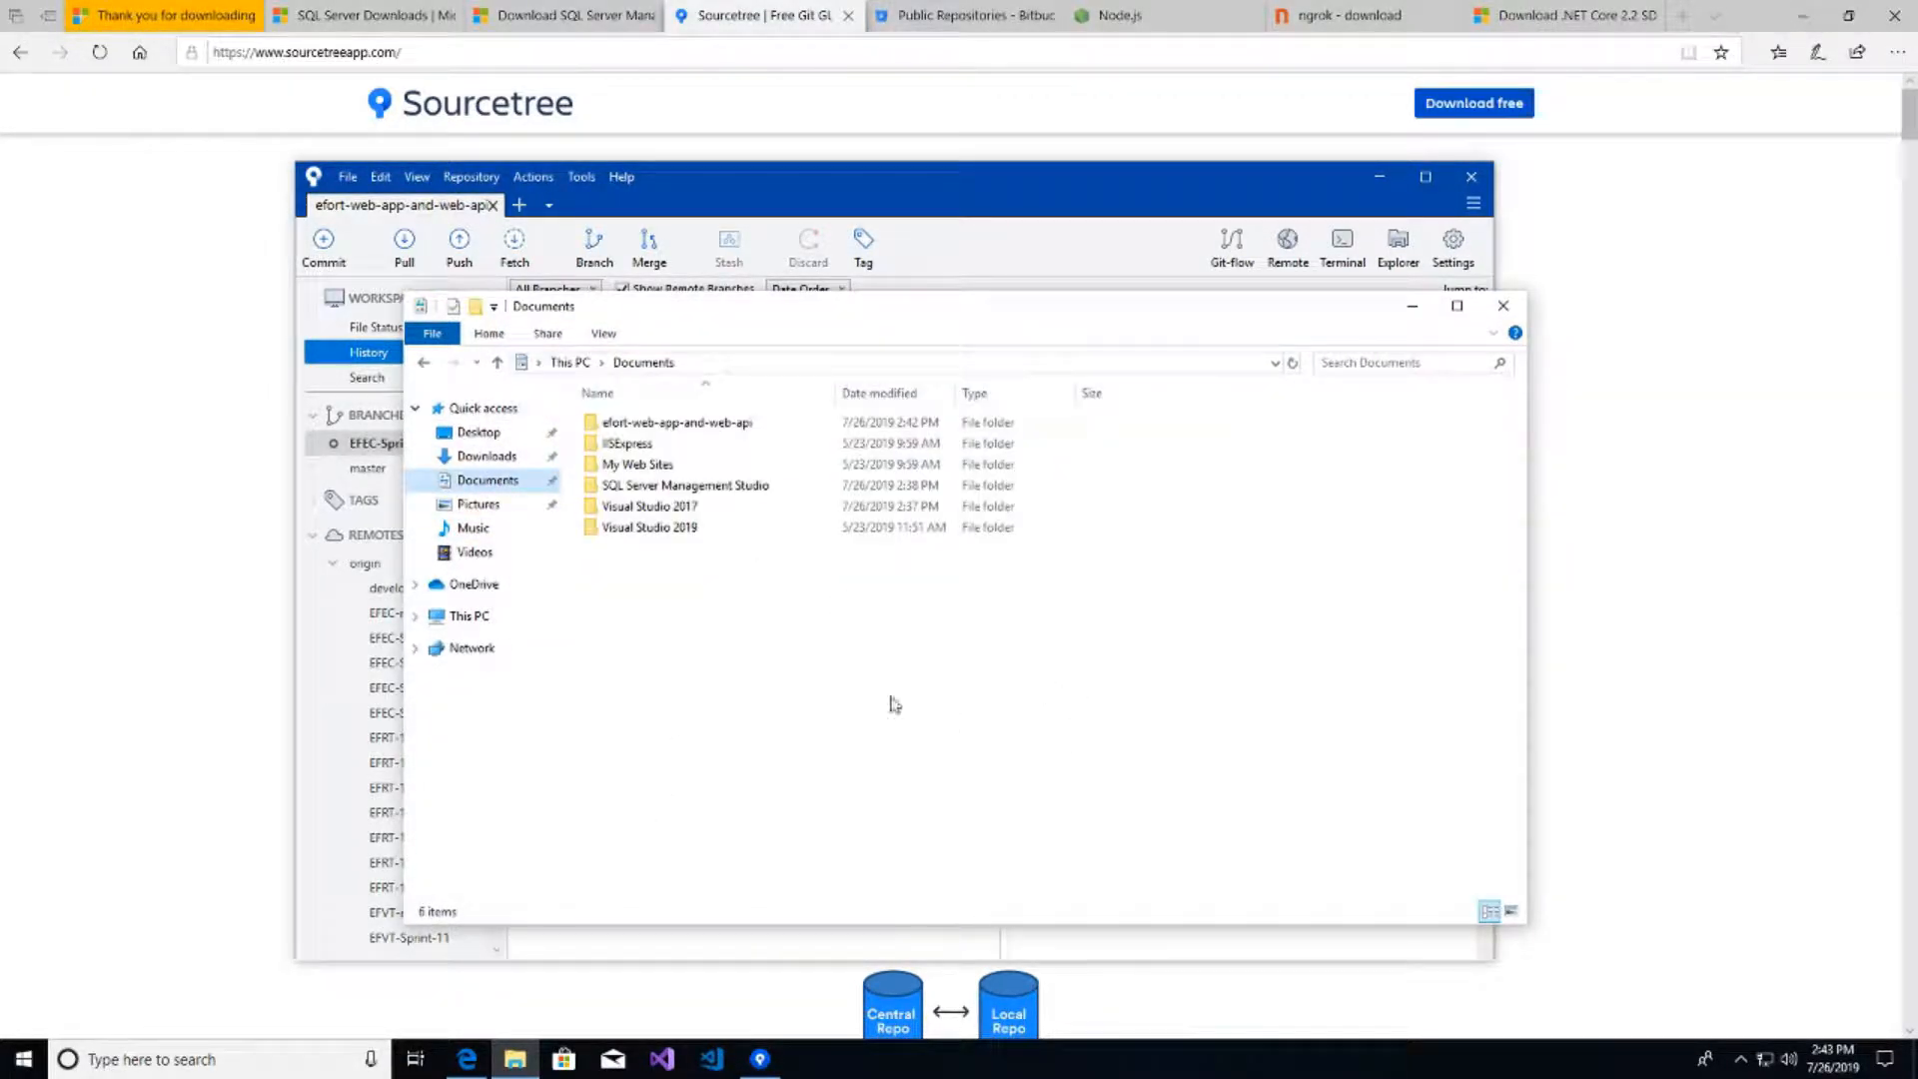
{"action": "double_click", "coordinate": [645, 423]}
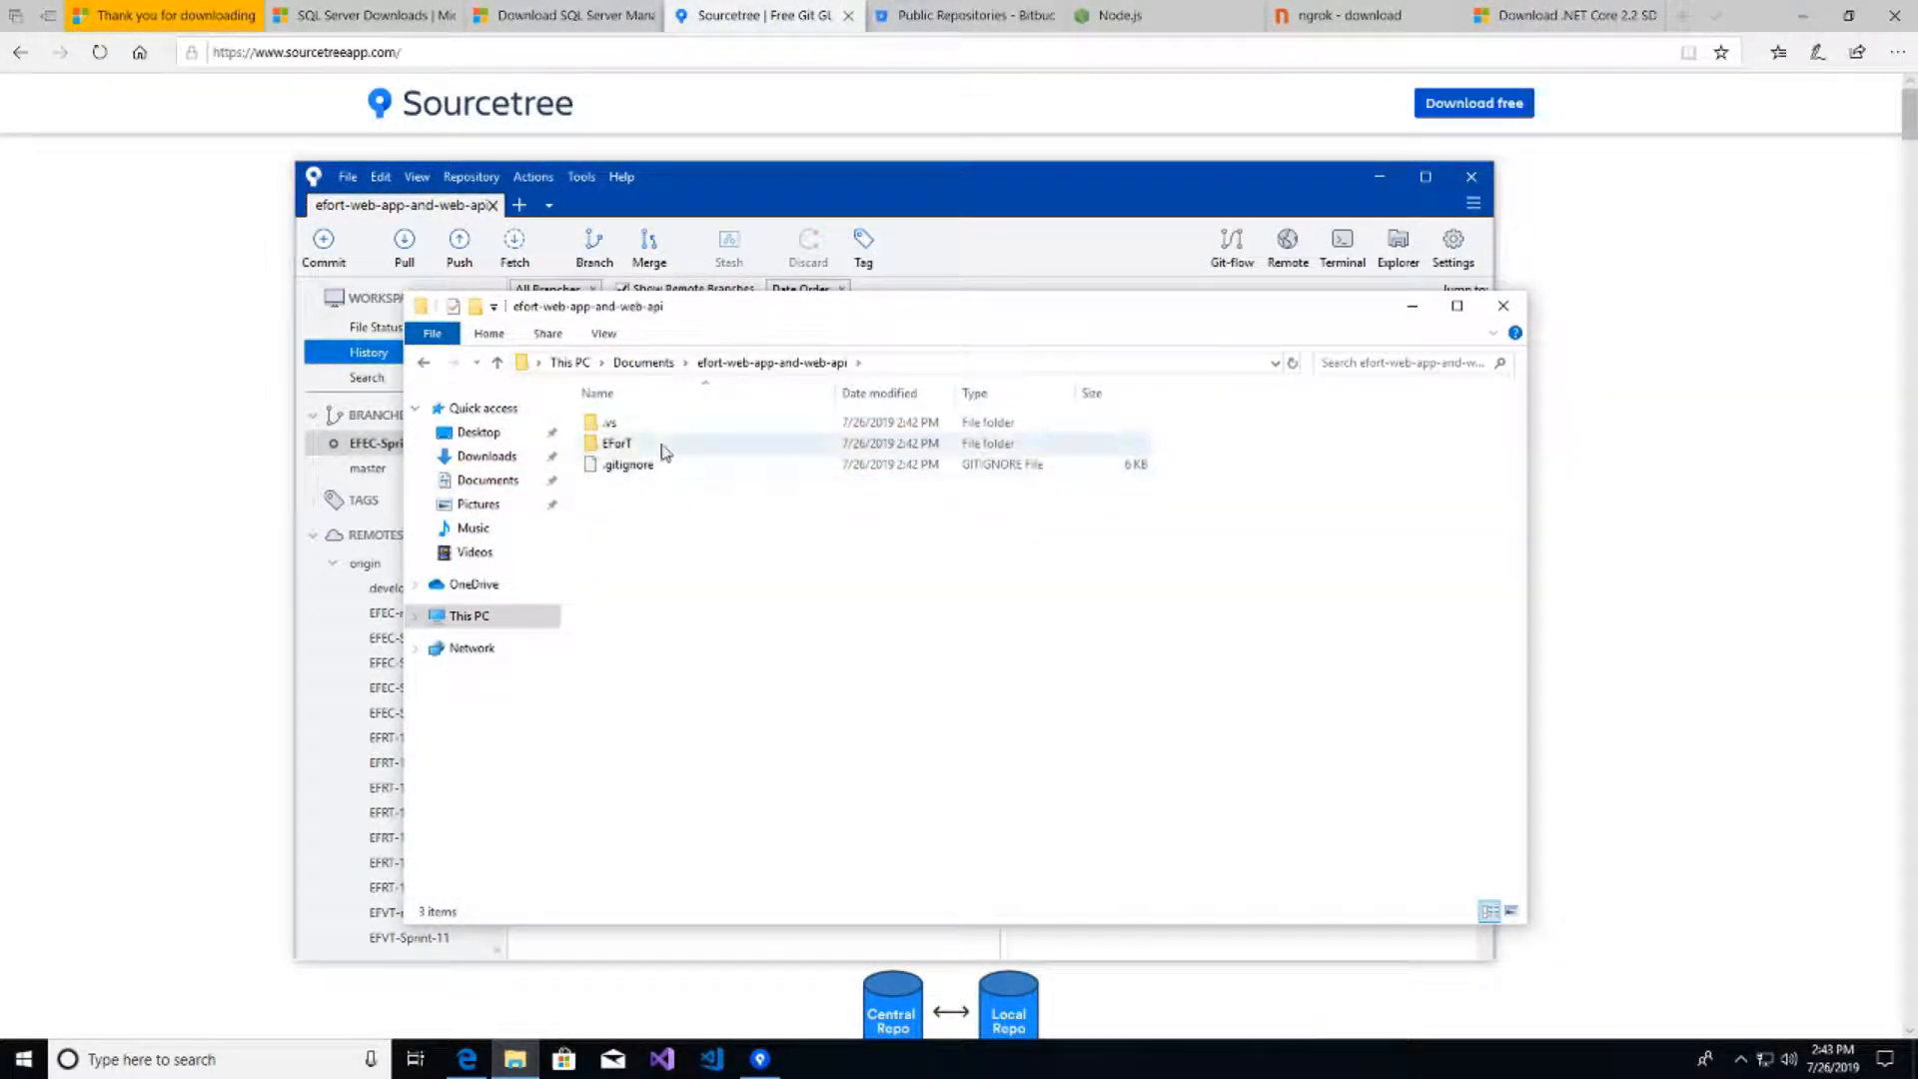
{"action": "double_click", "coordinate": [663, 445]}
{"action": "left_click", "coordinate": [627, 549]}
{"action": "double_click", "coordinate": [629, 556]}
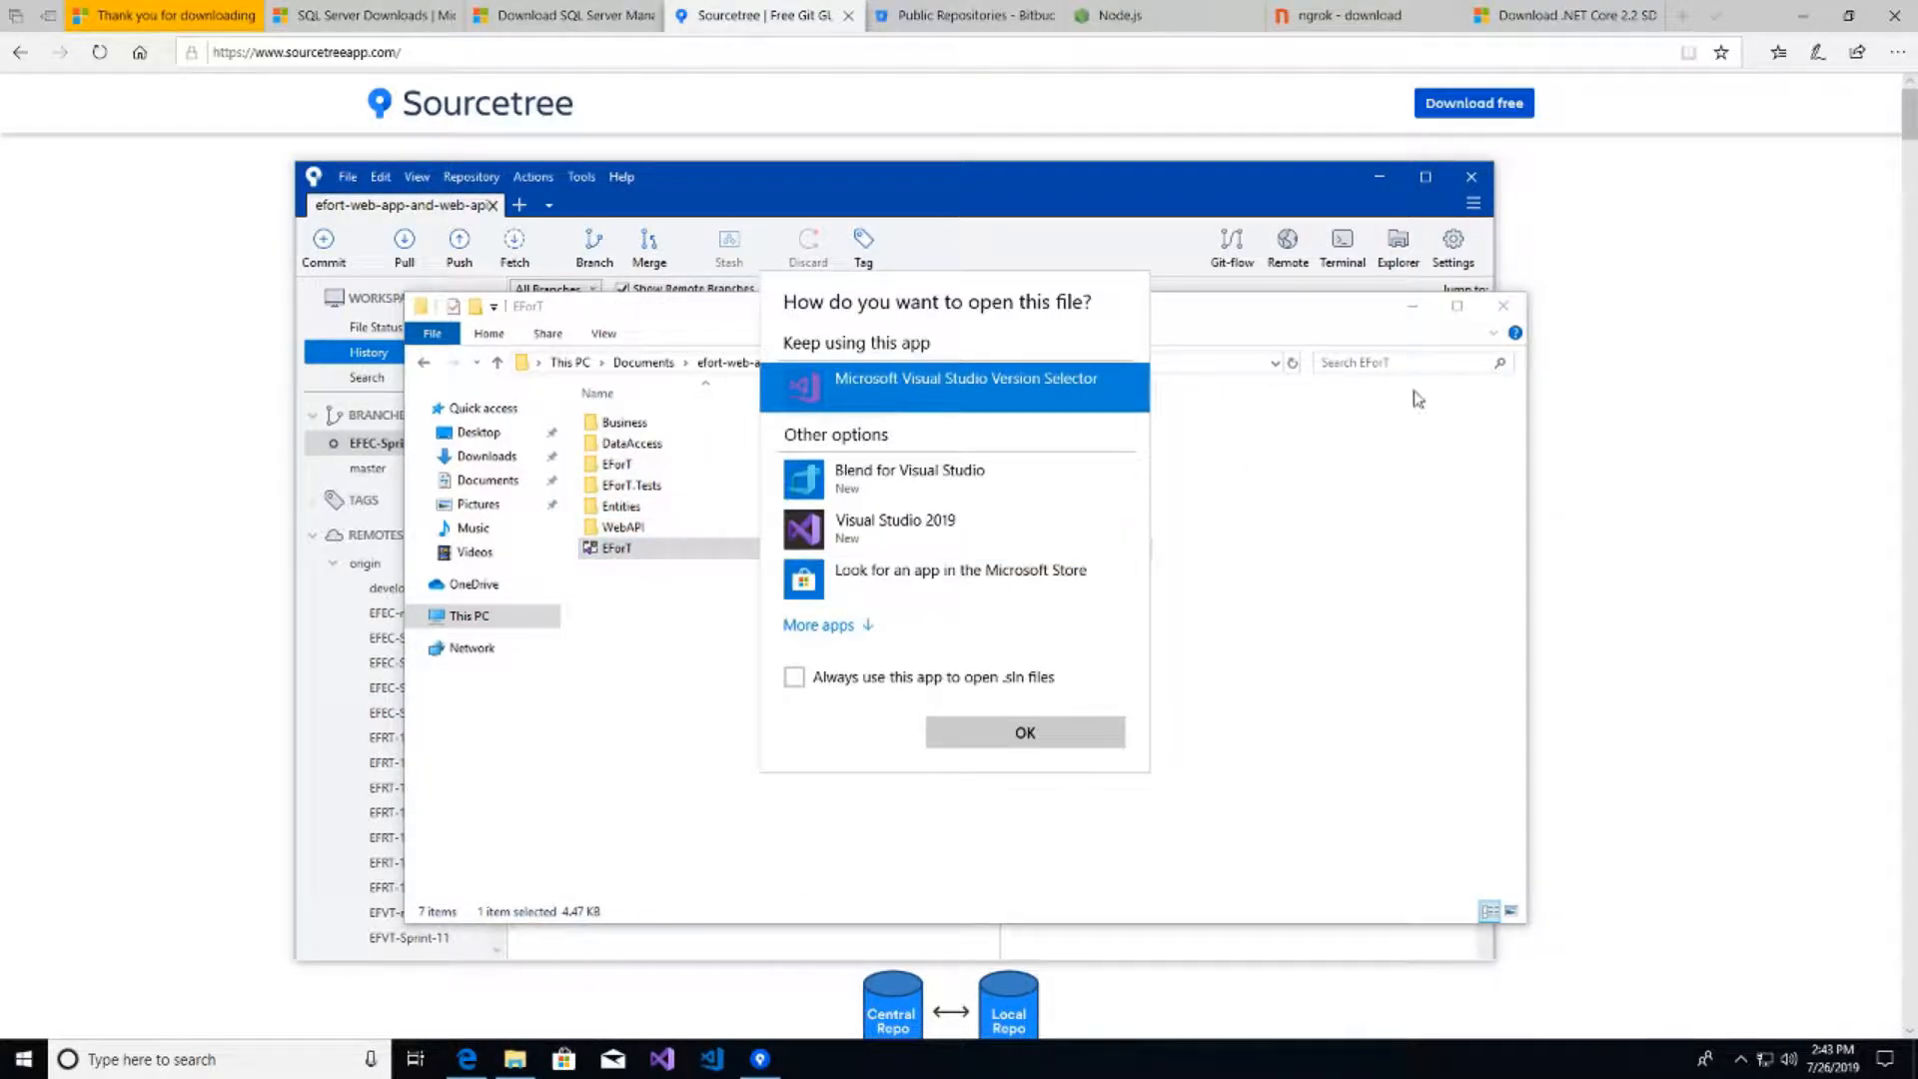
{"action": "double_click", "coordinate": [956, 526]}
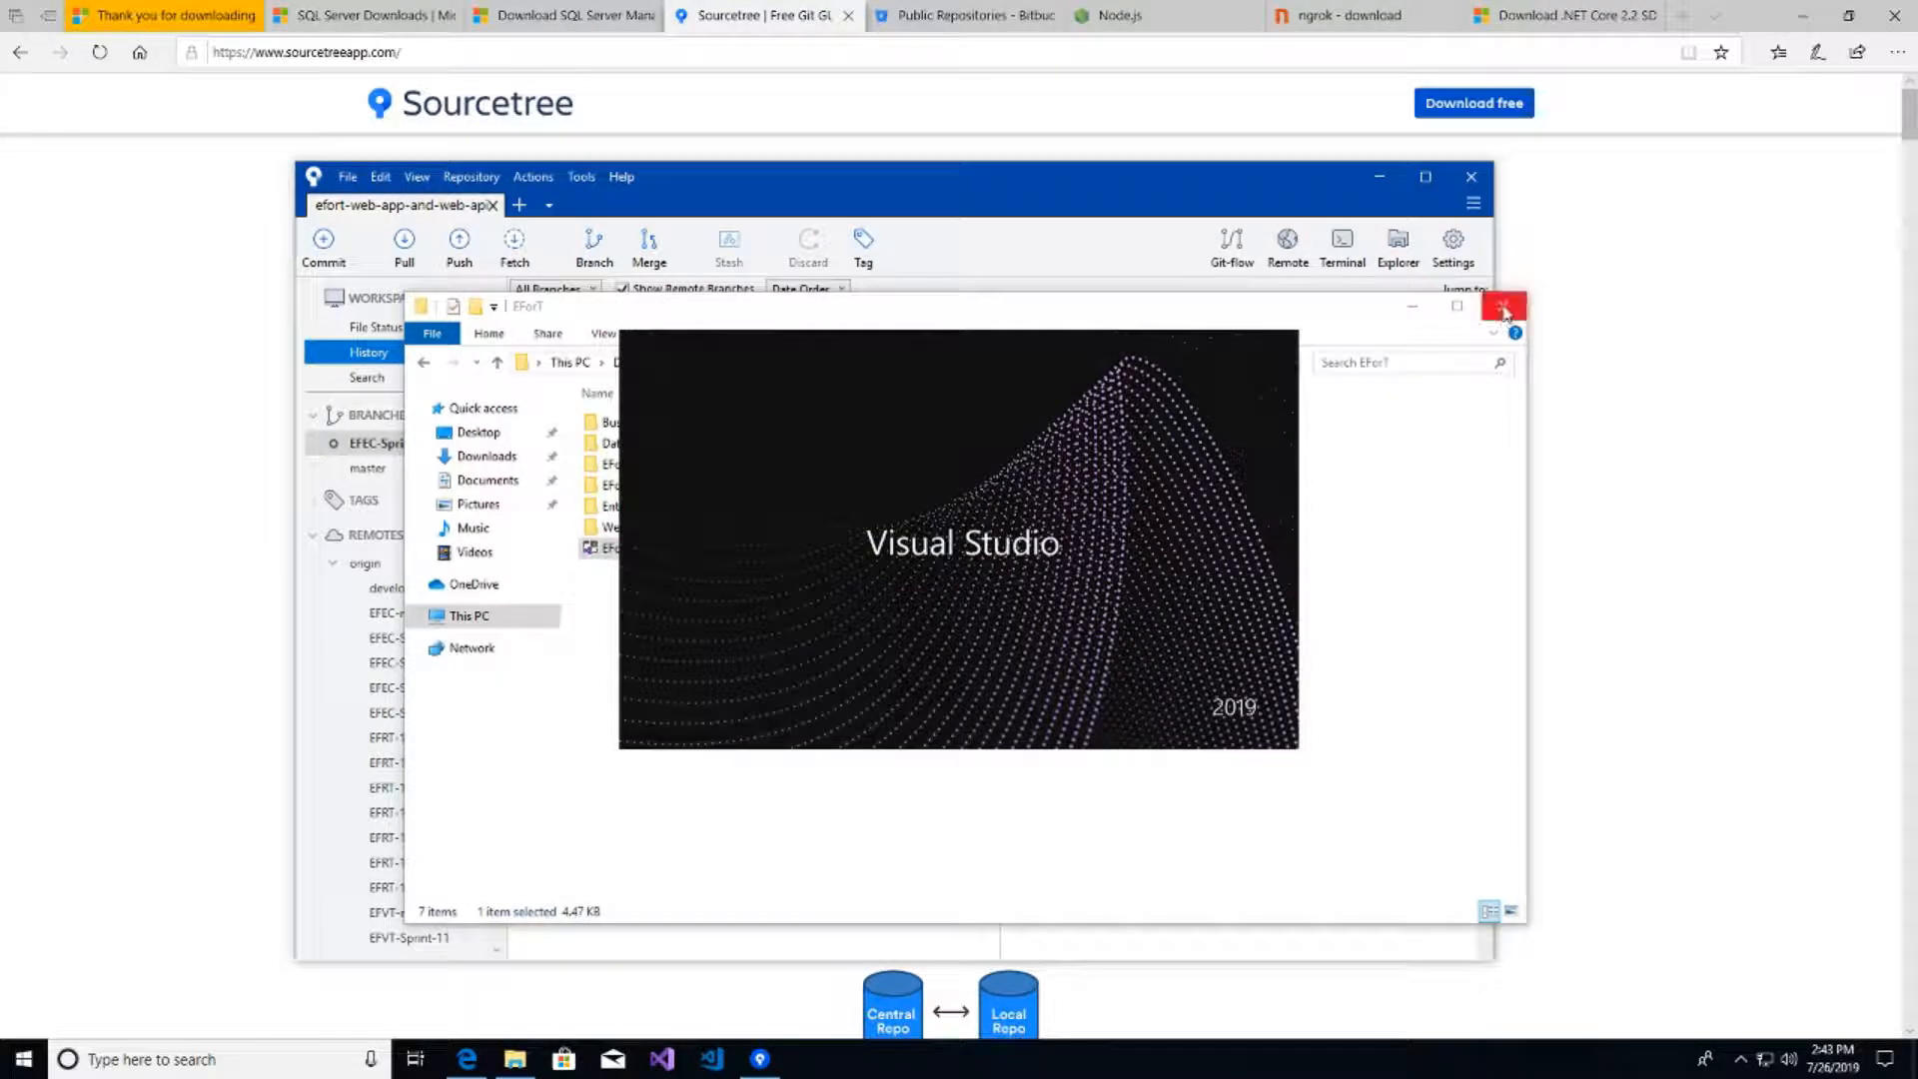
{"action": "left_click", "coordinate": [1503, 306]}
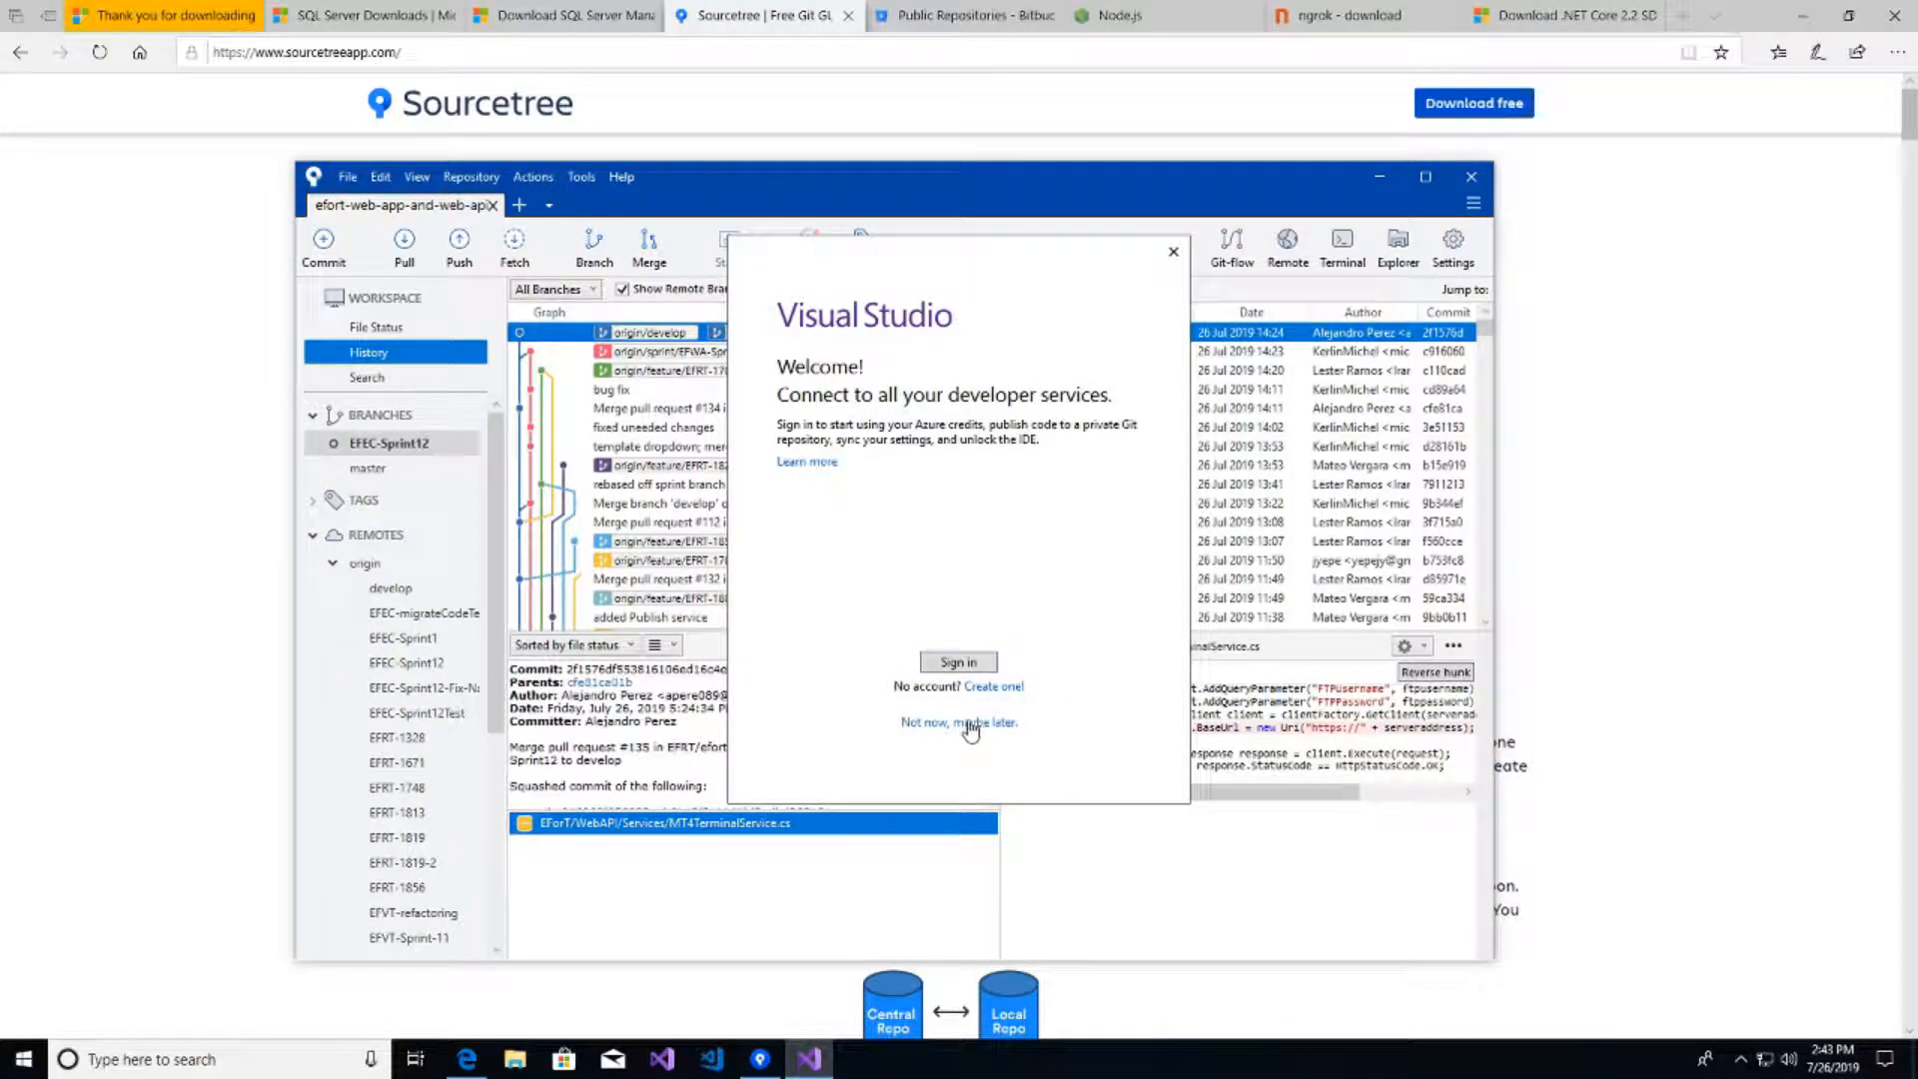
- Skip Visual Studio sign-in, start it with the Blue theme, then return to Edge
{"action": "left_click", "coordinate": [970, 723]}
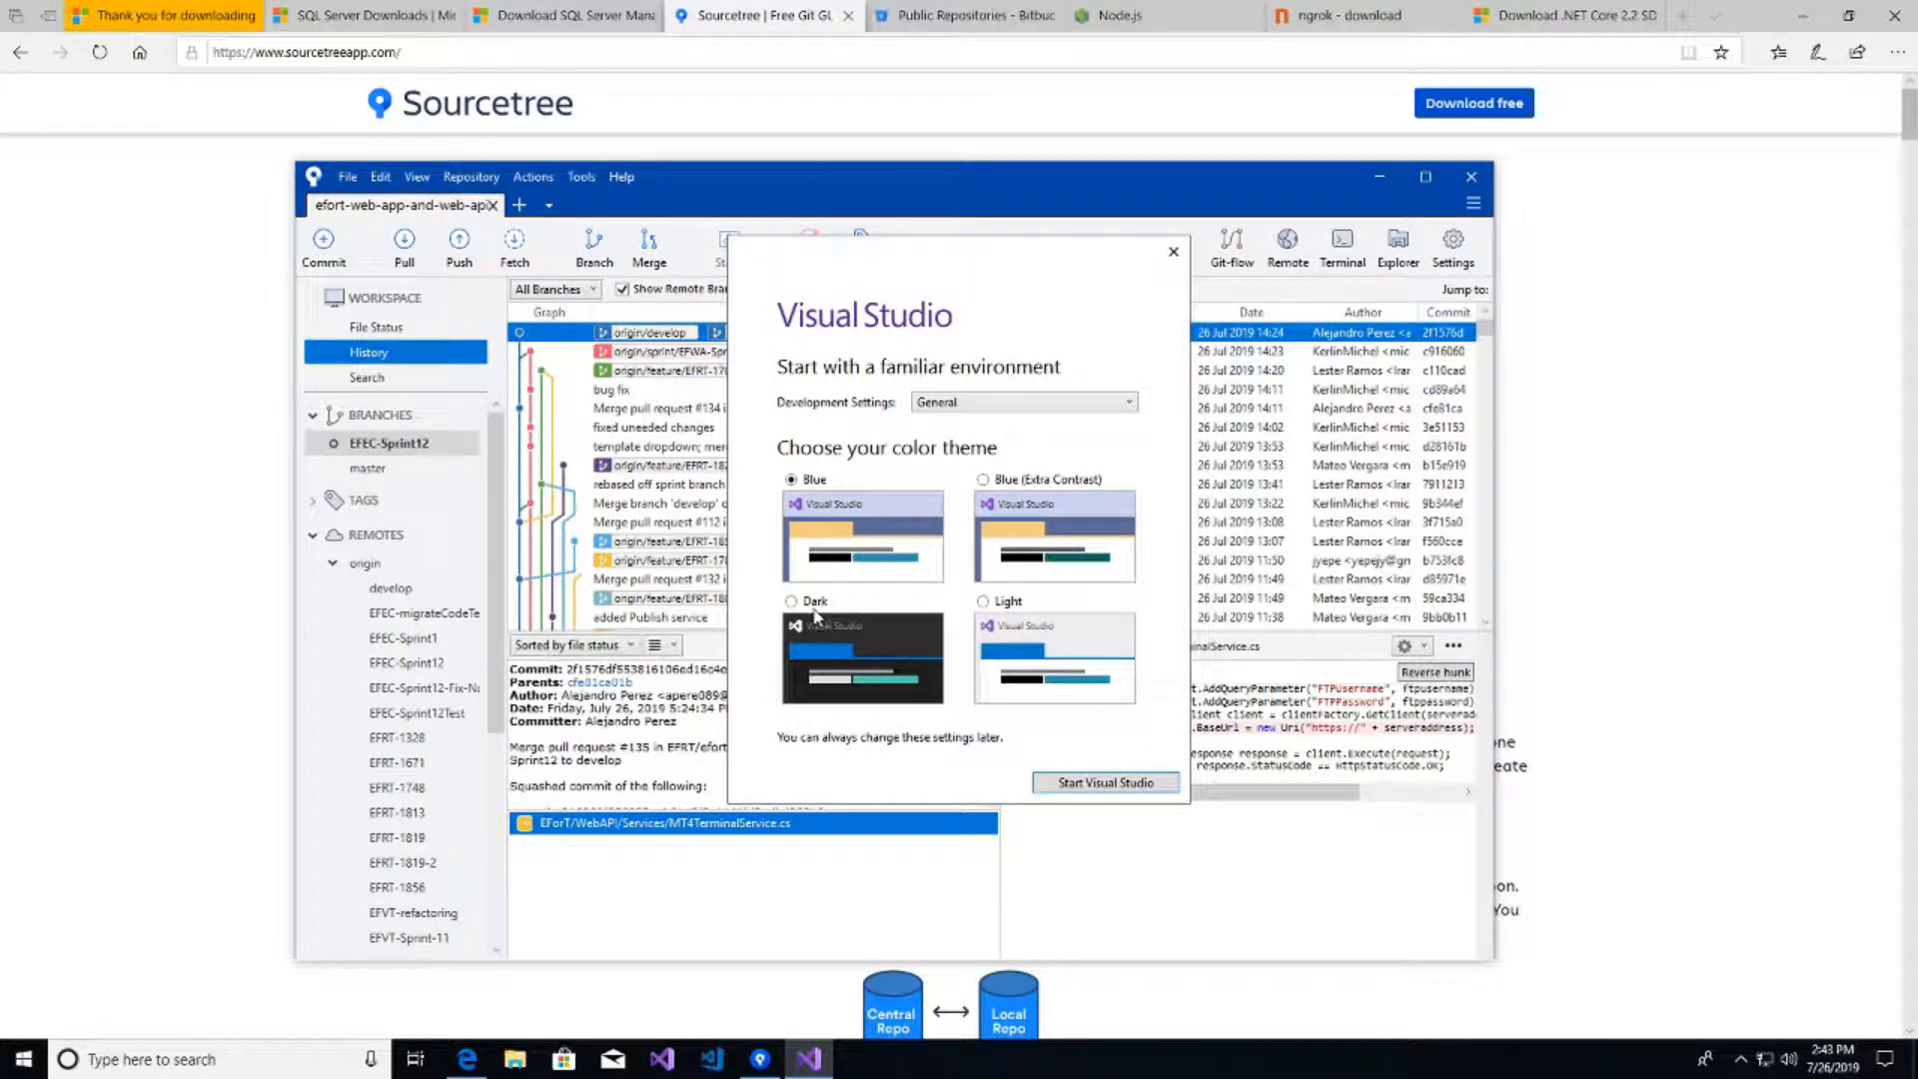
{"action": "left_click", "coordinate": [1093, 783]}
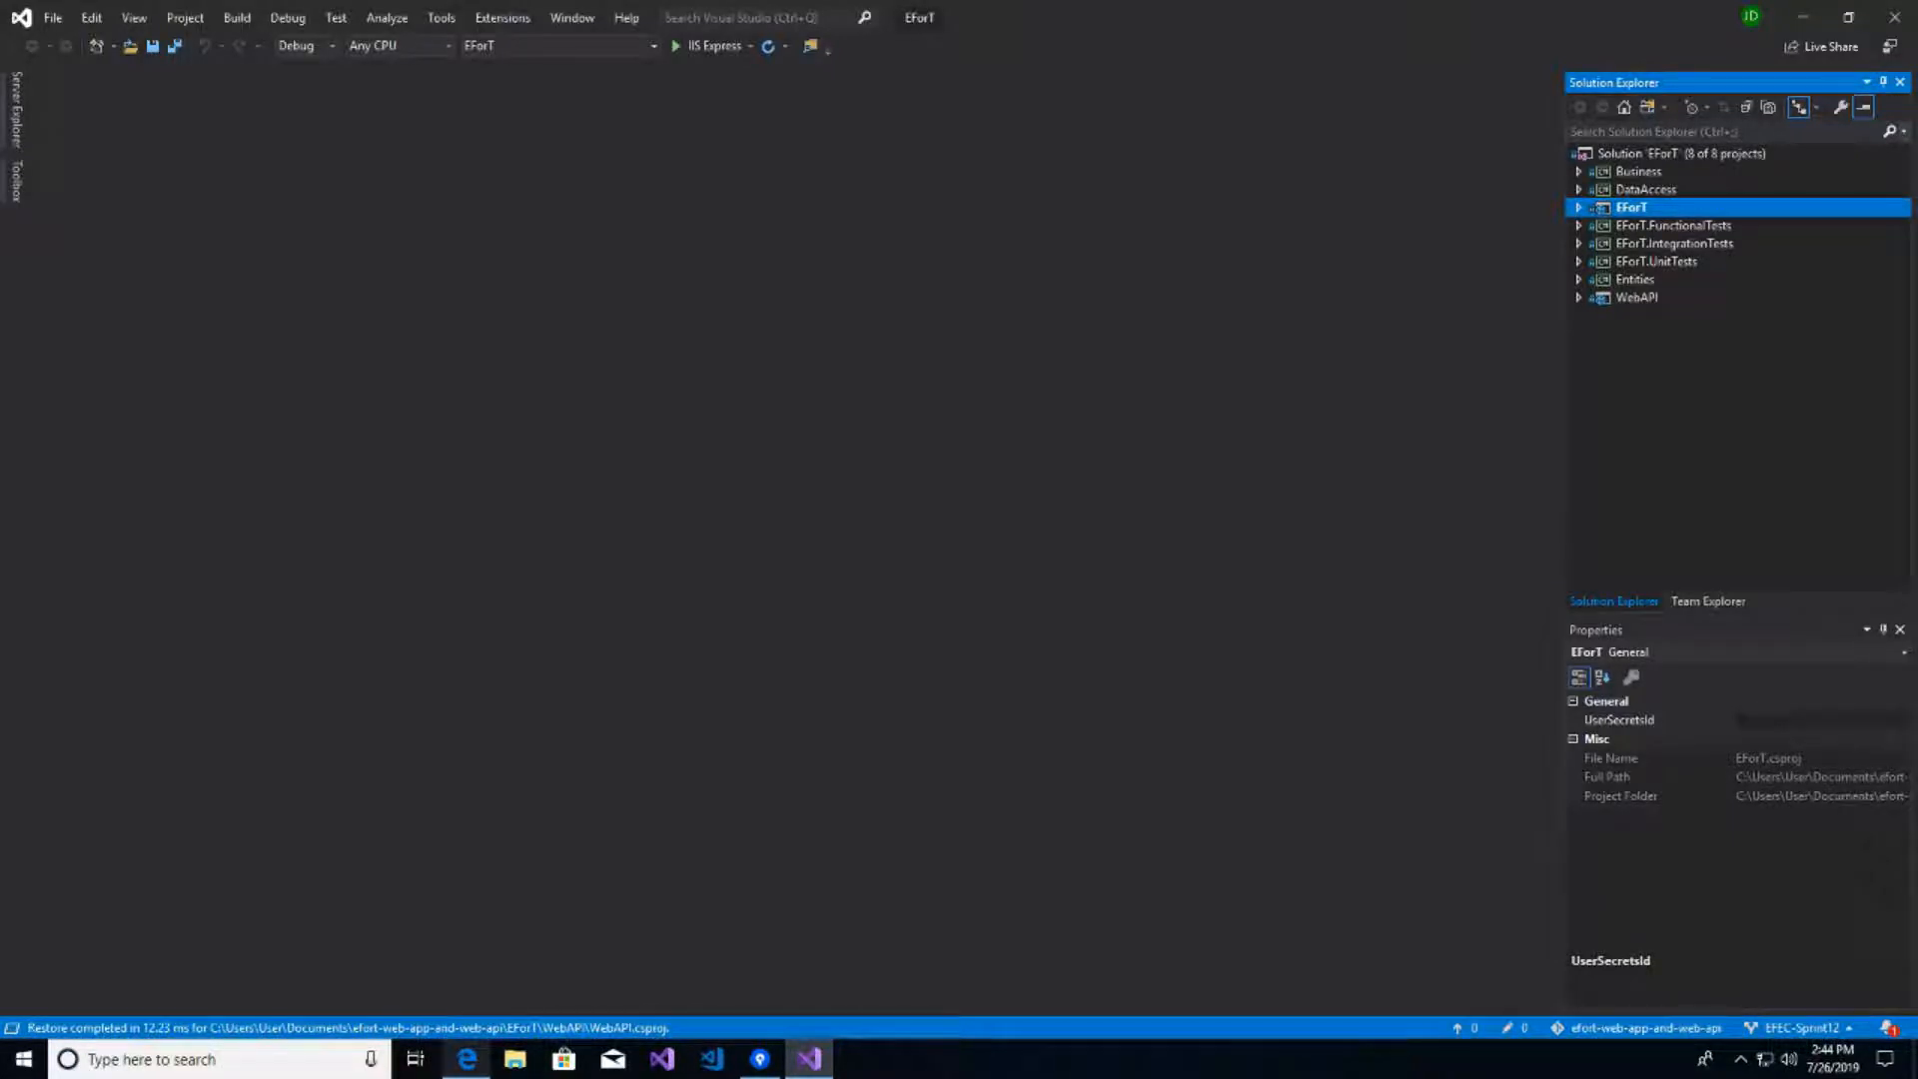
{"action": "mouse_move", "coordinate": [467, 1061]}
{"action": "left_click", "coordinate": [462, 964]}
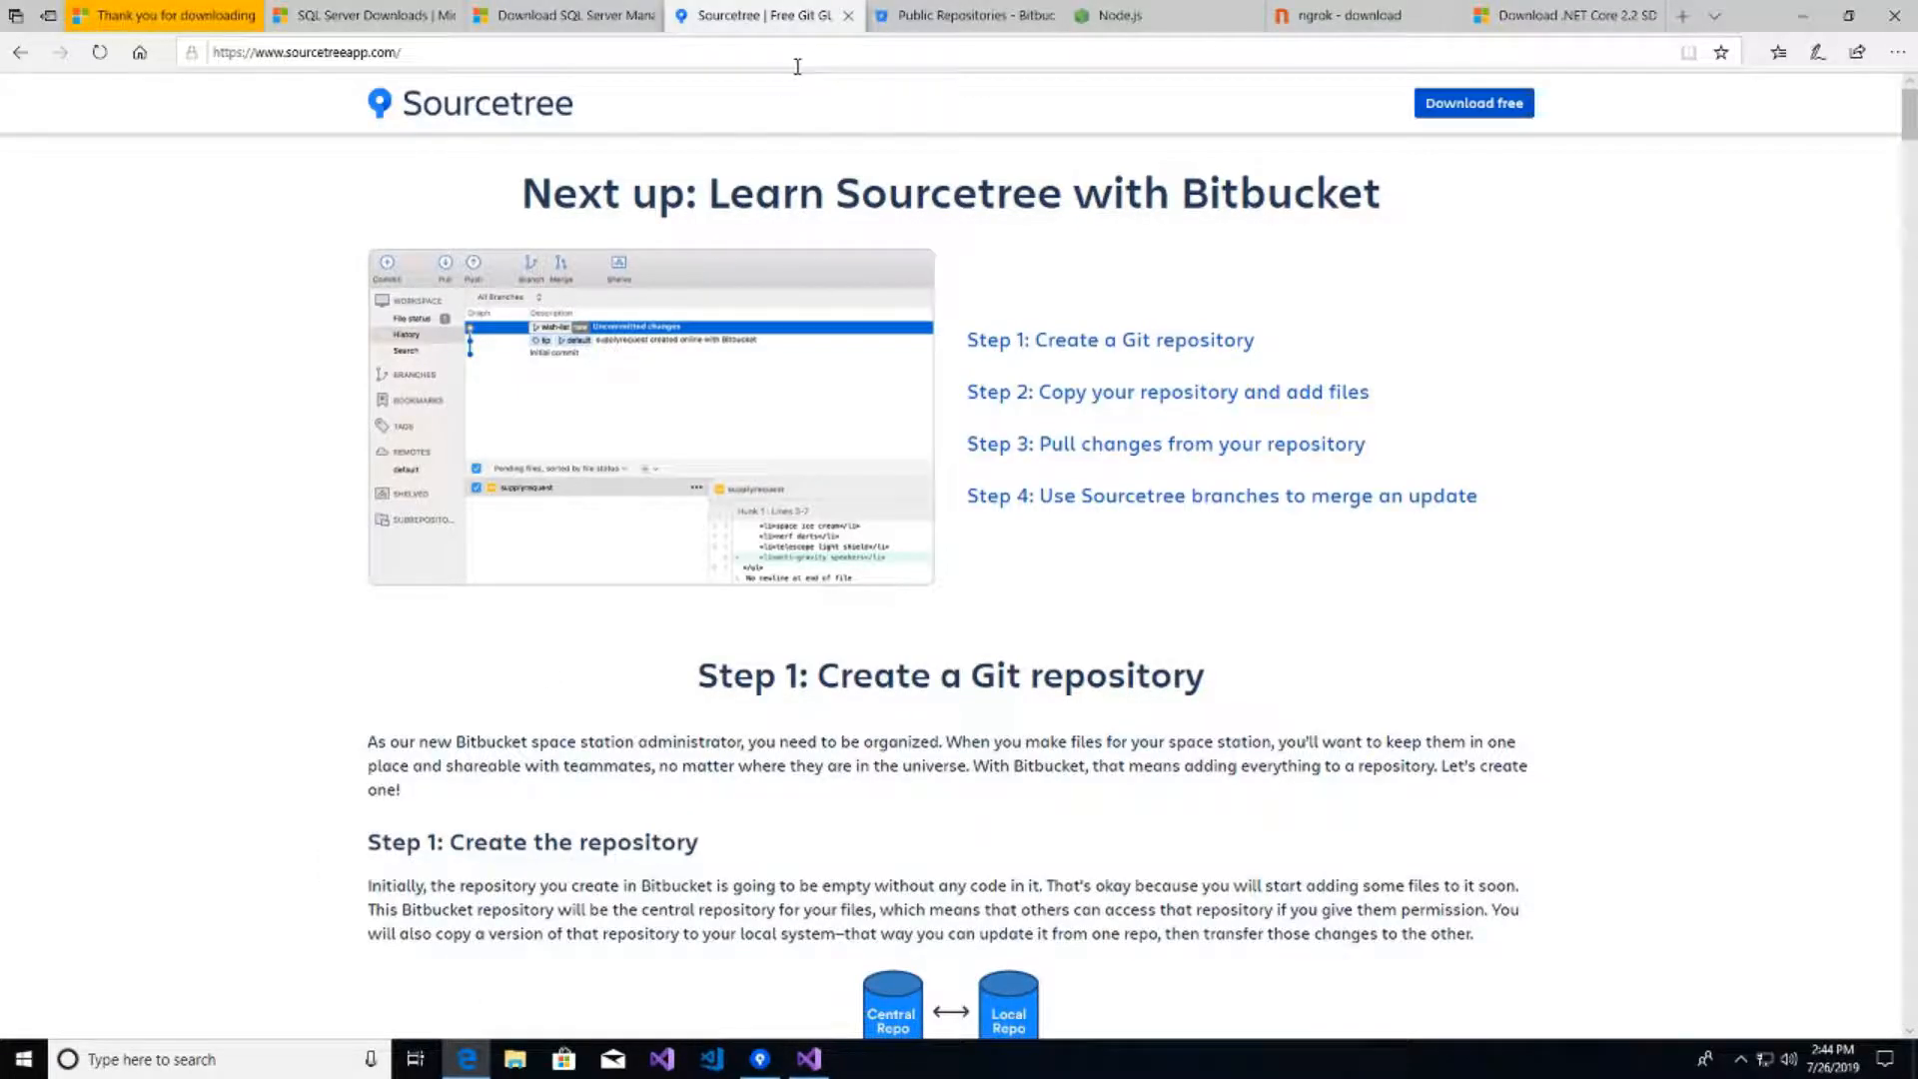
- Run the downloaded dotnet-sdk-2.2.401-win-x64.exe installer from the 'Download .NET Core 2.2' page
{"action": "left_click", "coordinate": [1527, 18]}
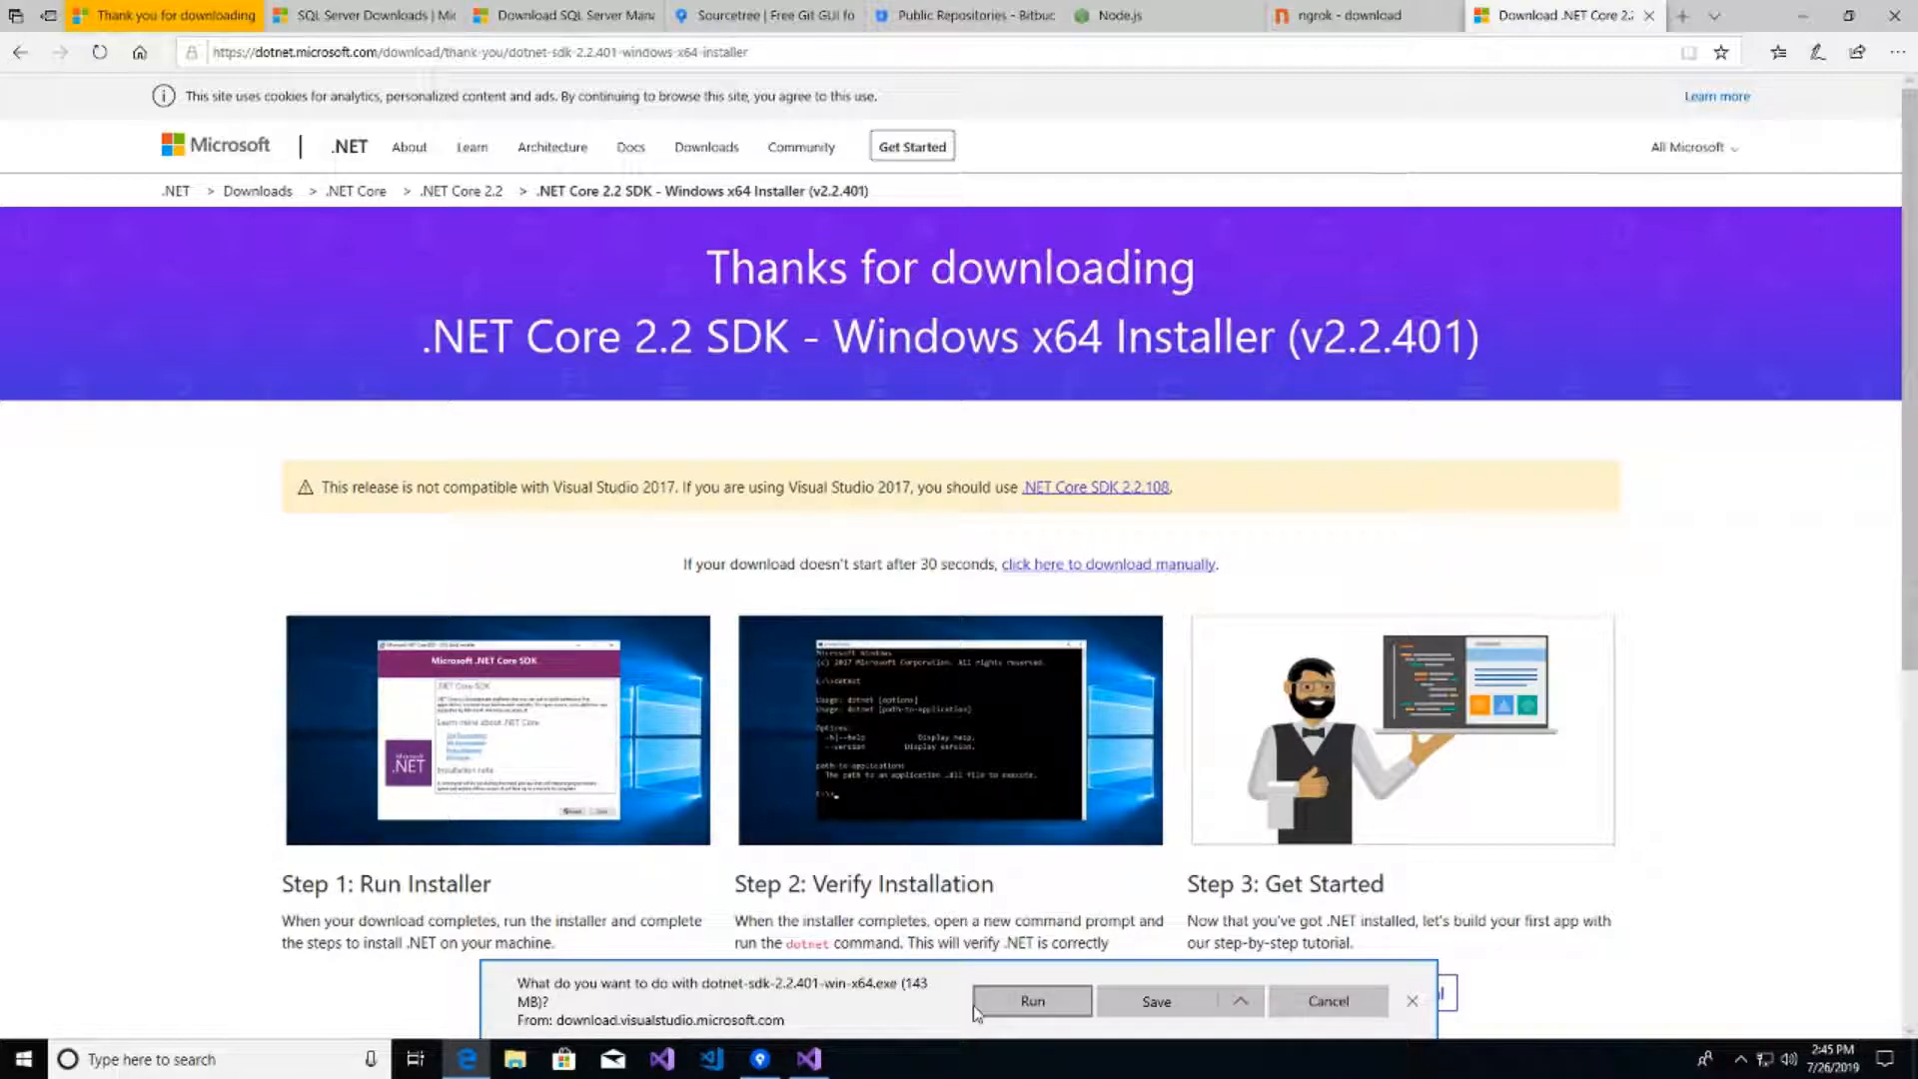
{"action": "left_click", "coordinate": [1031, 1010]}
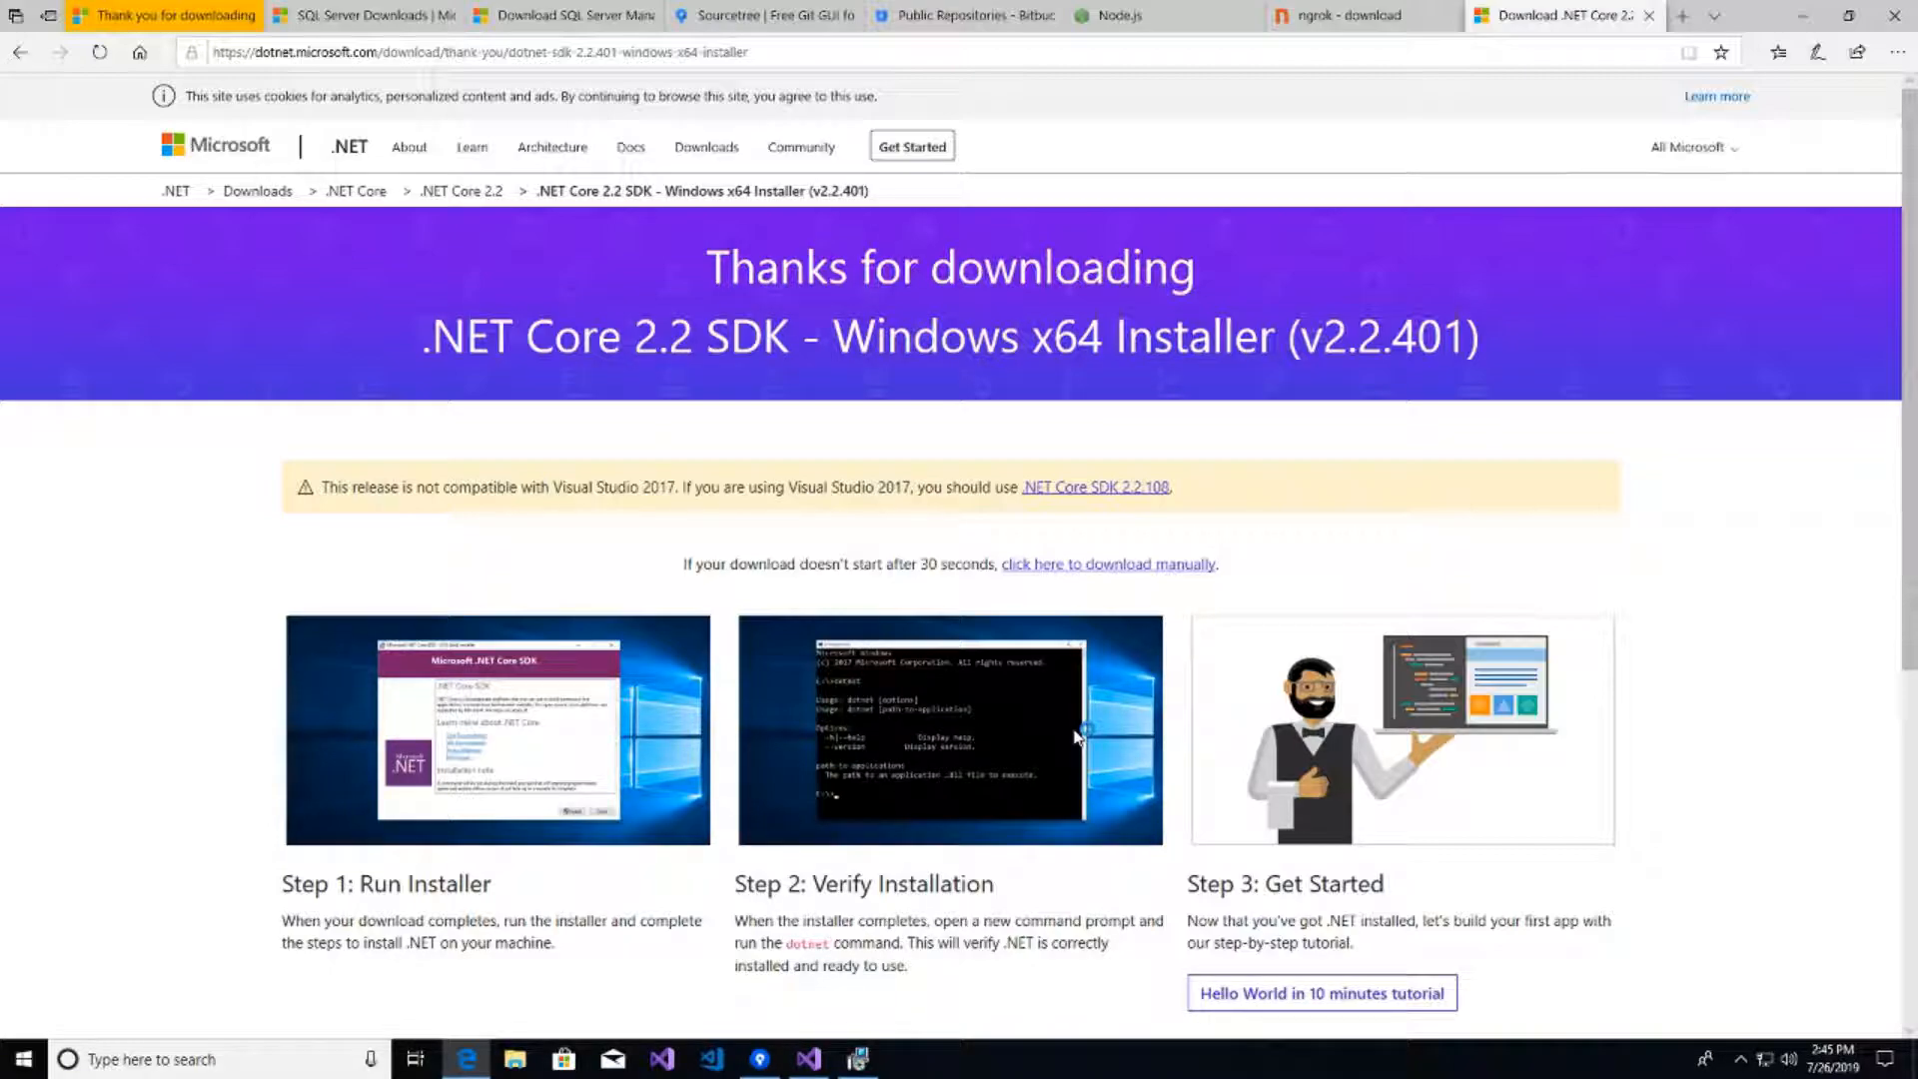
{"action": "left_click", "coordinate": [858, 1059]}
- Install .NET Core SDK 2.2.401, approving the UAC prompt, and close the installer when done
{"action": "left_click", "coordinate": [1159, 737]}
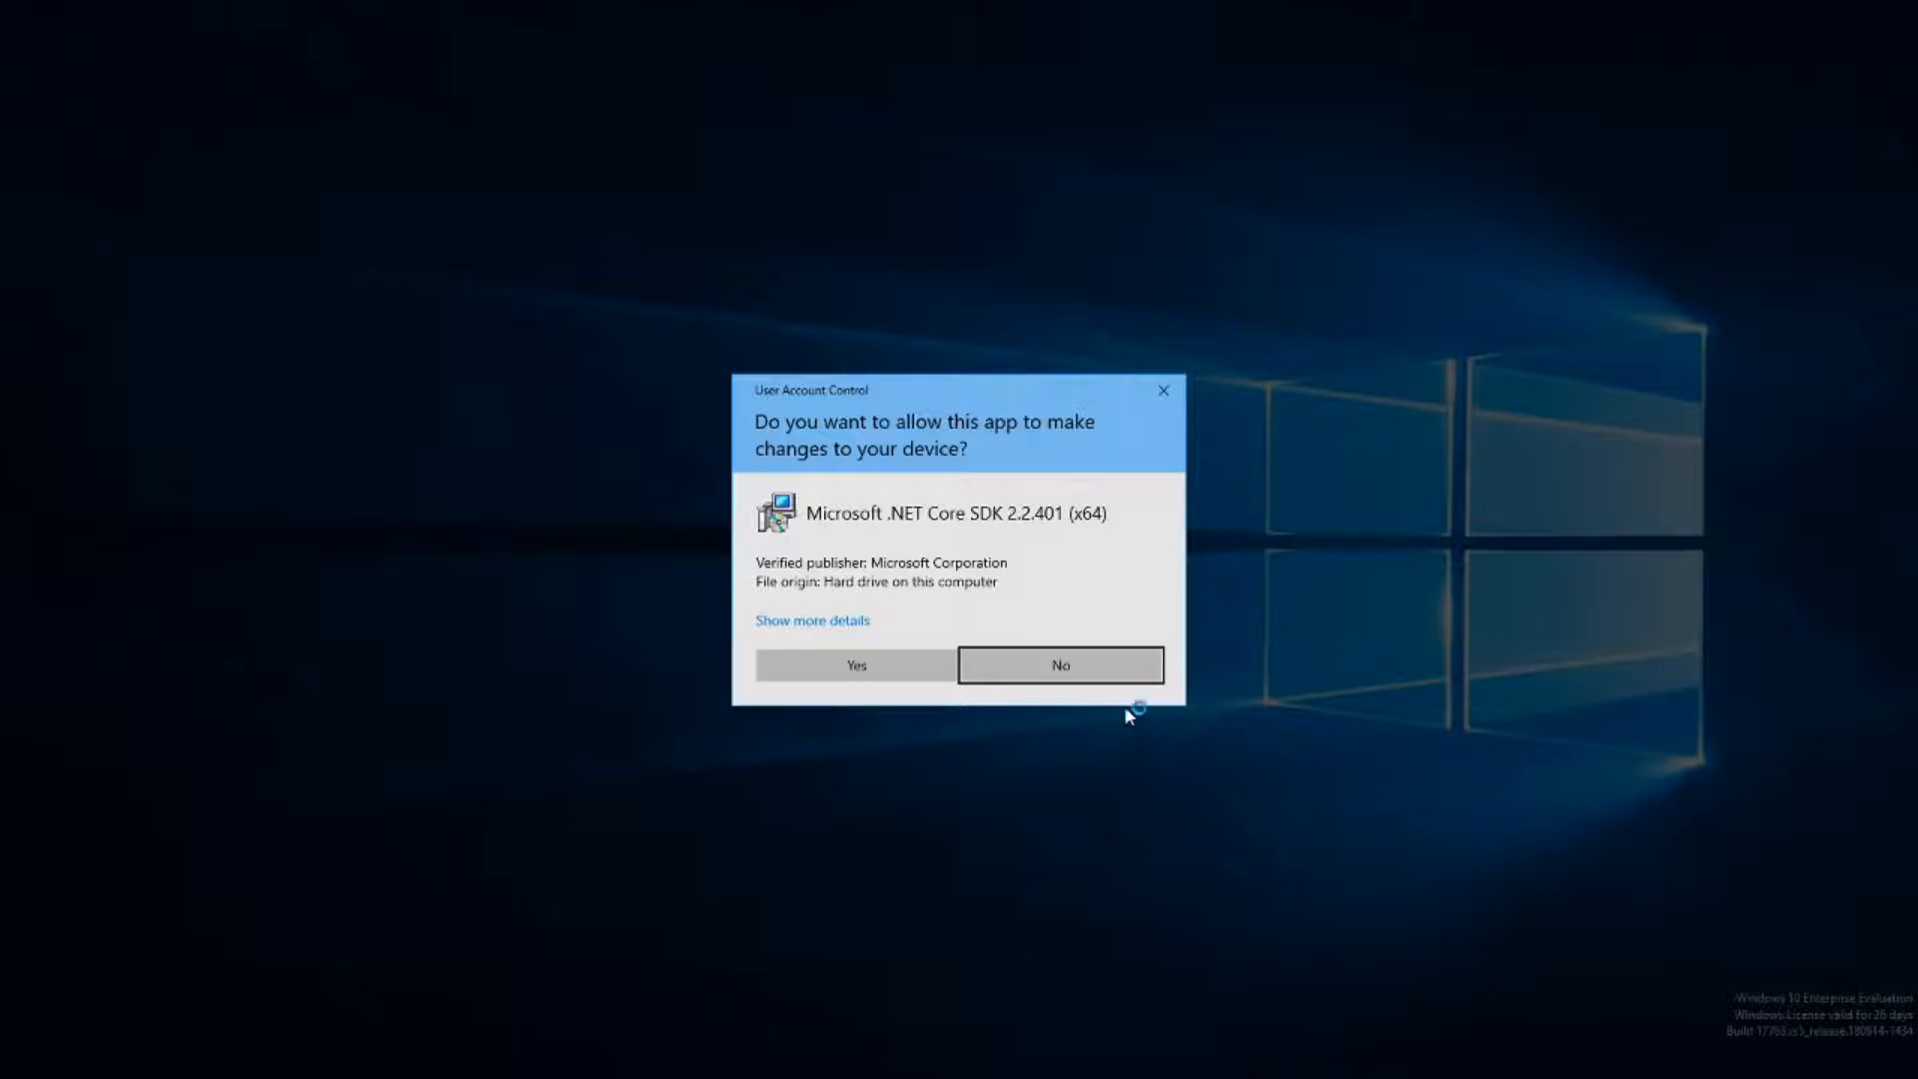
{"action": "left_click", "coordinate": [893, 666]}
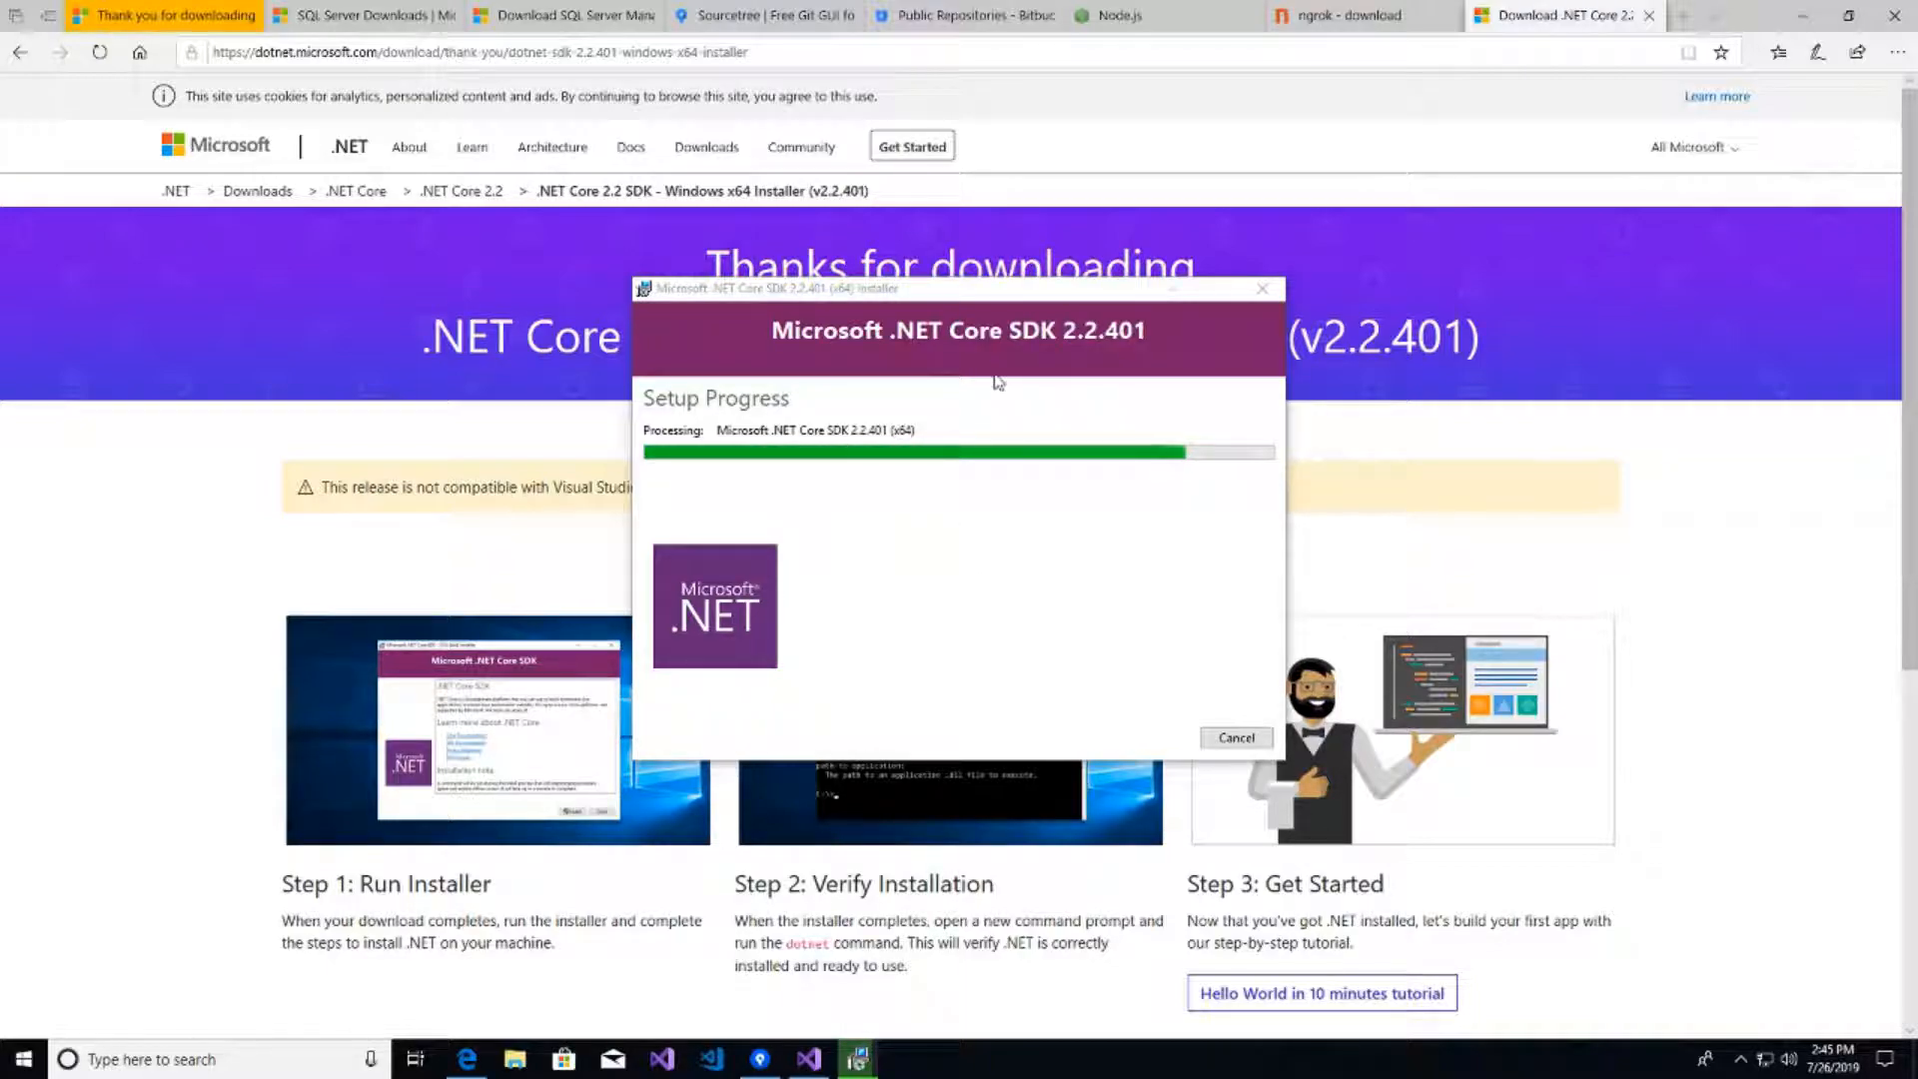
{"action": "left_click", "coordinate": [887, 292]}
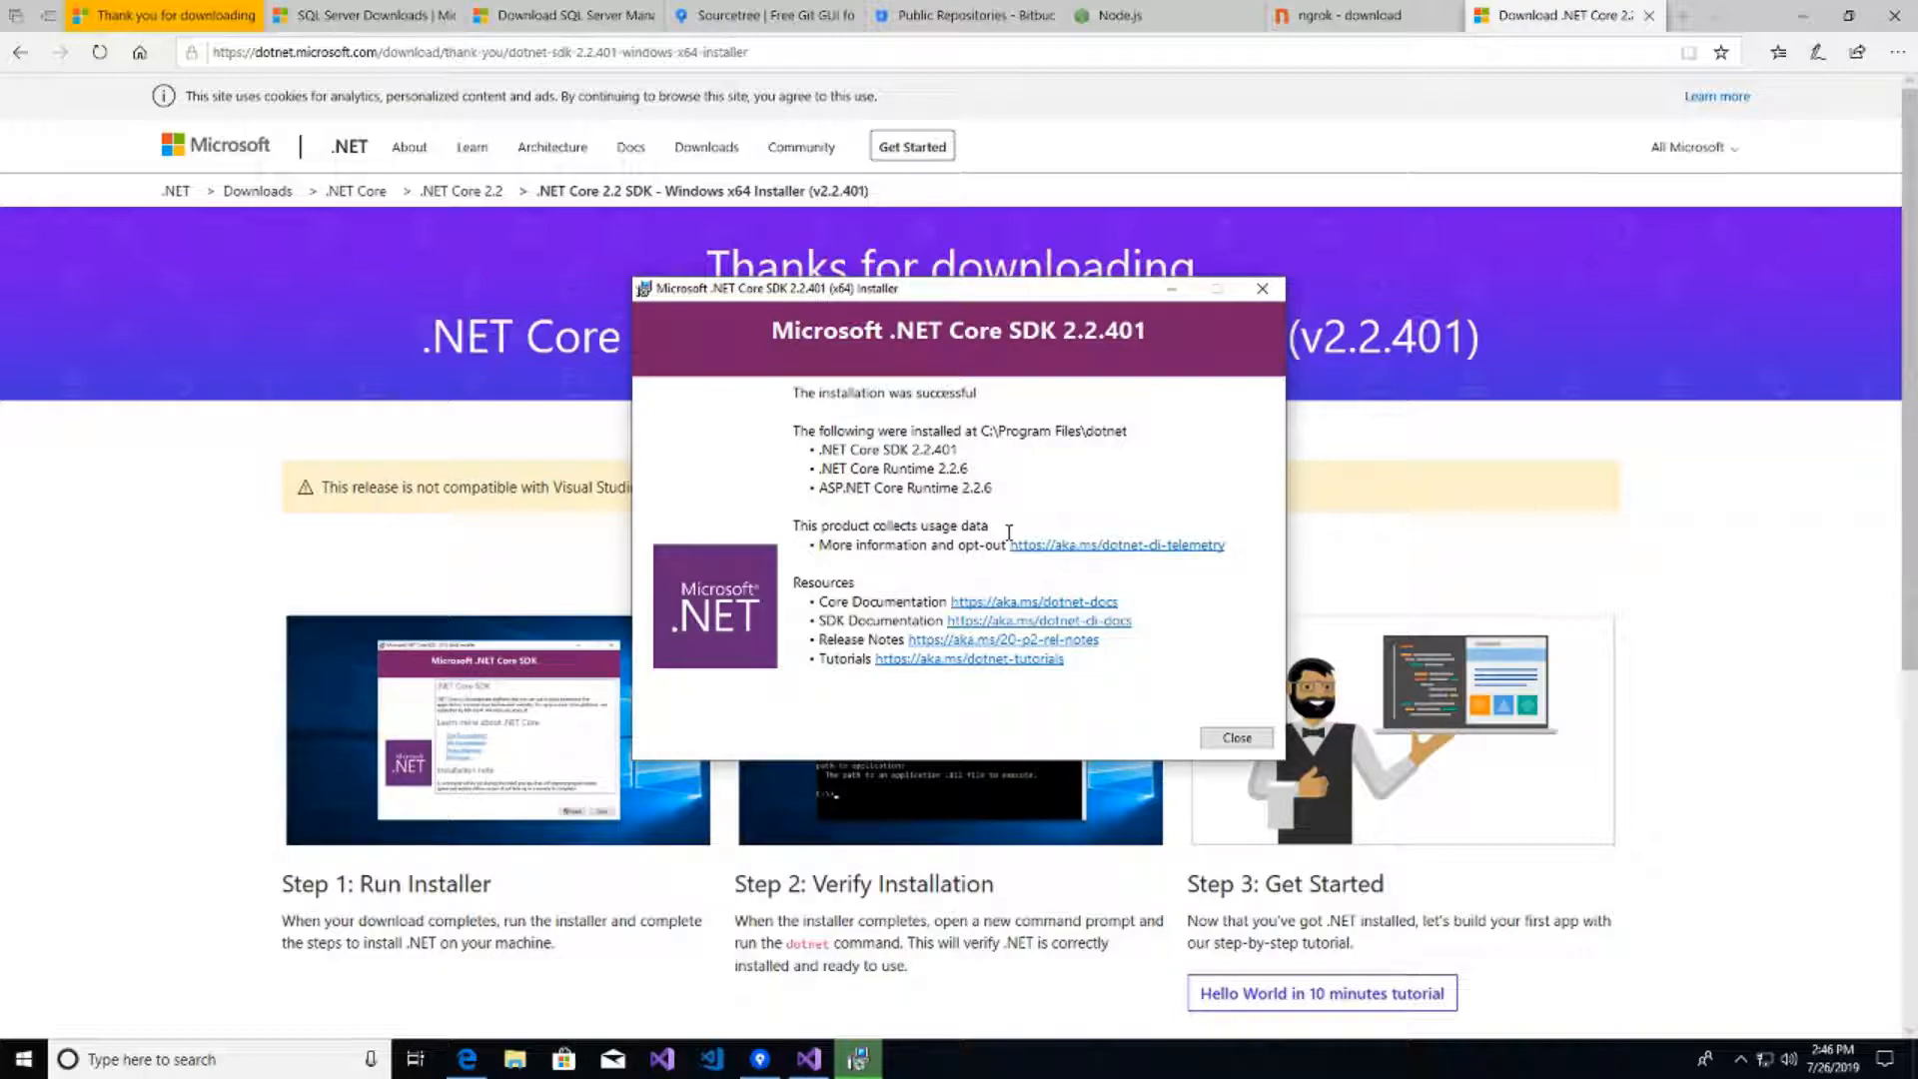
{"action": "left_click", "coordinate": [1236, 737]}
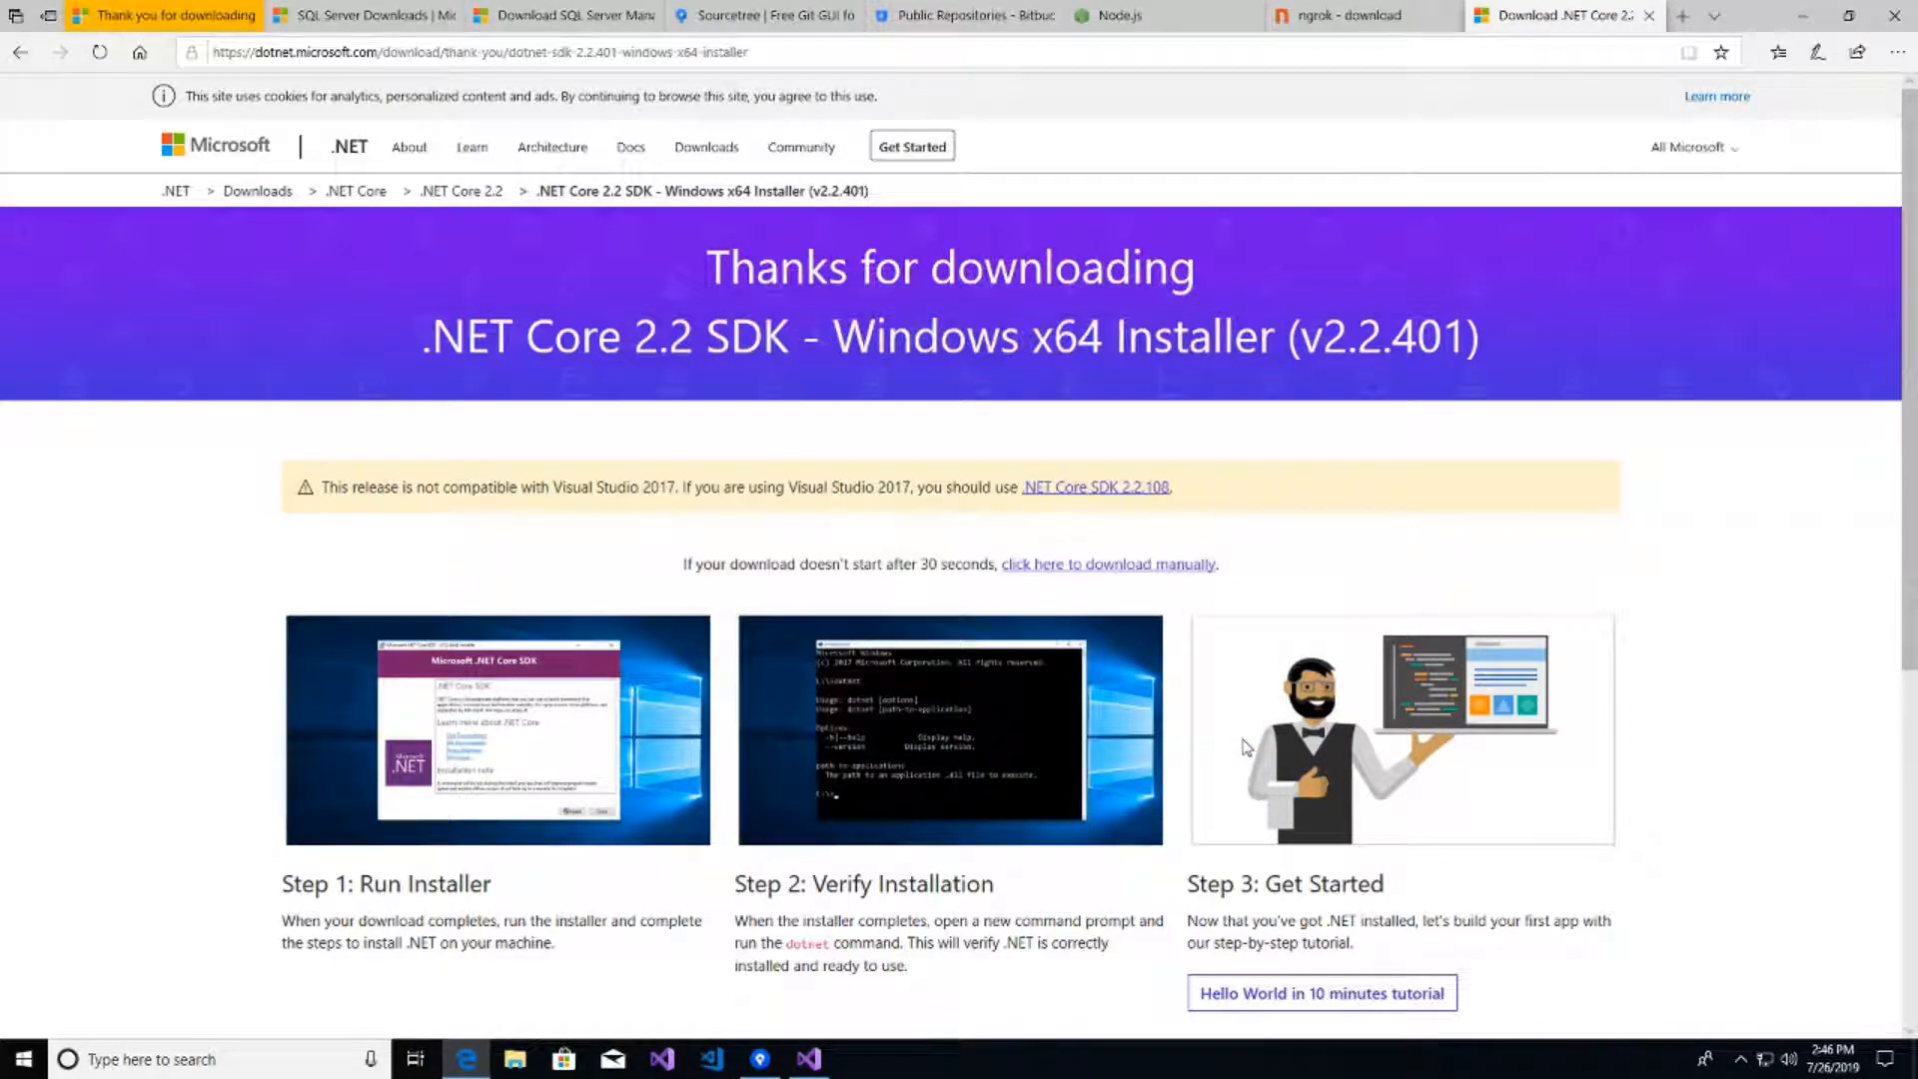
- Restart Visual Studio and reopen EForT.sln from the recent list, dismissing the loaded notification
{"action": "left_click", "coordinate": [809, 1059]}
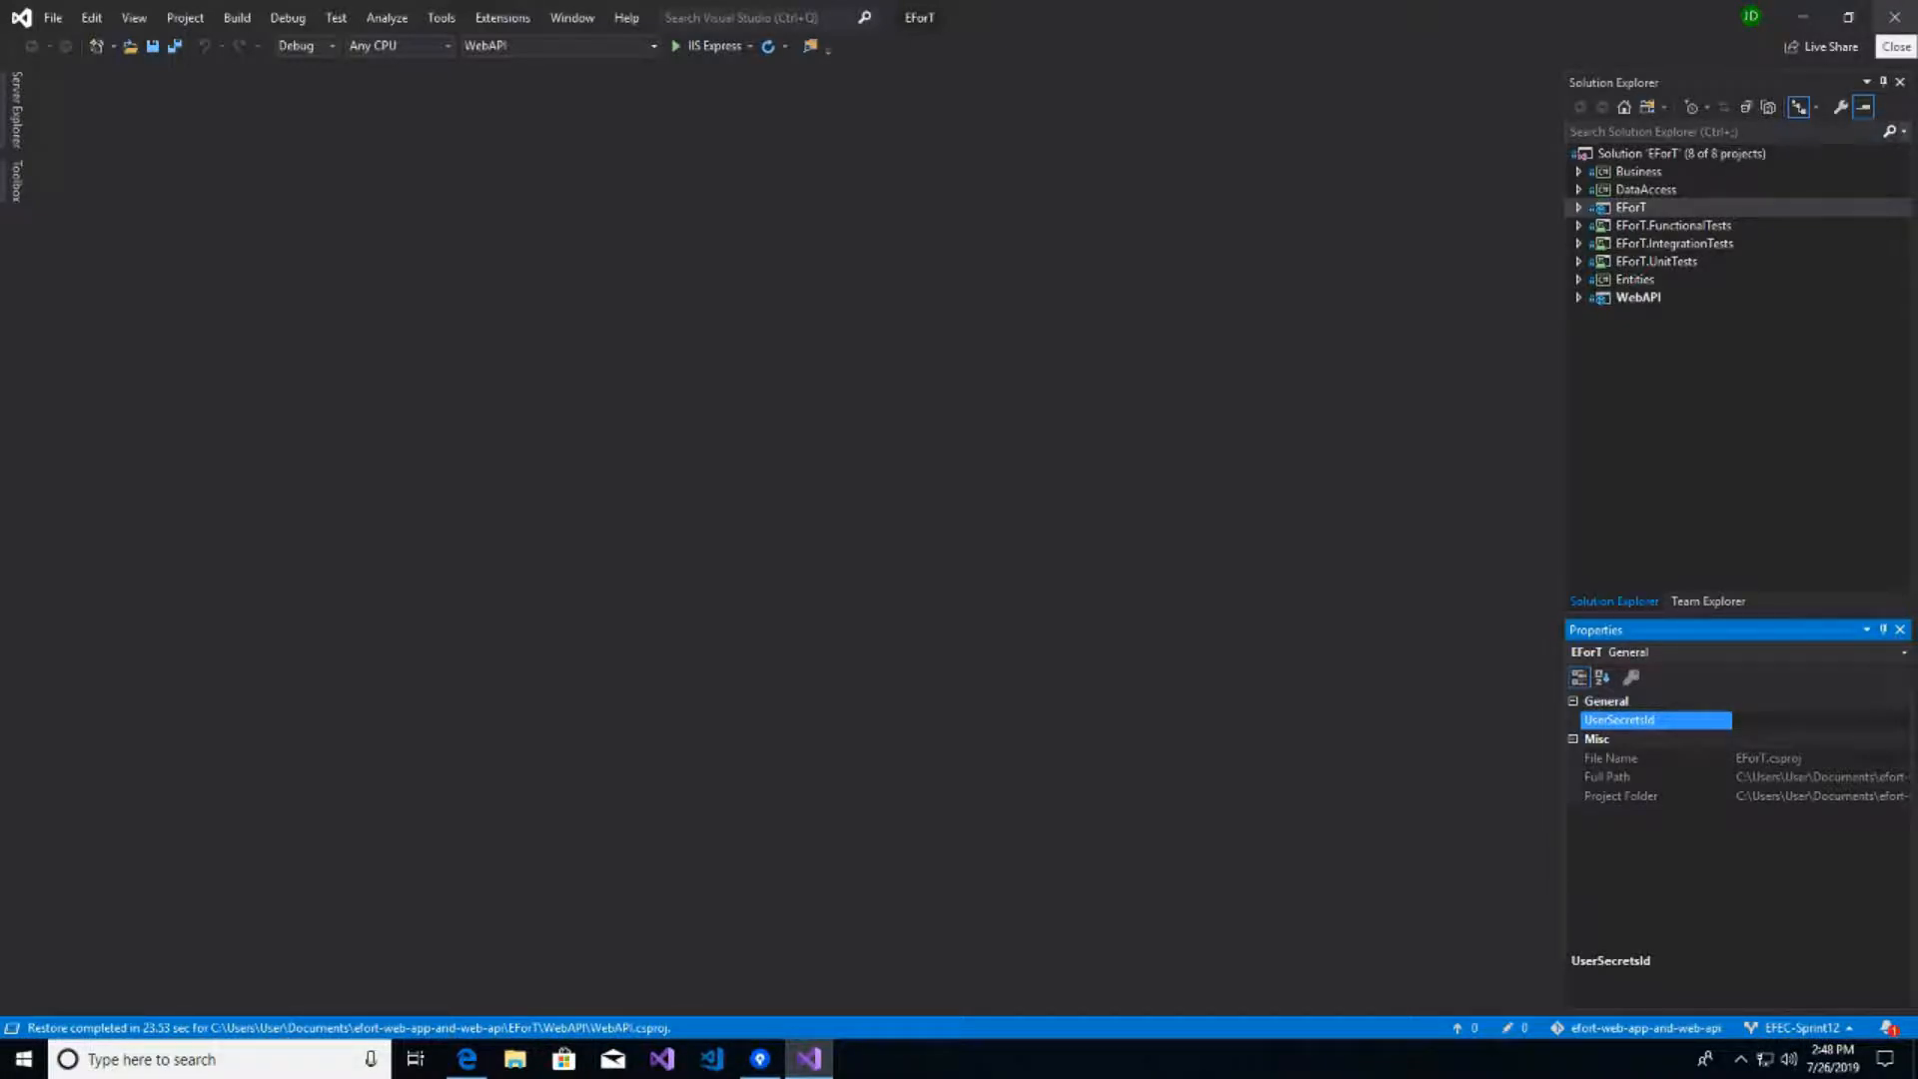
{"action": "left_click", "coordinate": [1896, 17]}
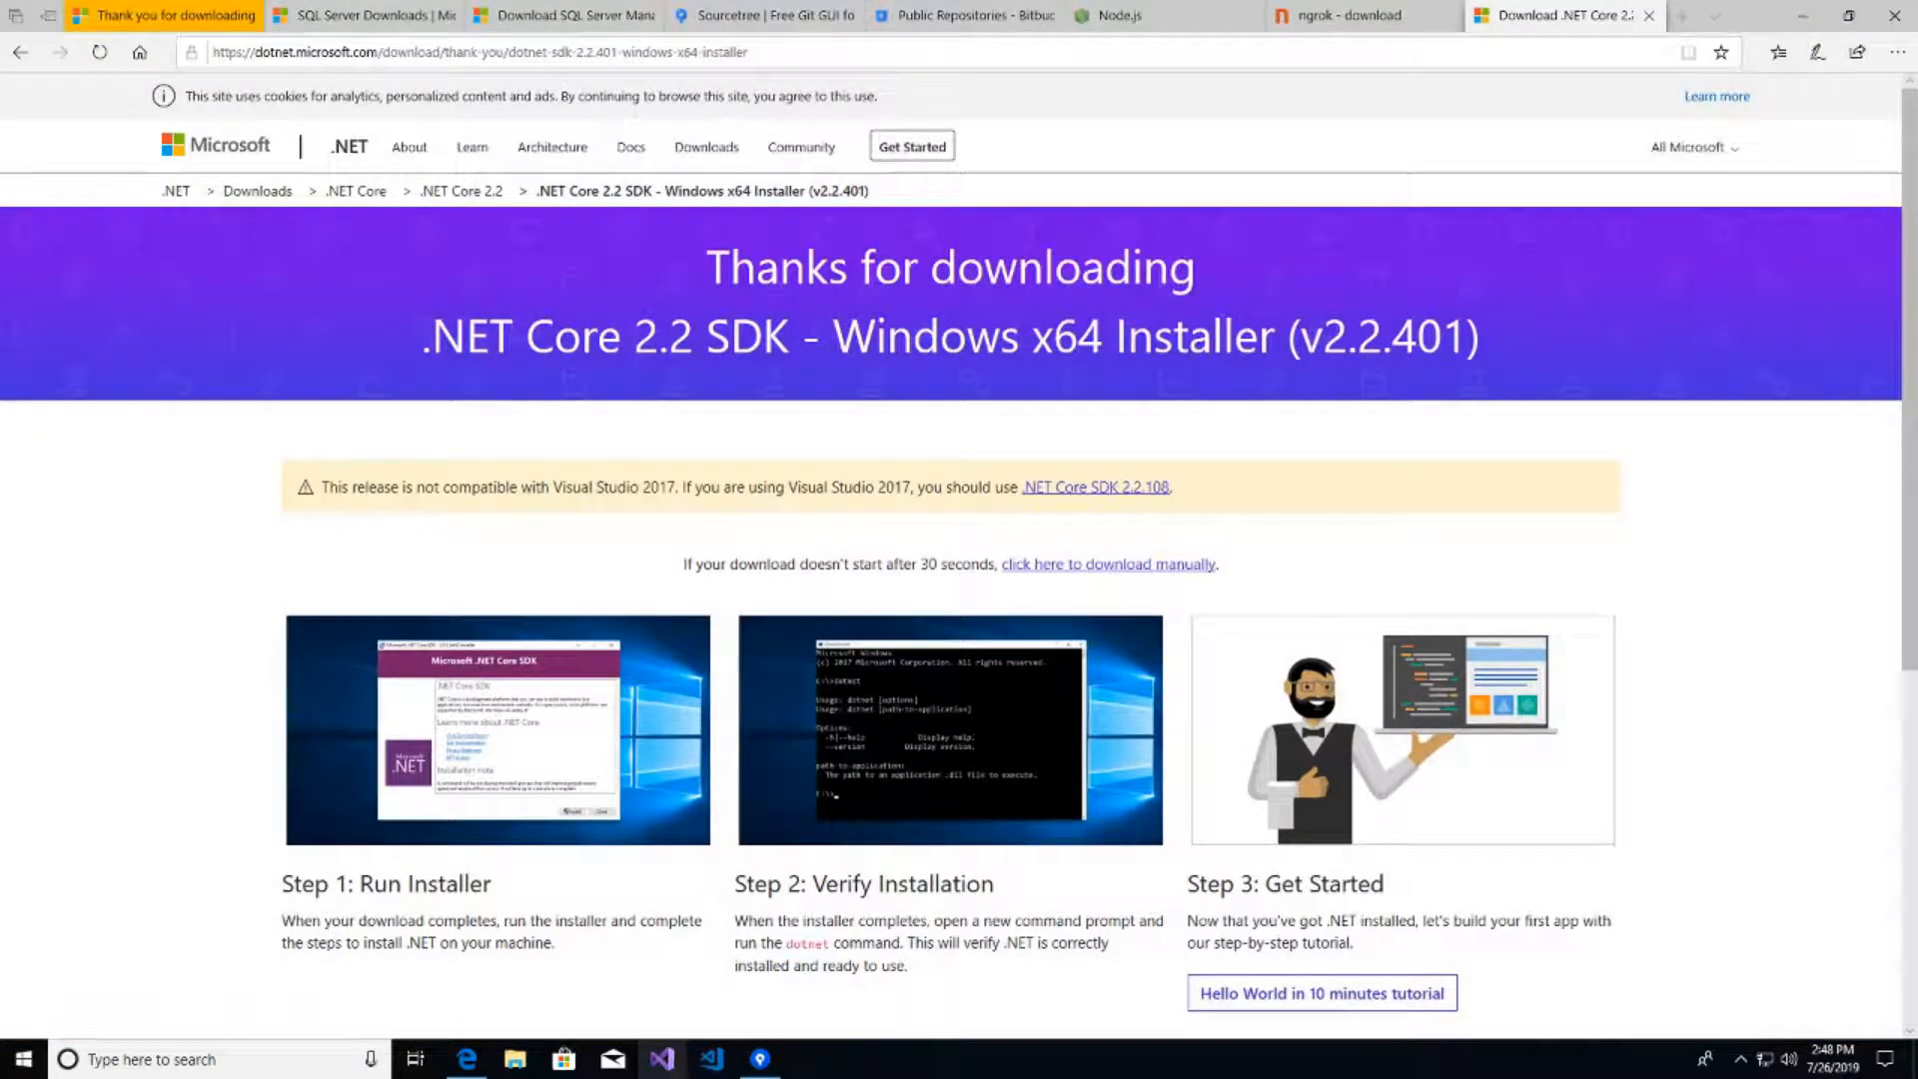
{"action": "left_click", "coordinate": [665, 1061]}
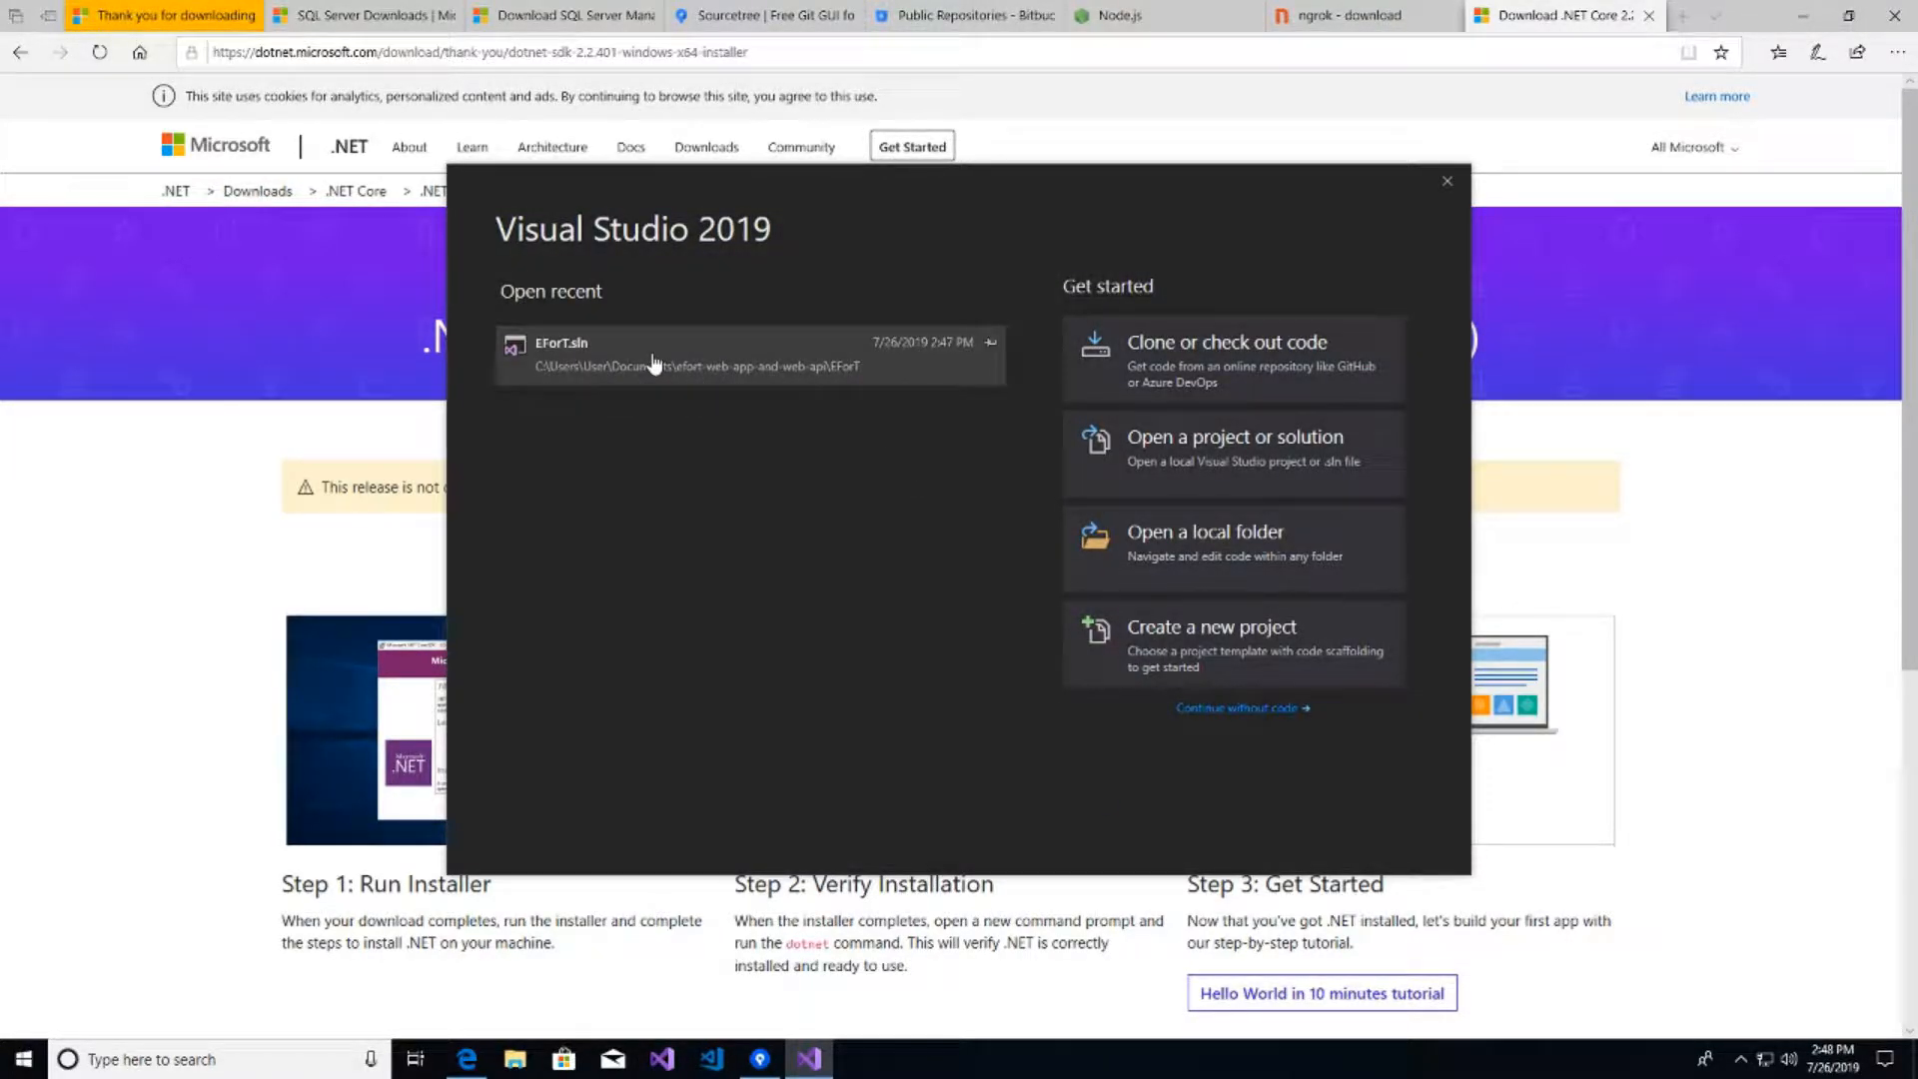
{"action": "left_click", "coordinate": [654, 364]}
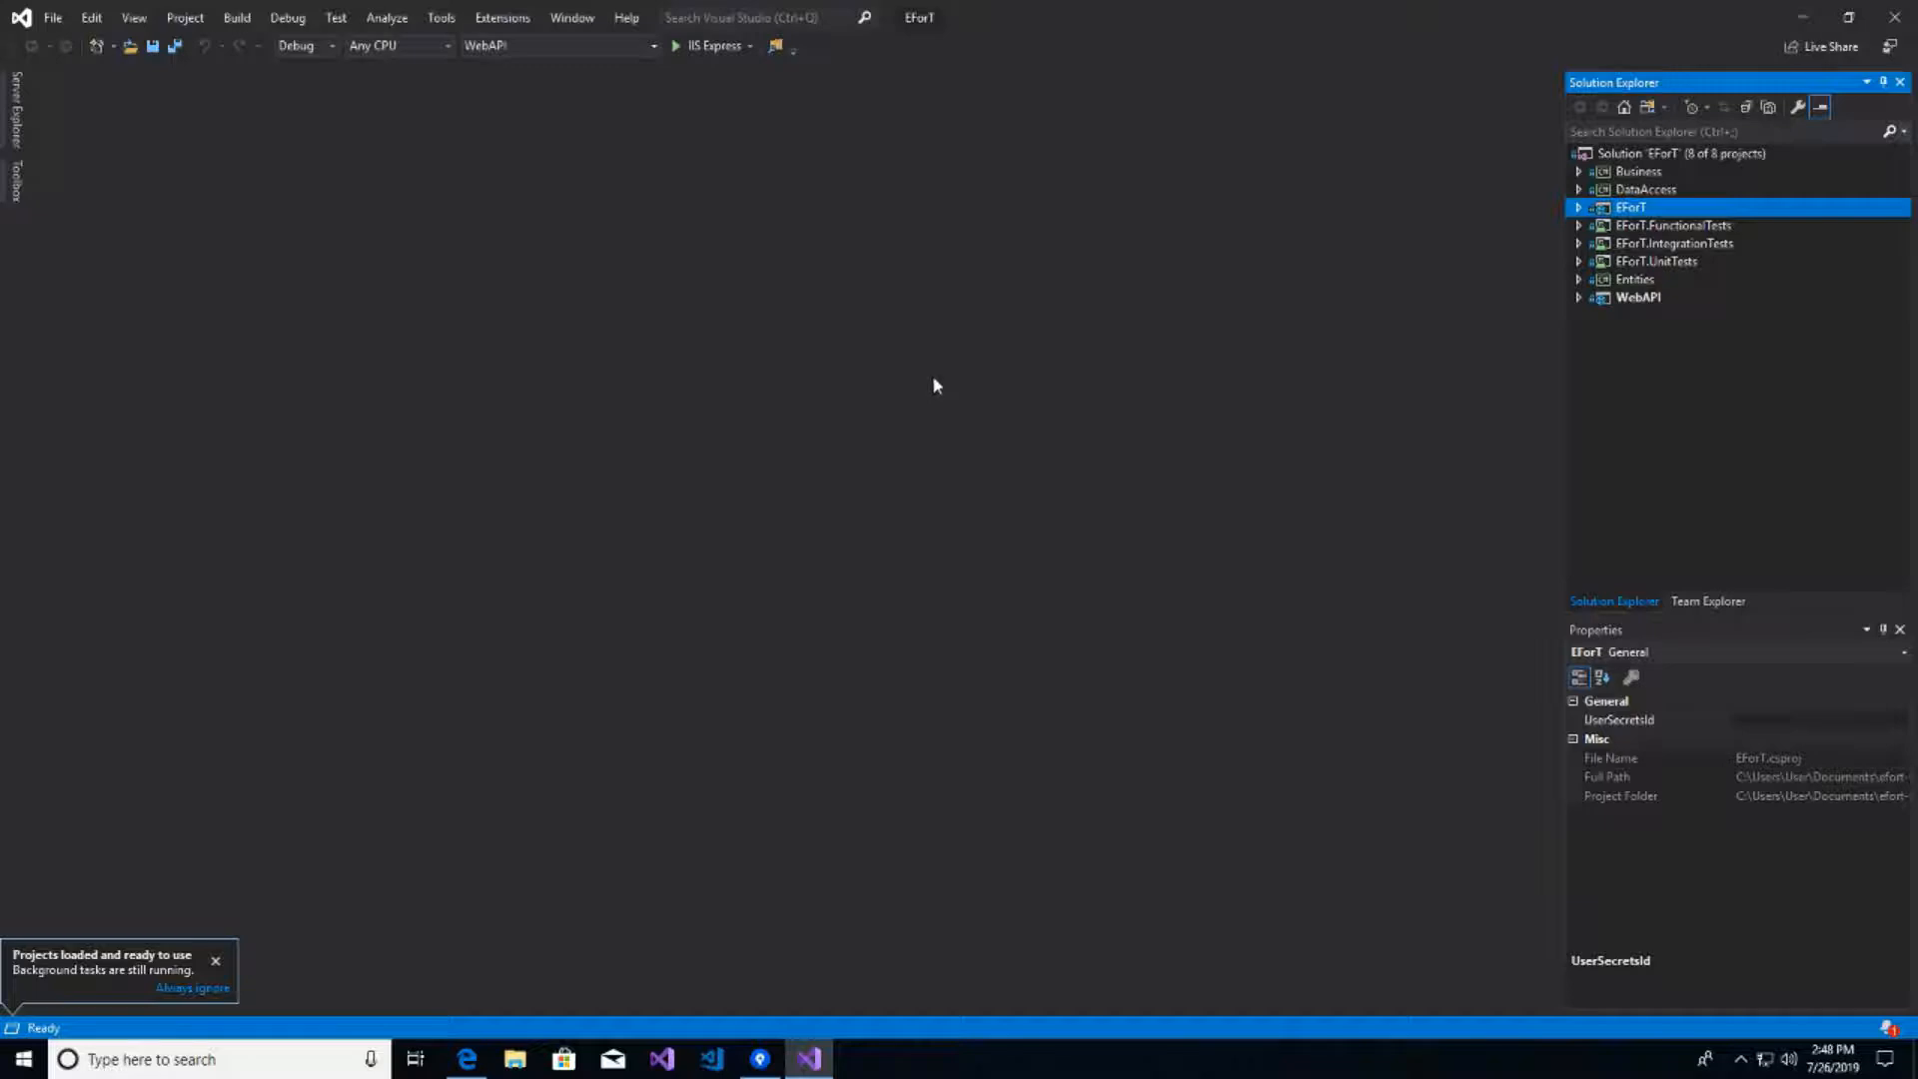
{"action": "left_click", "coordinate": [216, 959]}
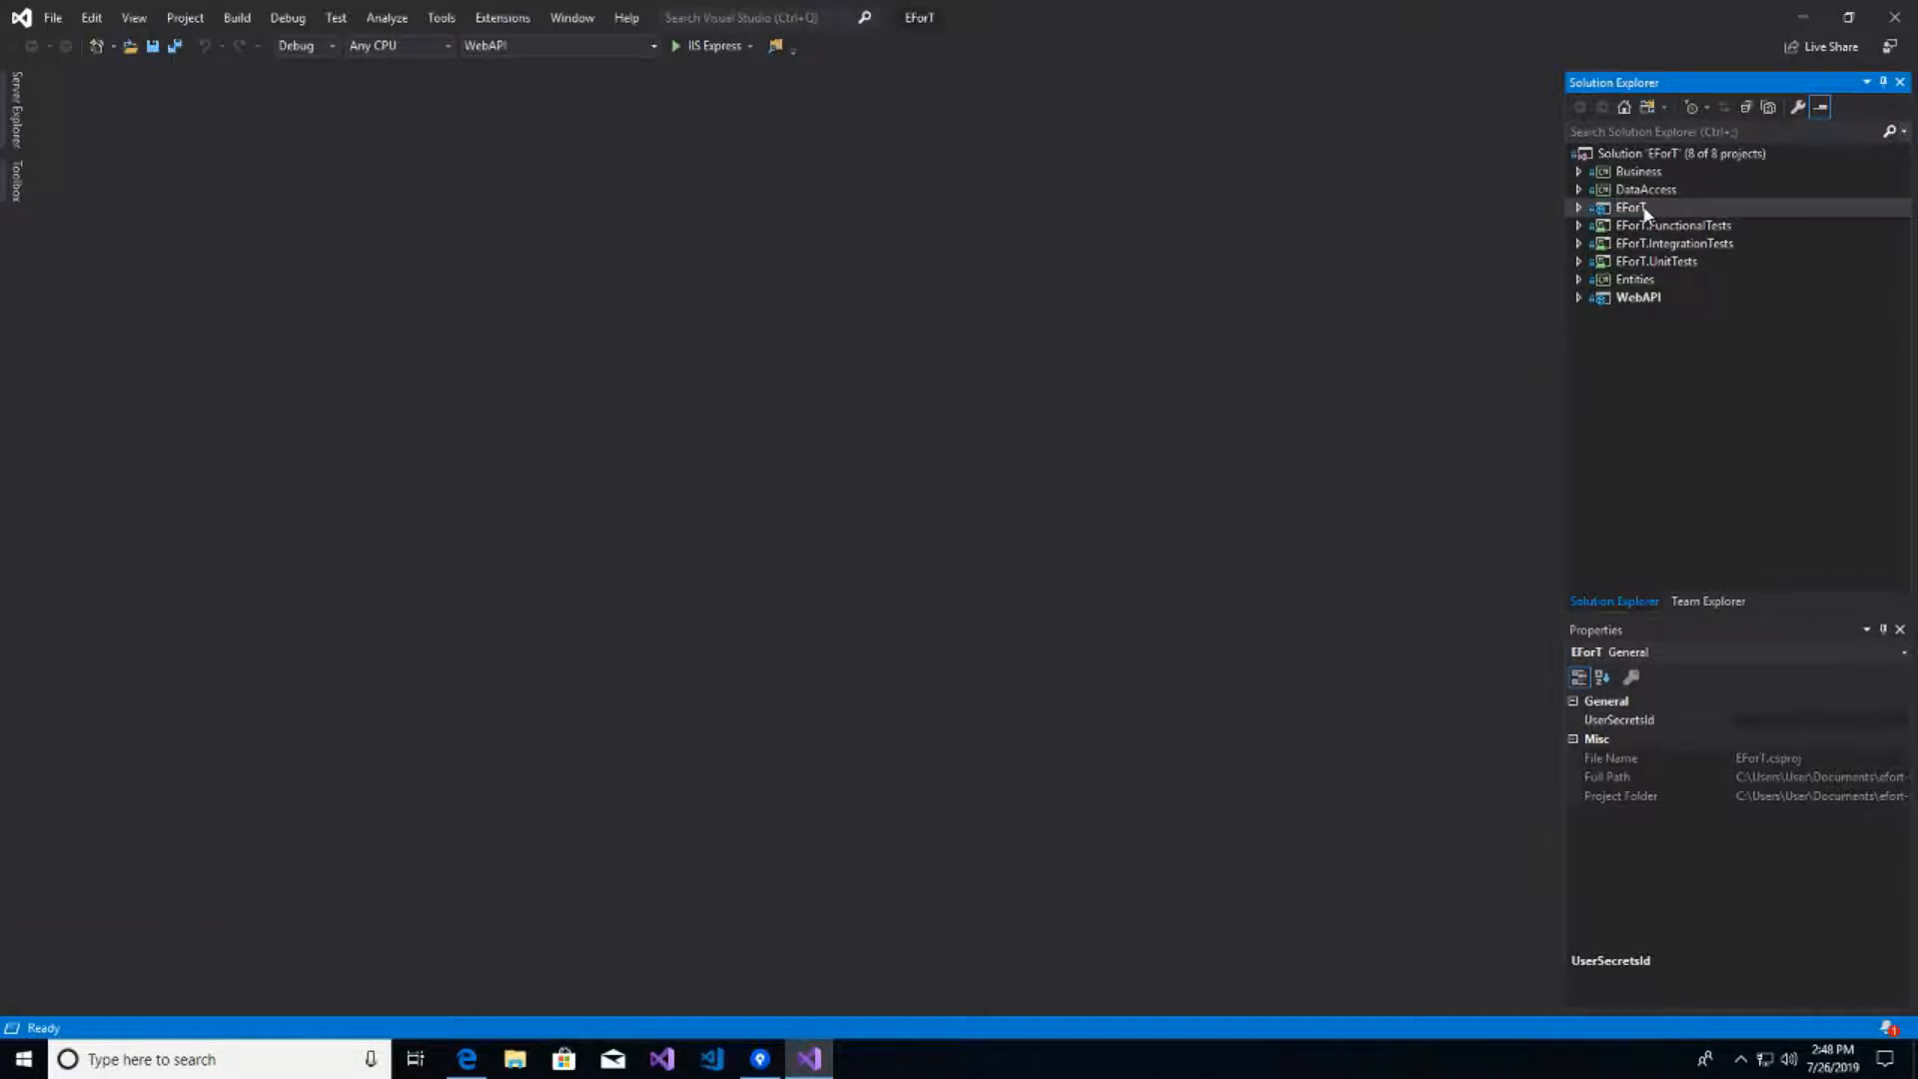
- Open the Package Manager Console and set WebAPI as the startup project
{"action": "left_click", "coordinate": [433, 18]}
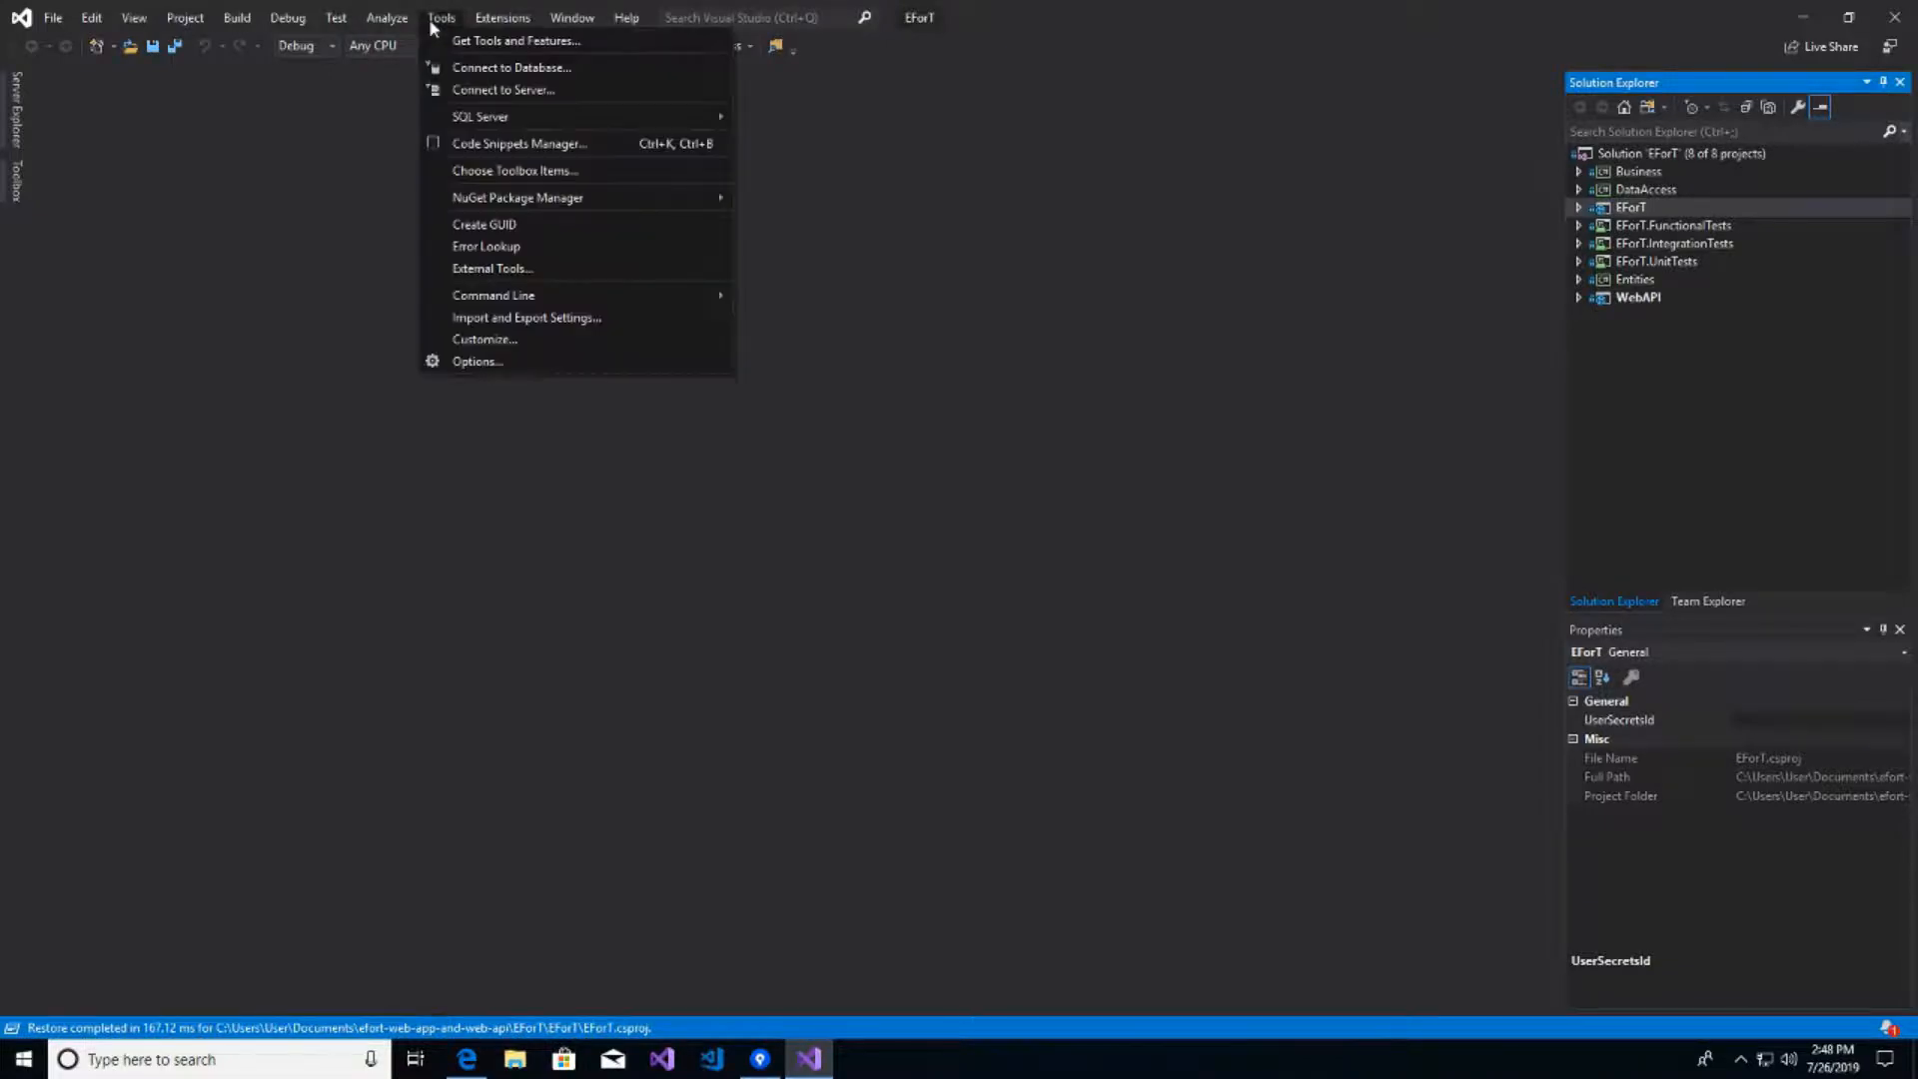
{"action": "mouse_move", "coordinate": [530, 204]}
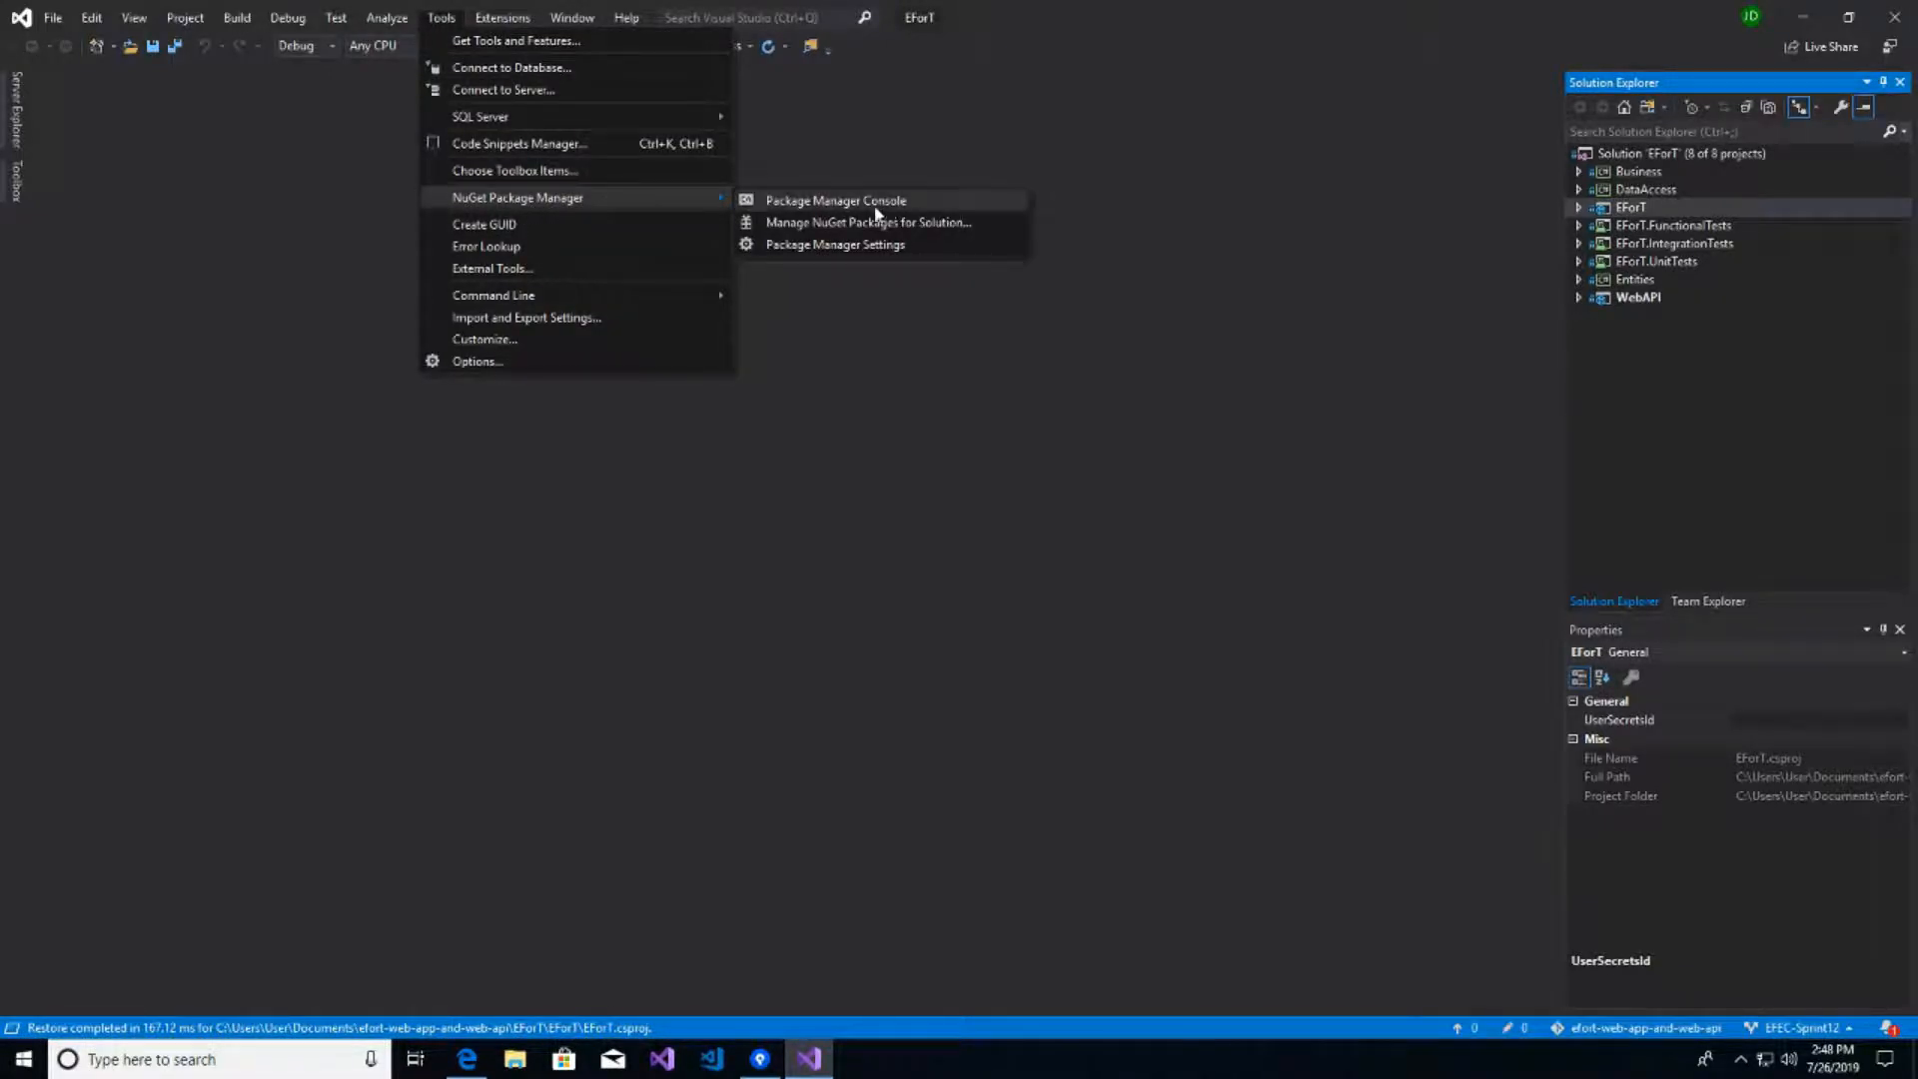
{"action": "left_click", "coordinate": [817, 204]}
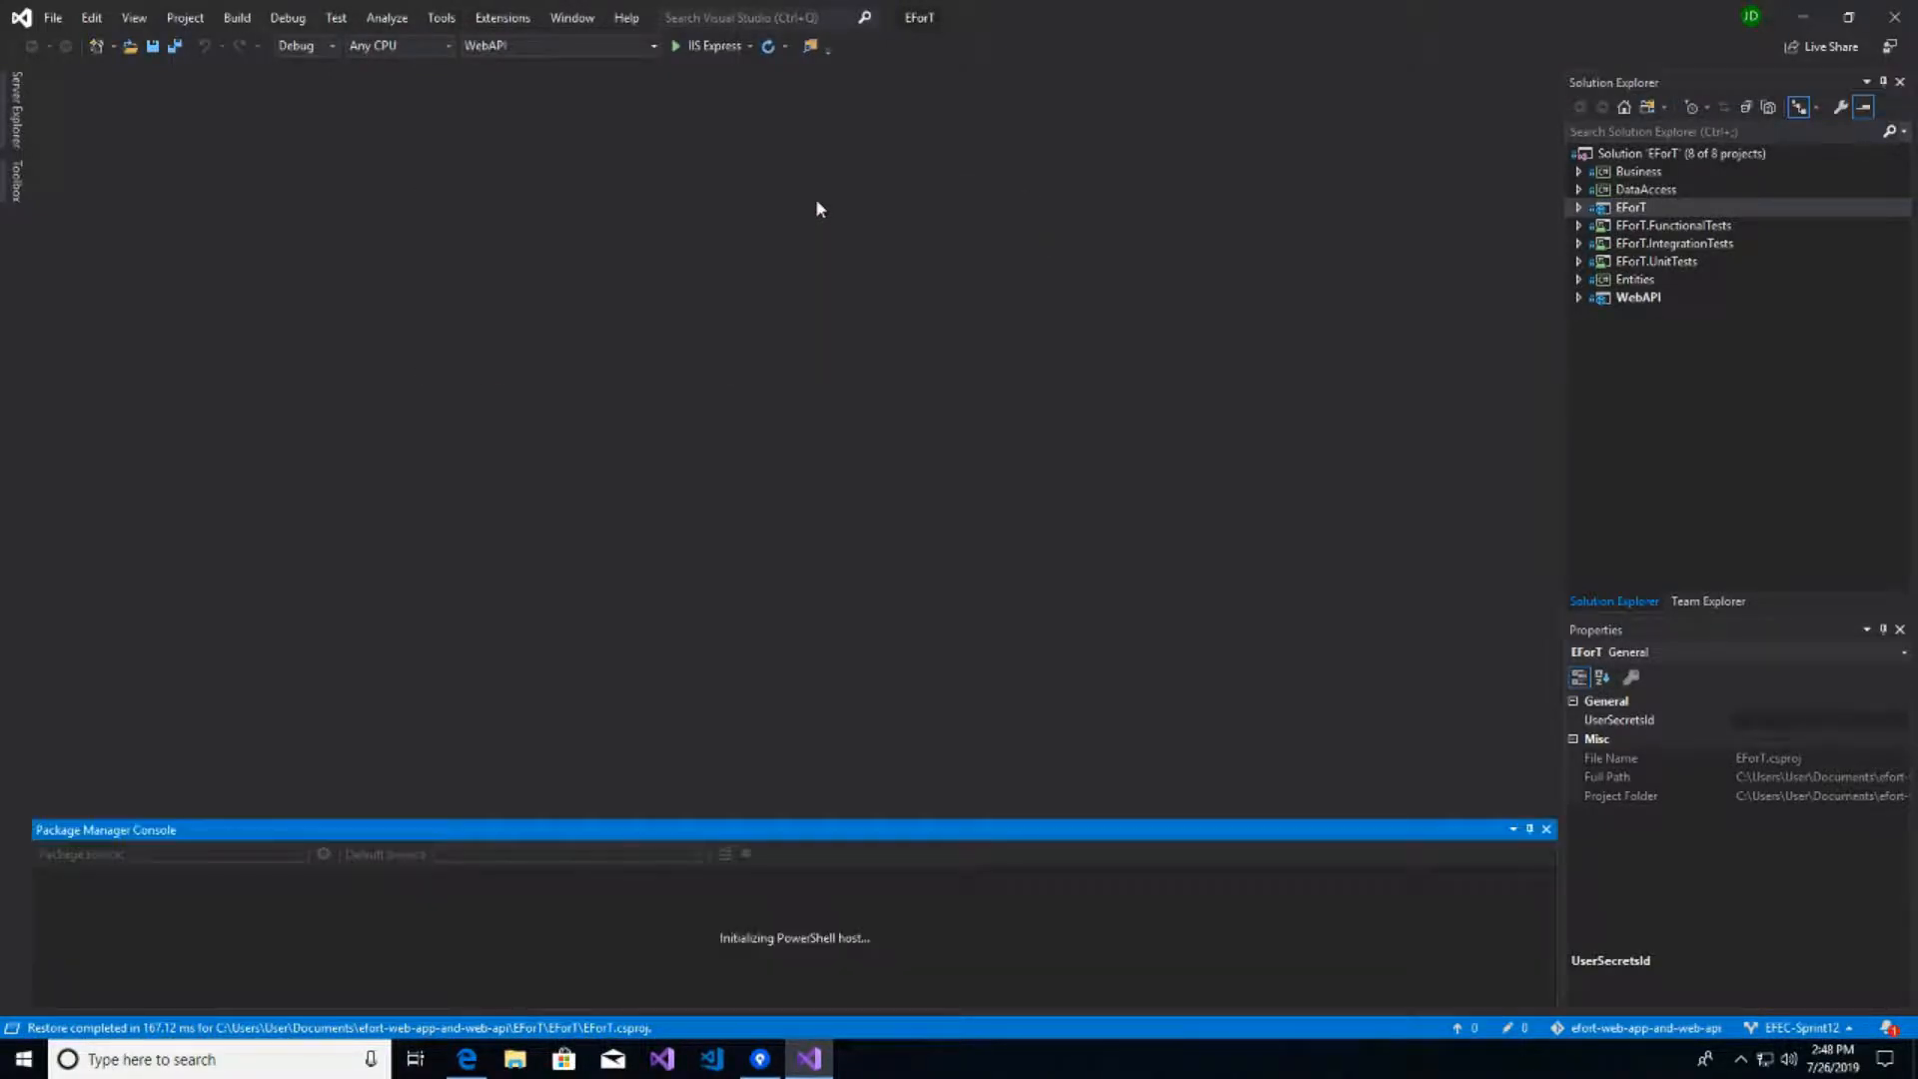
{"action": "left_click", "coordinate": [1637, 300]}
{"action": "right_click", "coordinate": [1639, 302]}
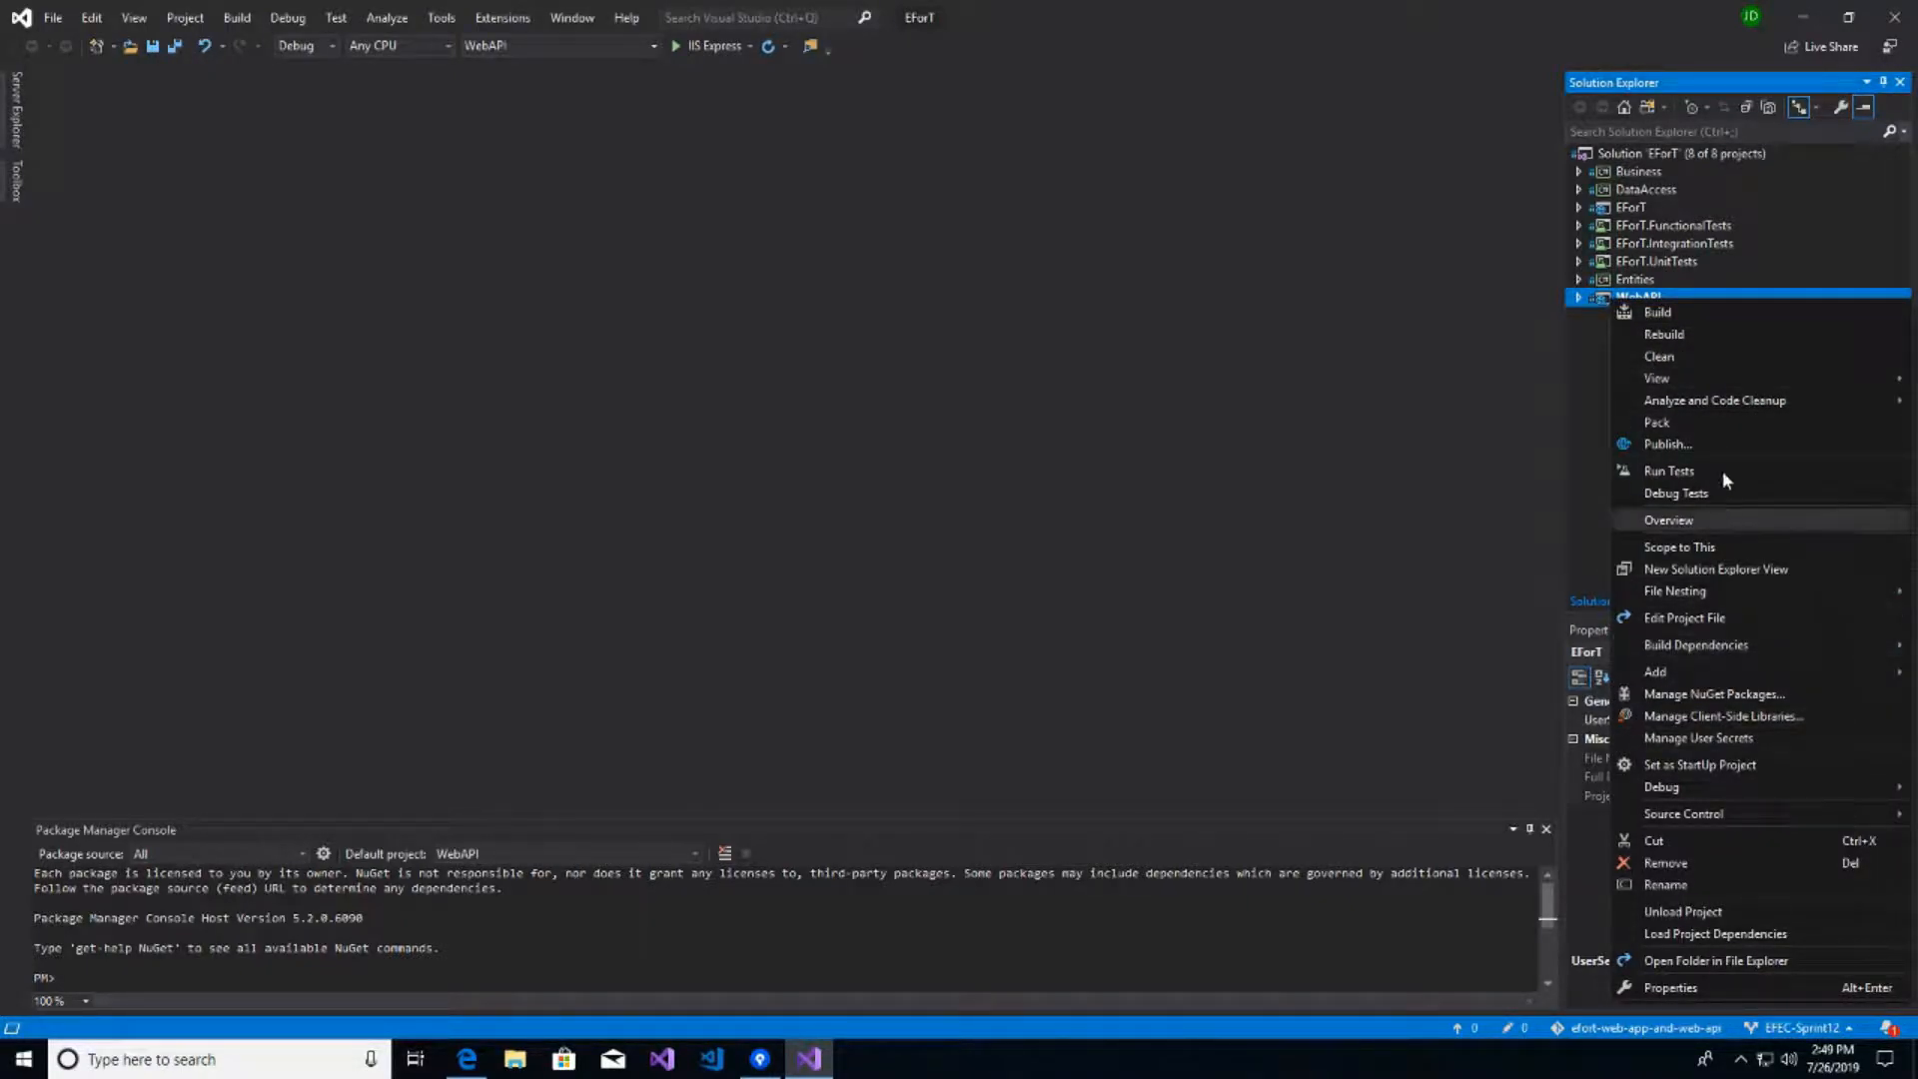
{"action": "left_click", "coordinate": [1693, 765]}
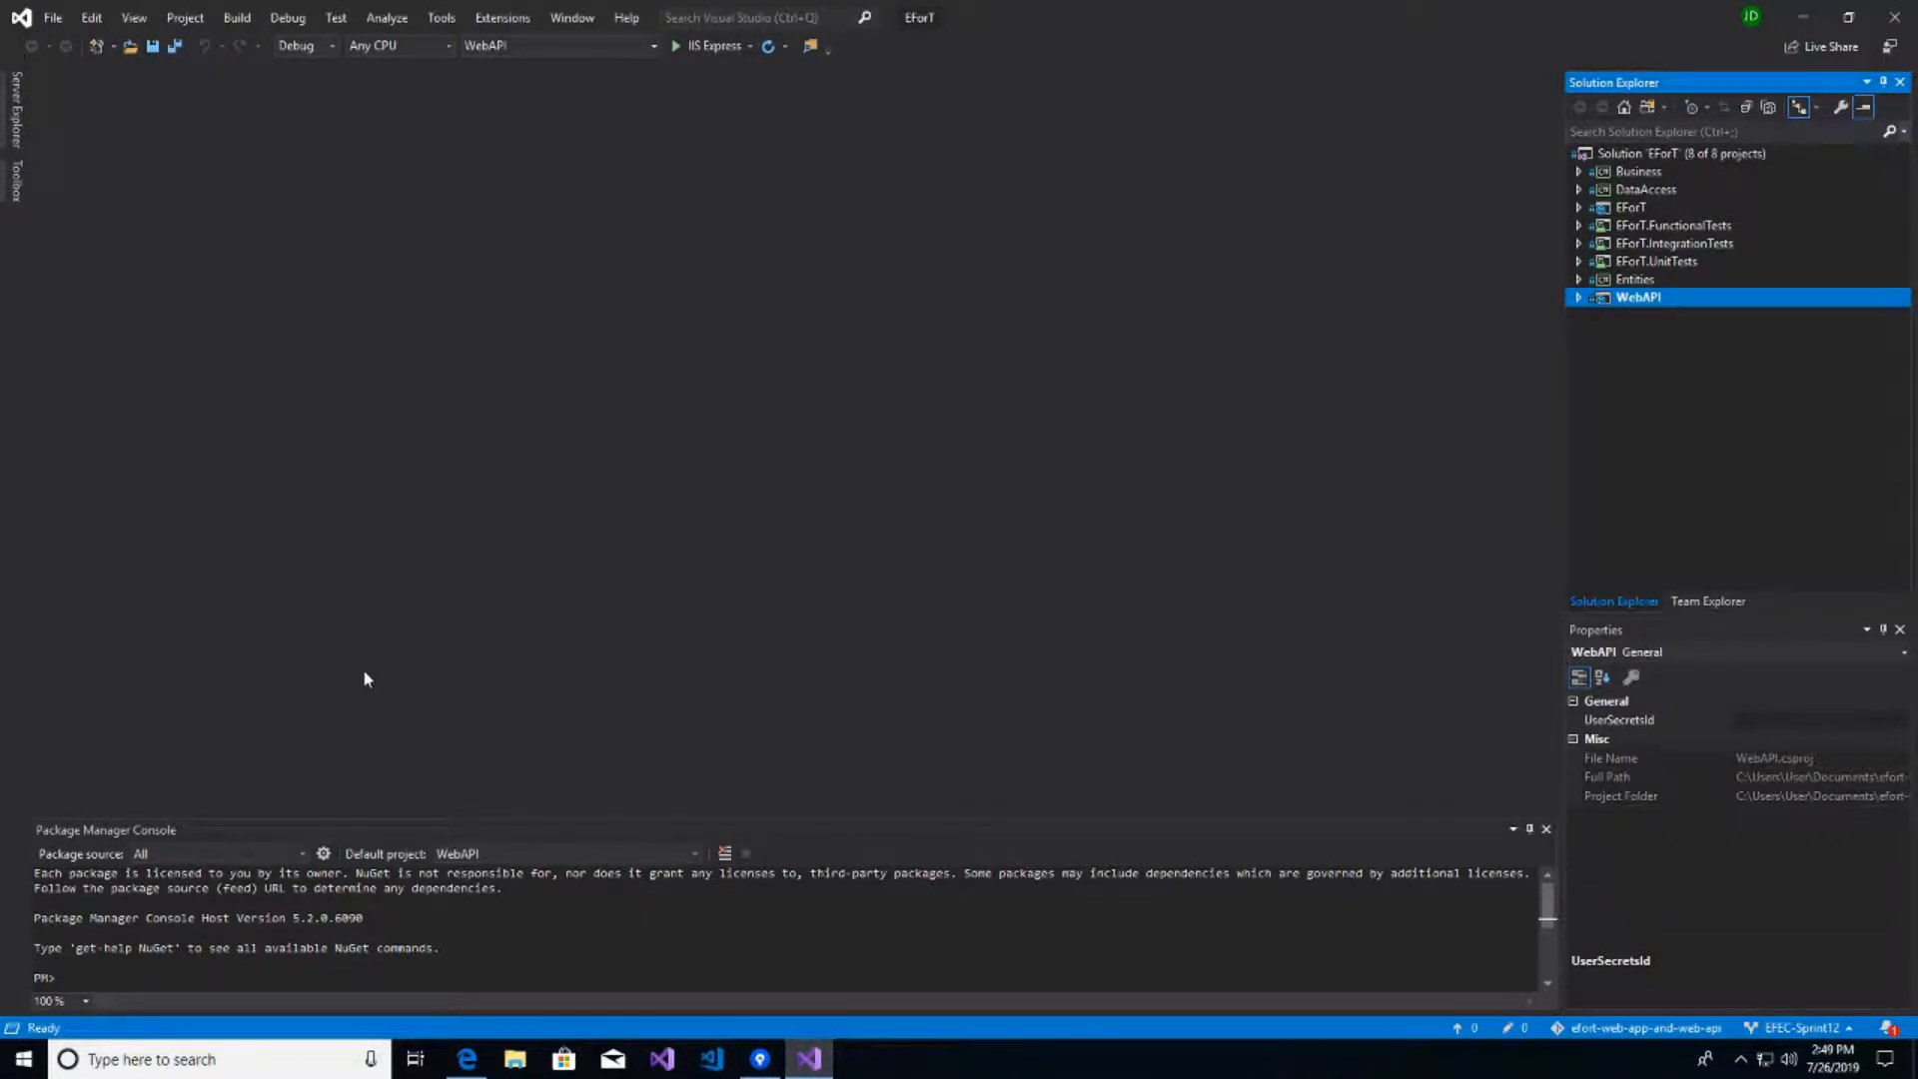
- Make DataAccess the console's default project, re-setting WebAPI as the startup project
{"action": "left_click", "coordinate": [694, 855]}
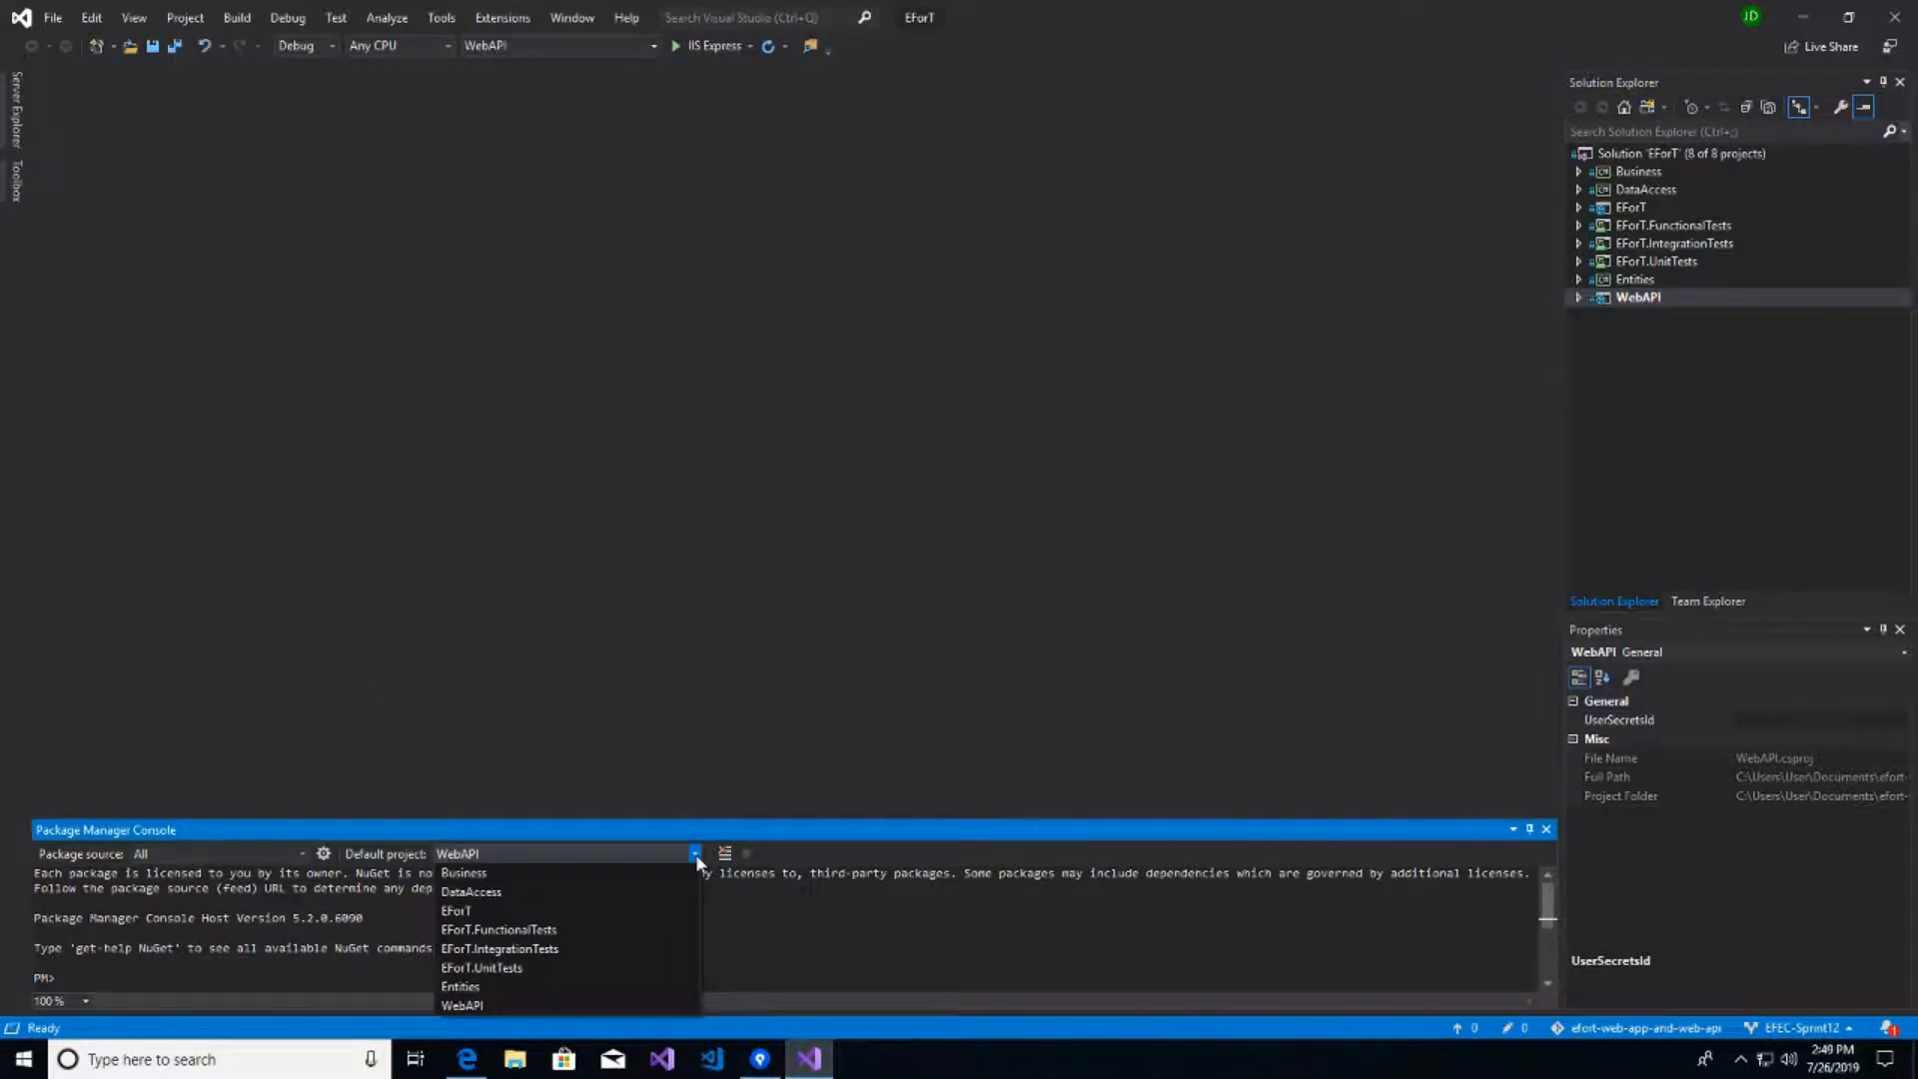
{"action": "left_click", "coordinate": [489, 892]}
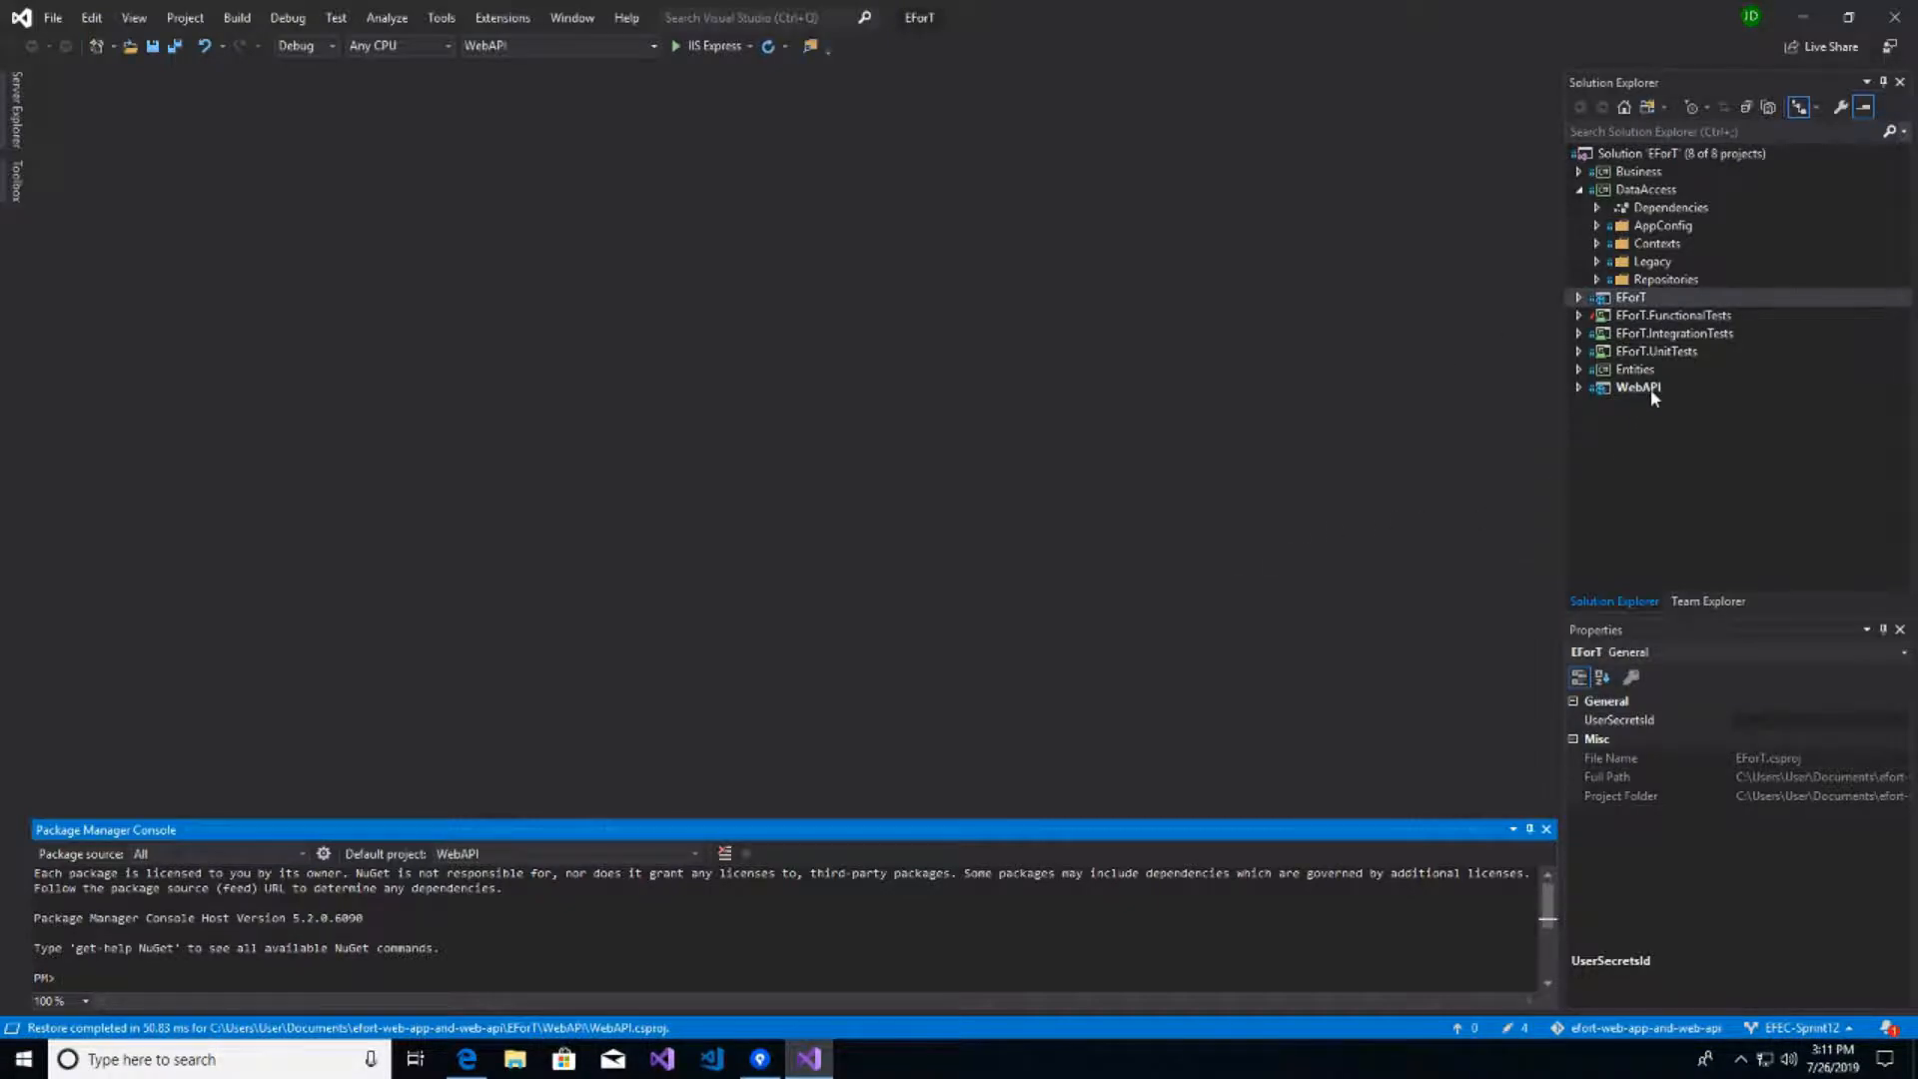
{"action": "right_click", "coordinate": [1651, 387]}
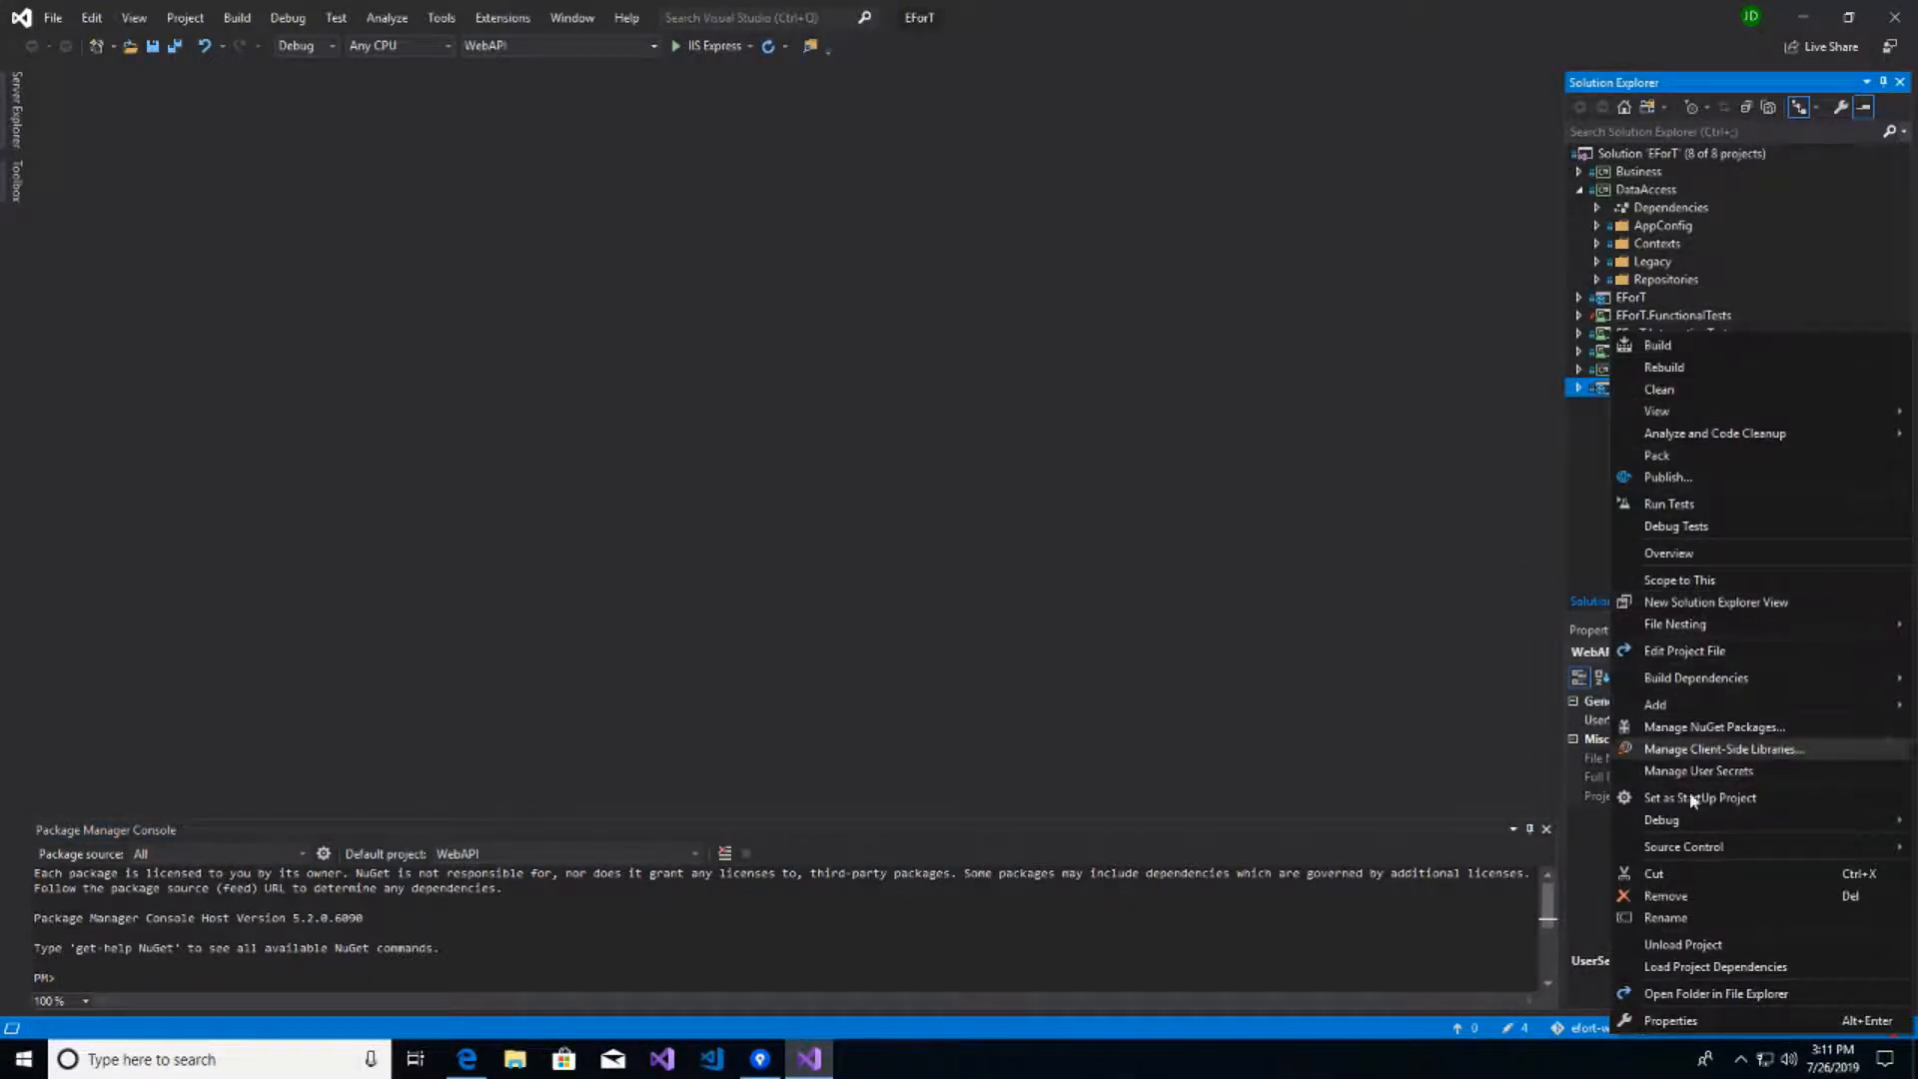
{"action": "left_click", "coordinate": [1724, 799]}
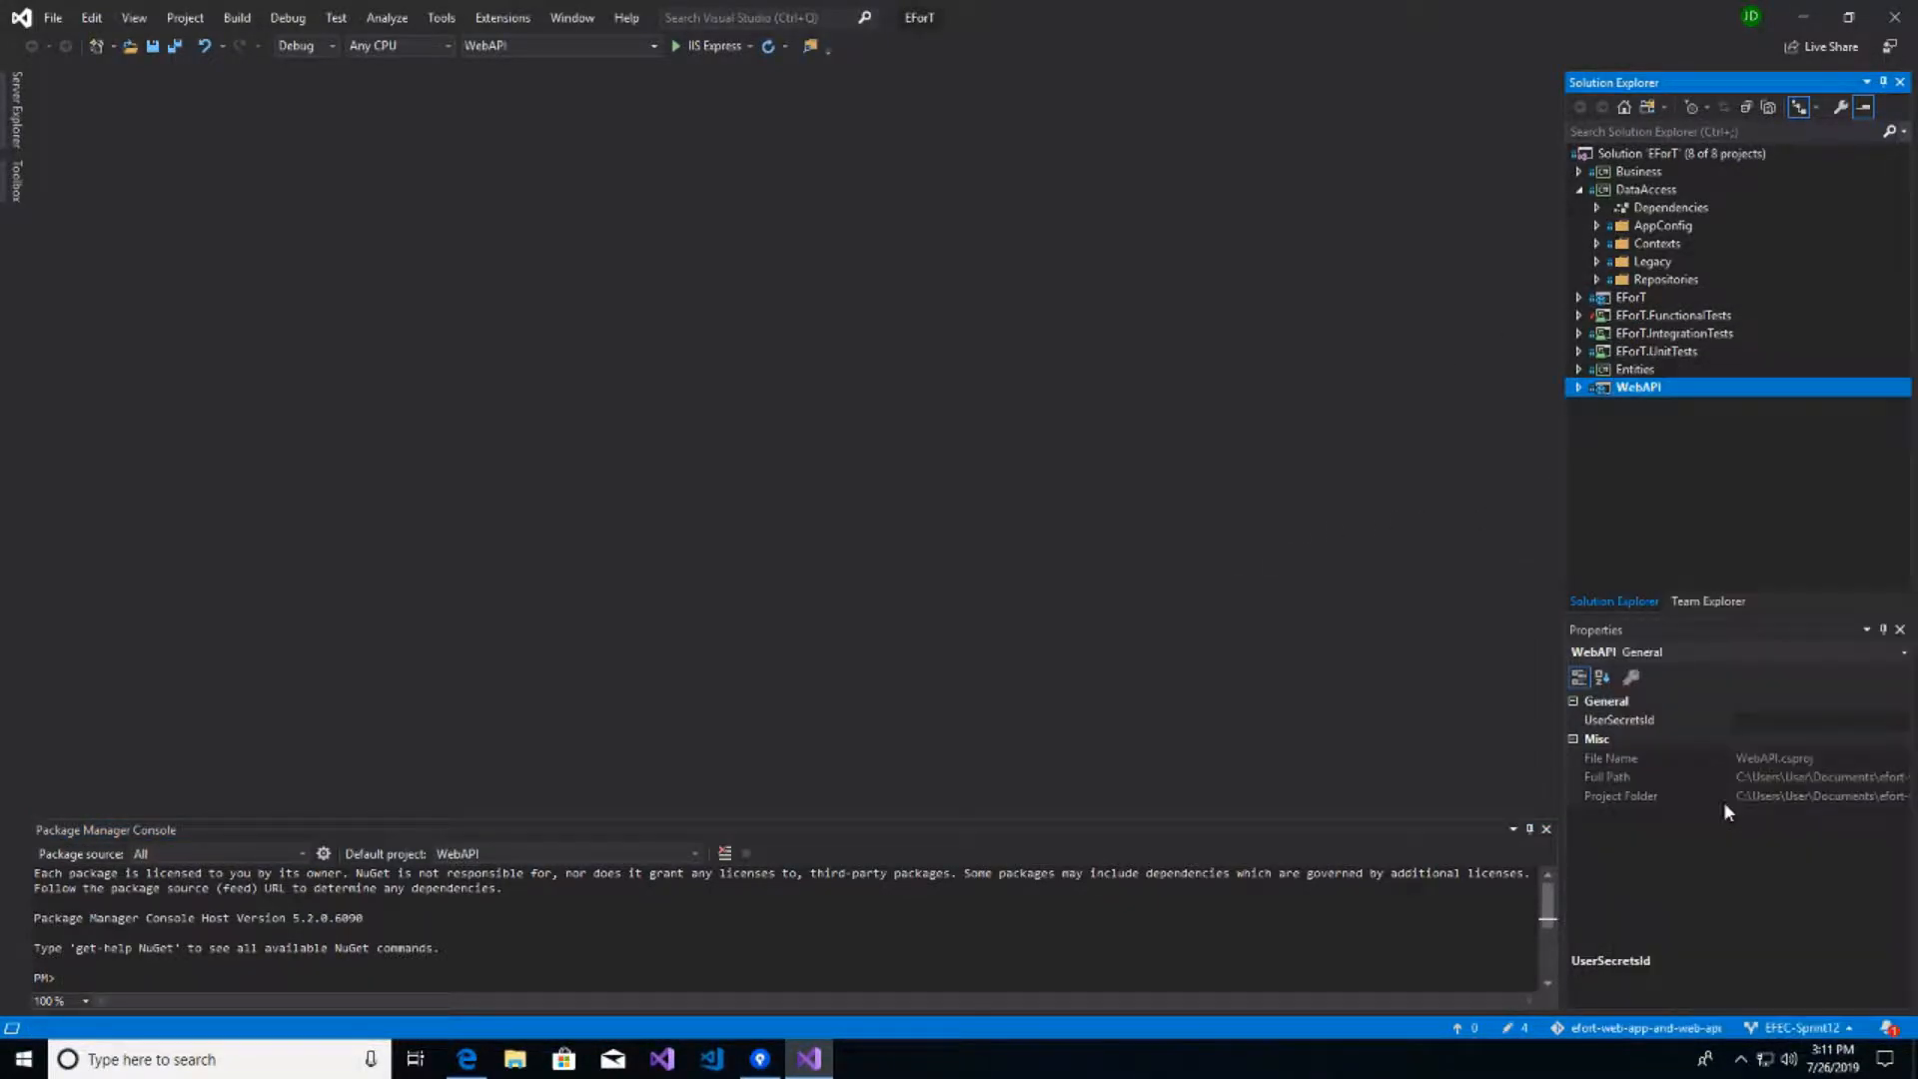
{"action": "left_click", "coordinate": [694, 855]}
{"action": "left_click", "coordinate": [553, 892]}
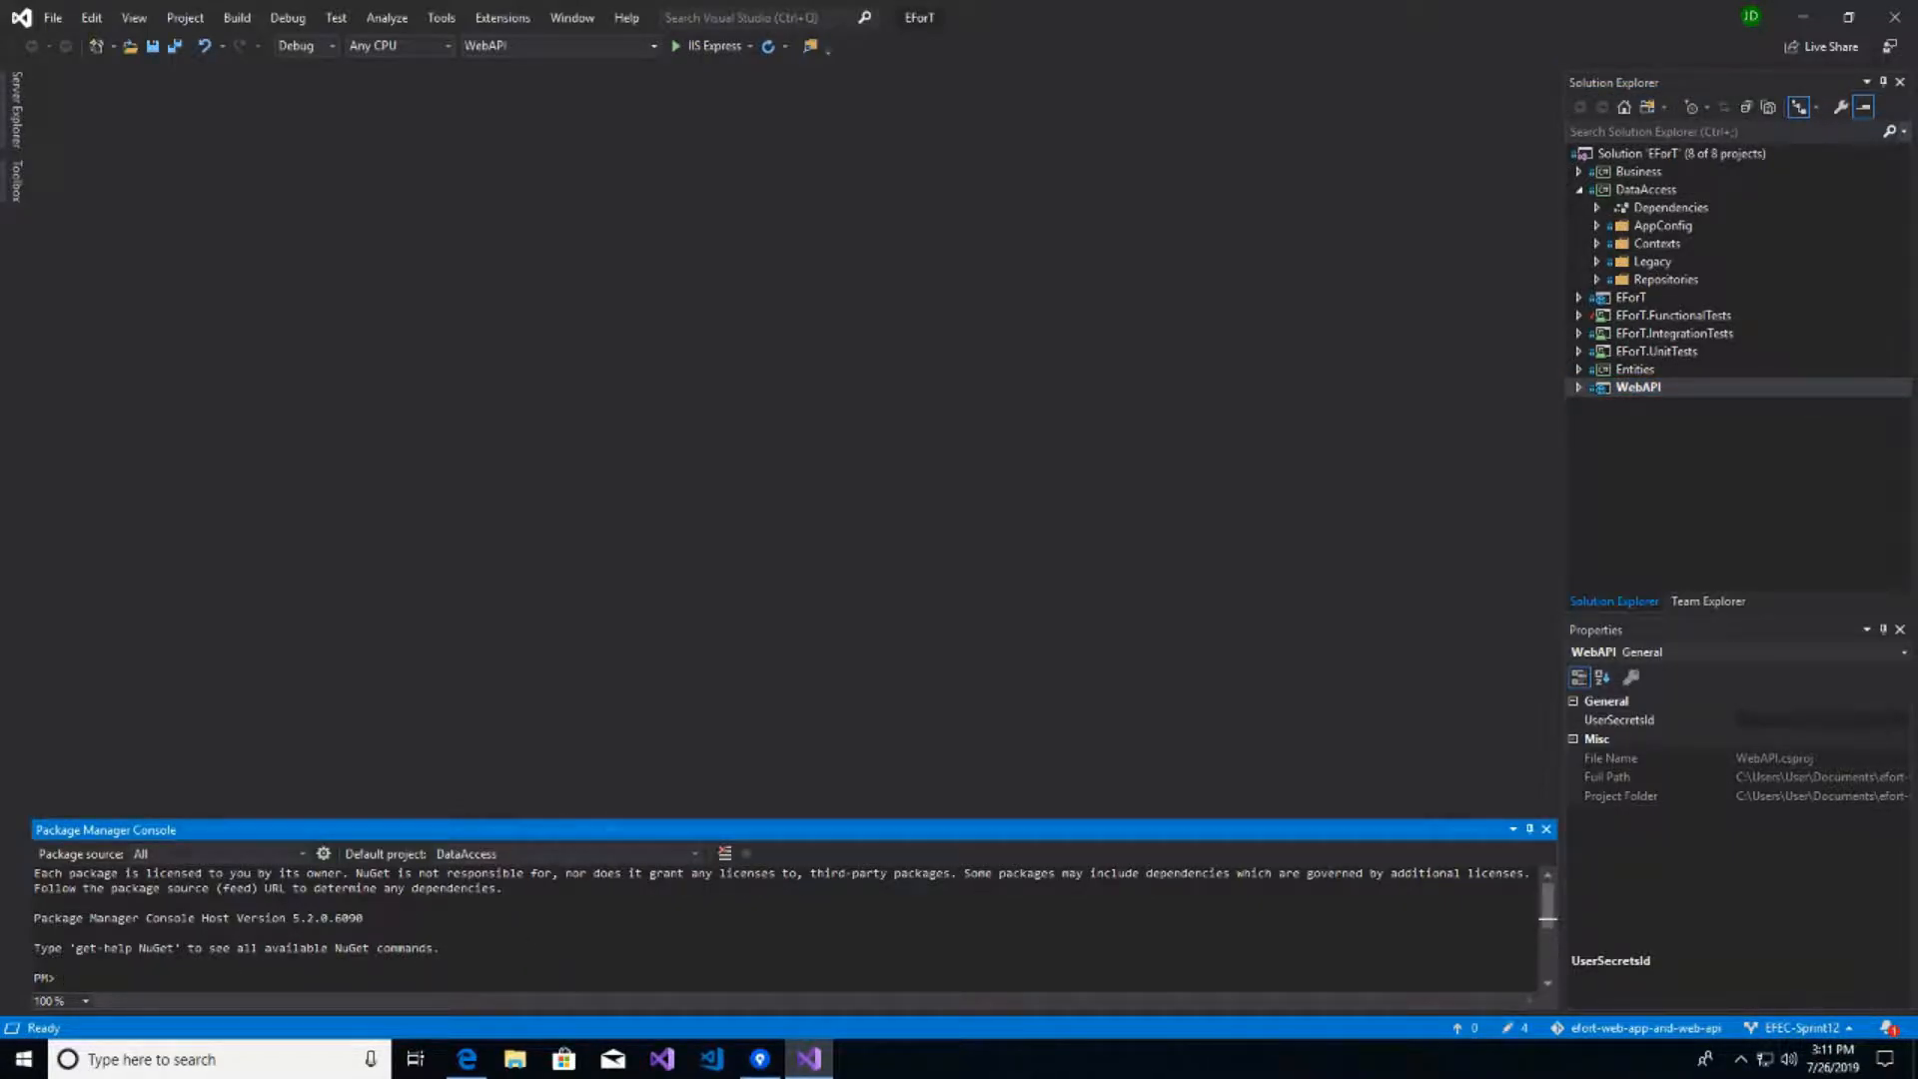
- Run 'Add-Migration DataAccess.Contexts.EfortContext' in the Package Manager Console
{"action": "left_click", "coordinate": [116, 986]}
{"action": "type", "text": "Add-Migration DataAccess.Contexts.EfortContext"}
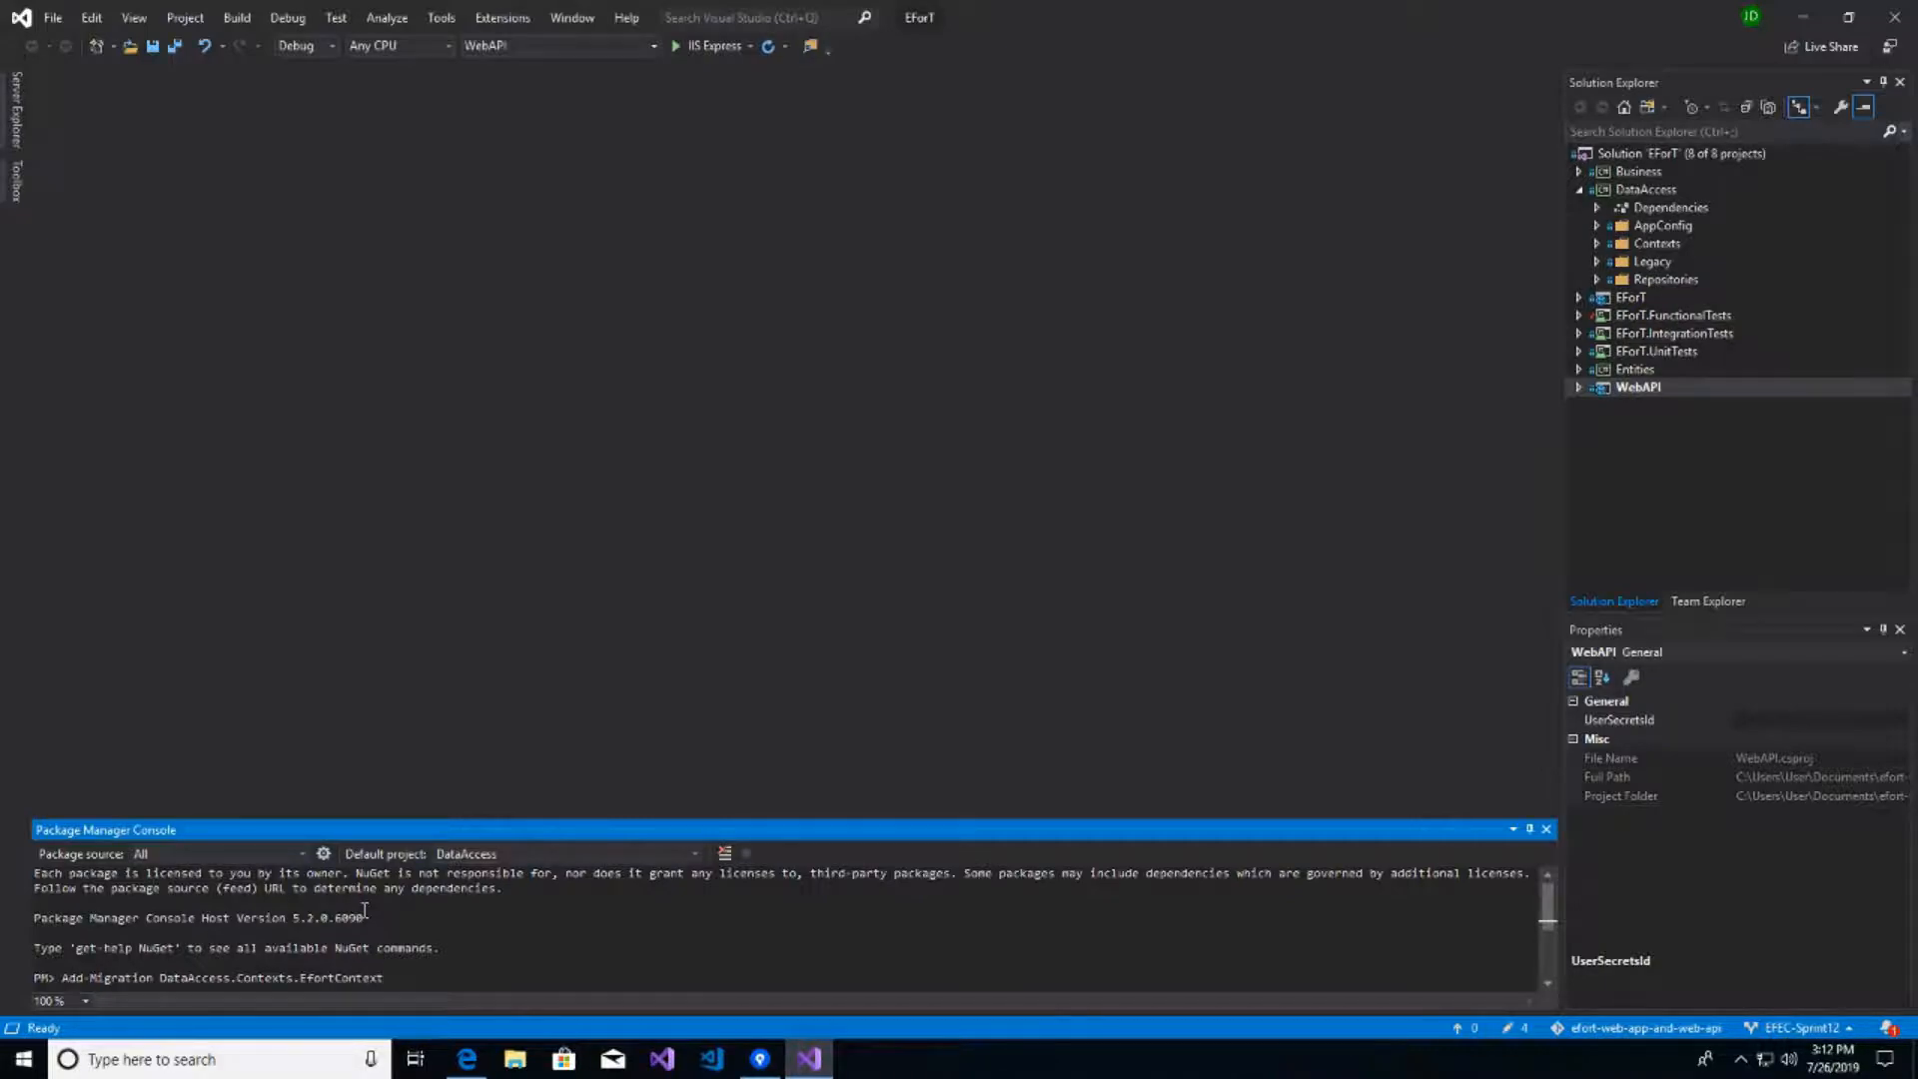
{"action": "key", "text": "Return"}
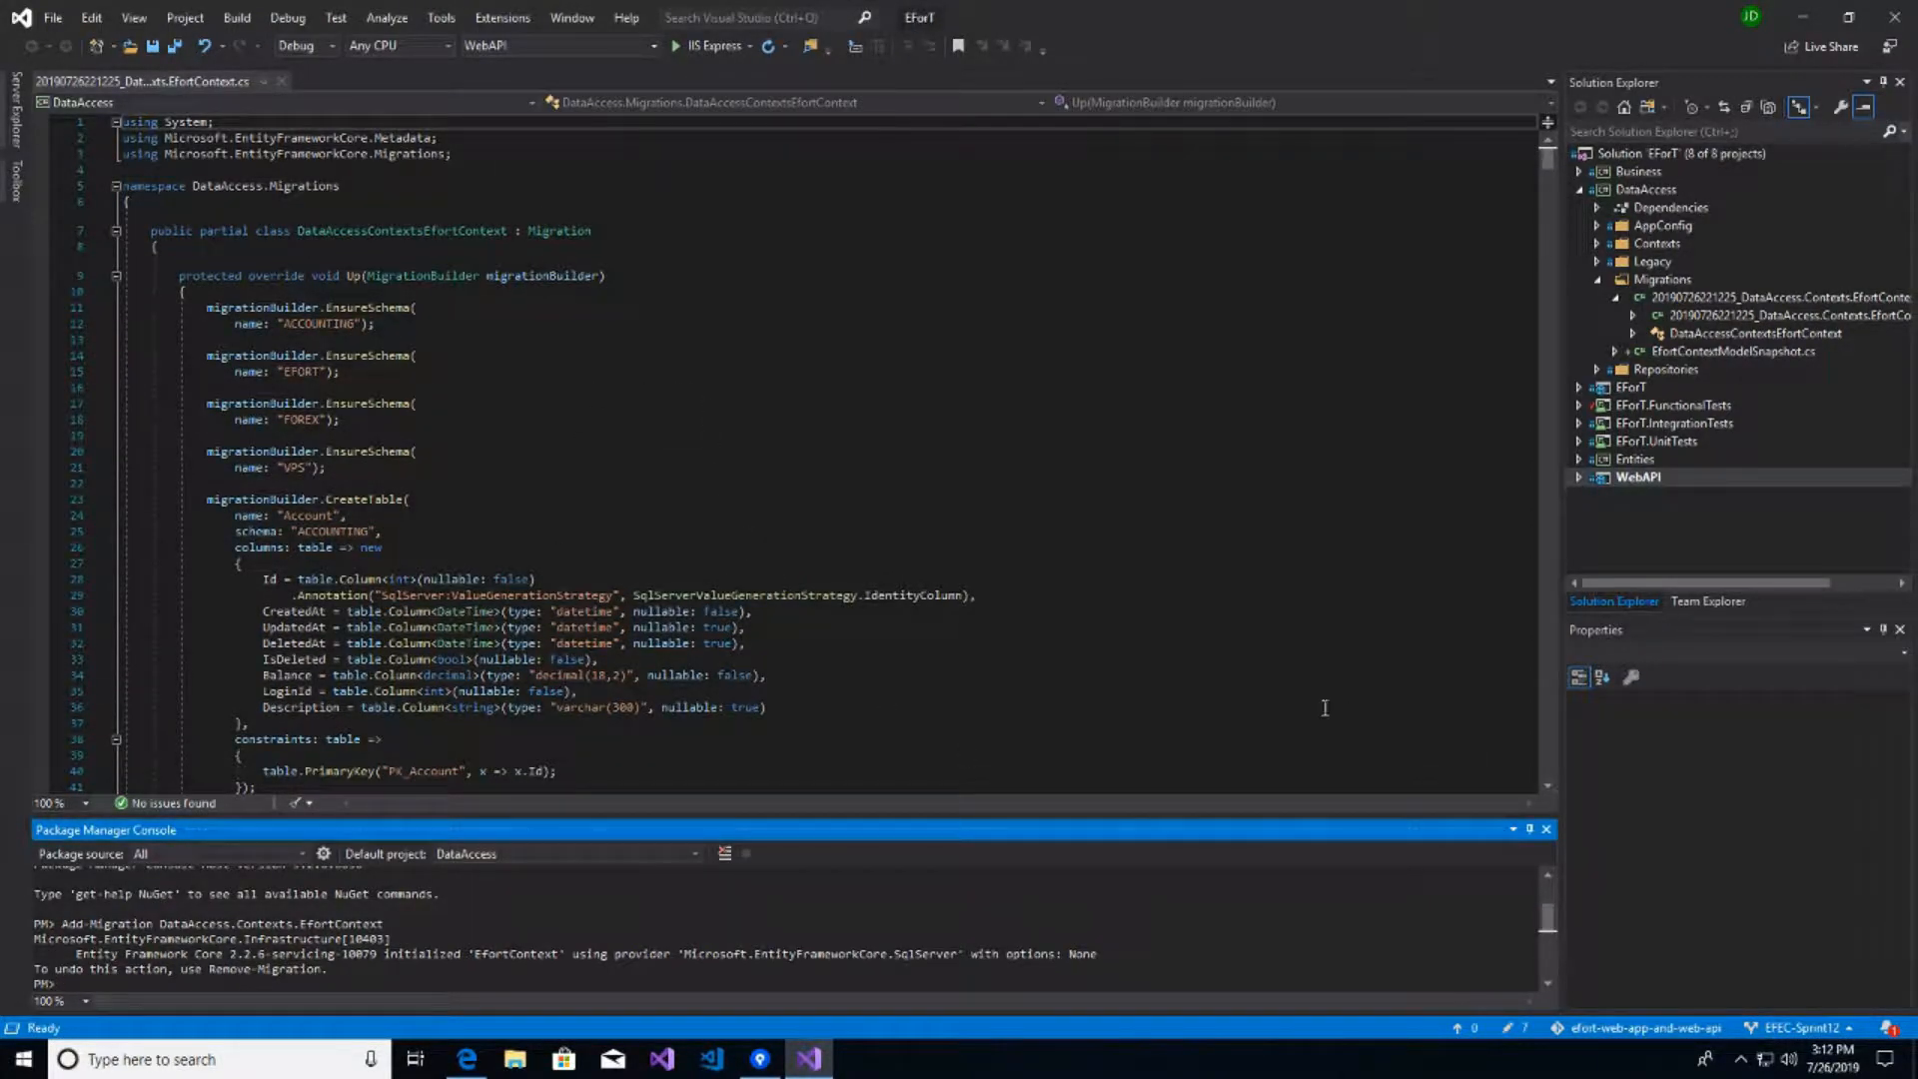
- Run 'Update-Database', which fails with a login error
{"action": "scroll", "coordinate": [393, 962], "scroll_direction": "down", "scroll_amount": 1}
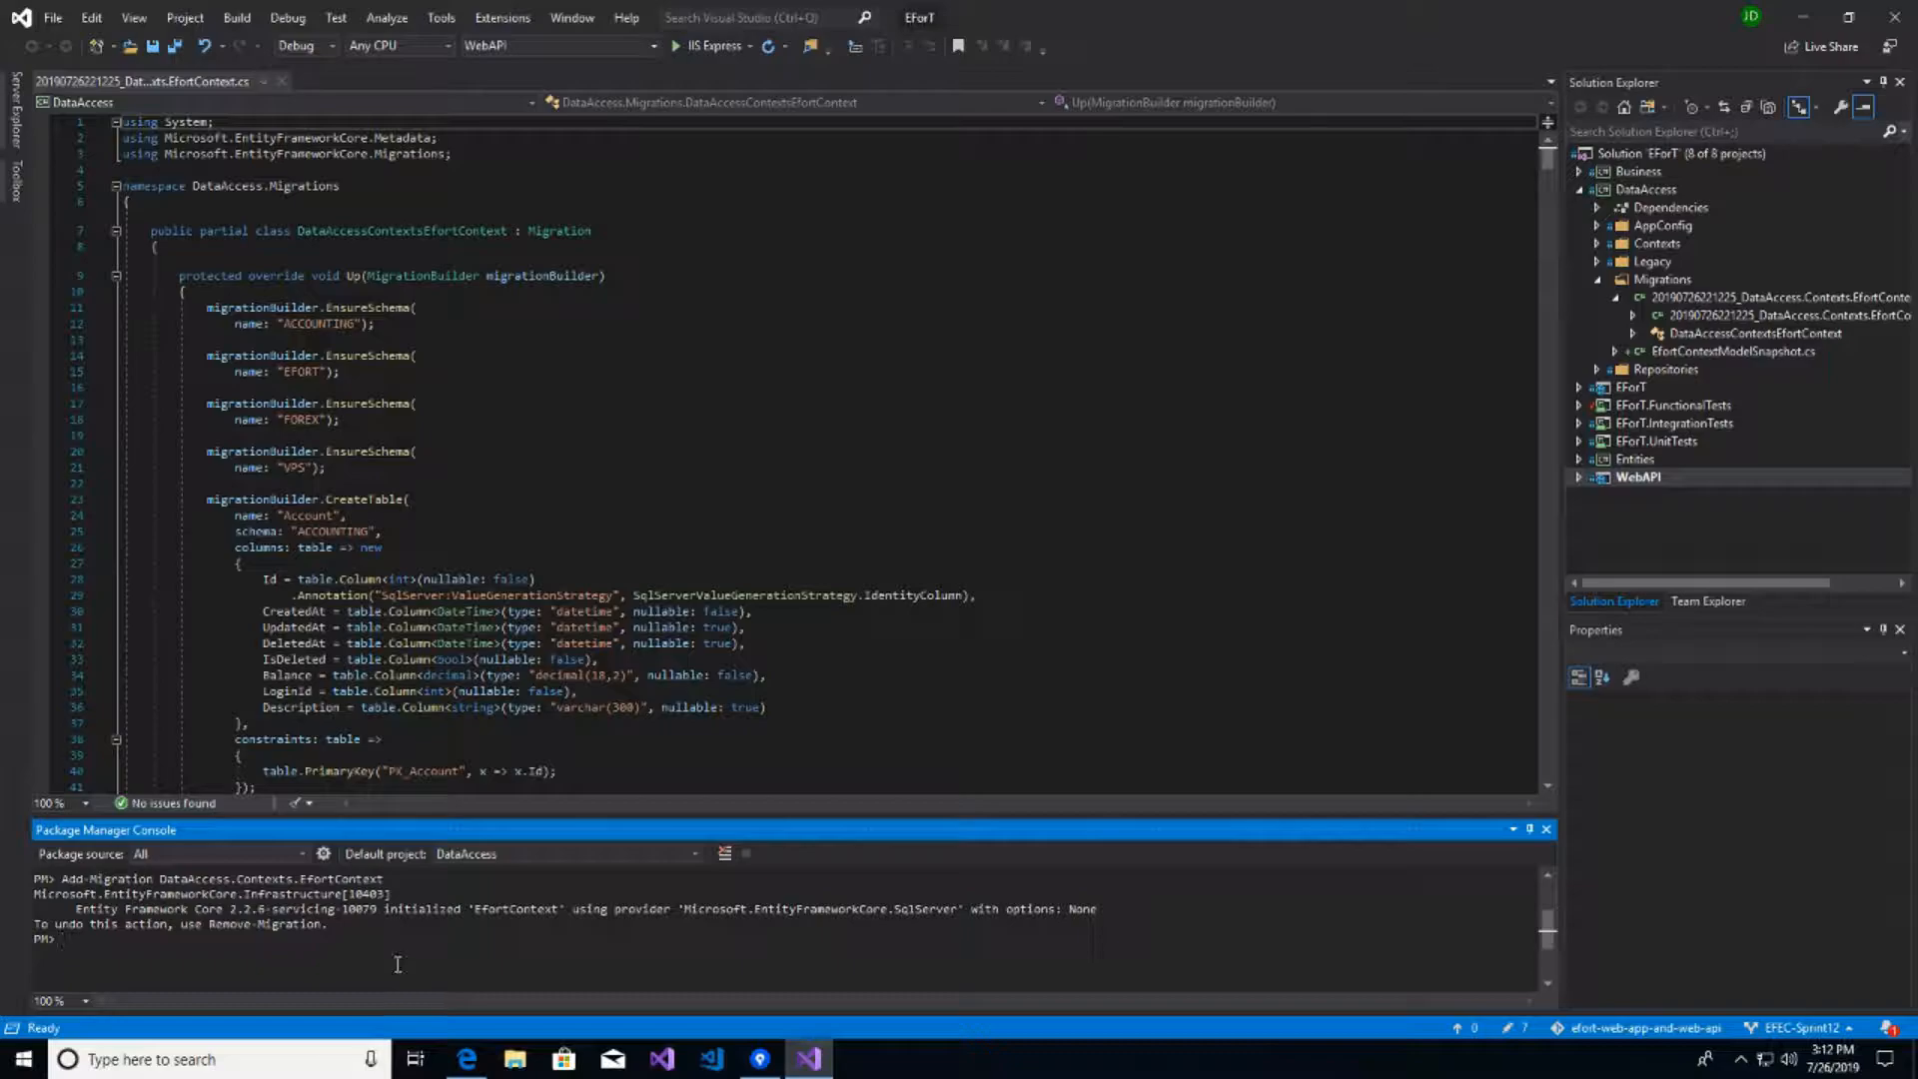
{"action": "type", "text": "Update-Database"}
{"action": "key", "text": "Return"}
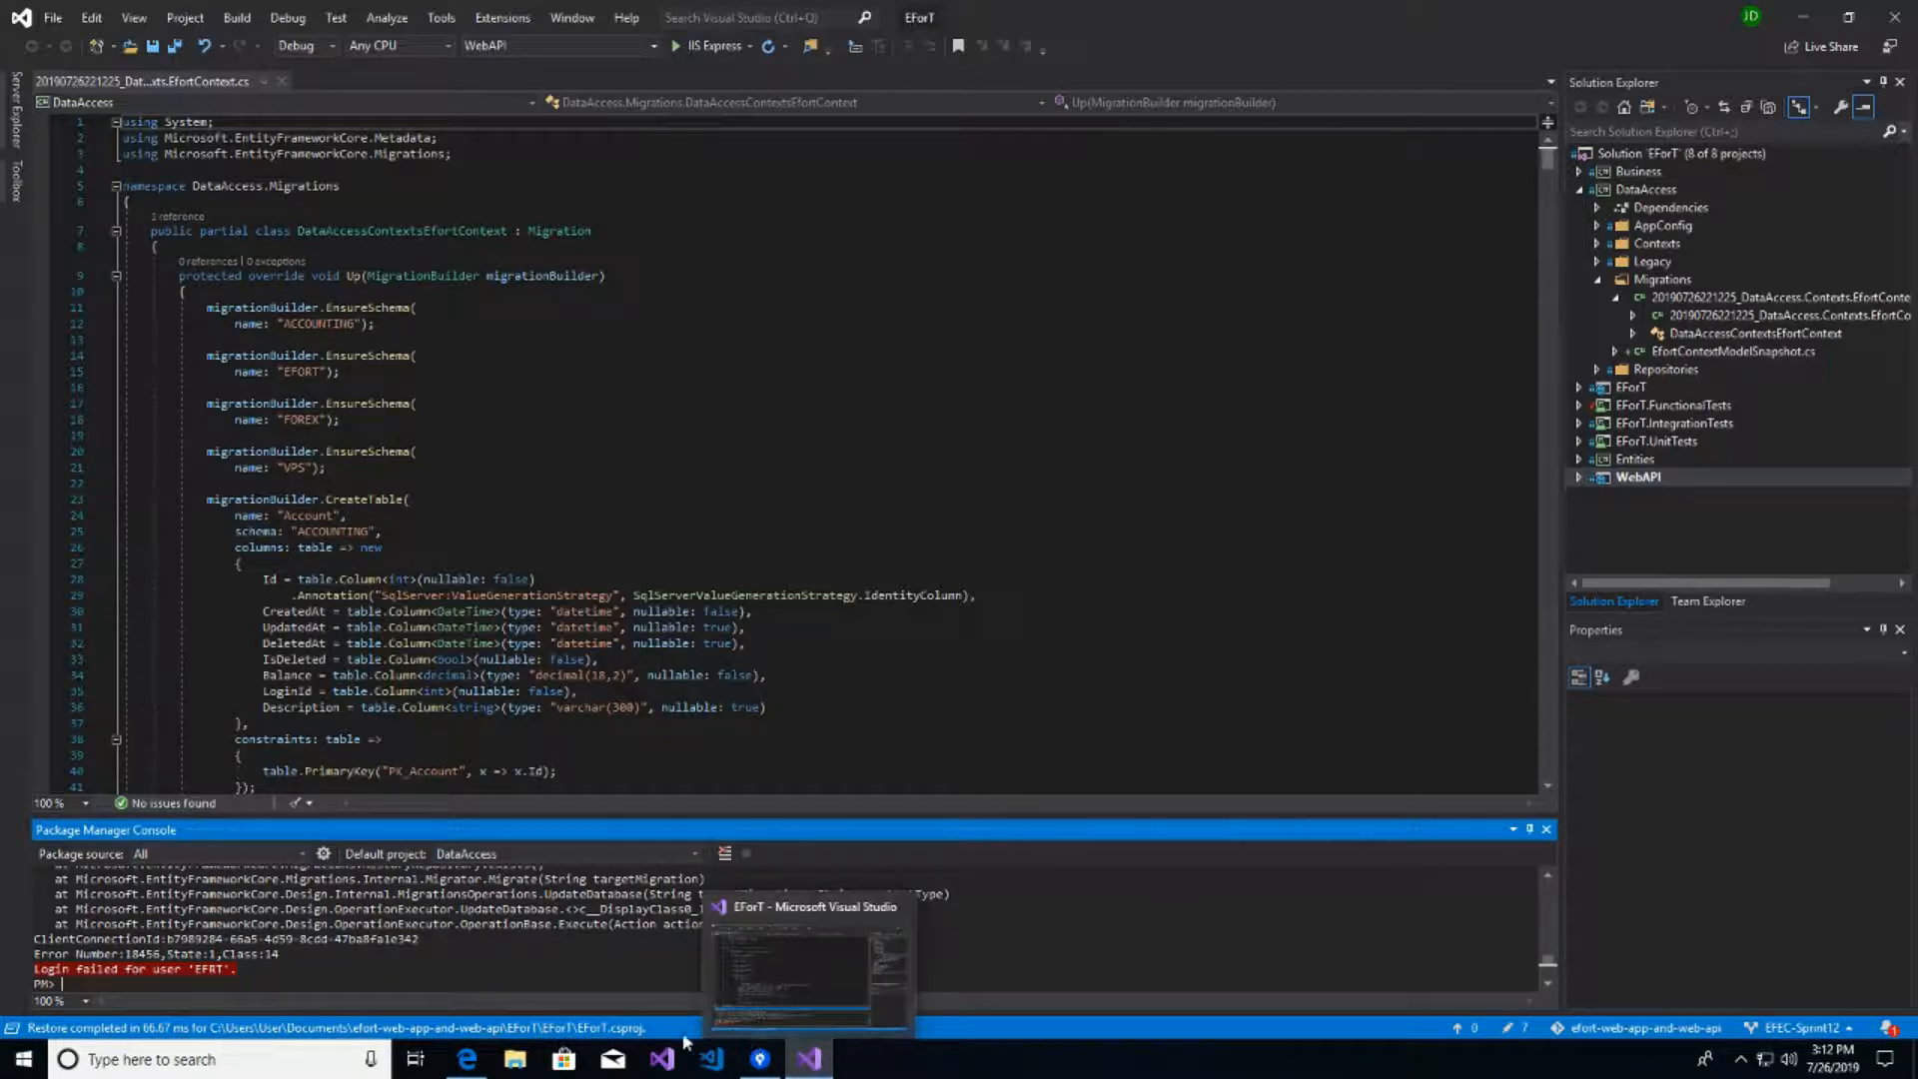
- Launch SQL Server Management Studio 18 and connect to the localhost server
{"action": "left_click", "coordinate": [199, 1064]}
{"action": "type", "text": "sql"}
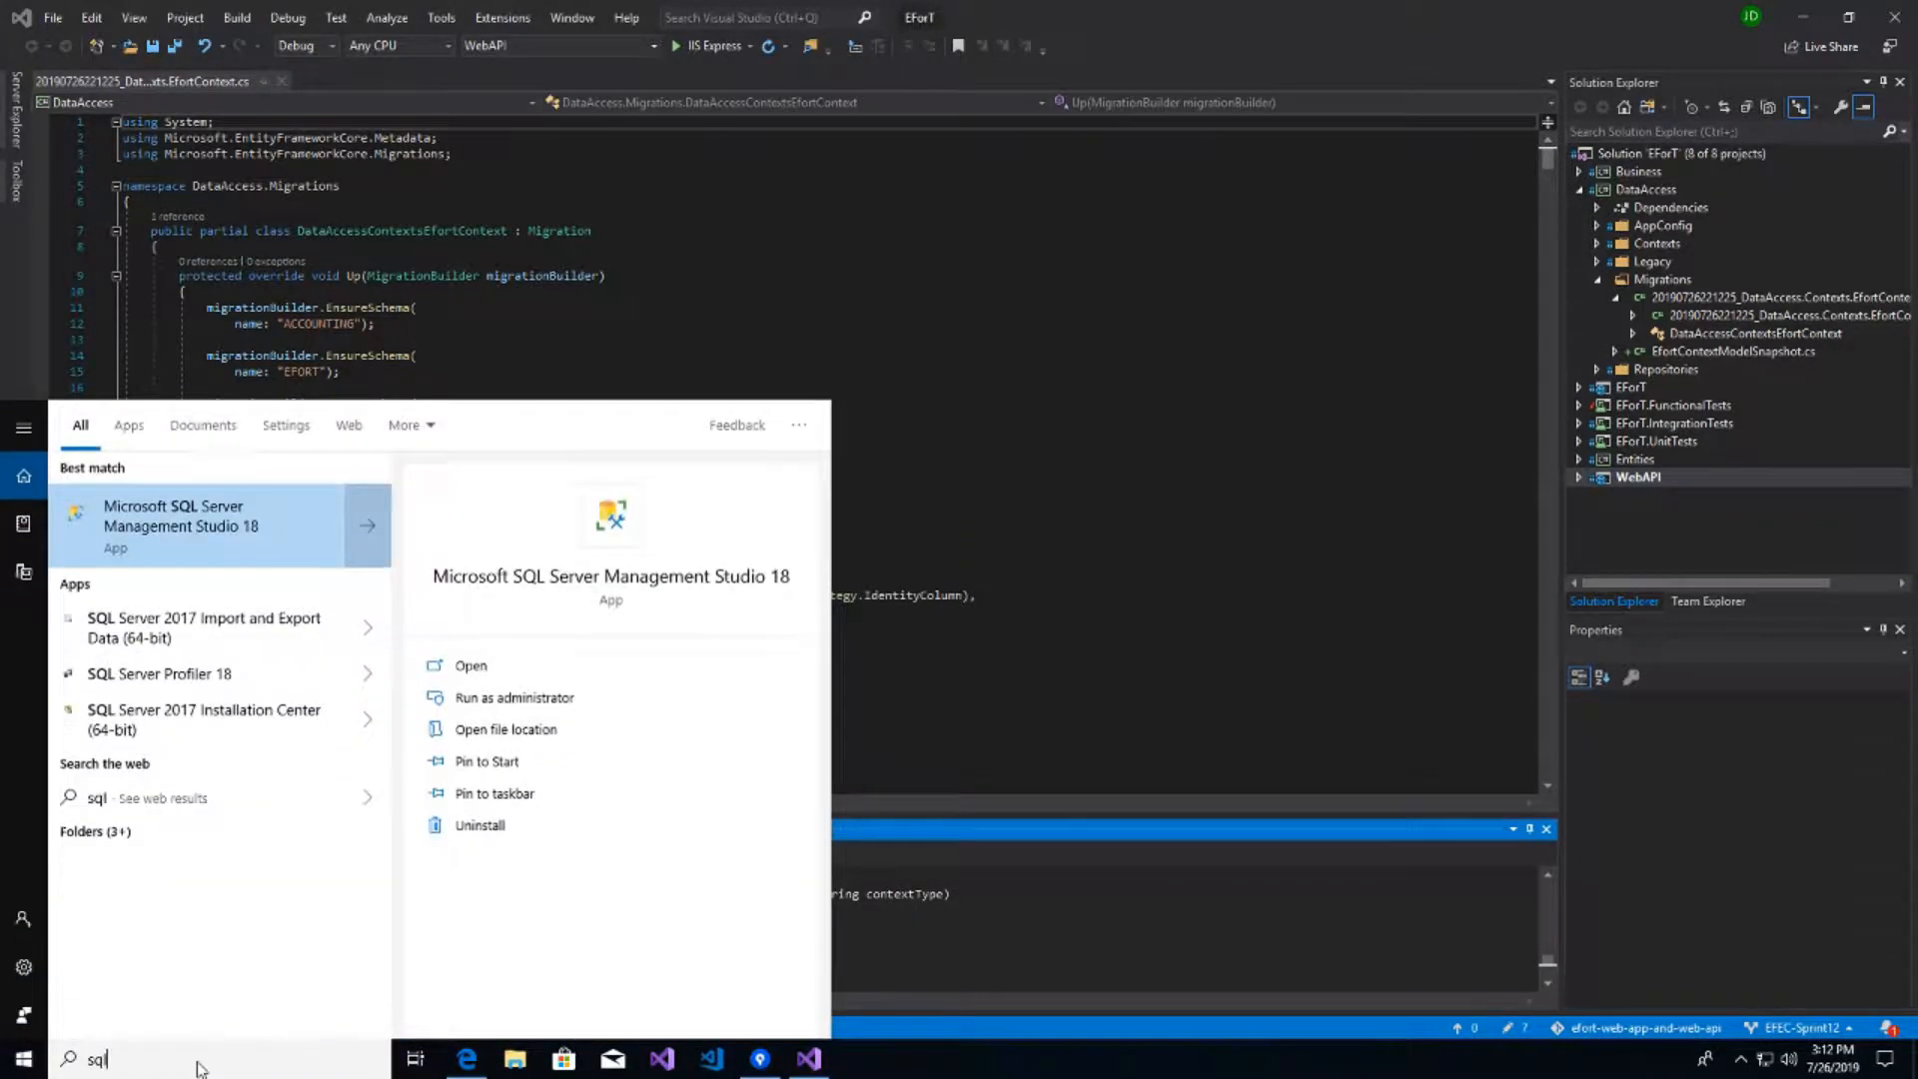
{"action": "key", "text": "Return"}
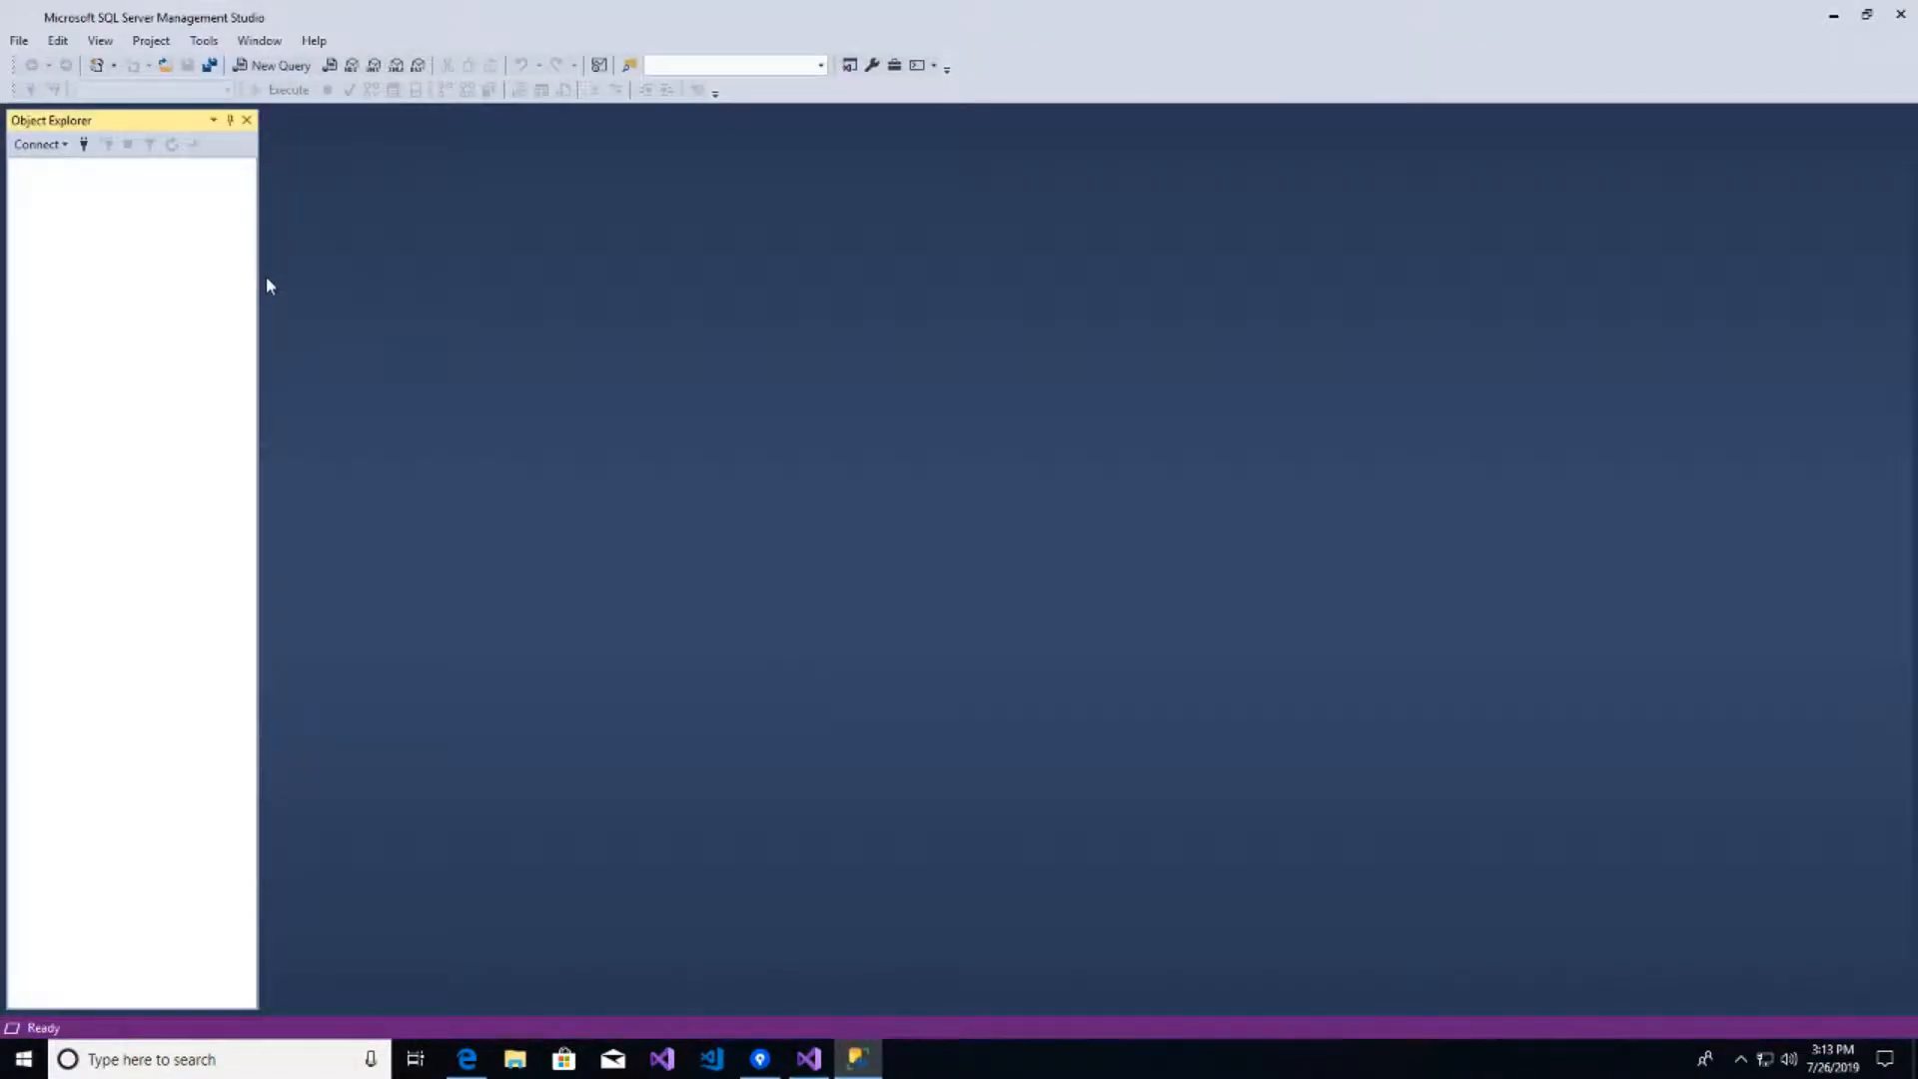
{"action": "left_click", "coordinate": [904, 555]}
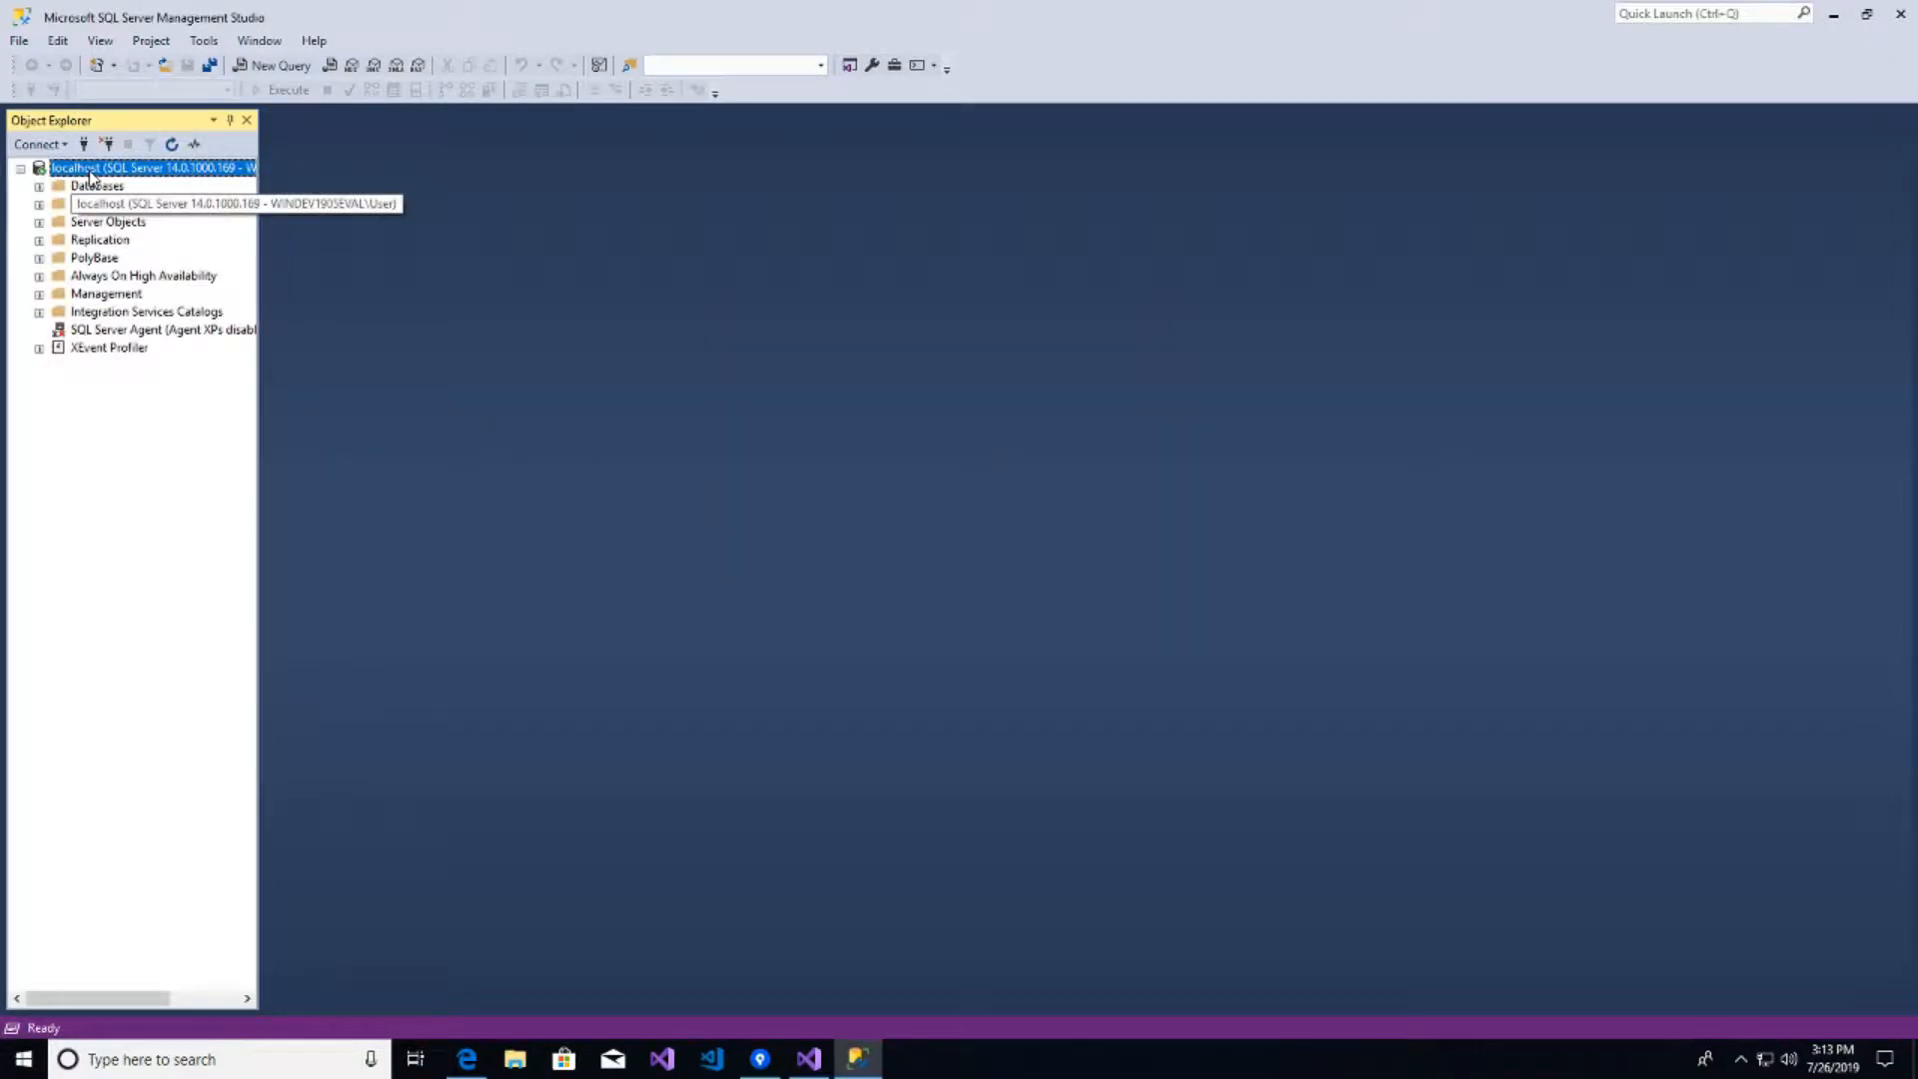
- Set localhost server security to SQL Server and Windows Authentication mode, acknowledging the restart notice
{"action": "right_click", "coordinate": [89, 170]}
{"action": "left_click", "coordinate": [180, 578]}
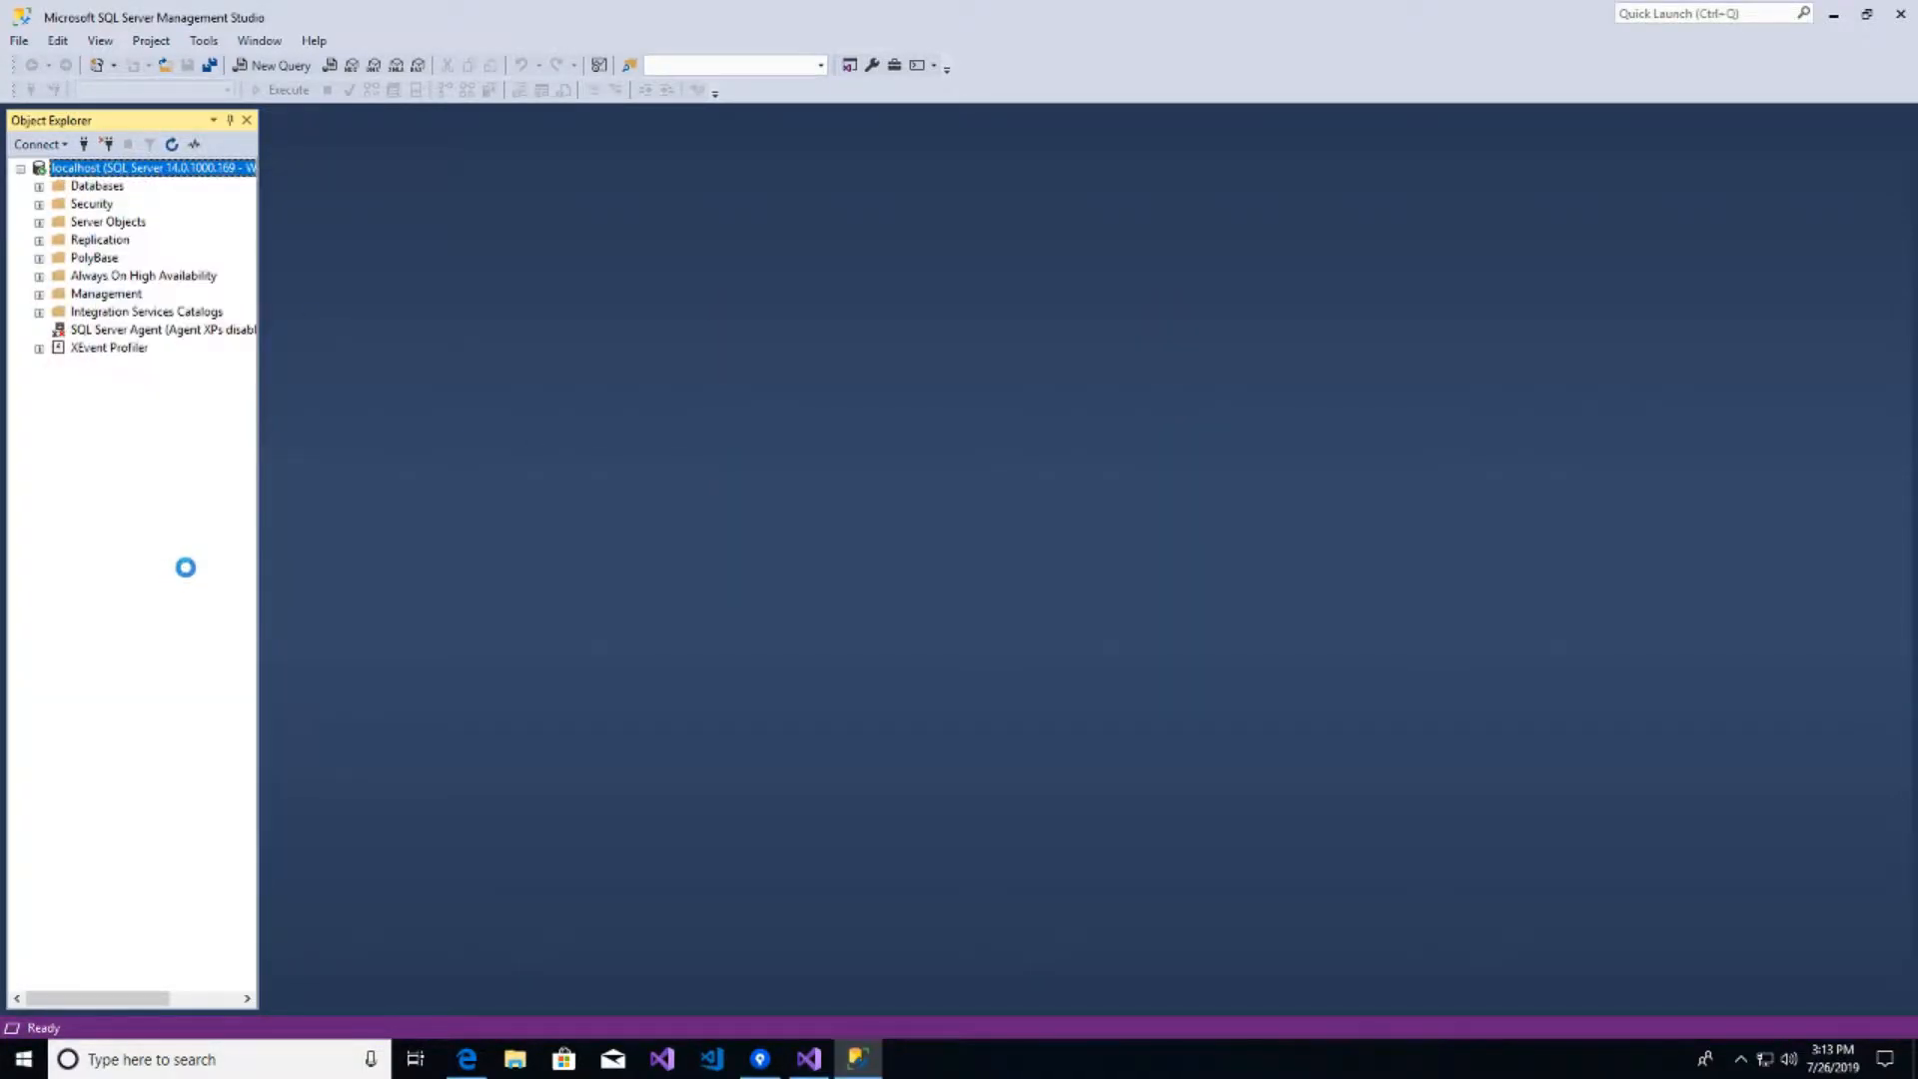
{"action": "left_click", "coordinate": [660, 309]}
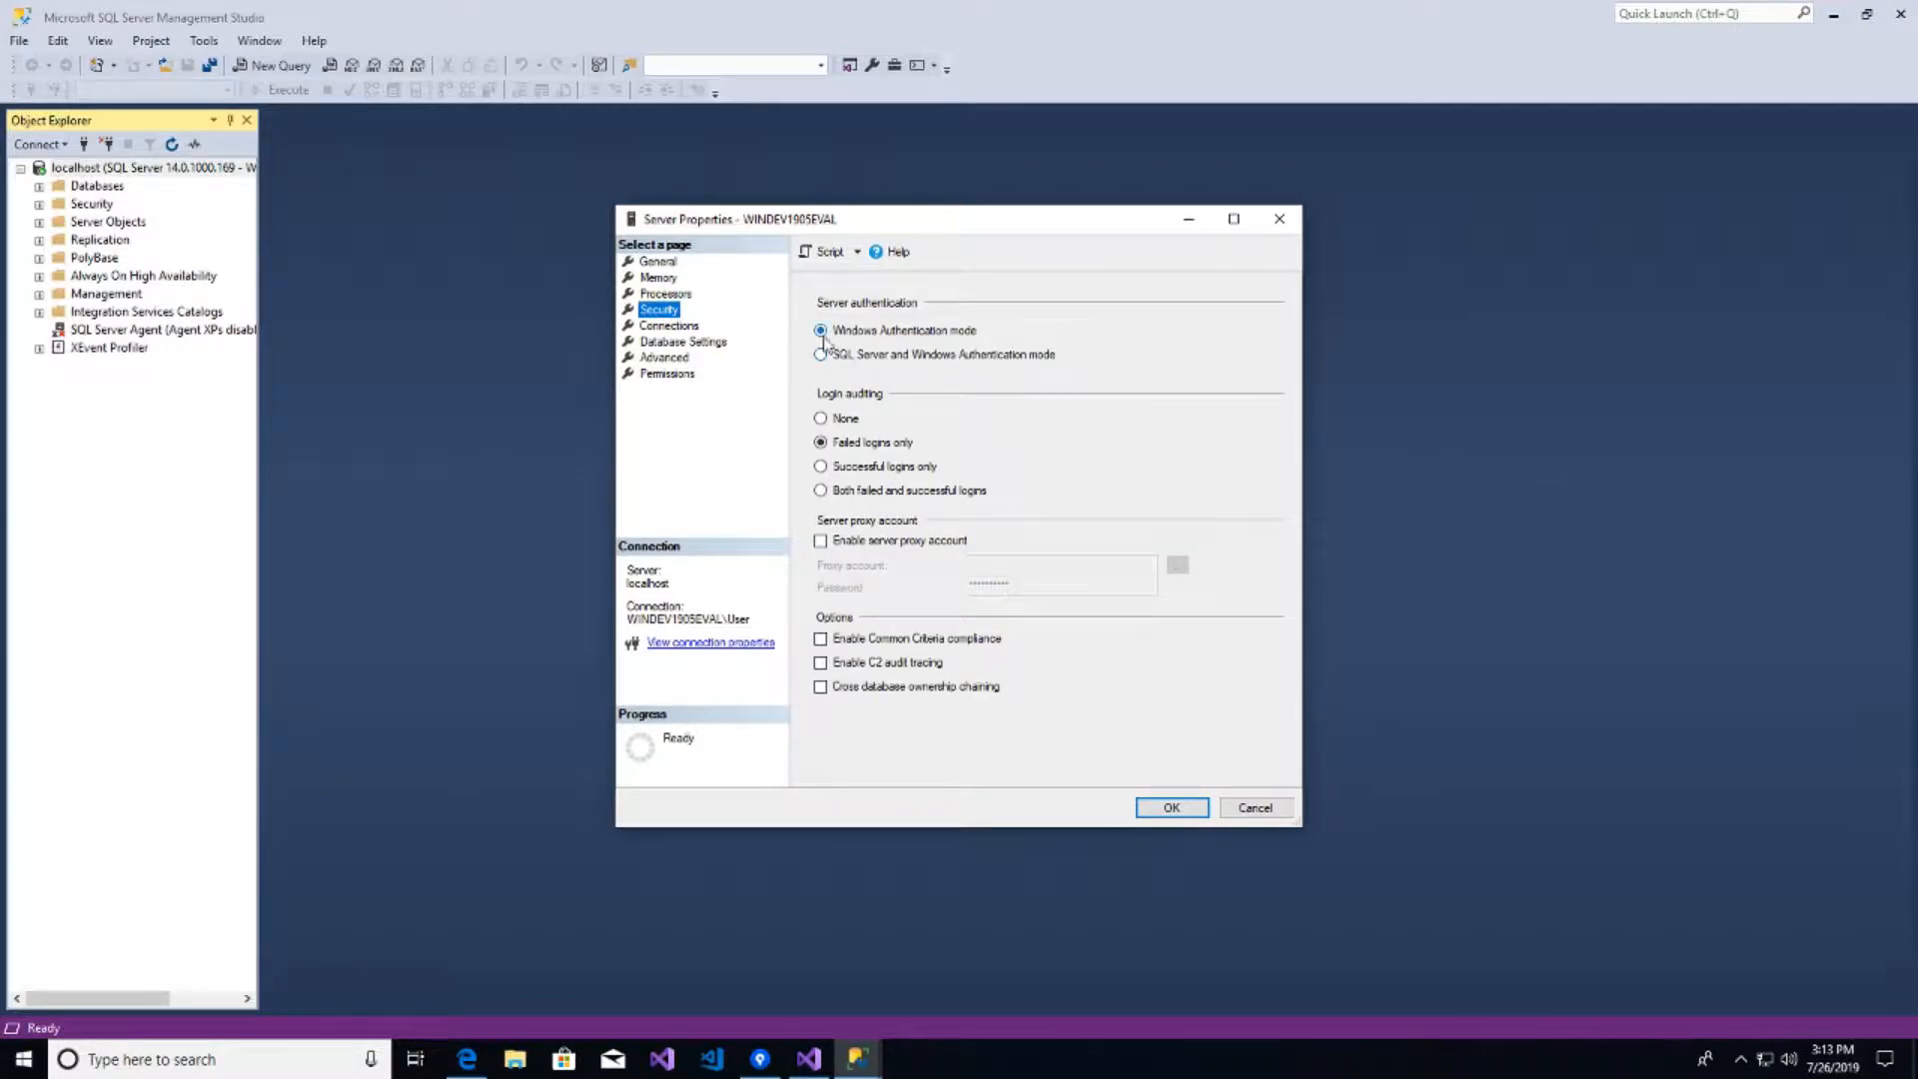
{"action": "left_click", "coordinate": [910, 356]}
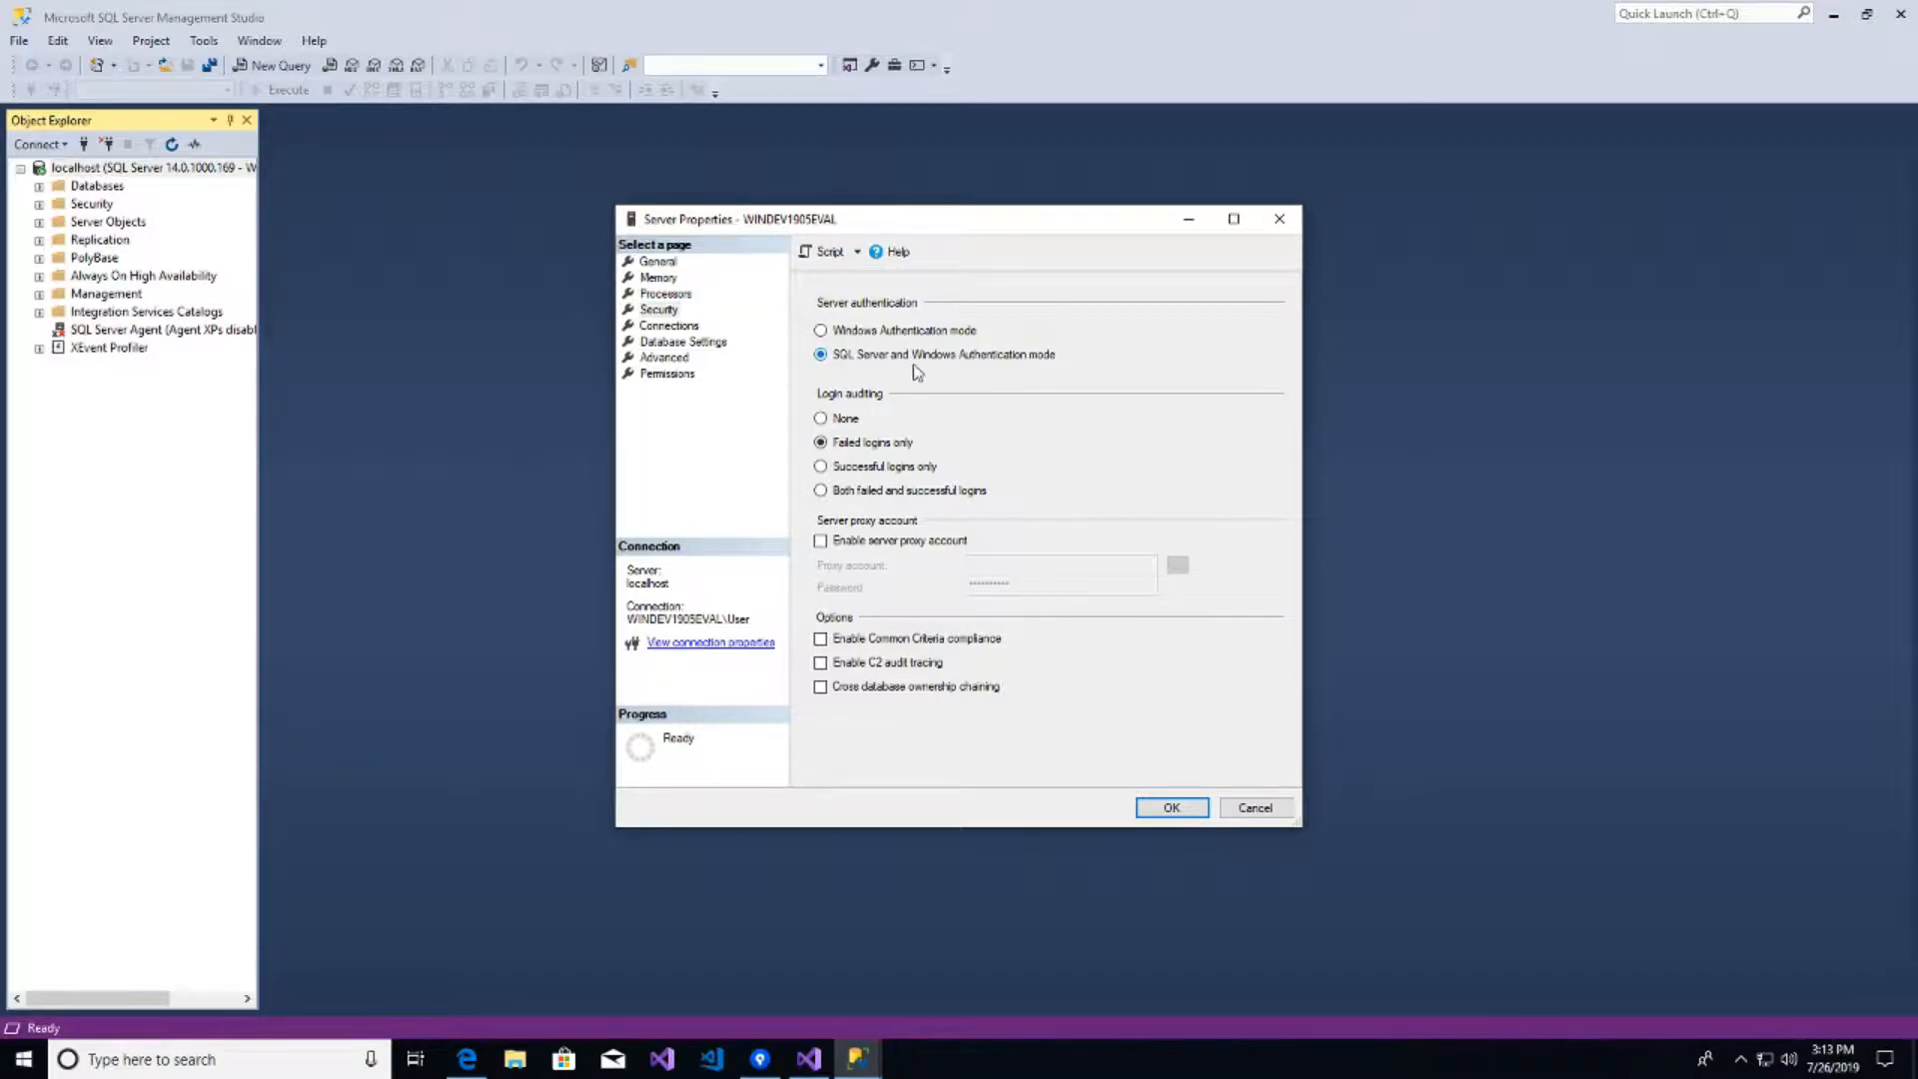
{"action": "left_click", "coordinate": [1172, 811]}
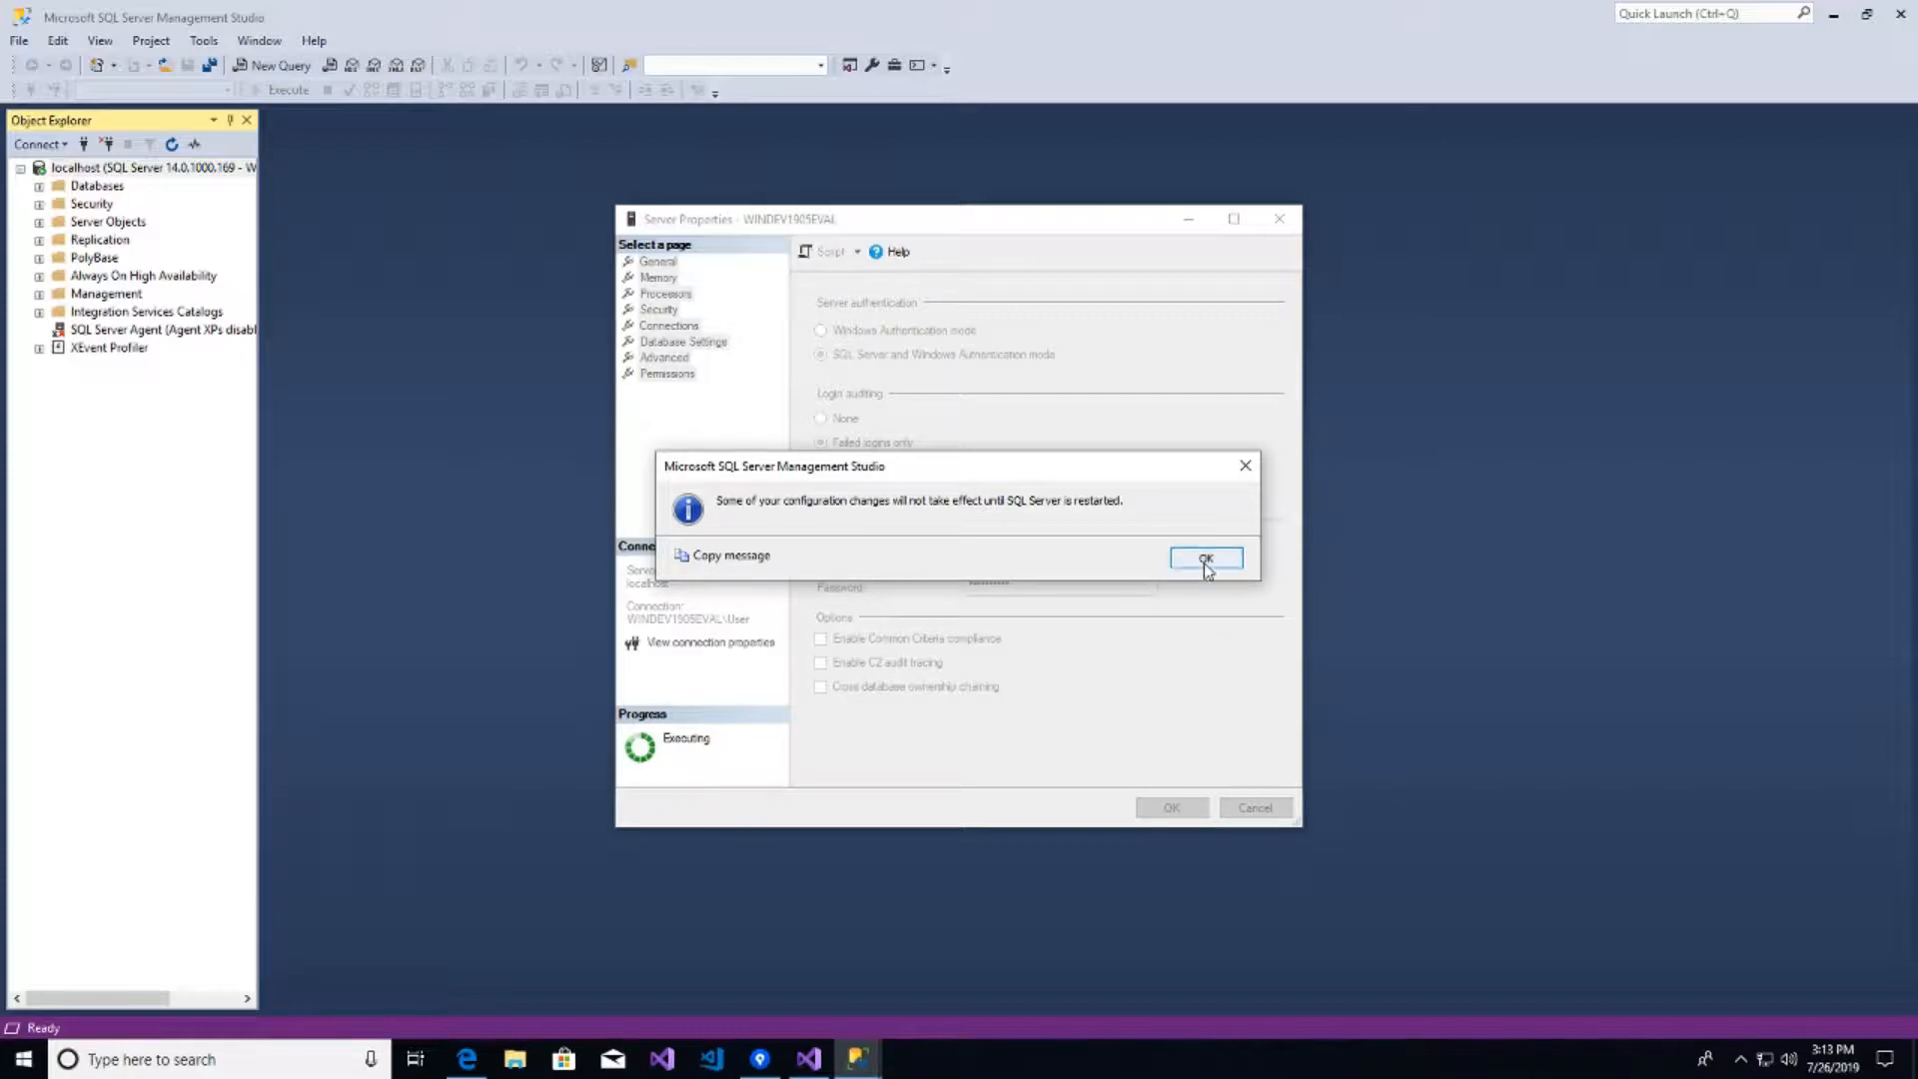
{"action": "left_click", "coordinate": [1206, 559]}
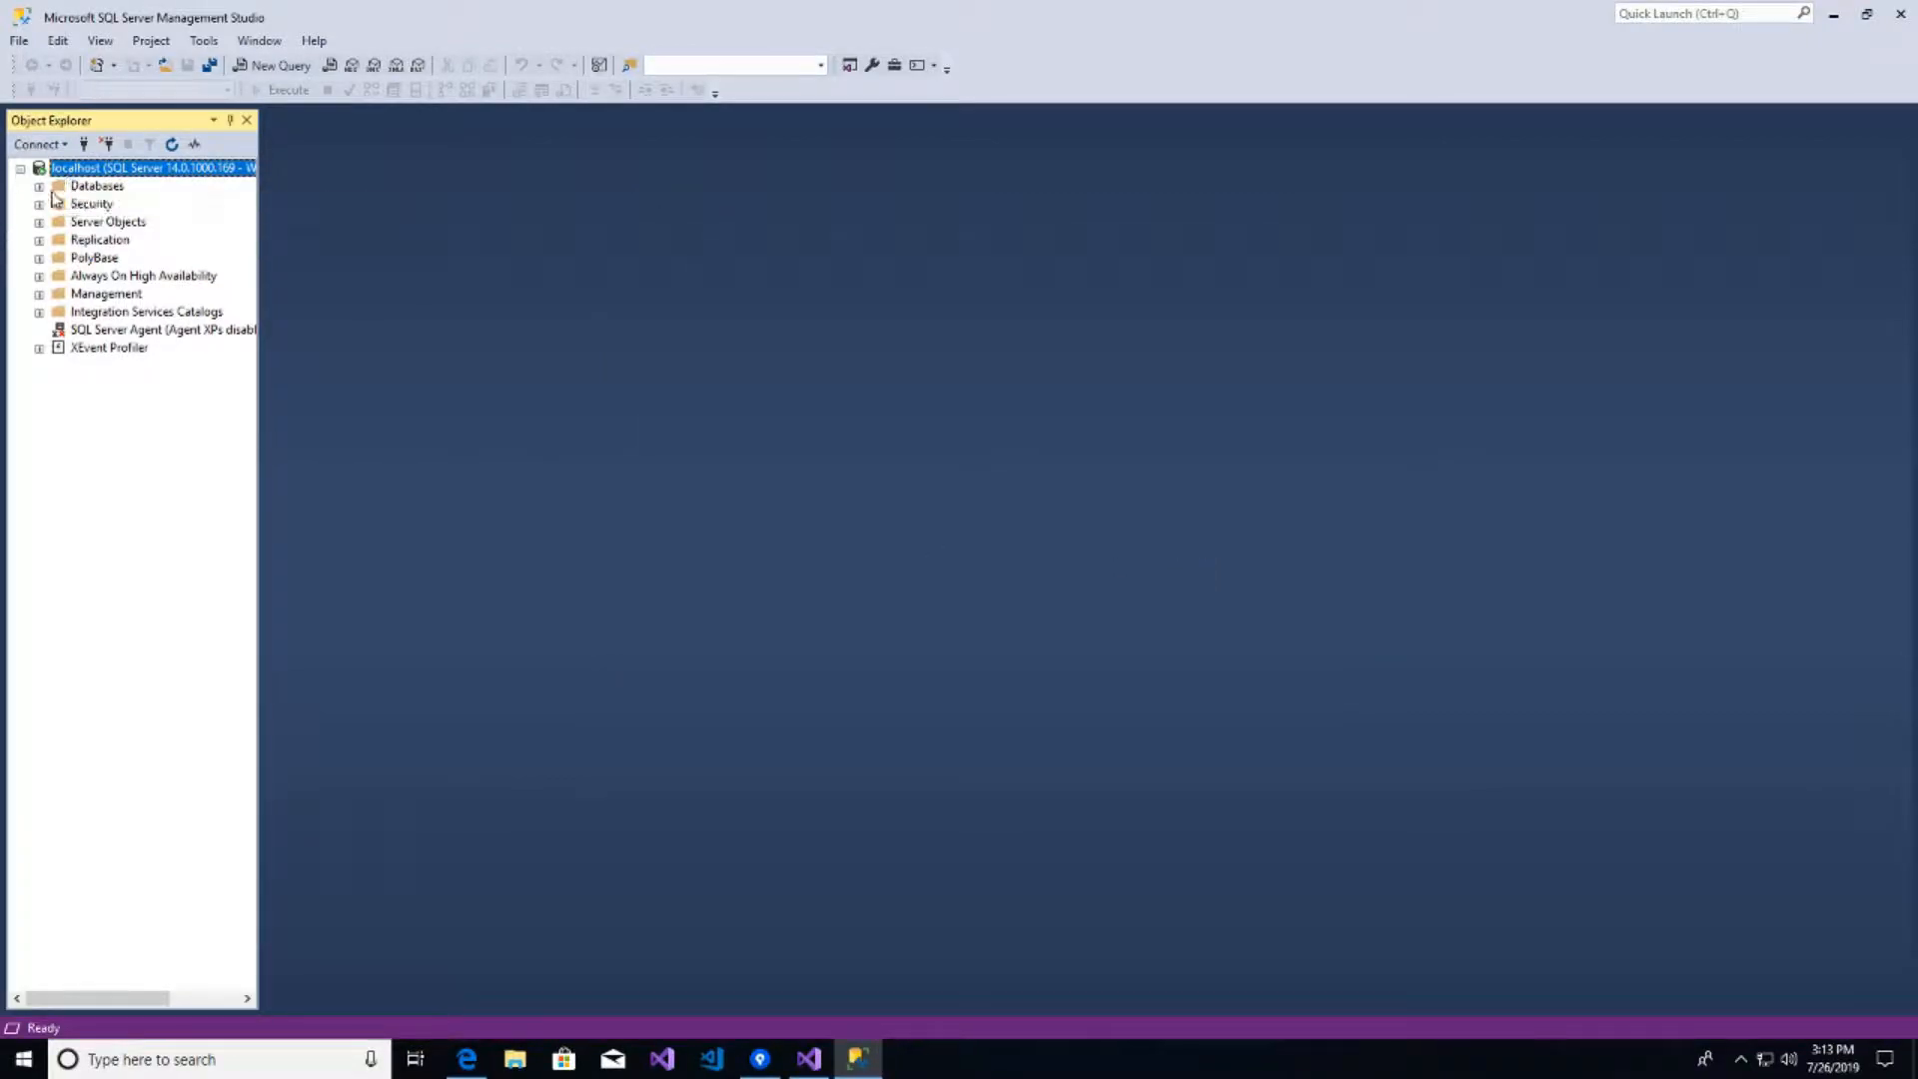
- Expand Security > Logins and open the EFRT login's properties
{"action": "left_click", "coordinate": [39, 187]}
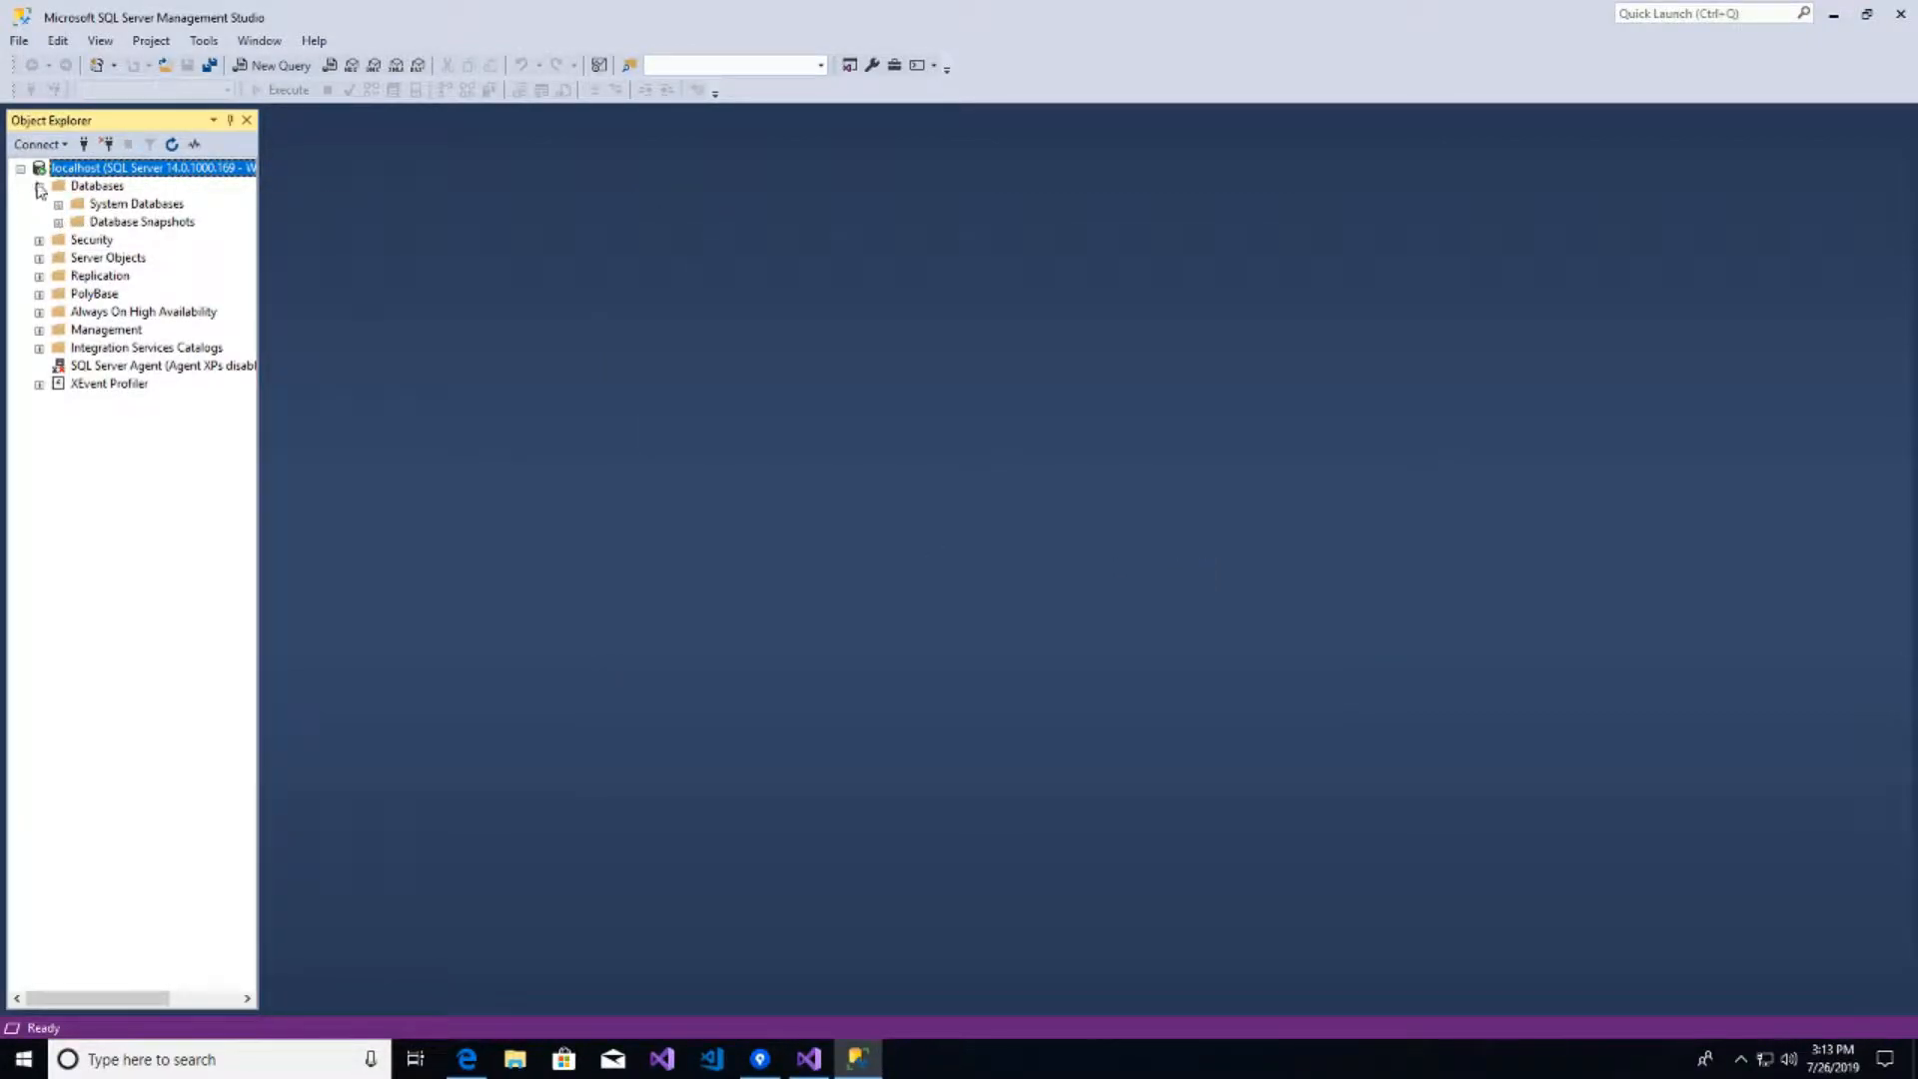
{"action": "left_click", "coordinate": [39, 187]}
{"action": "left_click", "coordinate": [39, 204]}
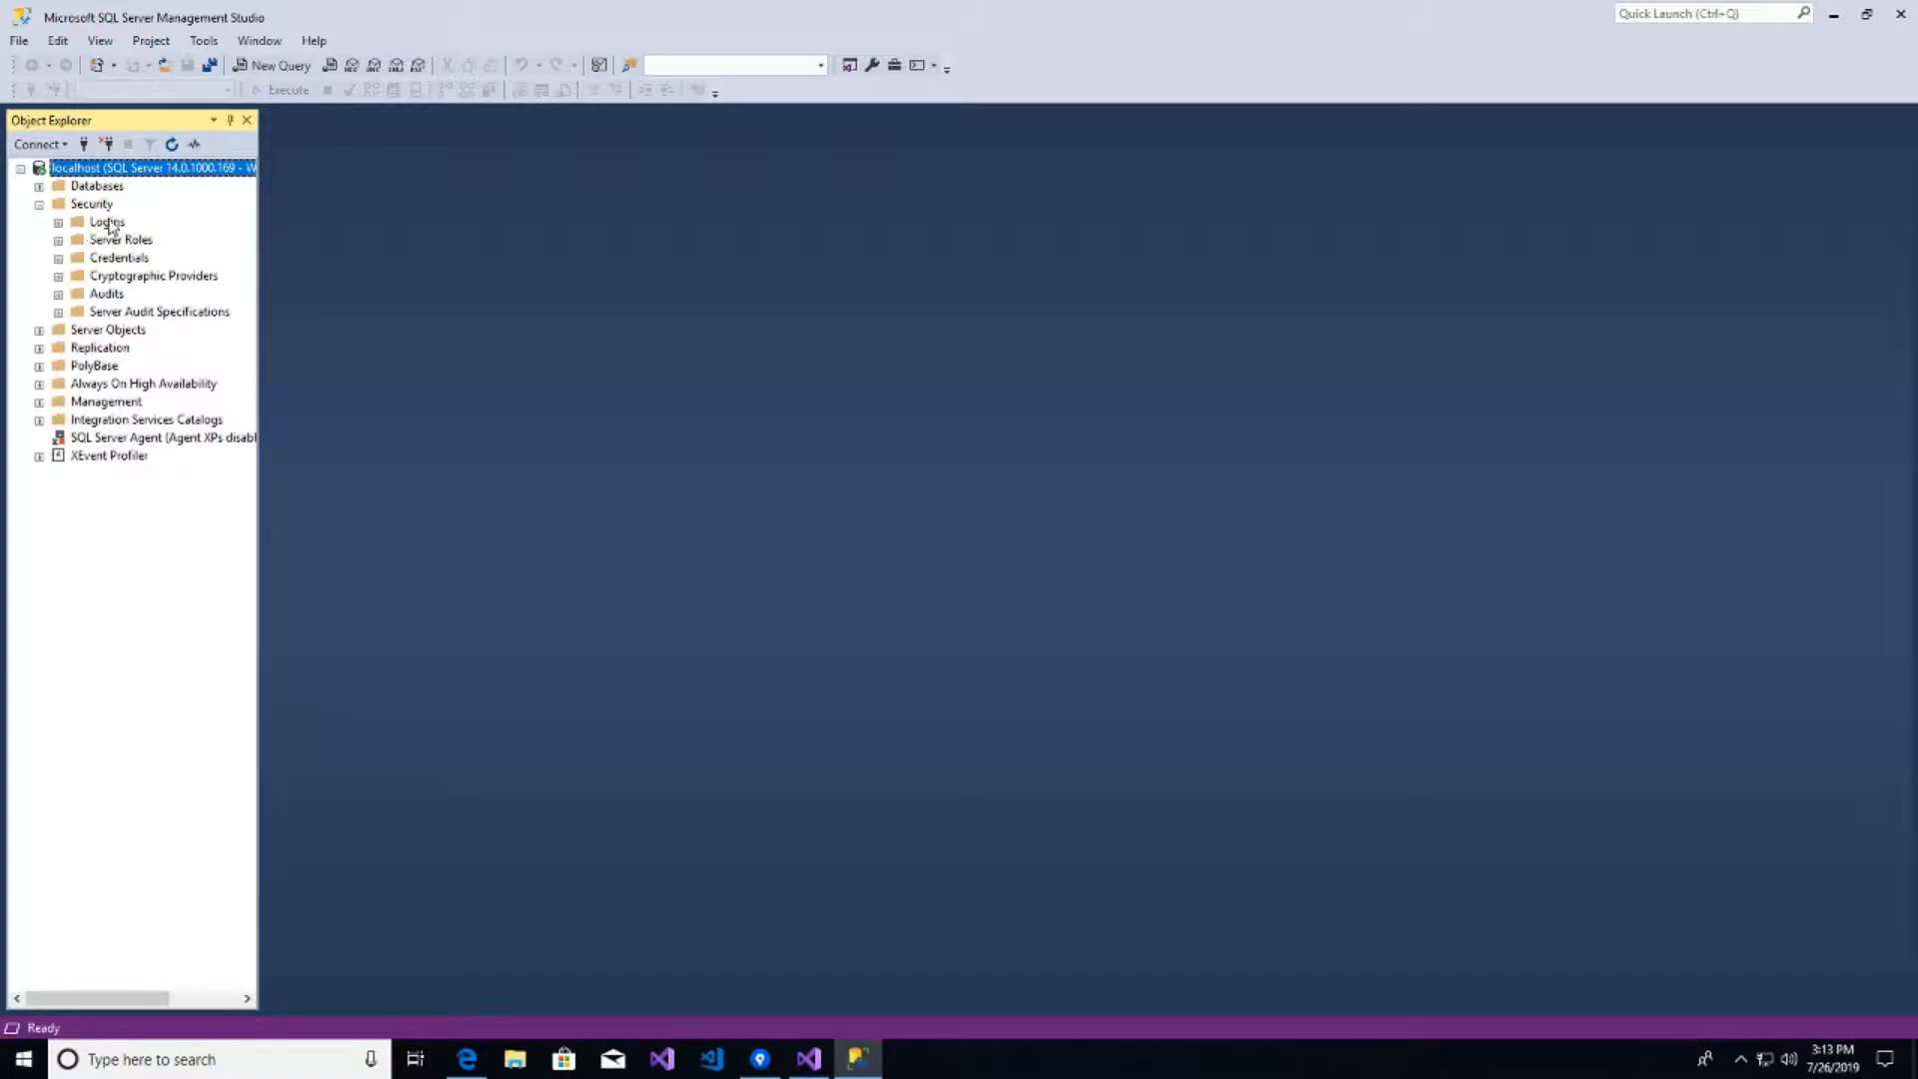
{"action": "right_click", "coordinate": [110, 224]}
{"action": "left_click", "coordinate": [58, 223]}
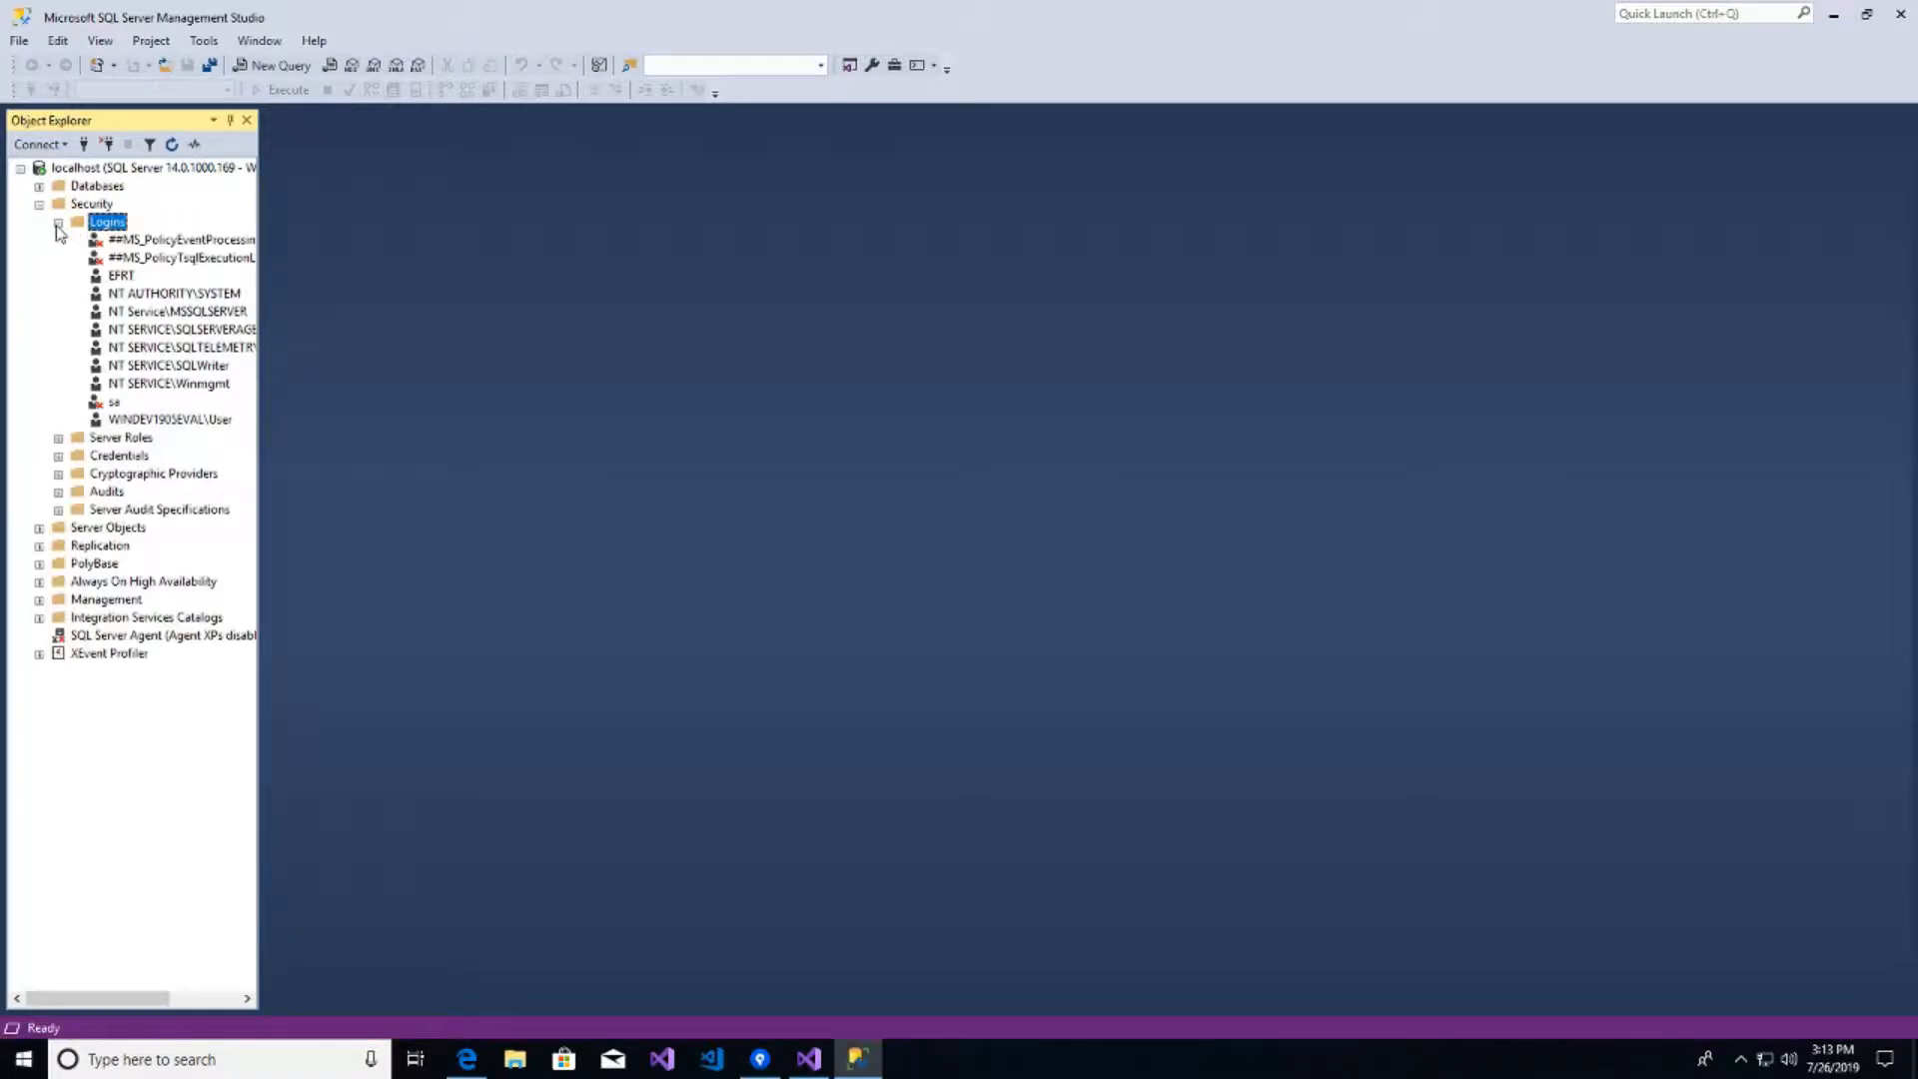
{"action": "right_click", "coordinate": [125, 277]}
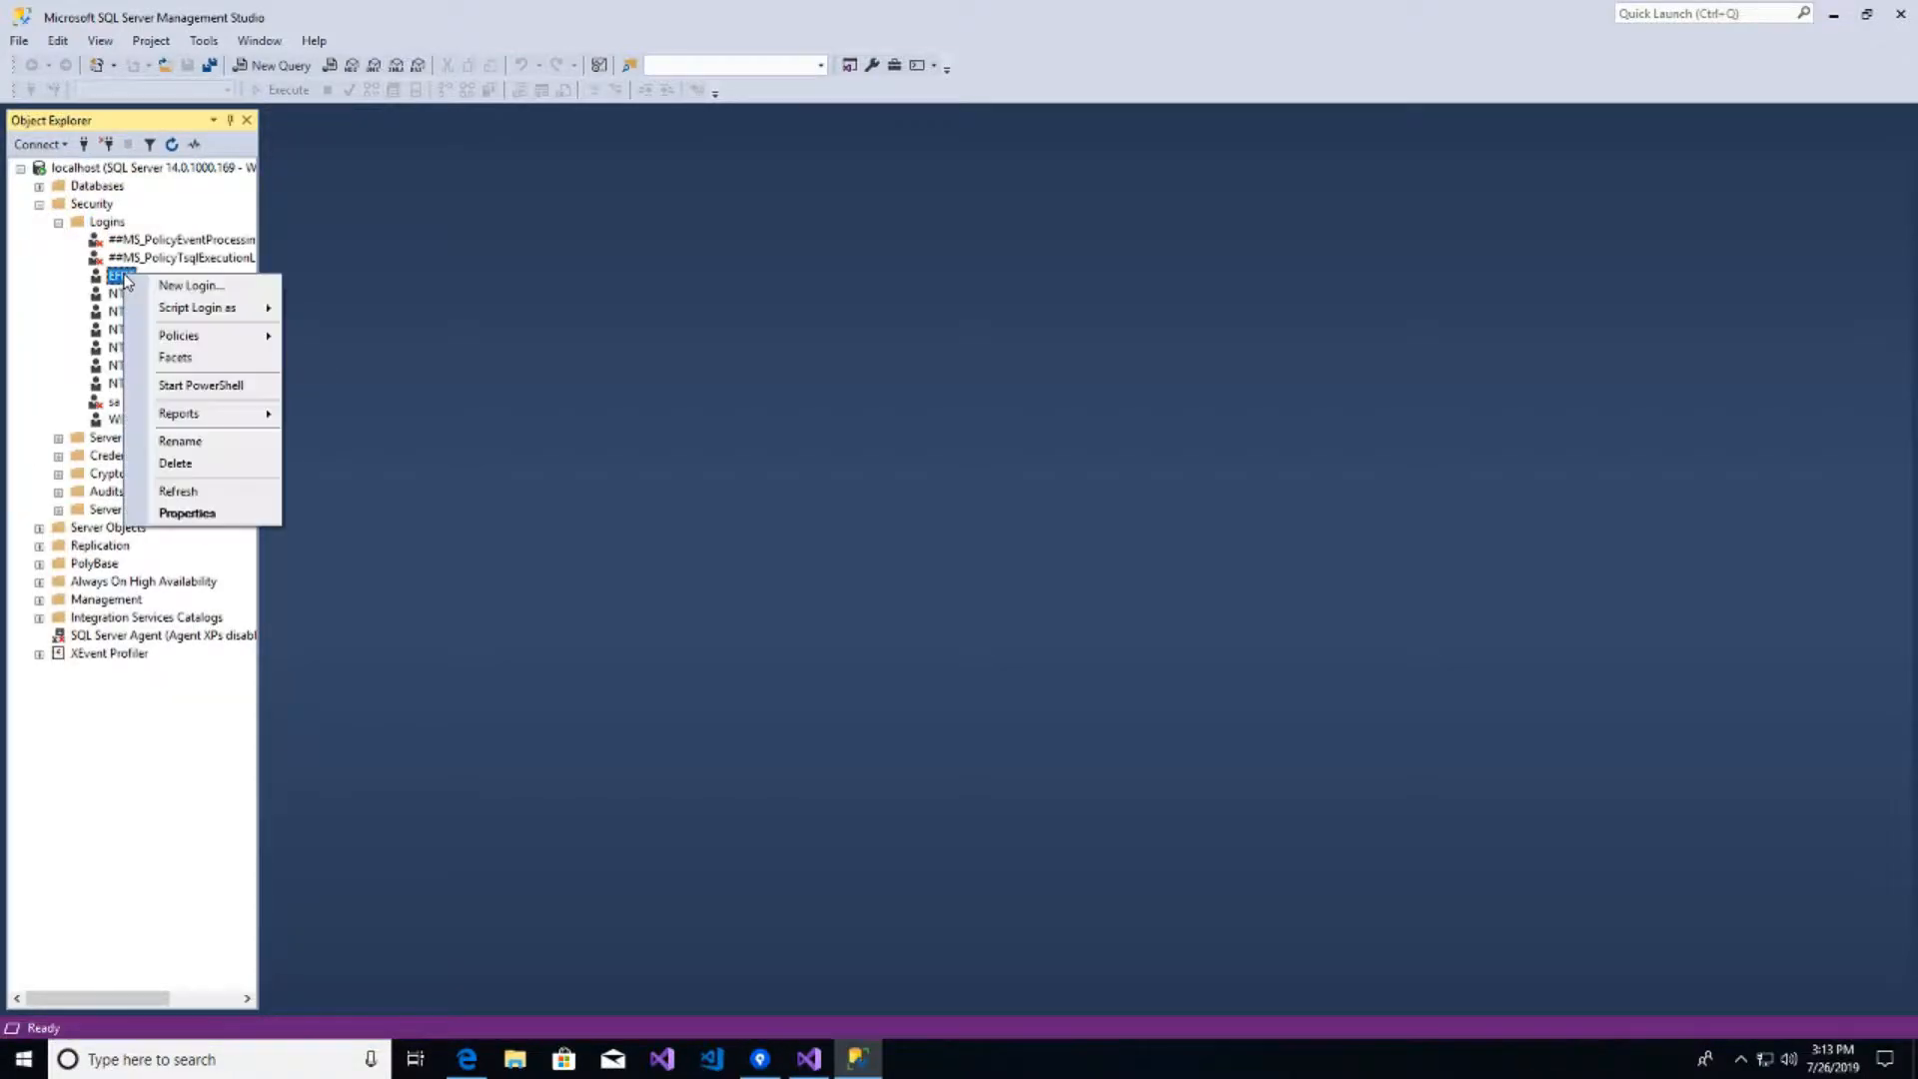
{"action": "left_click", "coordinate": [187, 514]}
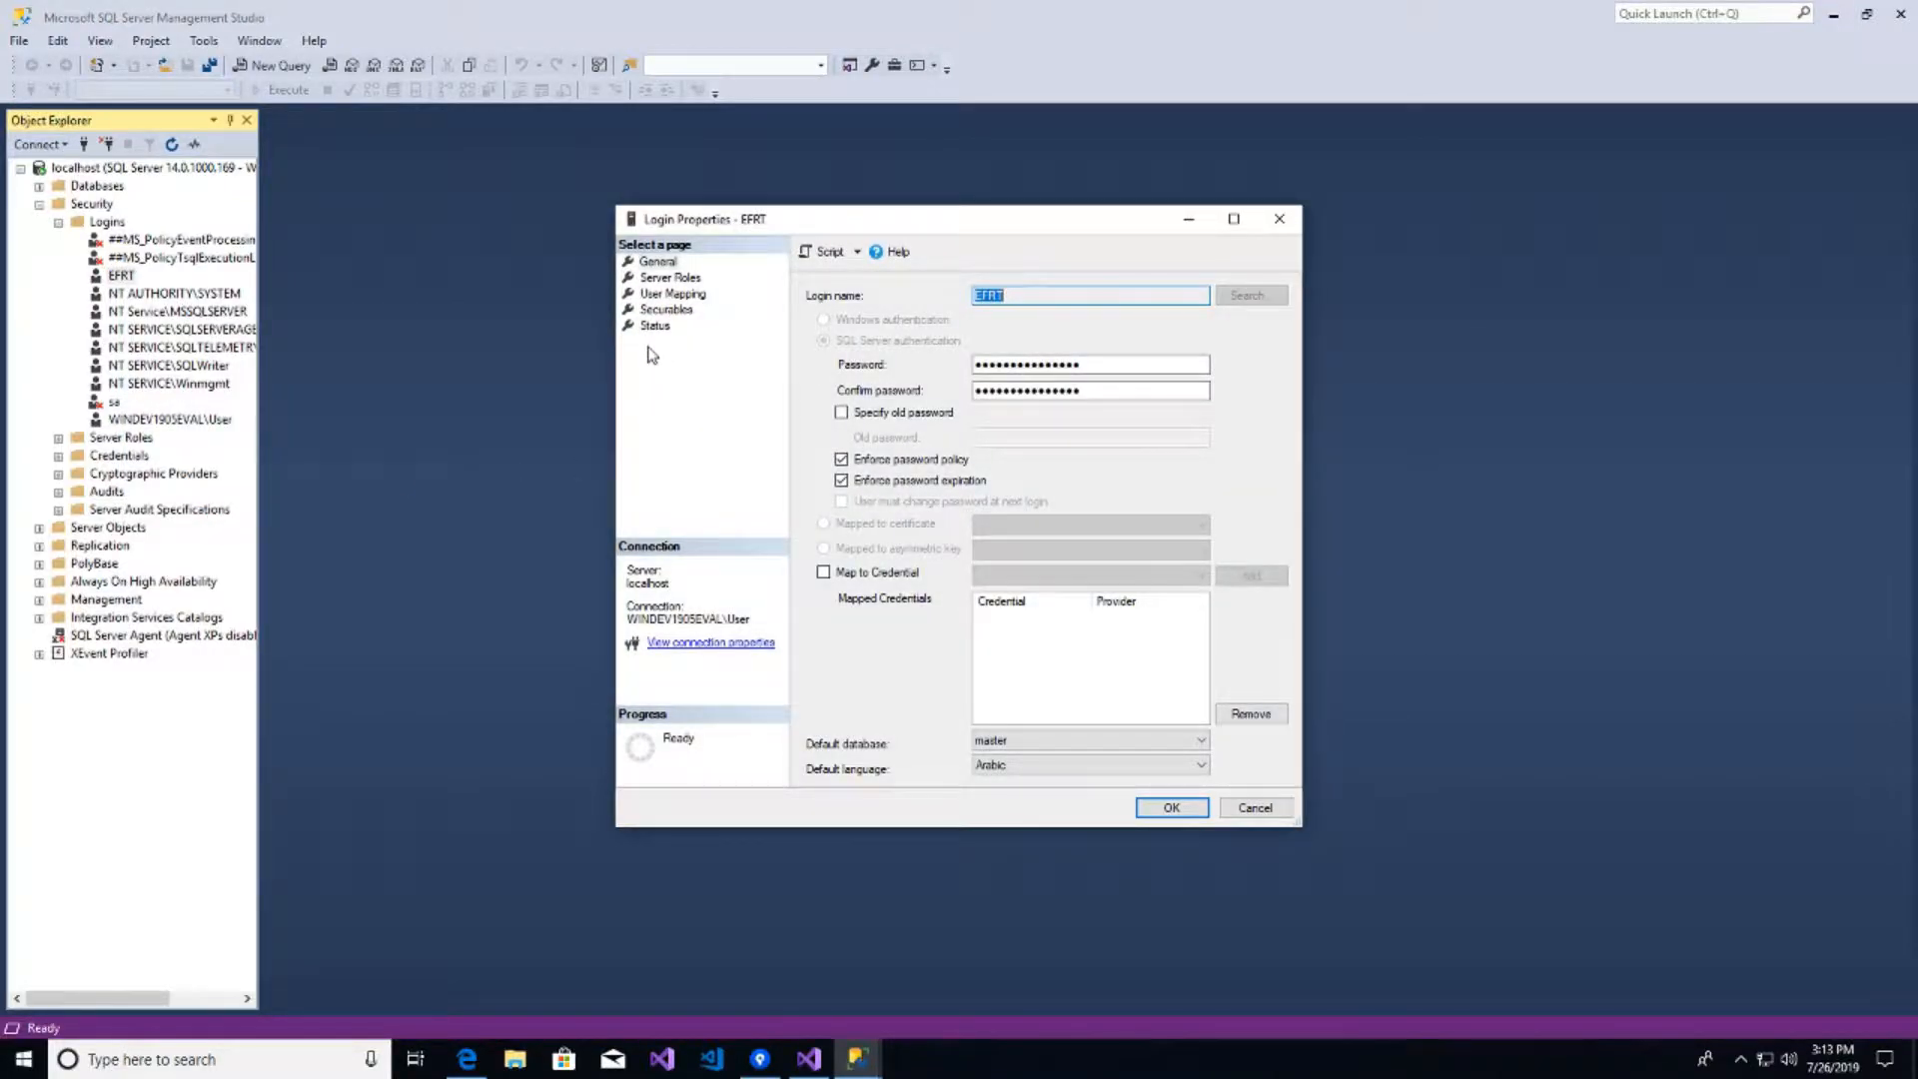
- Tick the serveradmin and sysadmin server roles for EFRT and save
{"action": "left_click", "coordinate": [664, 280]}
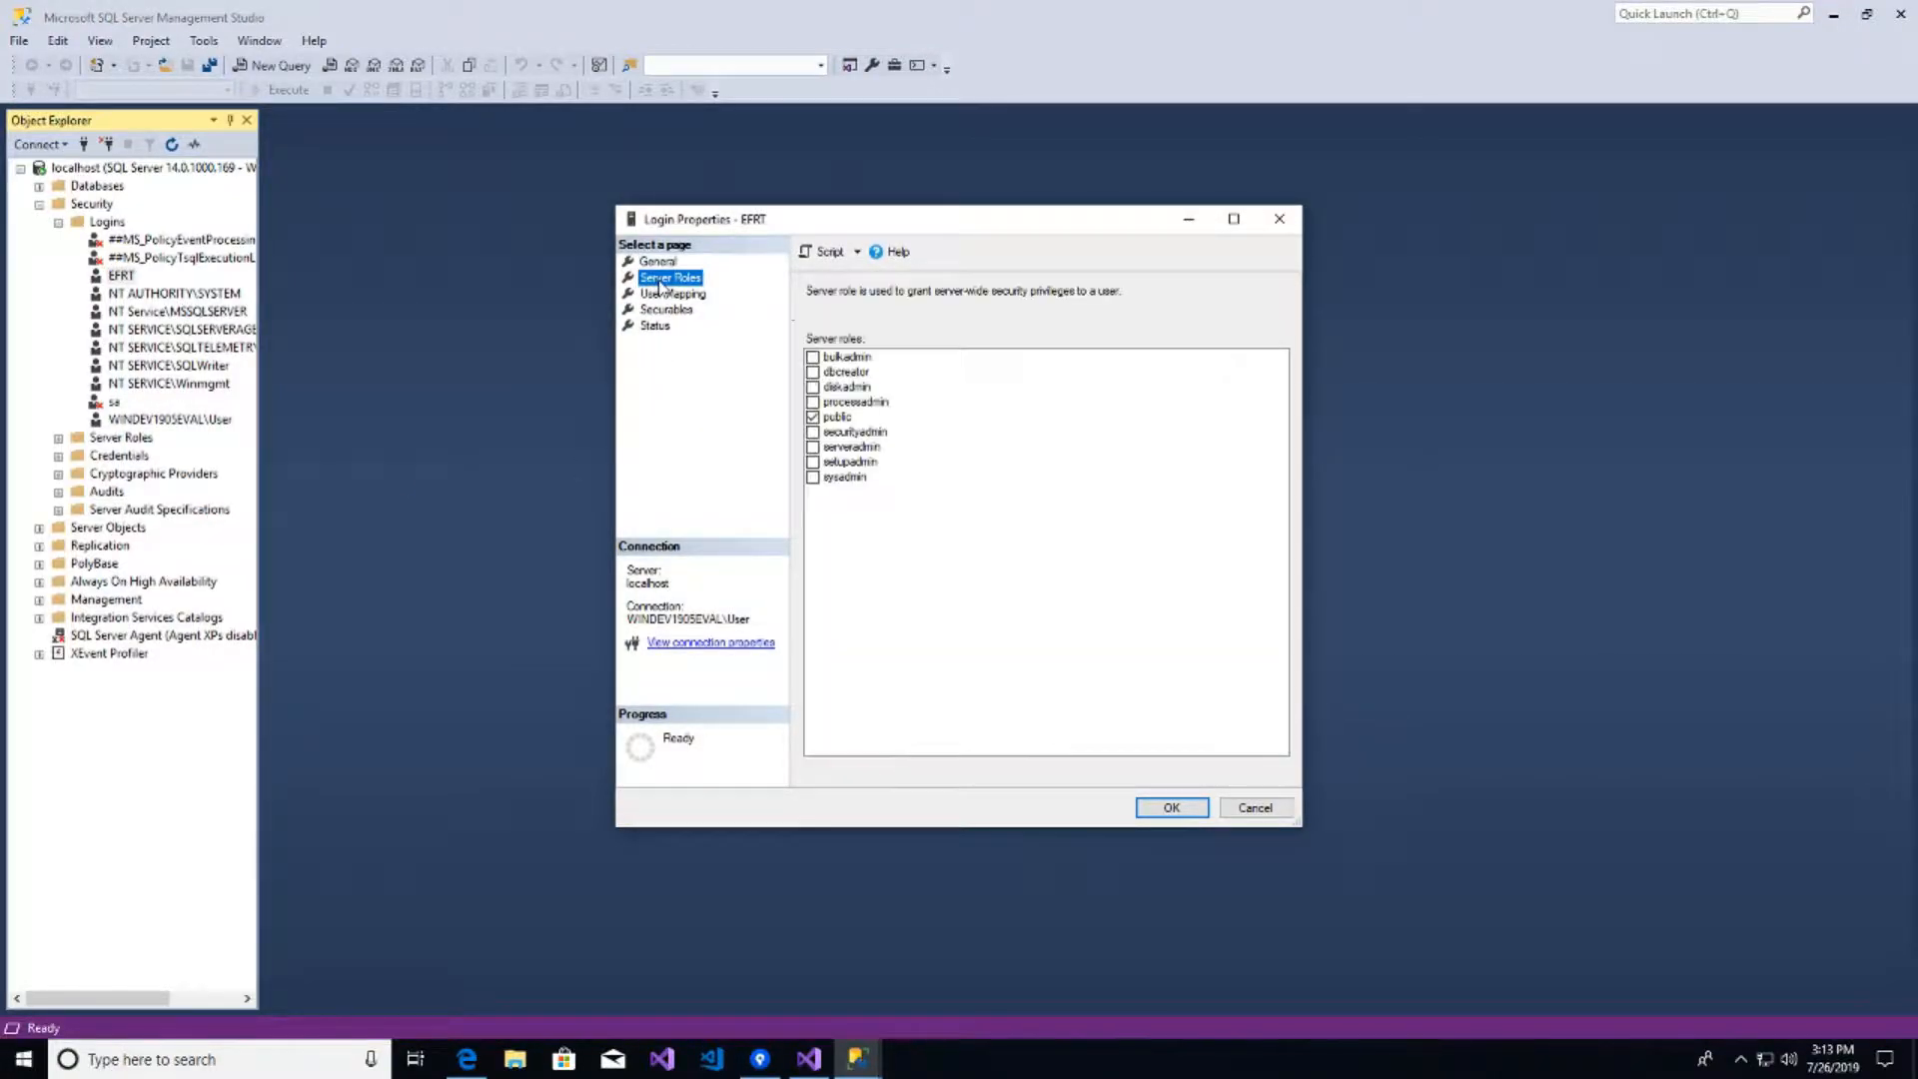
{"action": "left_click", "coordinate": [814, 447]}
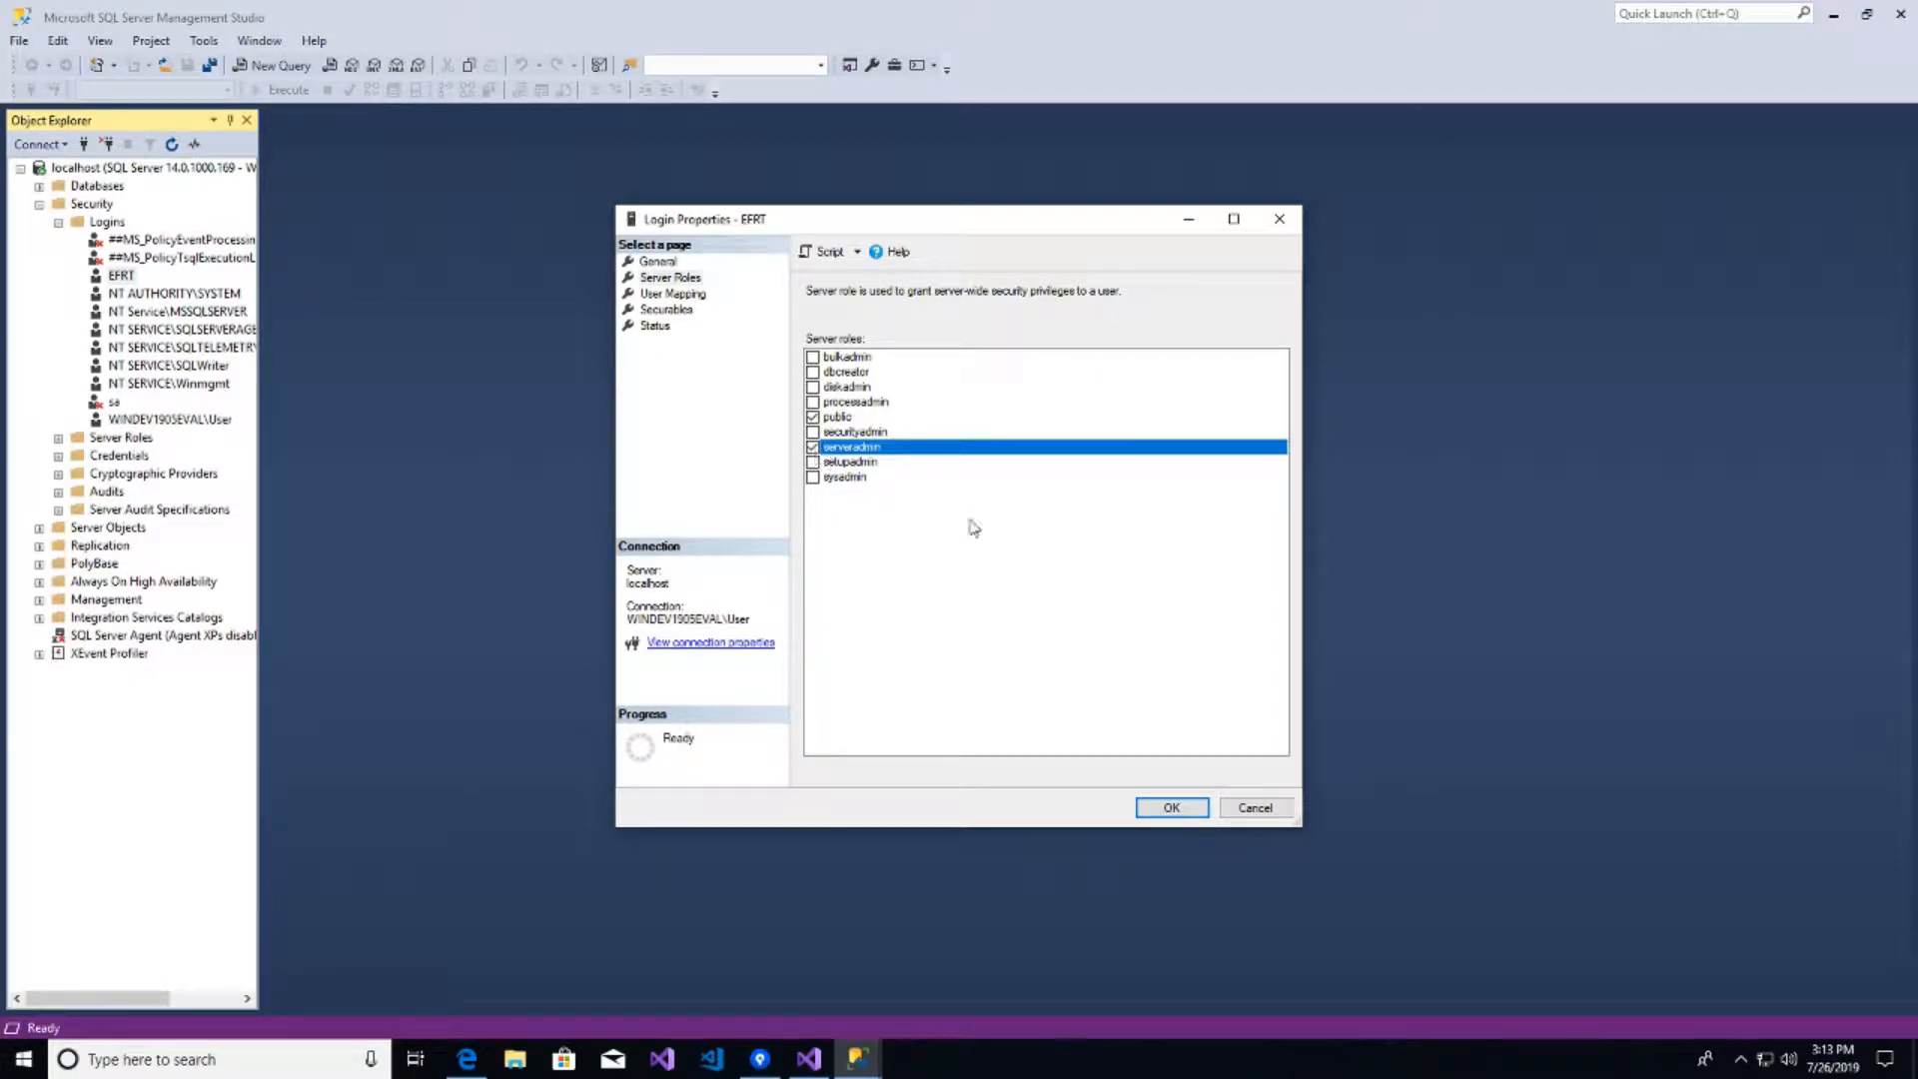
{"action": "left_click", "coordinate": [814, 478]}
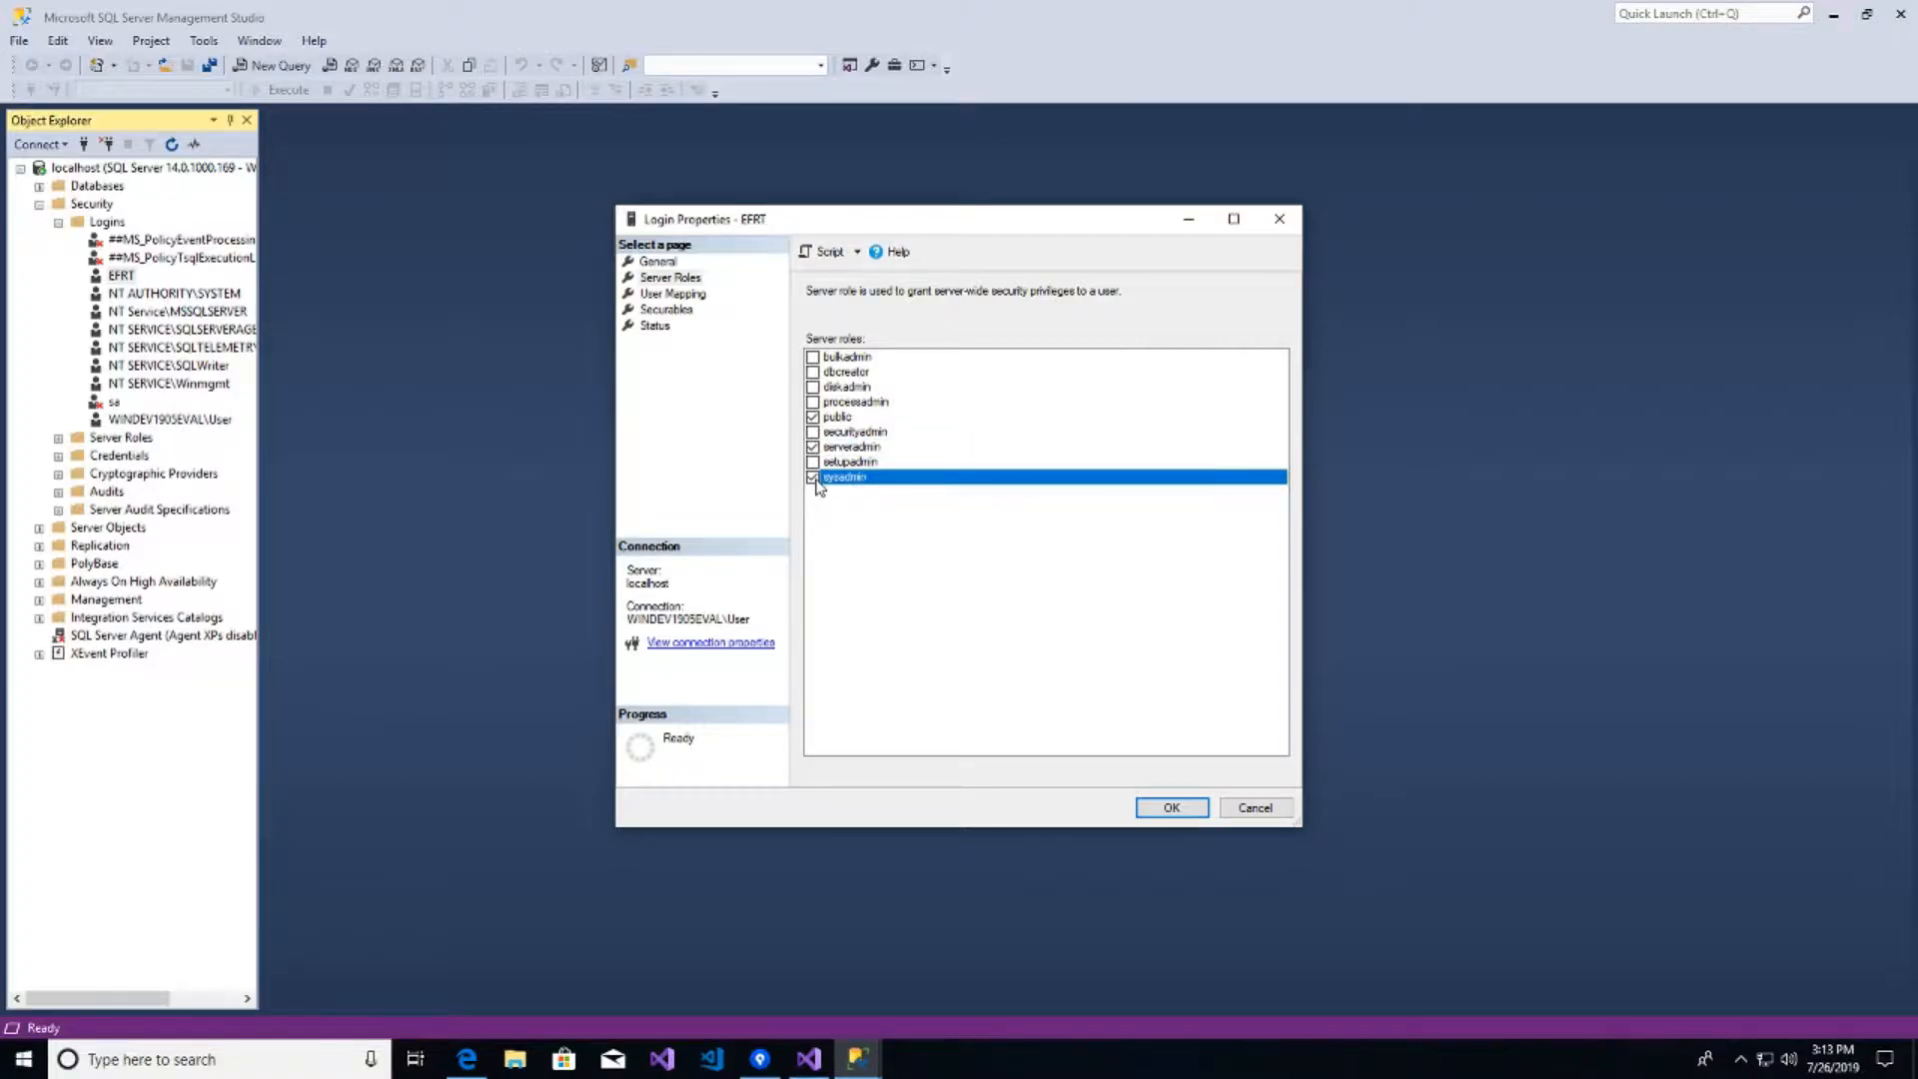
{"action": "left_click", "coordinate": [1161, 806]}
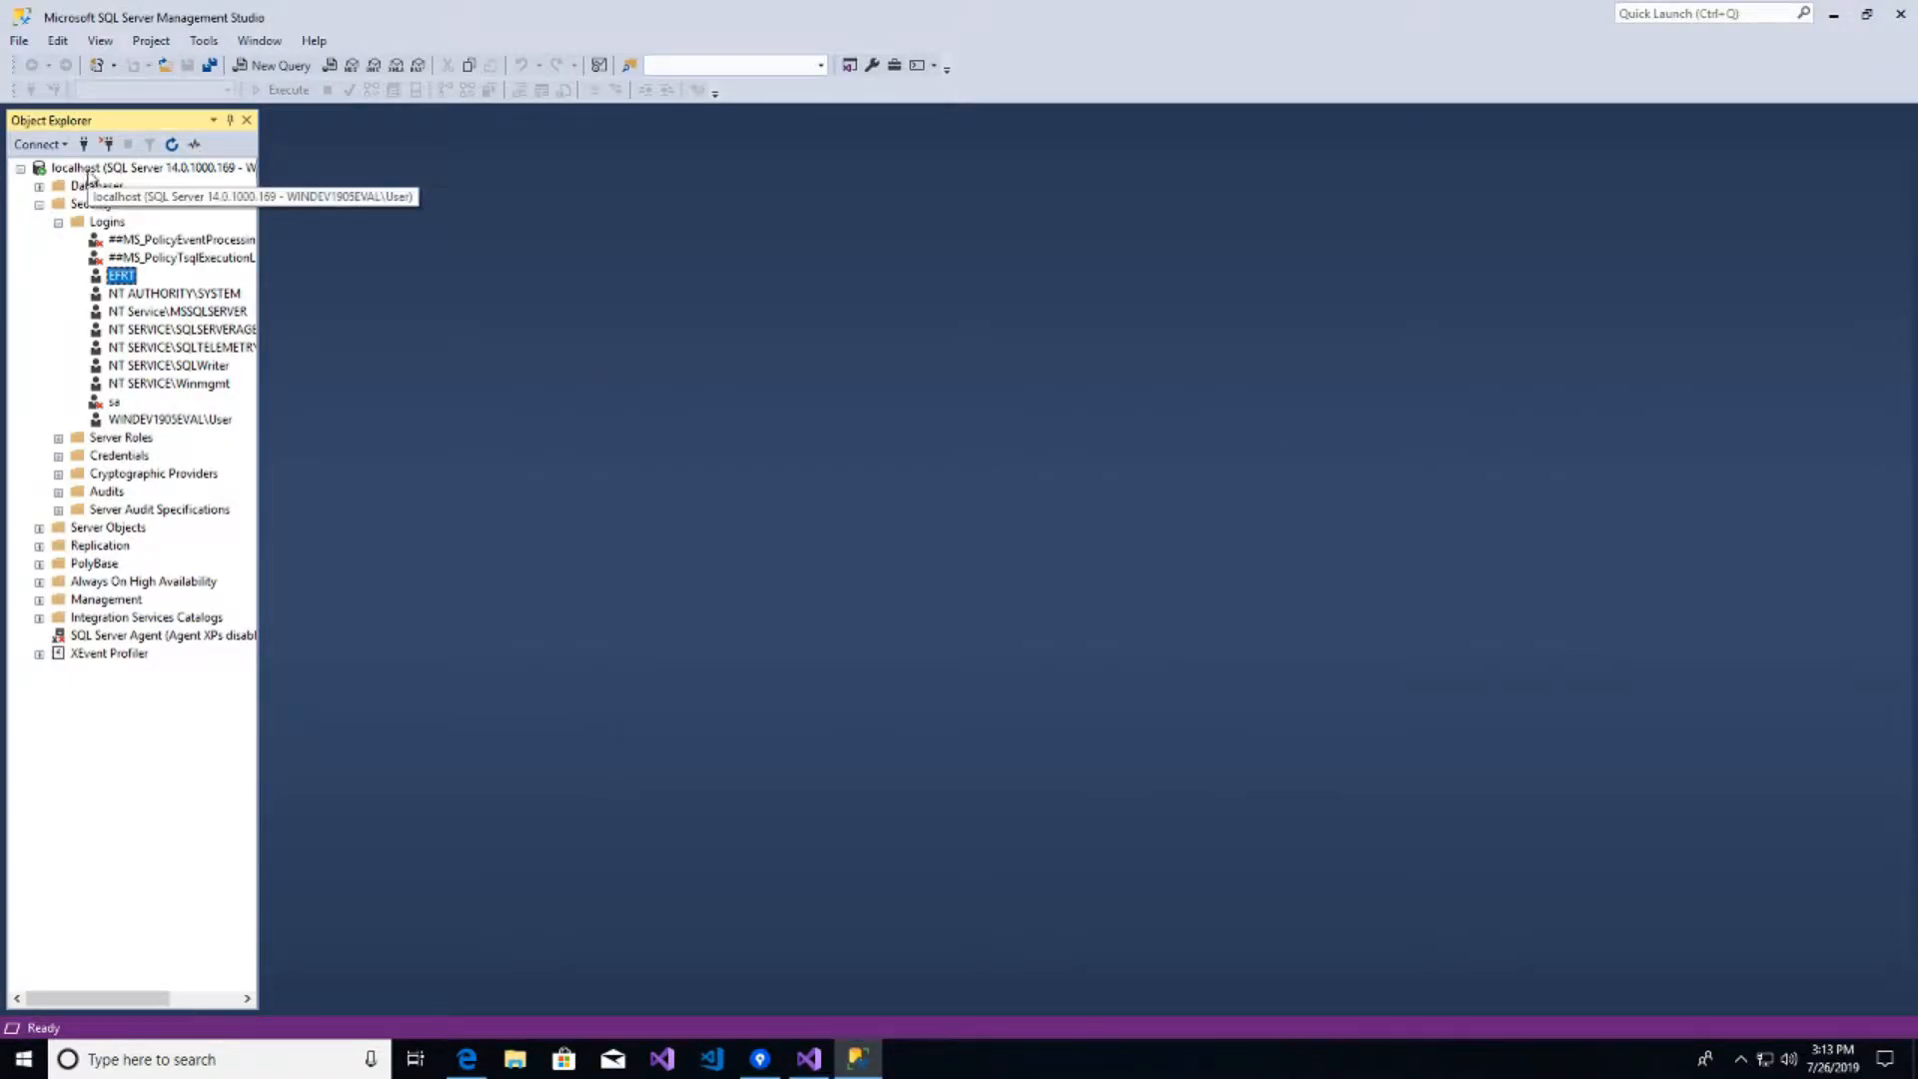
- Restart the MSSQLSERVER service from the localhost node, approving the prompts, and refresh Object Explorer
{"action": "right_click", "coordinate": [90, 168]}
{"action": "left_click", "coordinate": [143, 399]}
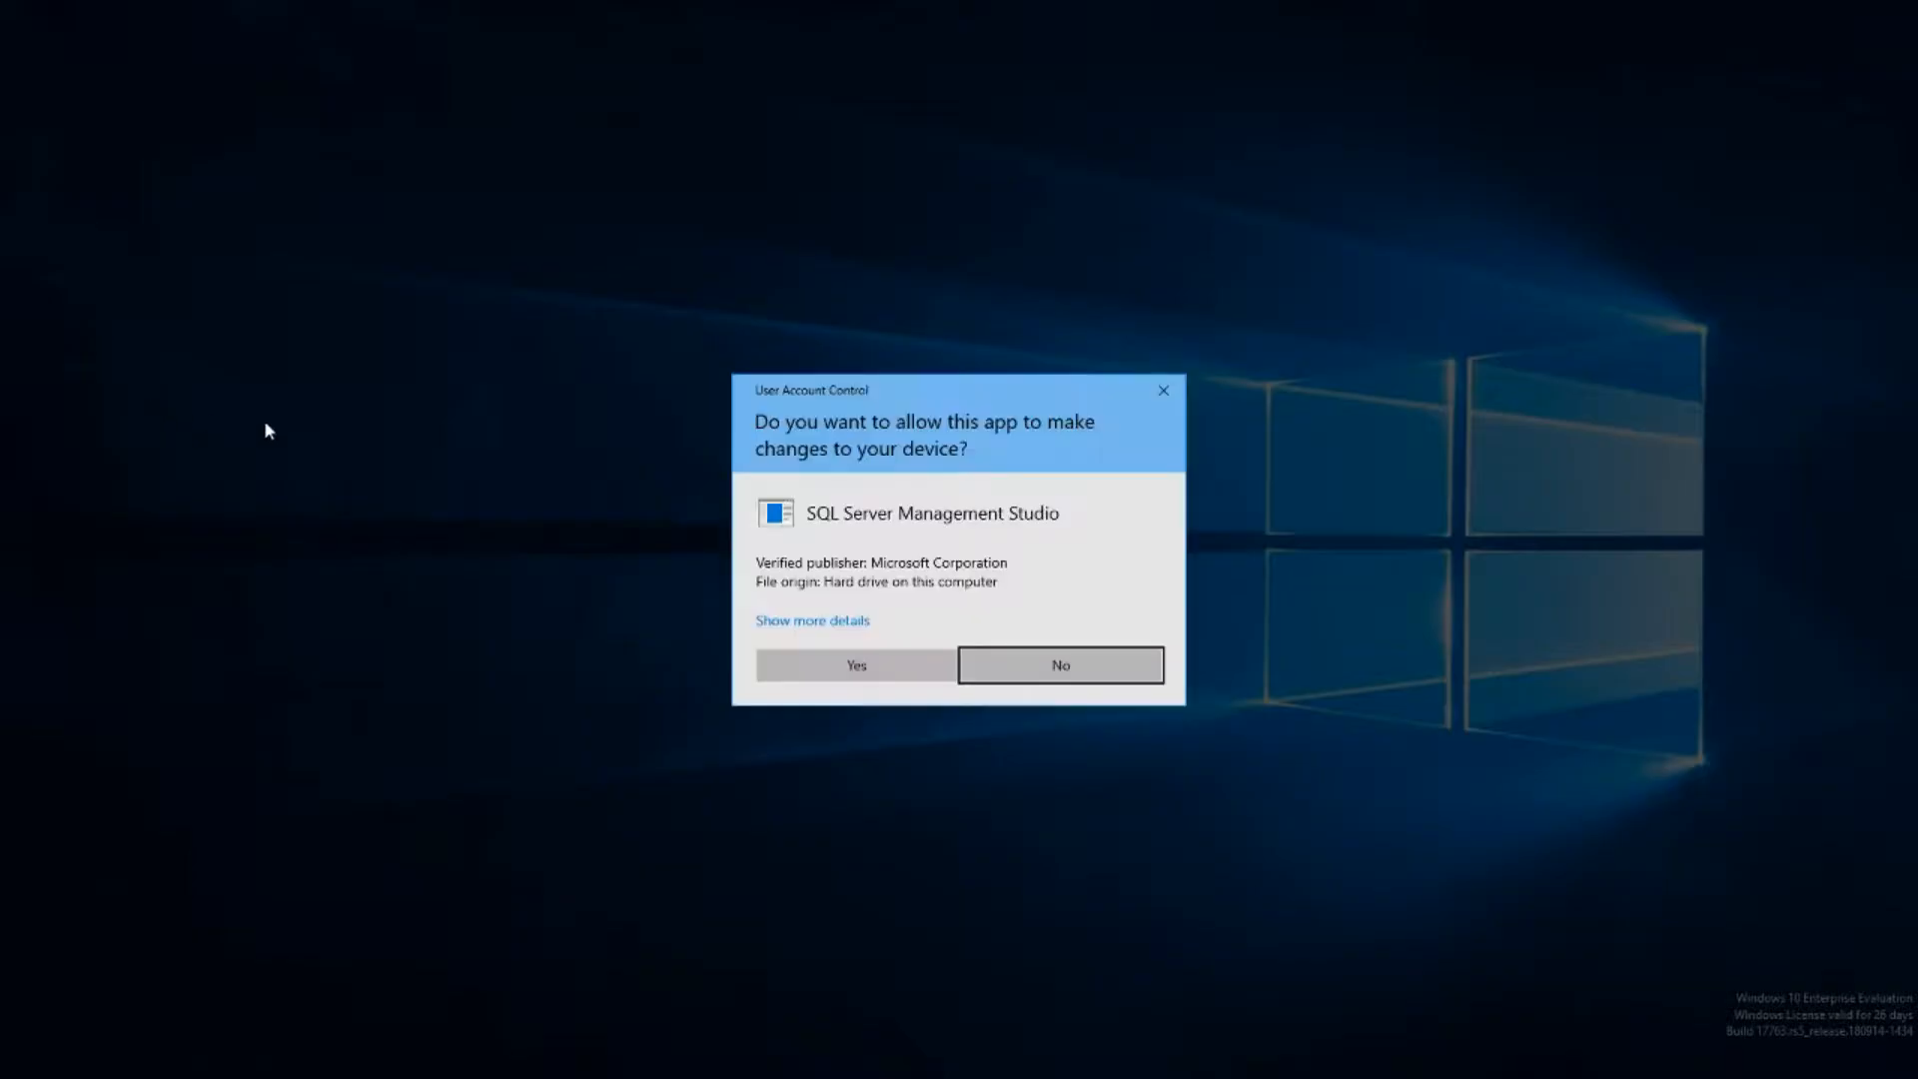
{"action": "left_click", "coordinate": [901, 675]}
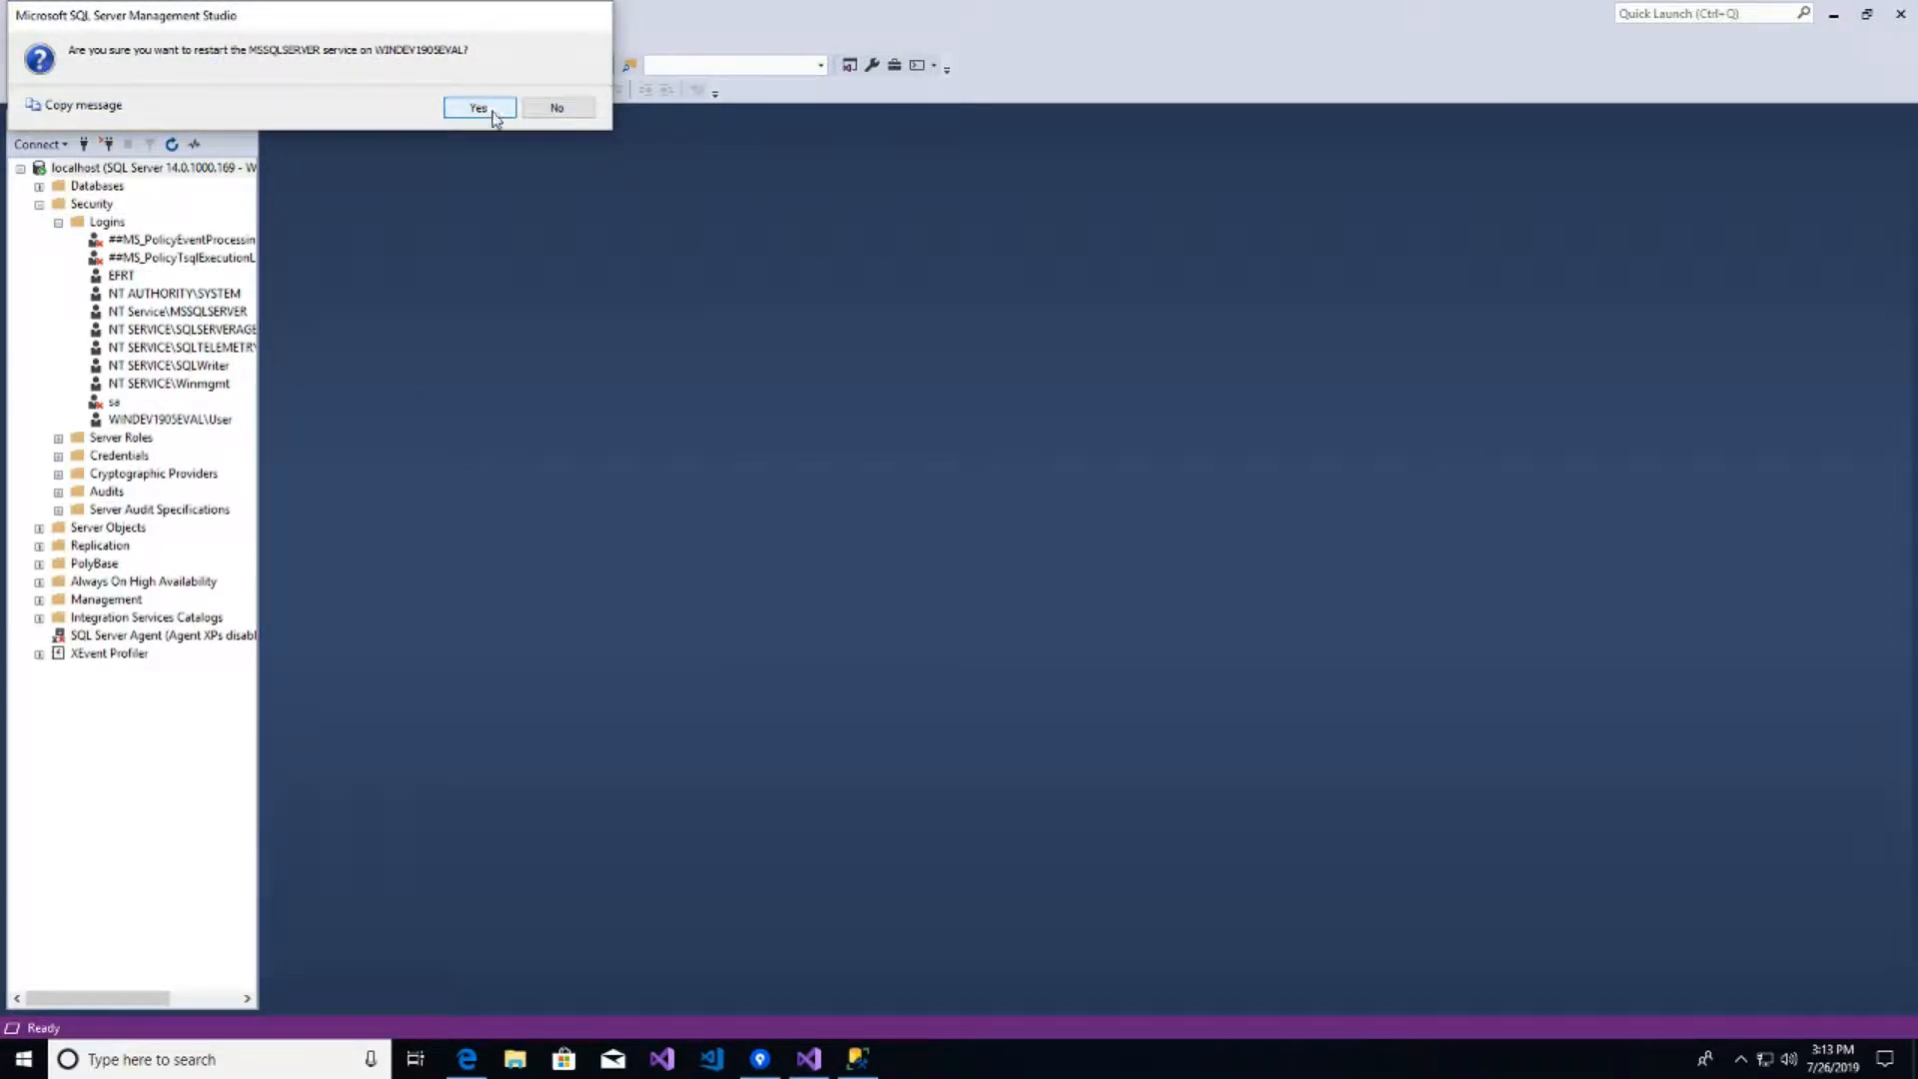
{"action": "left_click", "coordinate": [497, 107]}
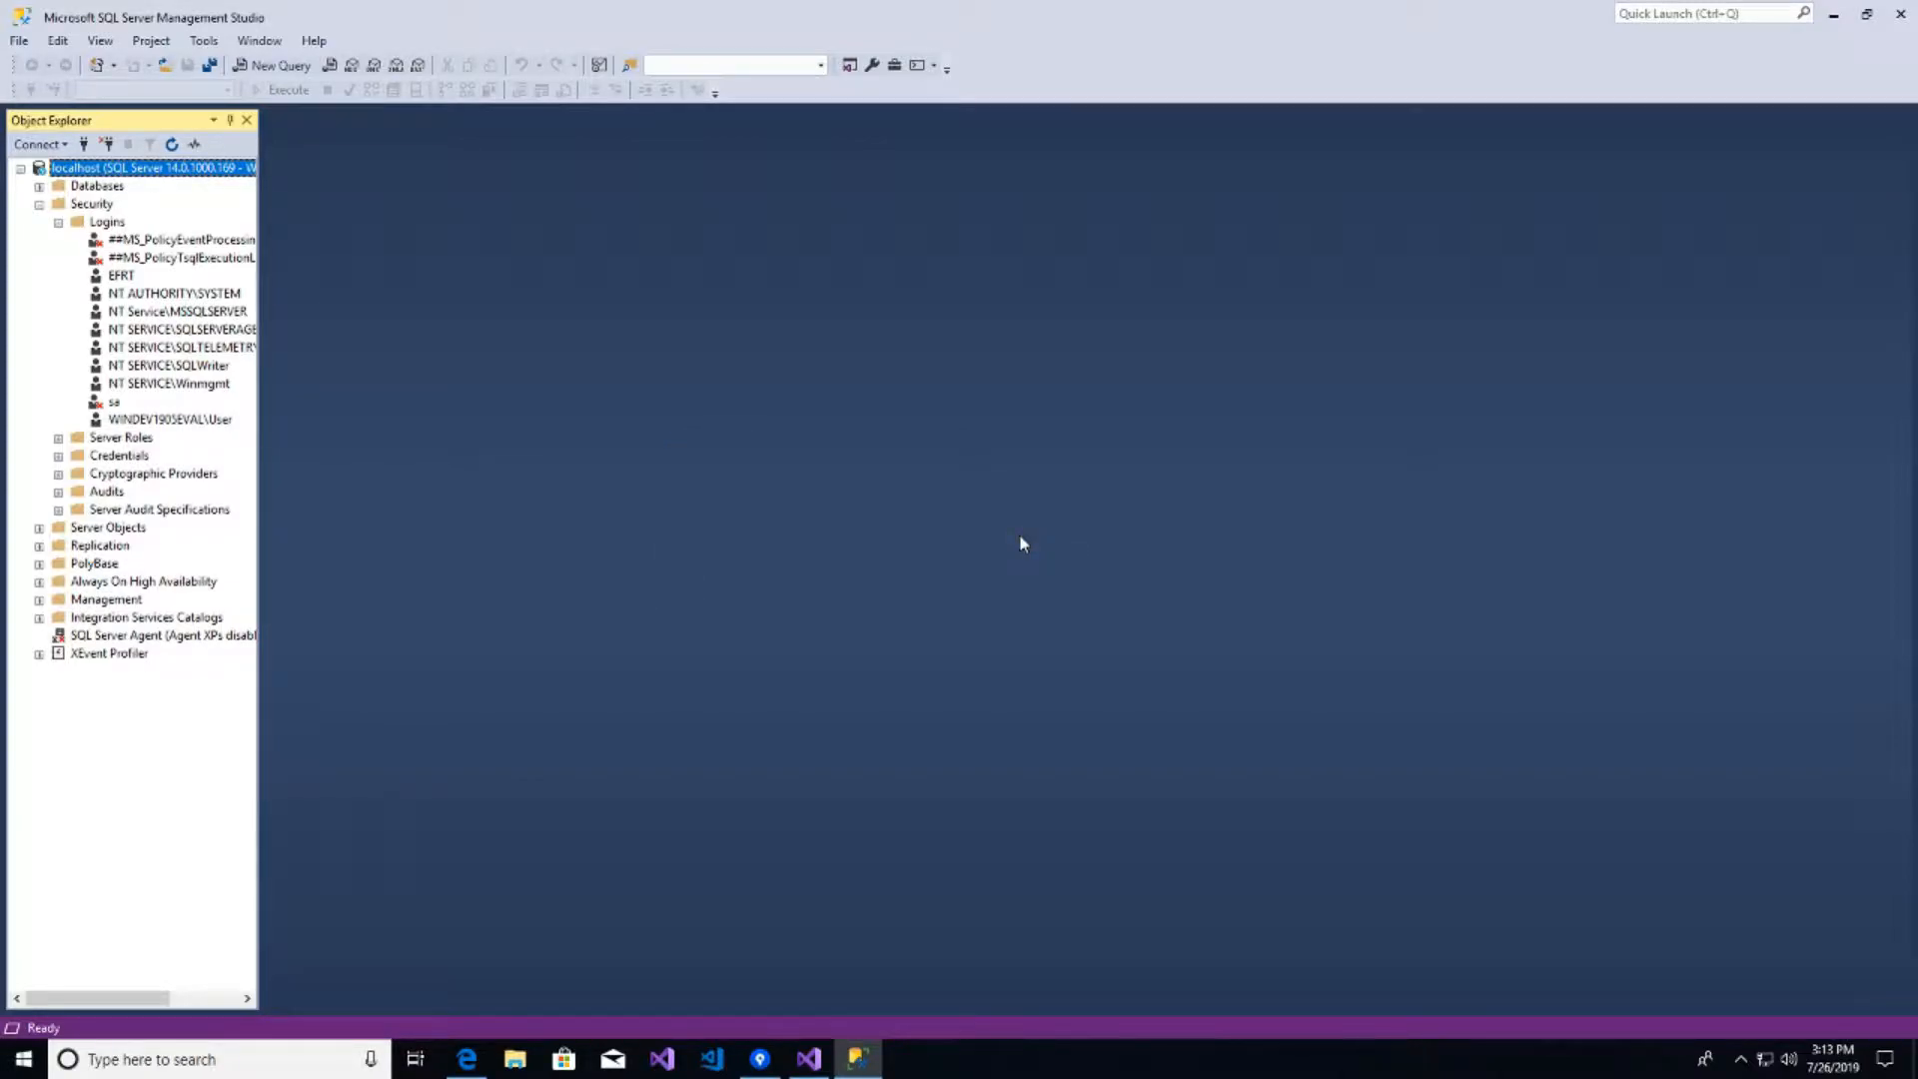
{"action": "left_click", "coordinate": [172, 144]}
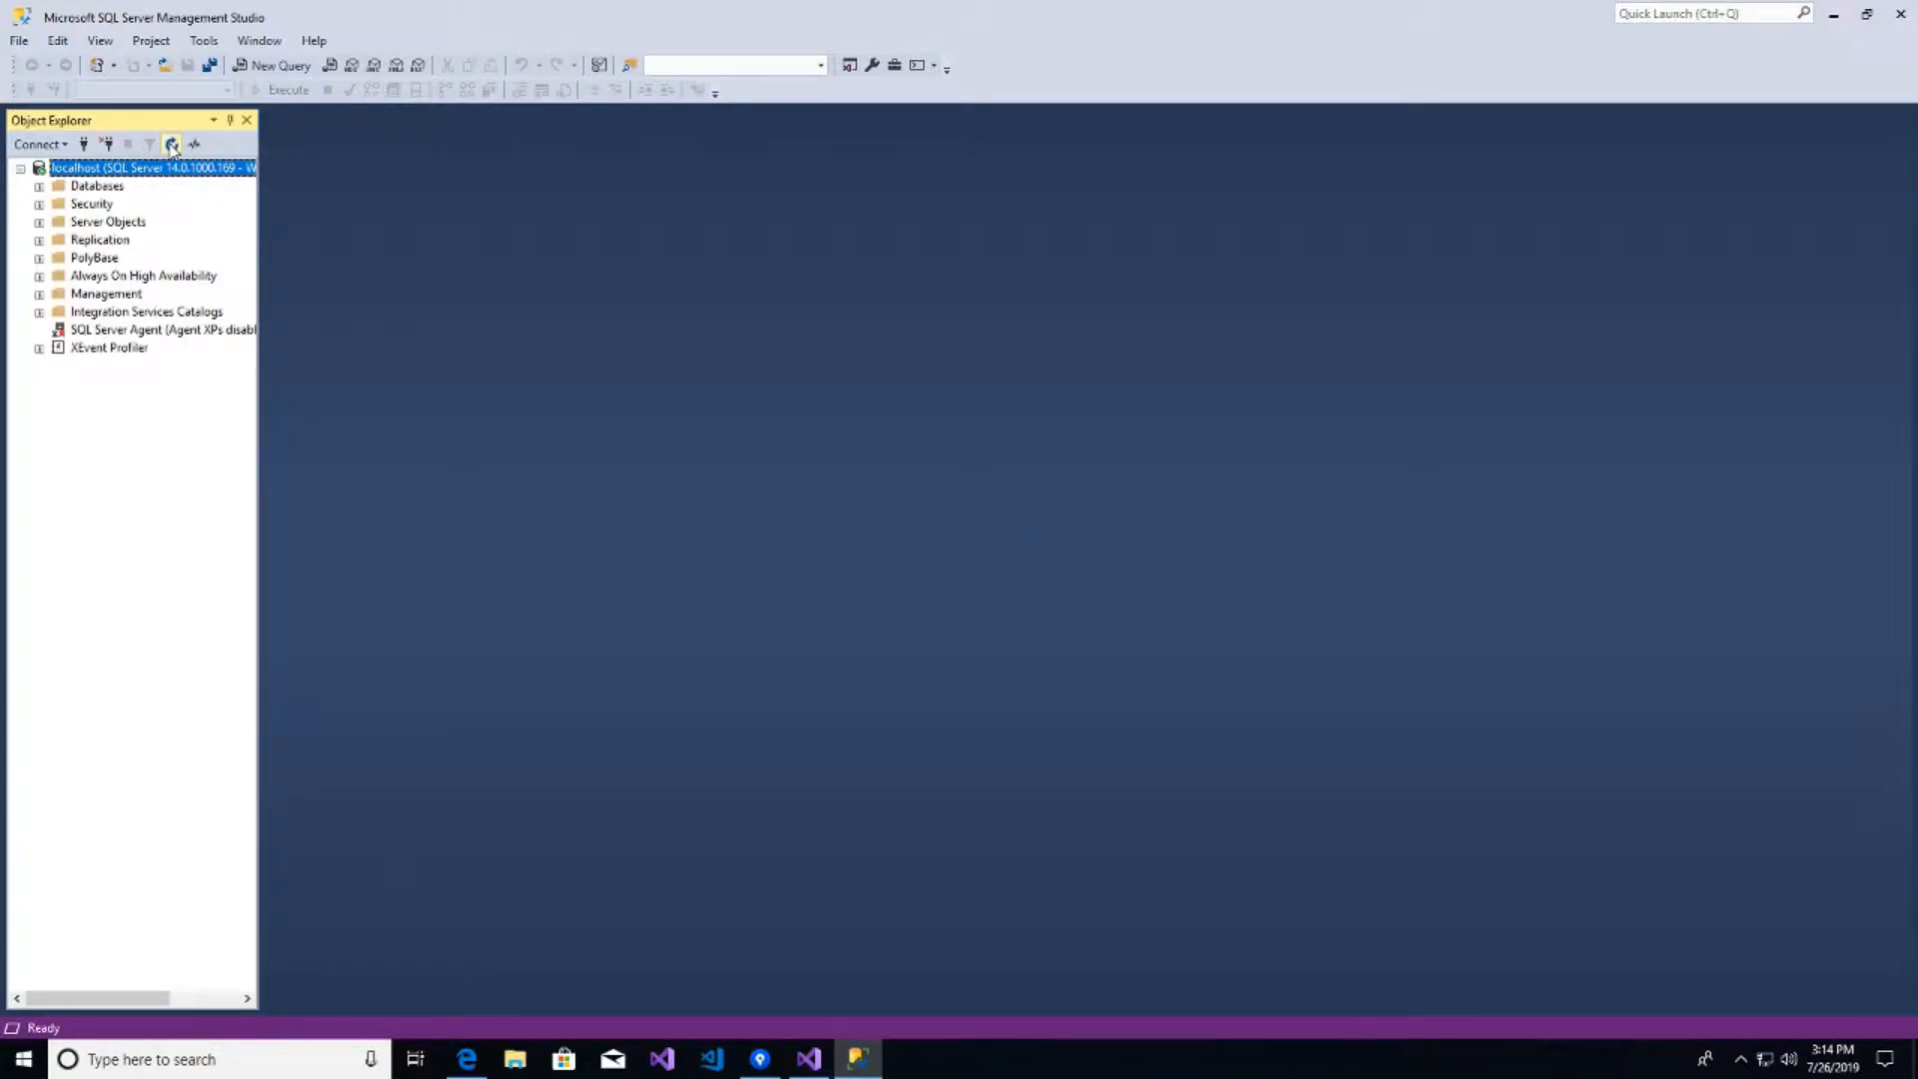
{"action": "left_click", "coordinate": [809, 1059]}
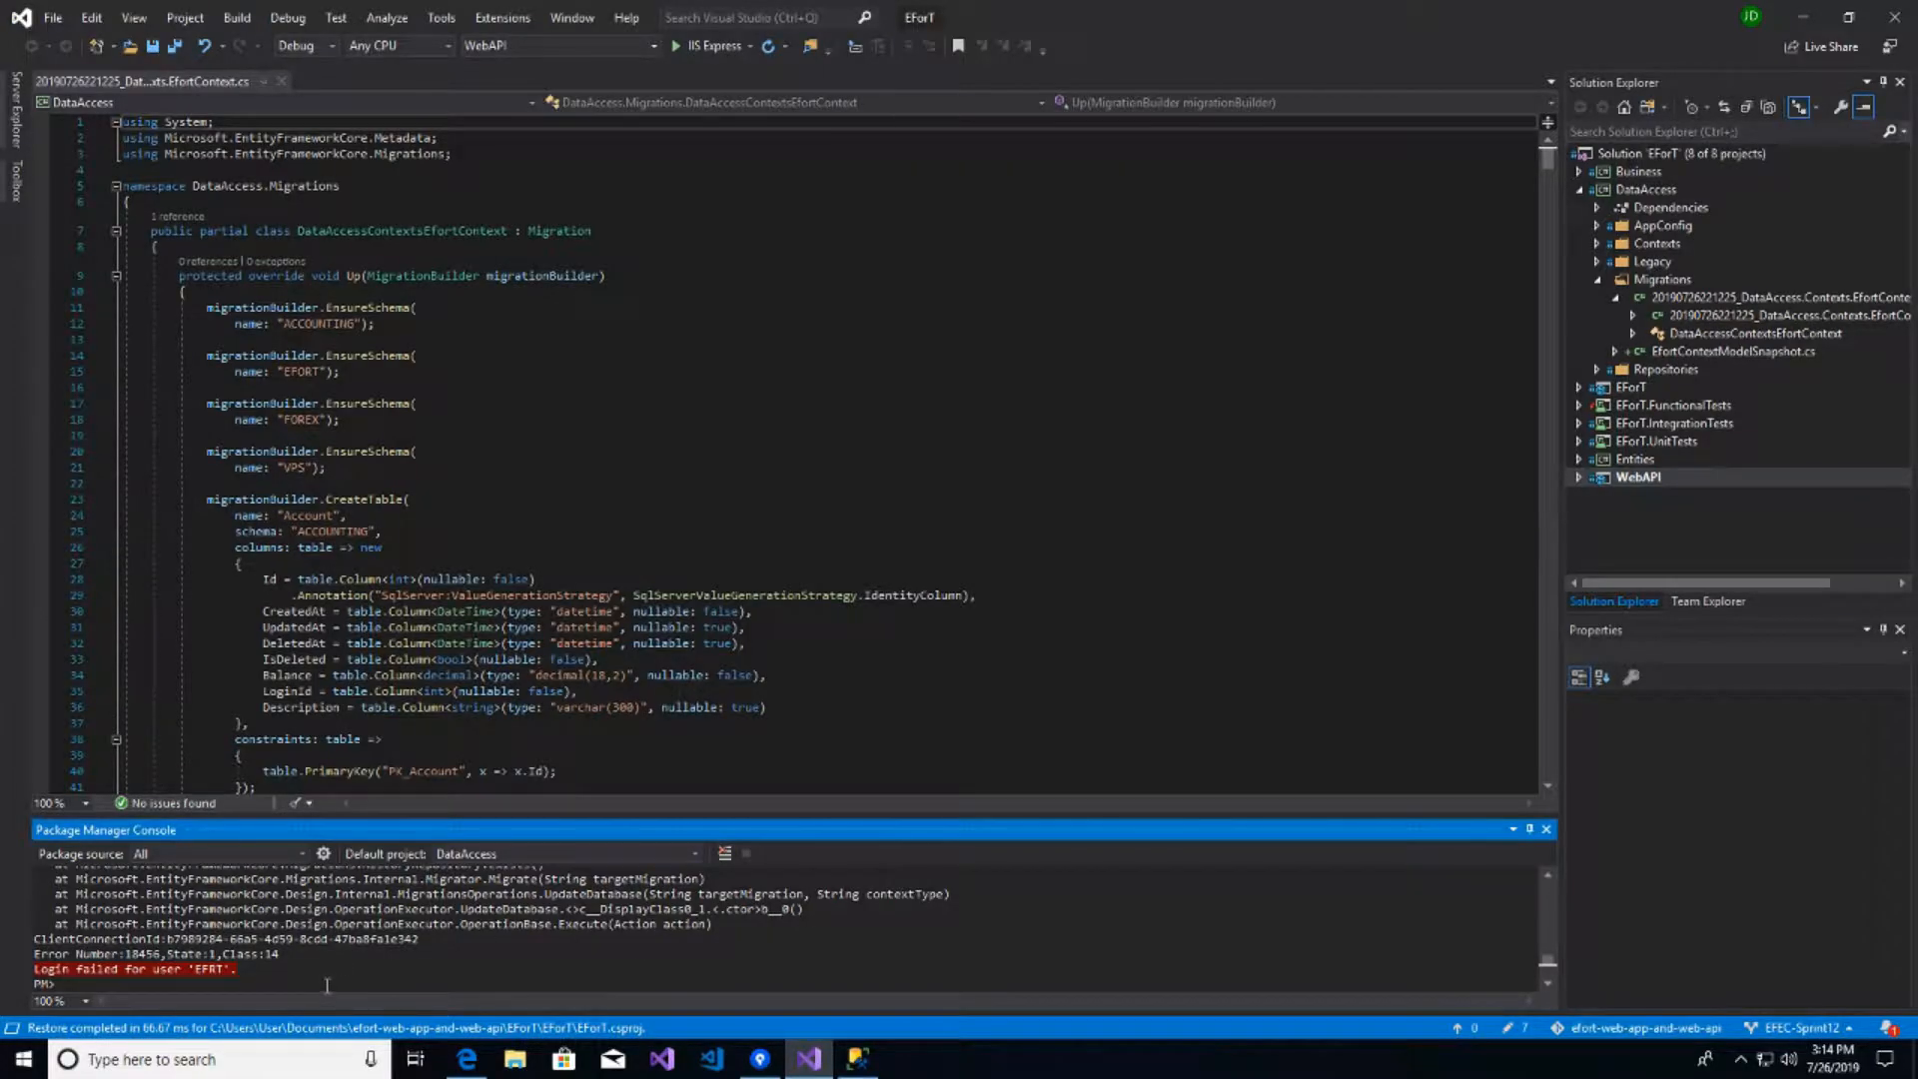
- Rerun Update-Database, which fails with CREATE DATABASE permission denied in database 'master'
{"action": "key", "text": "Up"}
{"action": "key", "text": "Return"}
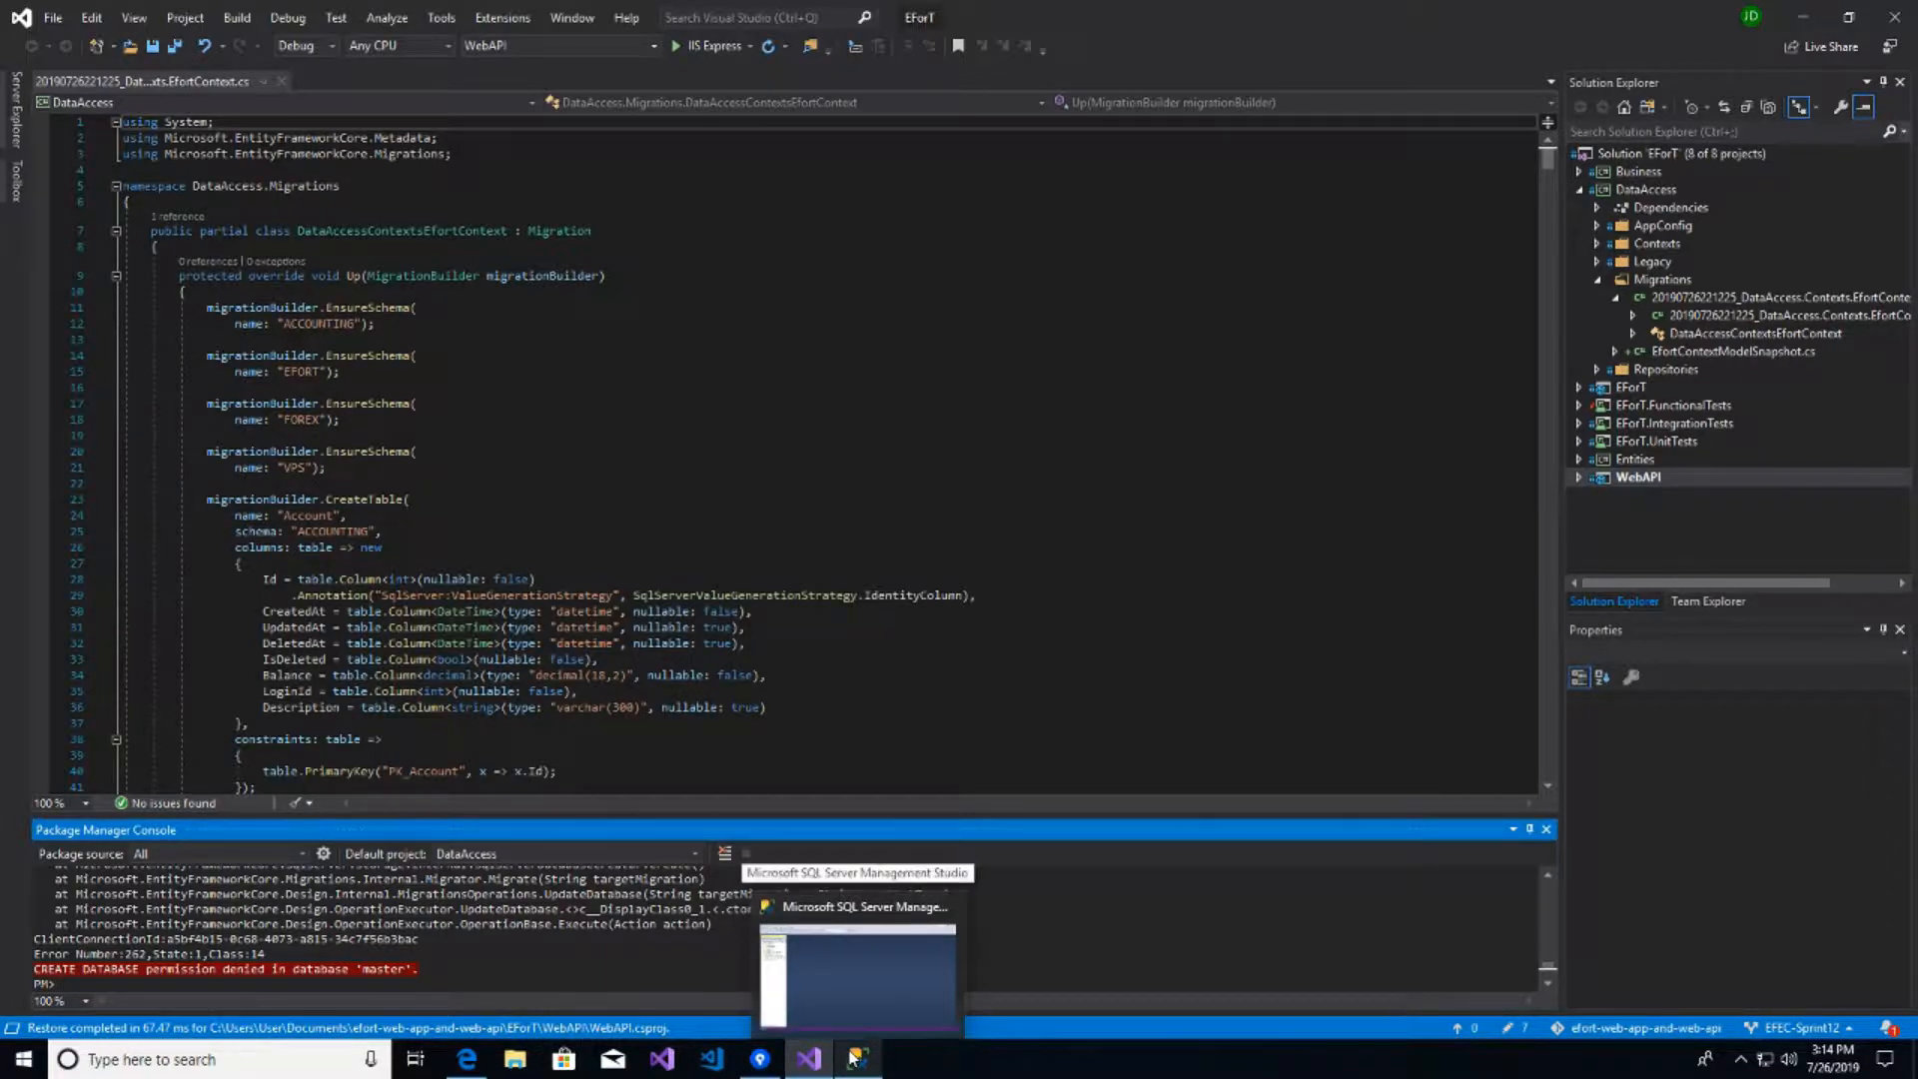
{"action": "left_click", "coordinate": [857, 959]}
- Tick sysadmin in the EFRT login's Server Roles and save it
{"action": "left_click", "coordinate": [40, 205]}
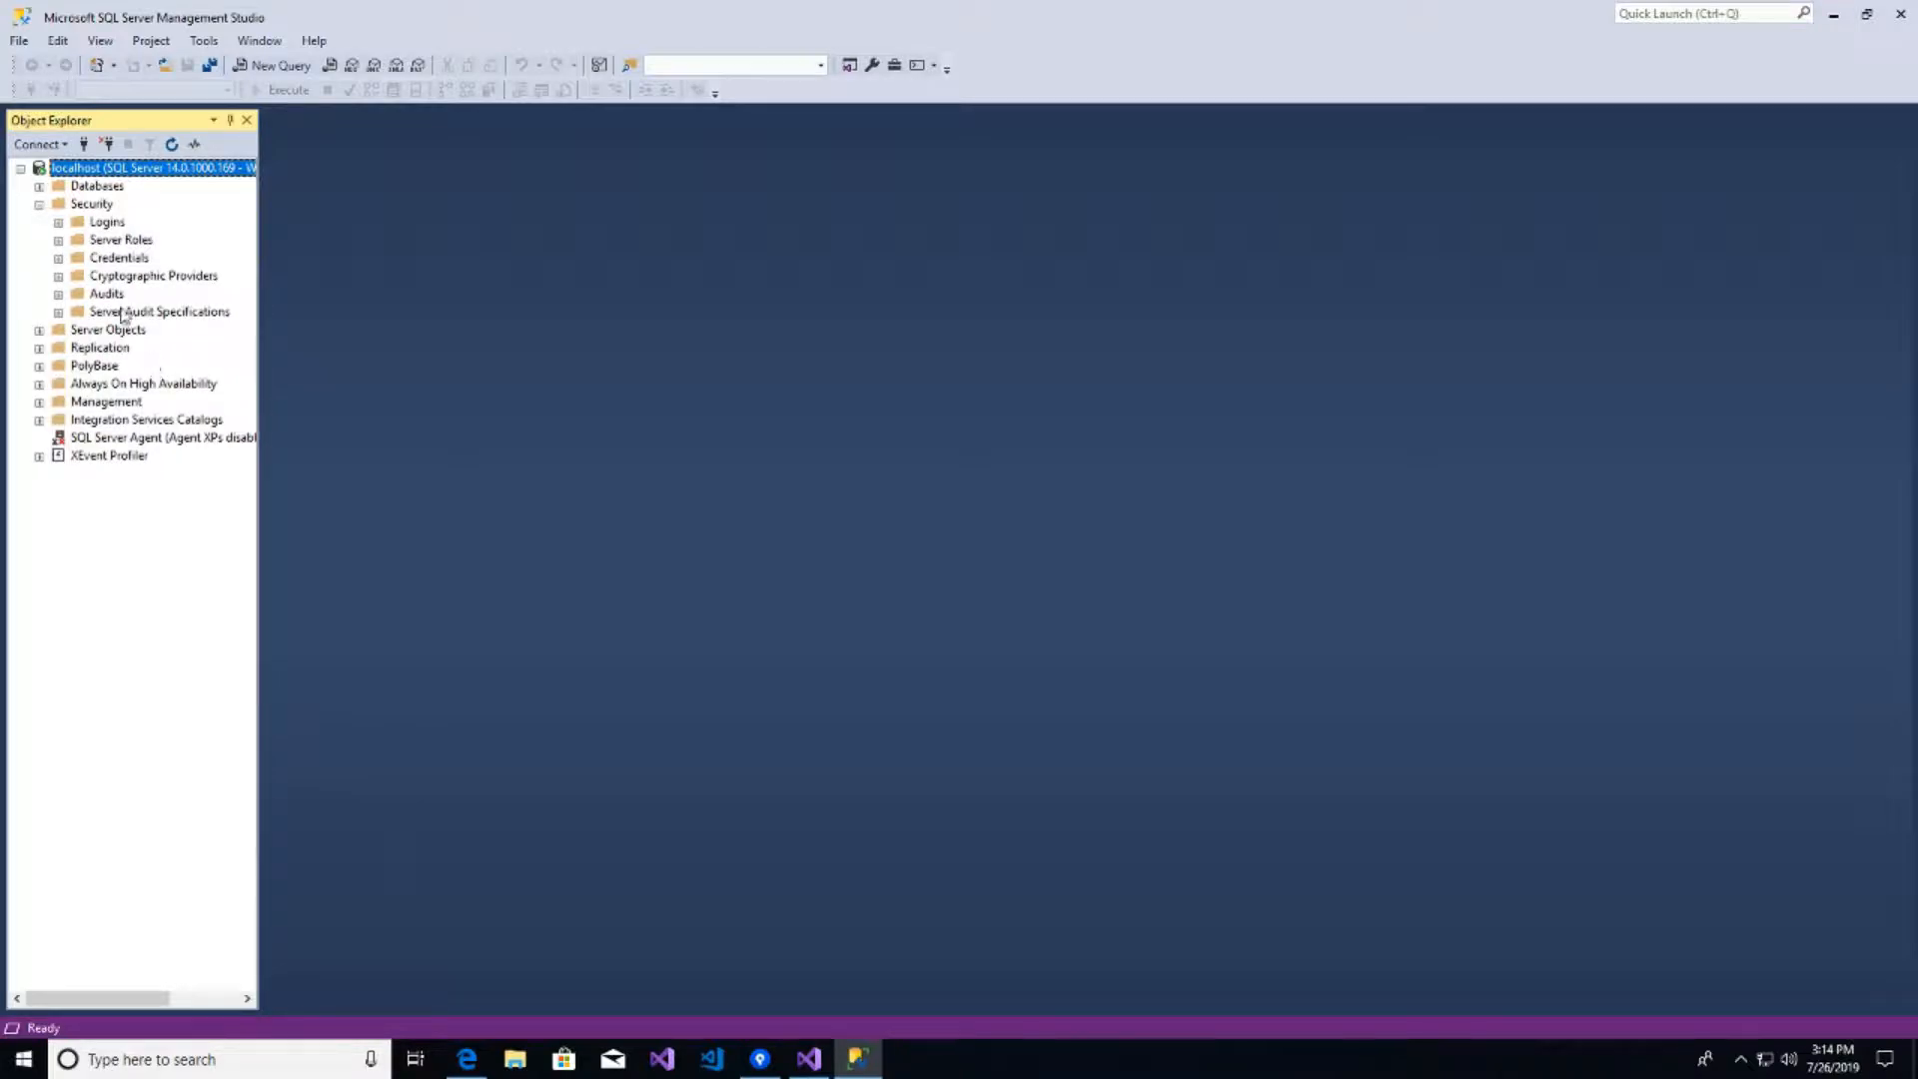
{"action": "left_click", "coordinate": [58, 222]}
{"action": "right_click", "coordinate": [121, 276]}
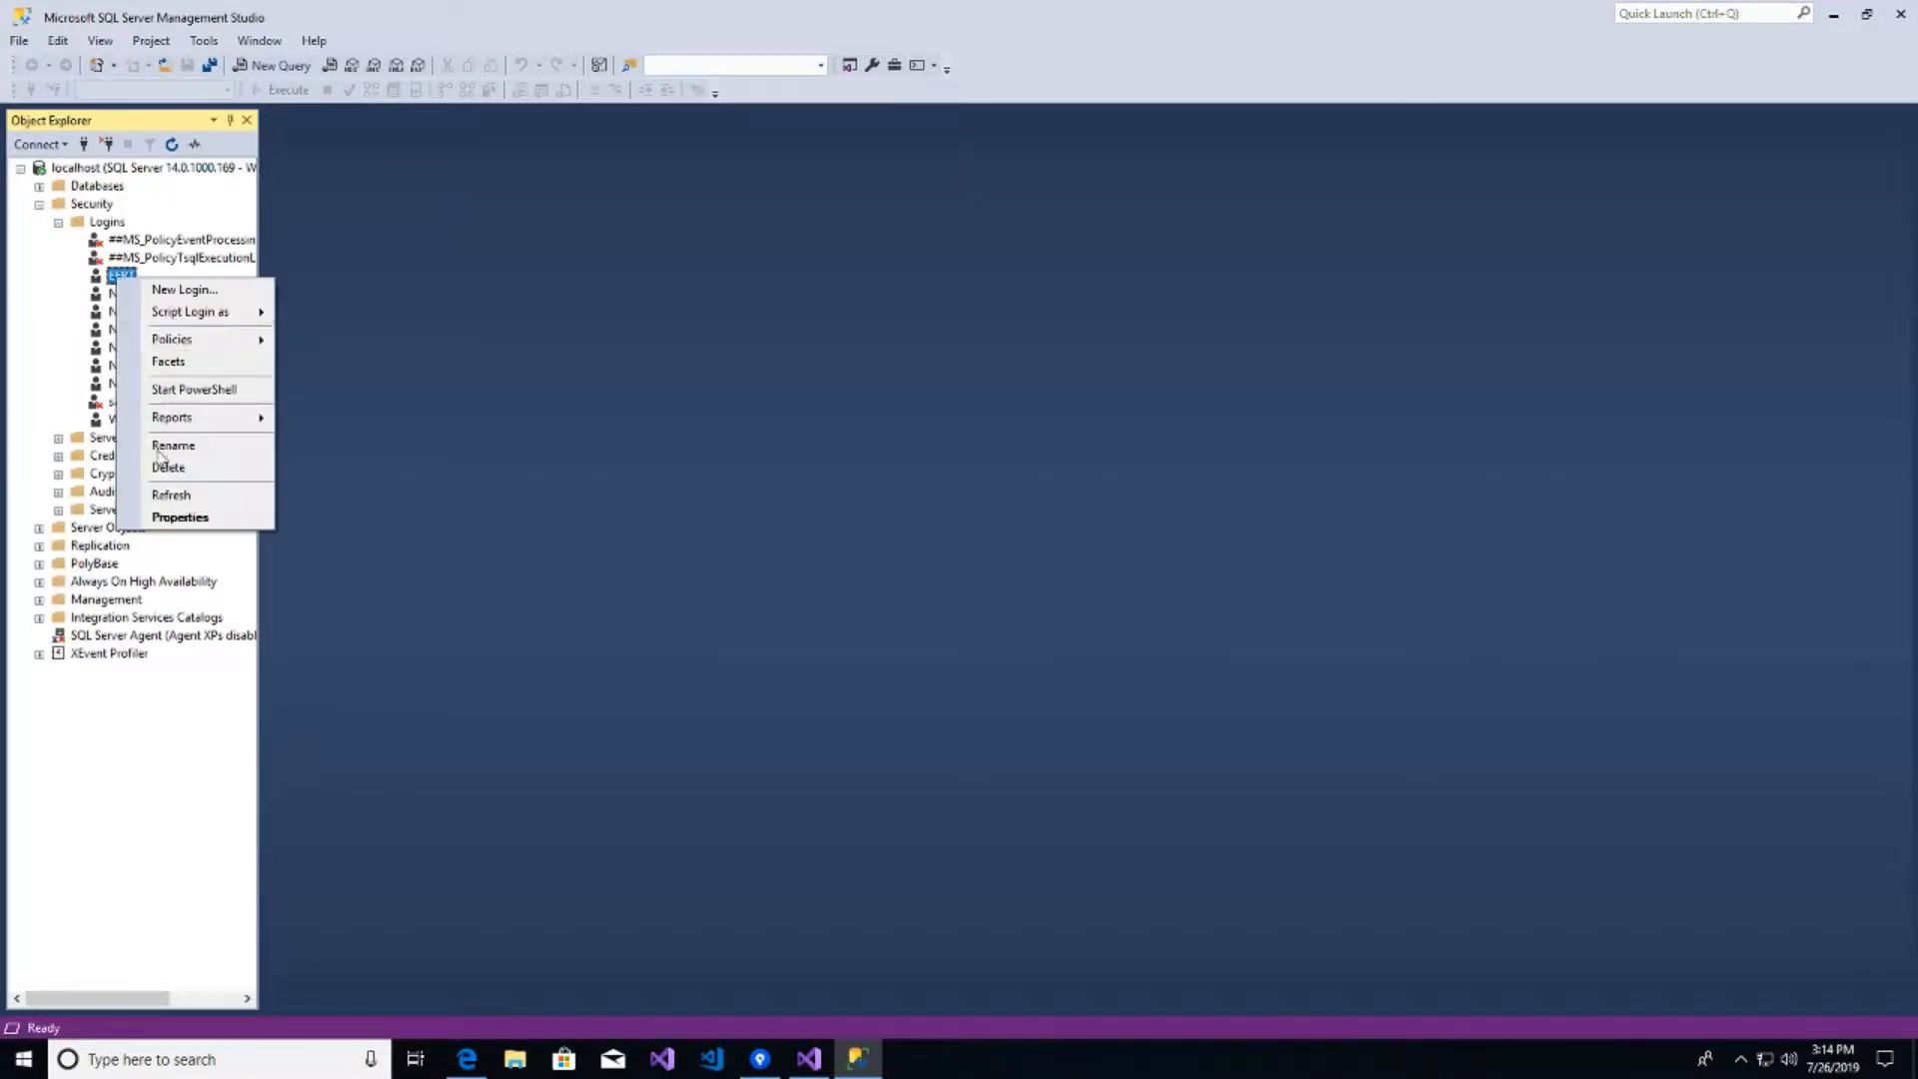
{"action": "left_click", "coordinate": [225, 517]}
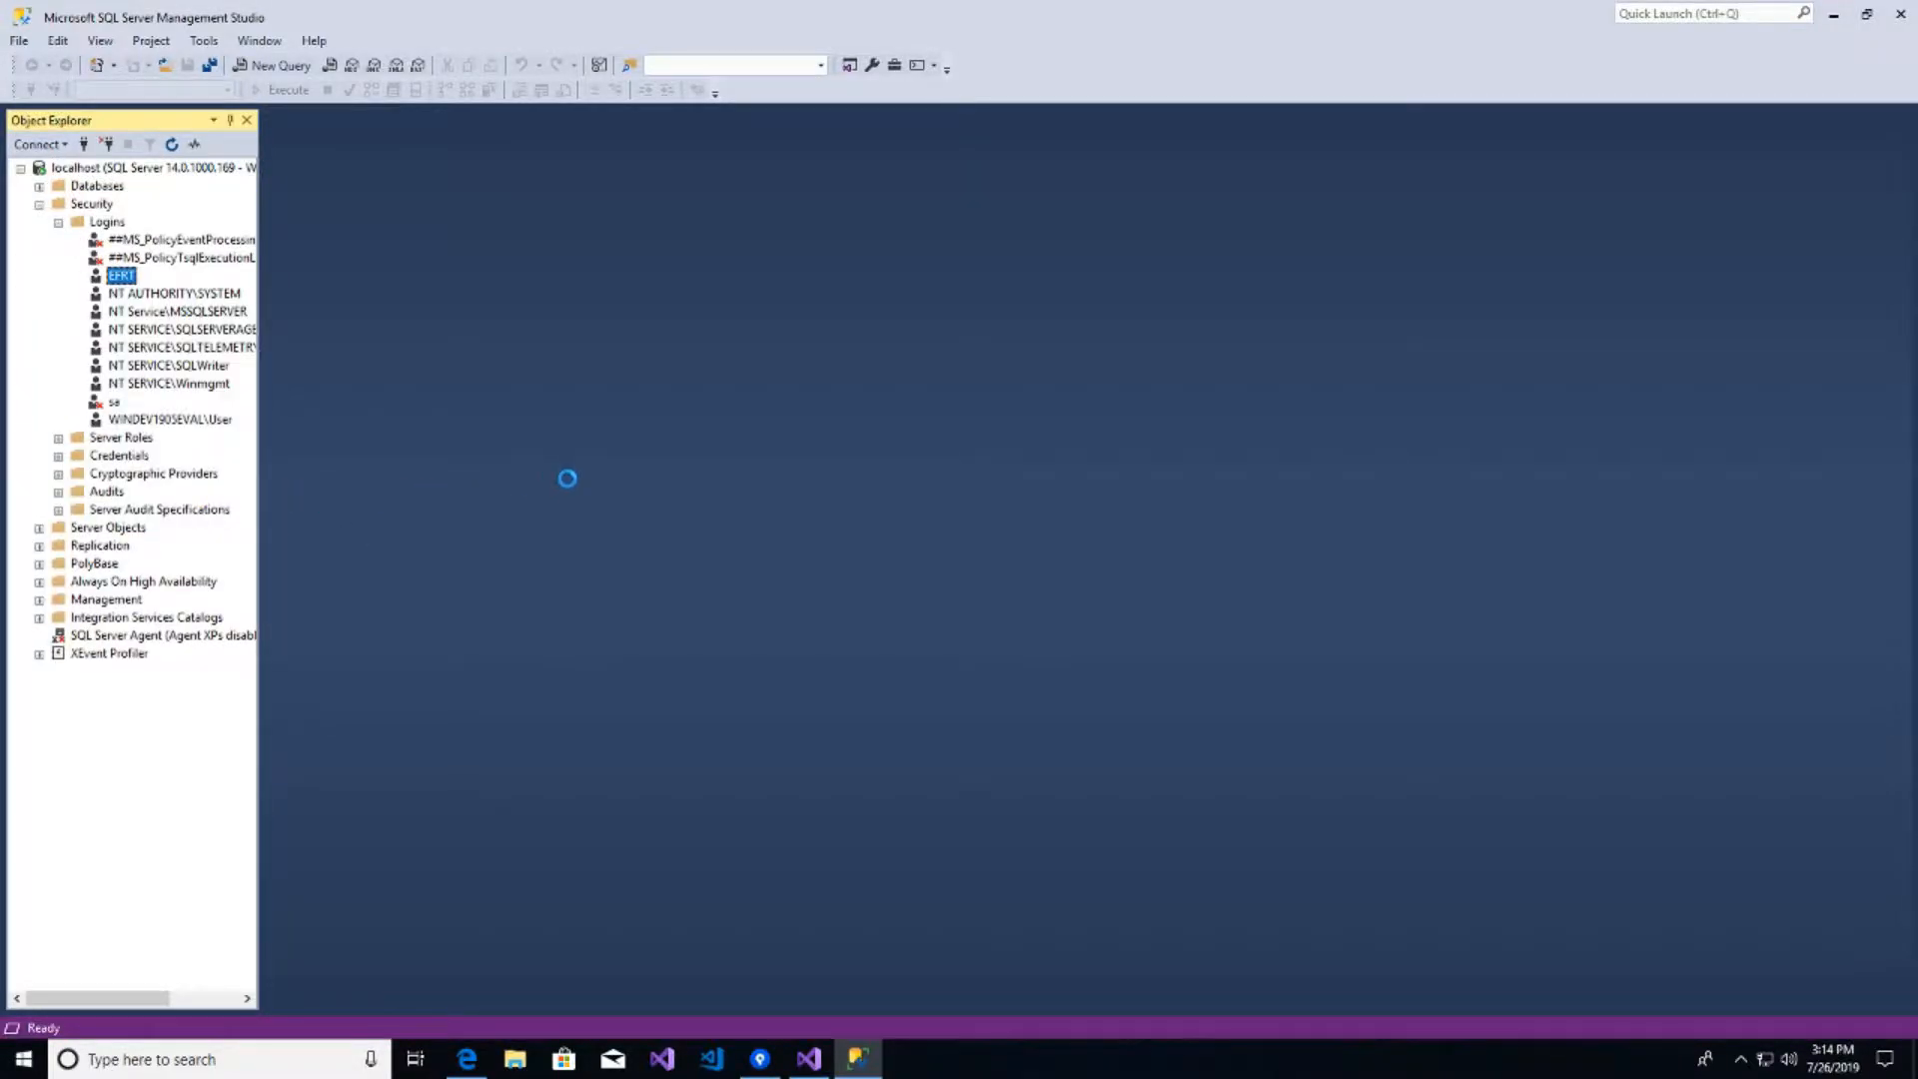
{"action": "left_click", "coordinate": [662, 278]}
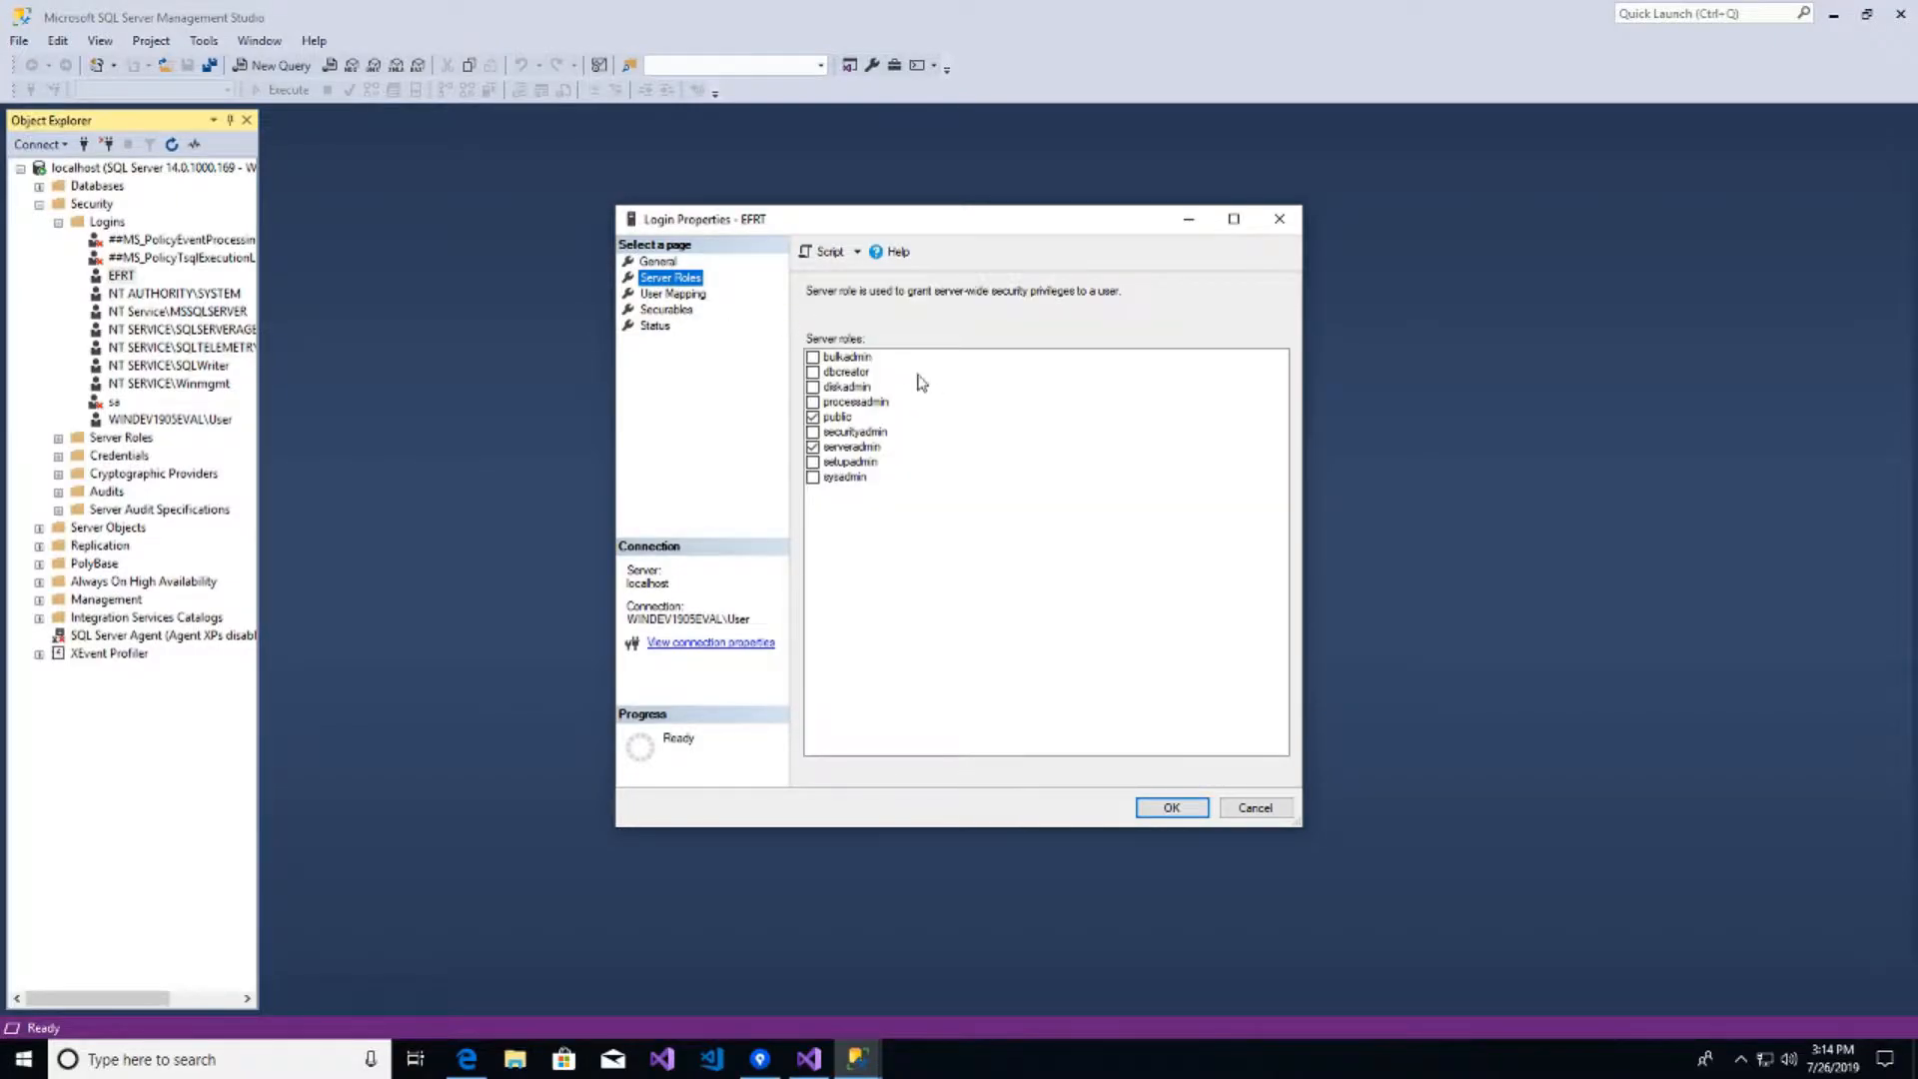
{"action": "left_click", "coordinate": [814, 478]}
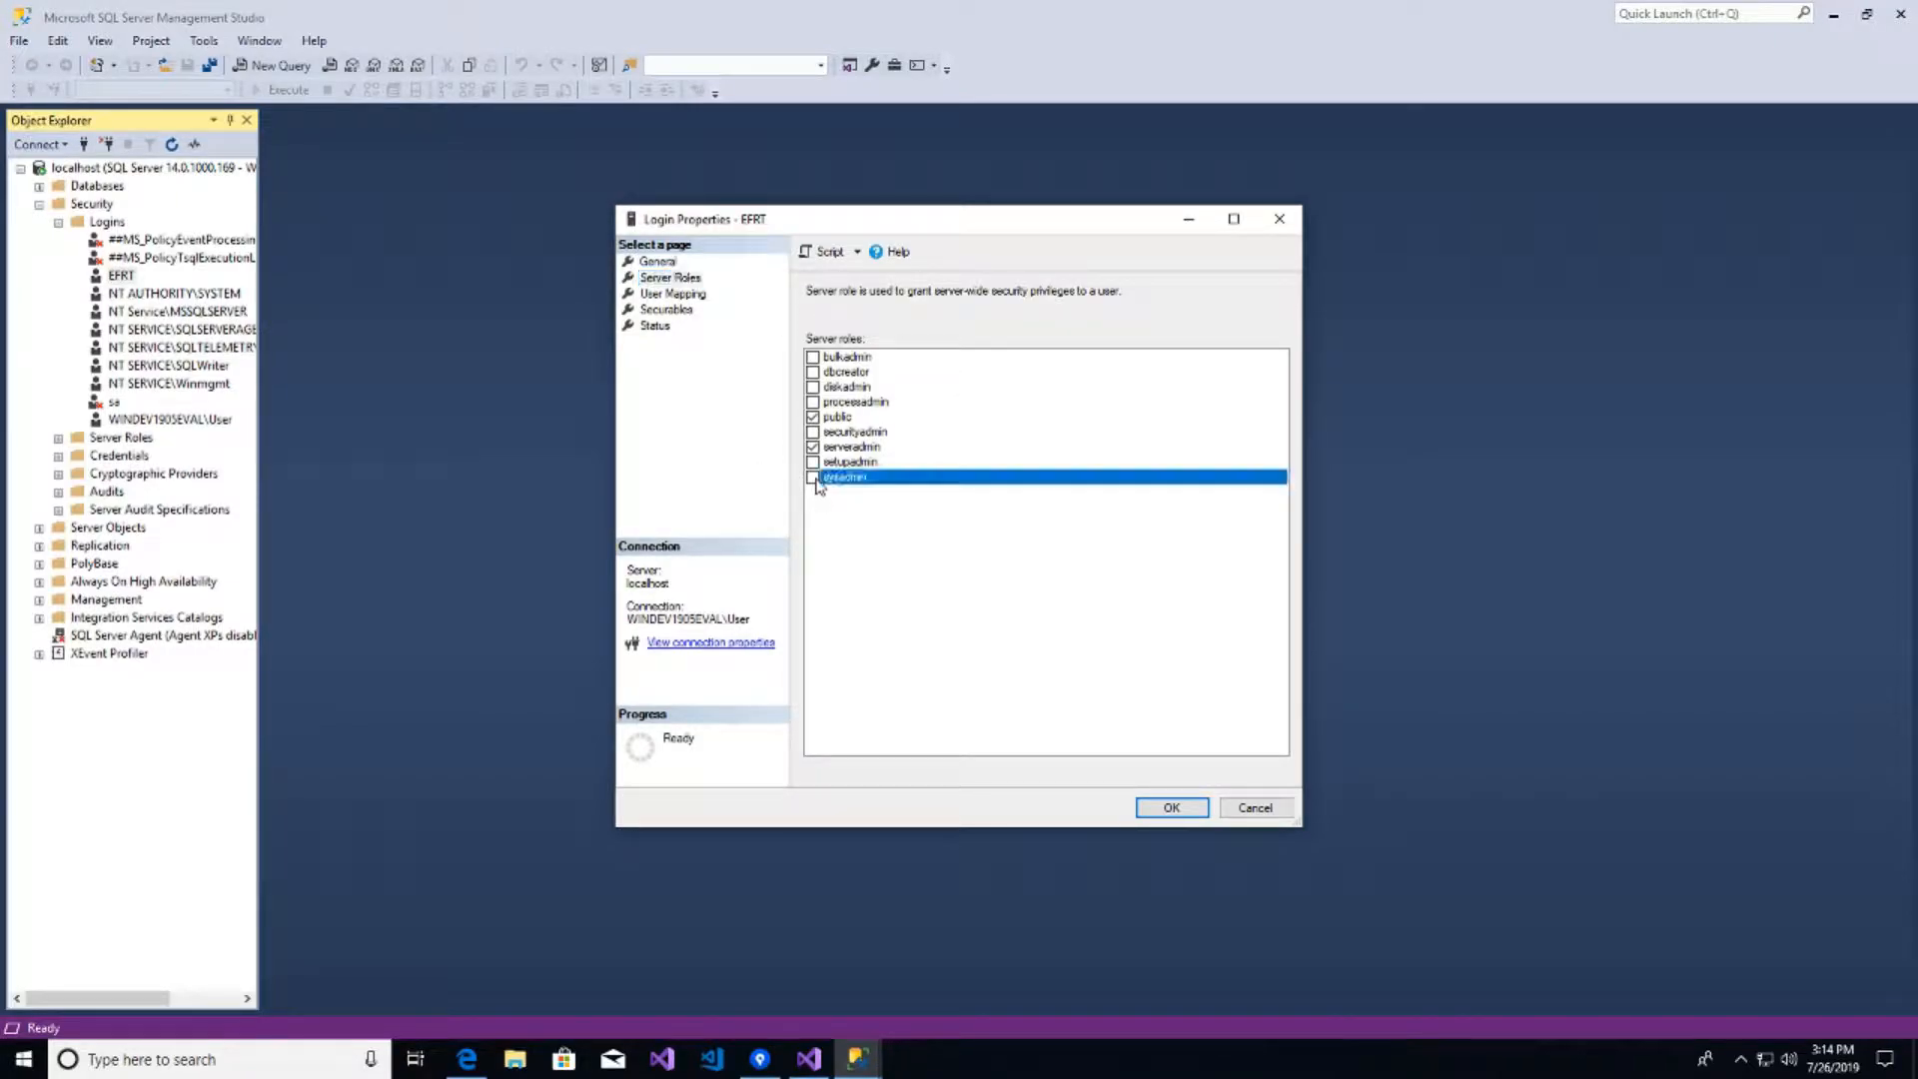
{"action": "left_click", "coordinate": [1172, 812]}
- Reopen EFRT's Server Roles to verify sysadmin and serveradmin stayed checked
{"action": "right_click", "coordinate": [118, 279]}
{"action": "left_click", "coordinate": [194, 511]}
{"action": "left_click", "coordinate": [670, 277]}
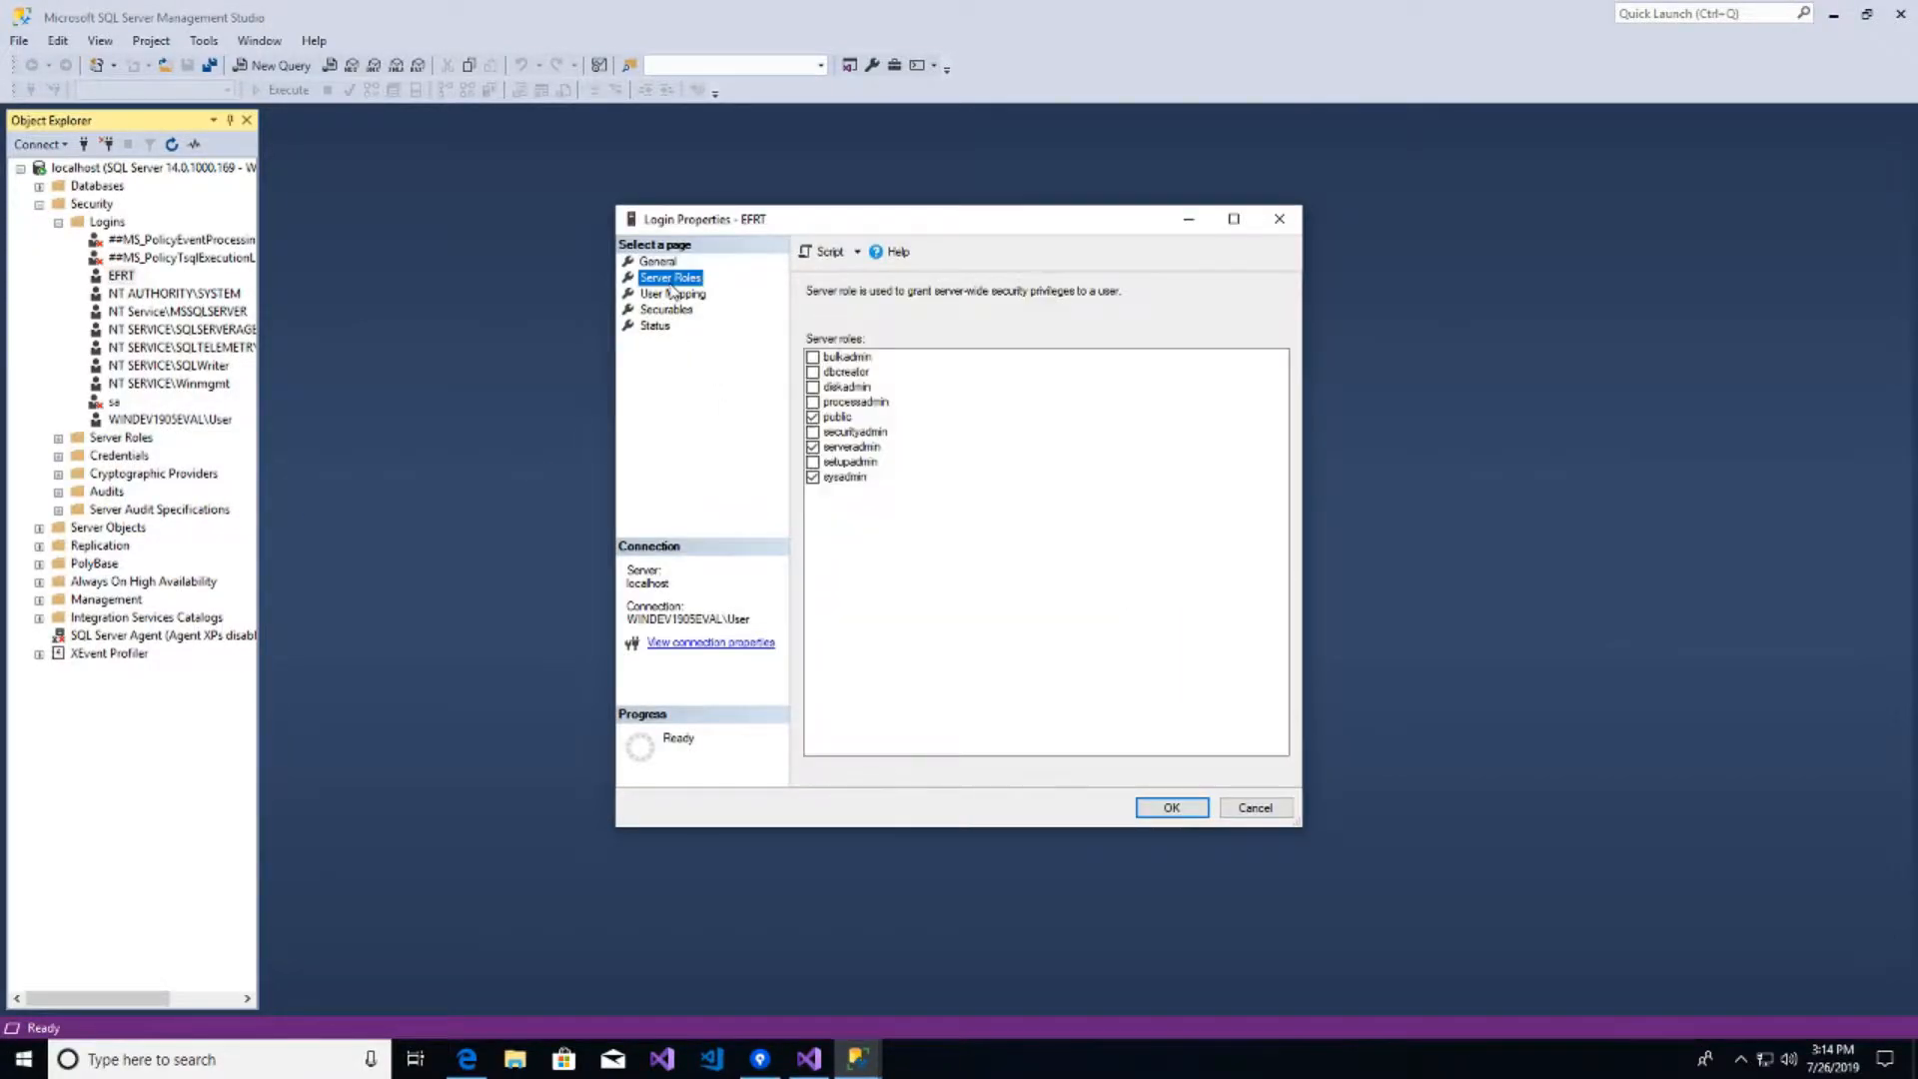
{"action": "left_click", "coordinate": [1173, 807]}
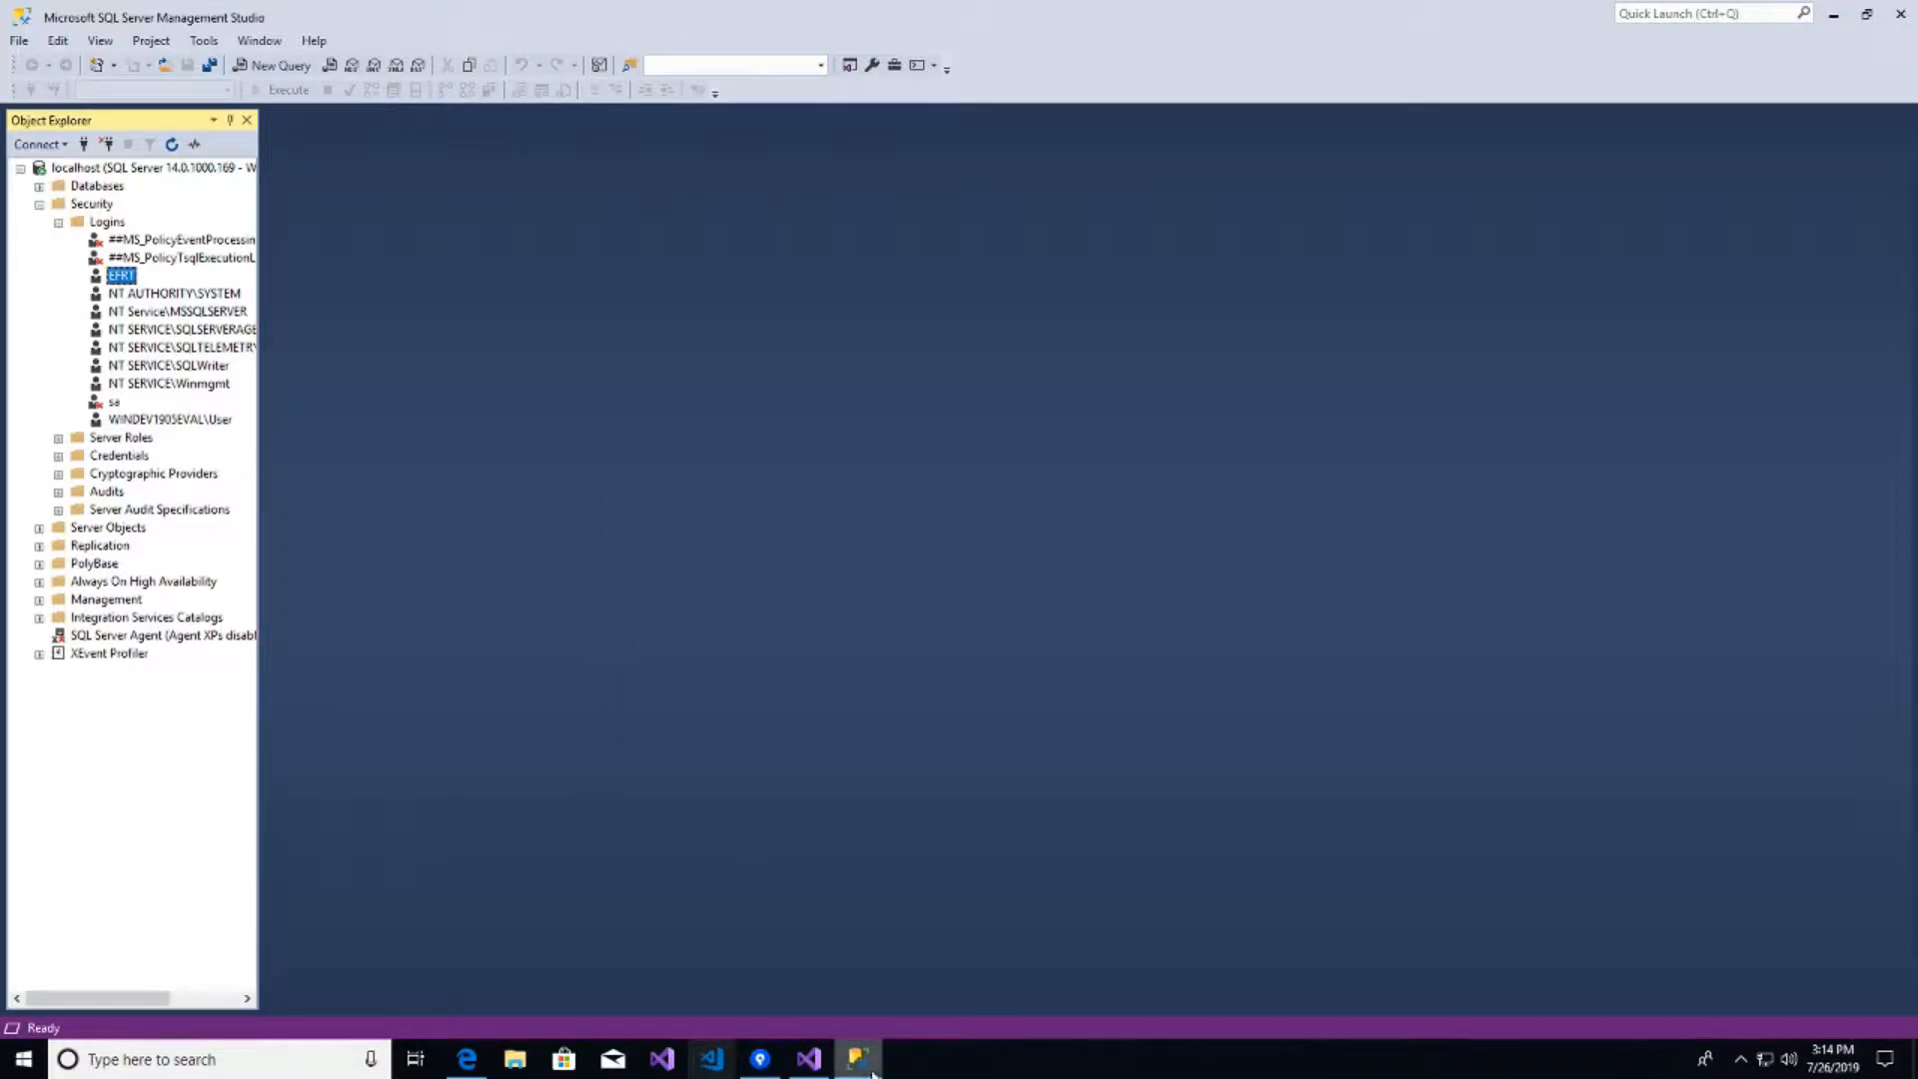
{"action": "left_click", "coordinate": [809, 1059]}
{"action": "key", "text": "Up"}
{"action": "key", "text": "Return"}
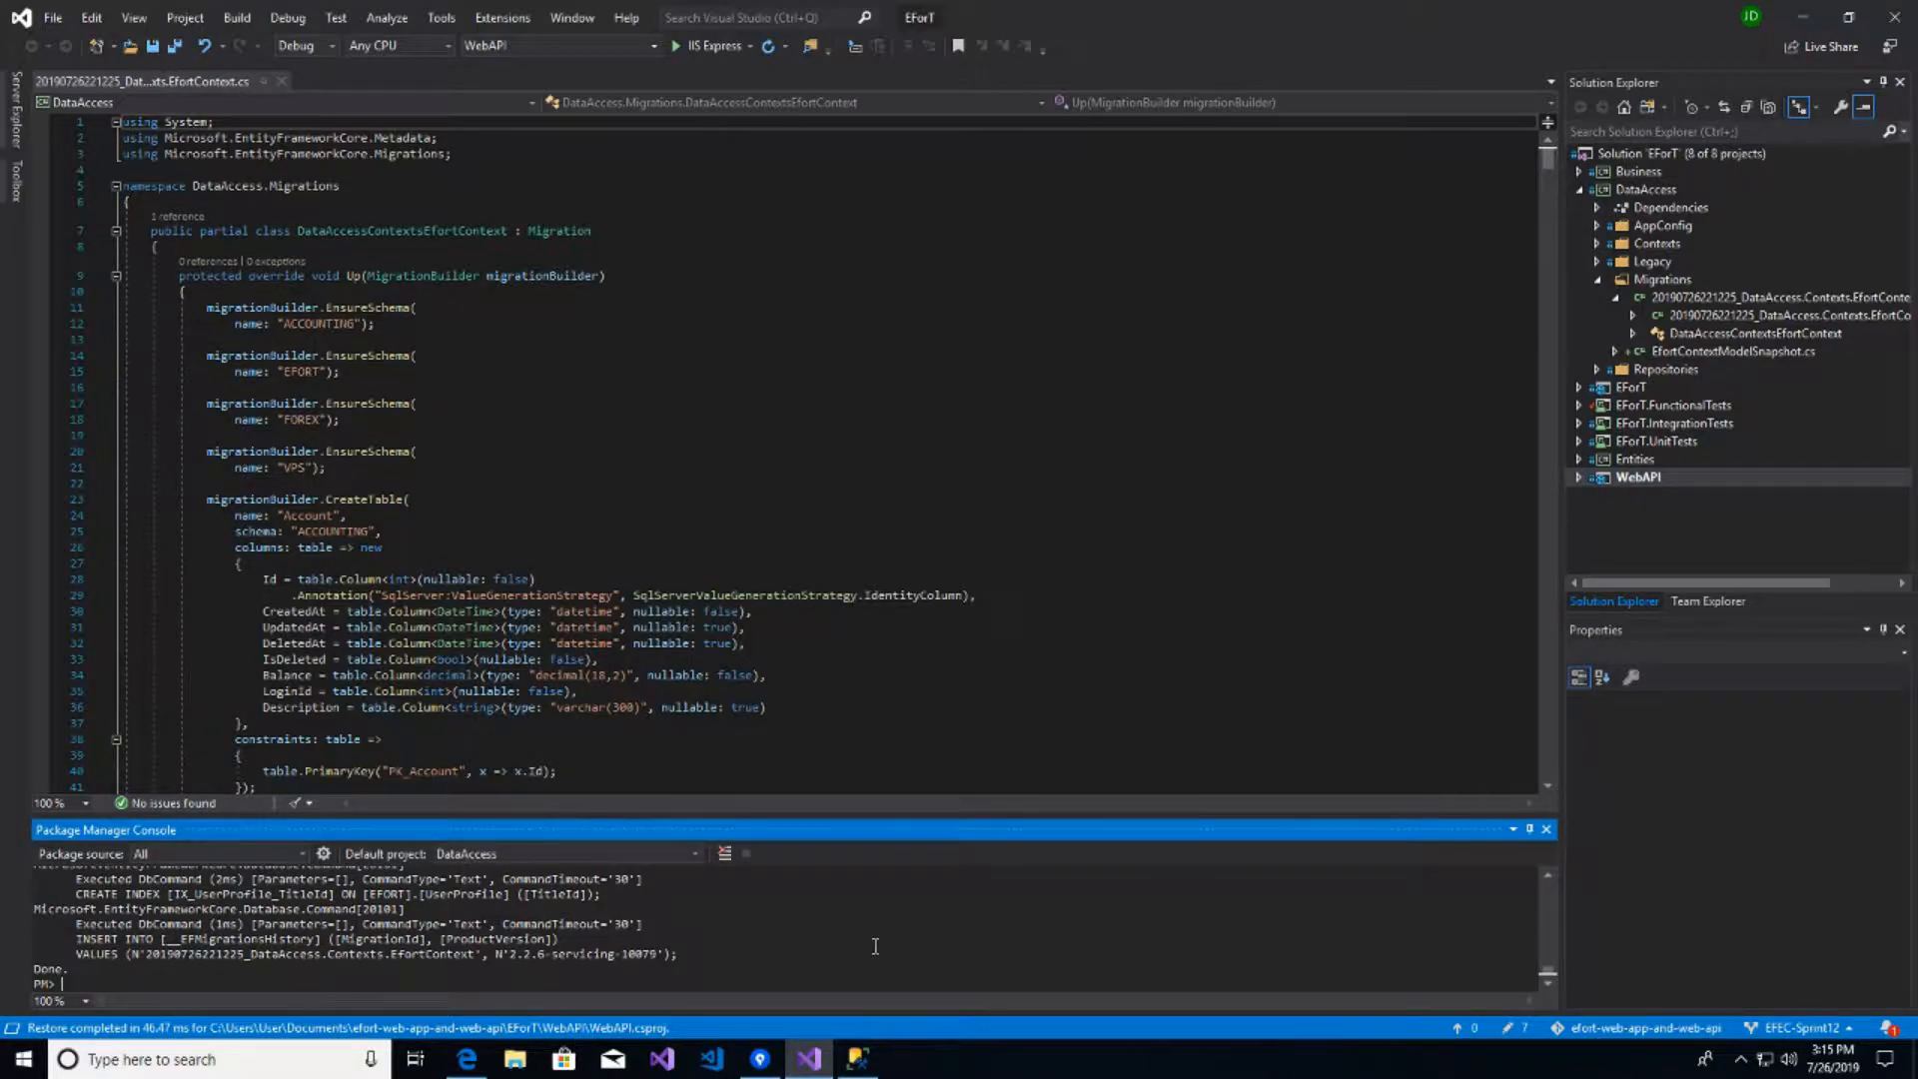
- Select the top 1000 rows of EFortDB's EFORT.Login table, confirming five seeded rows, then close SSMS
{"action": "left_click", "coordinate": [857, 1059]}
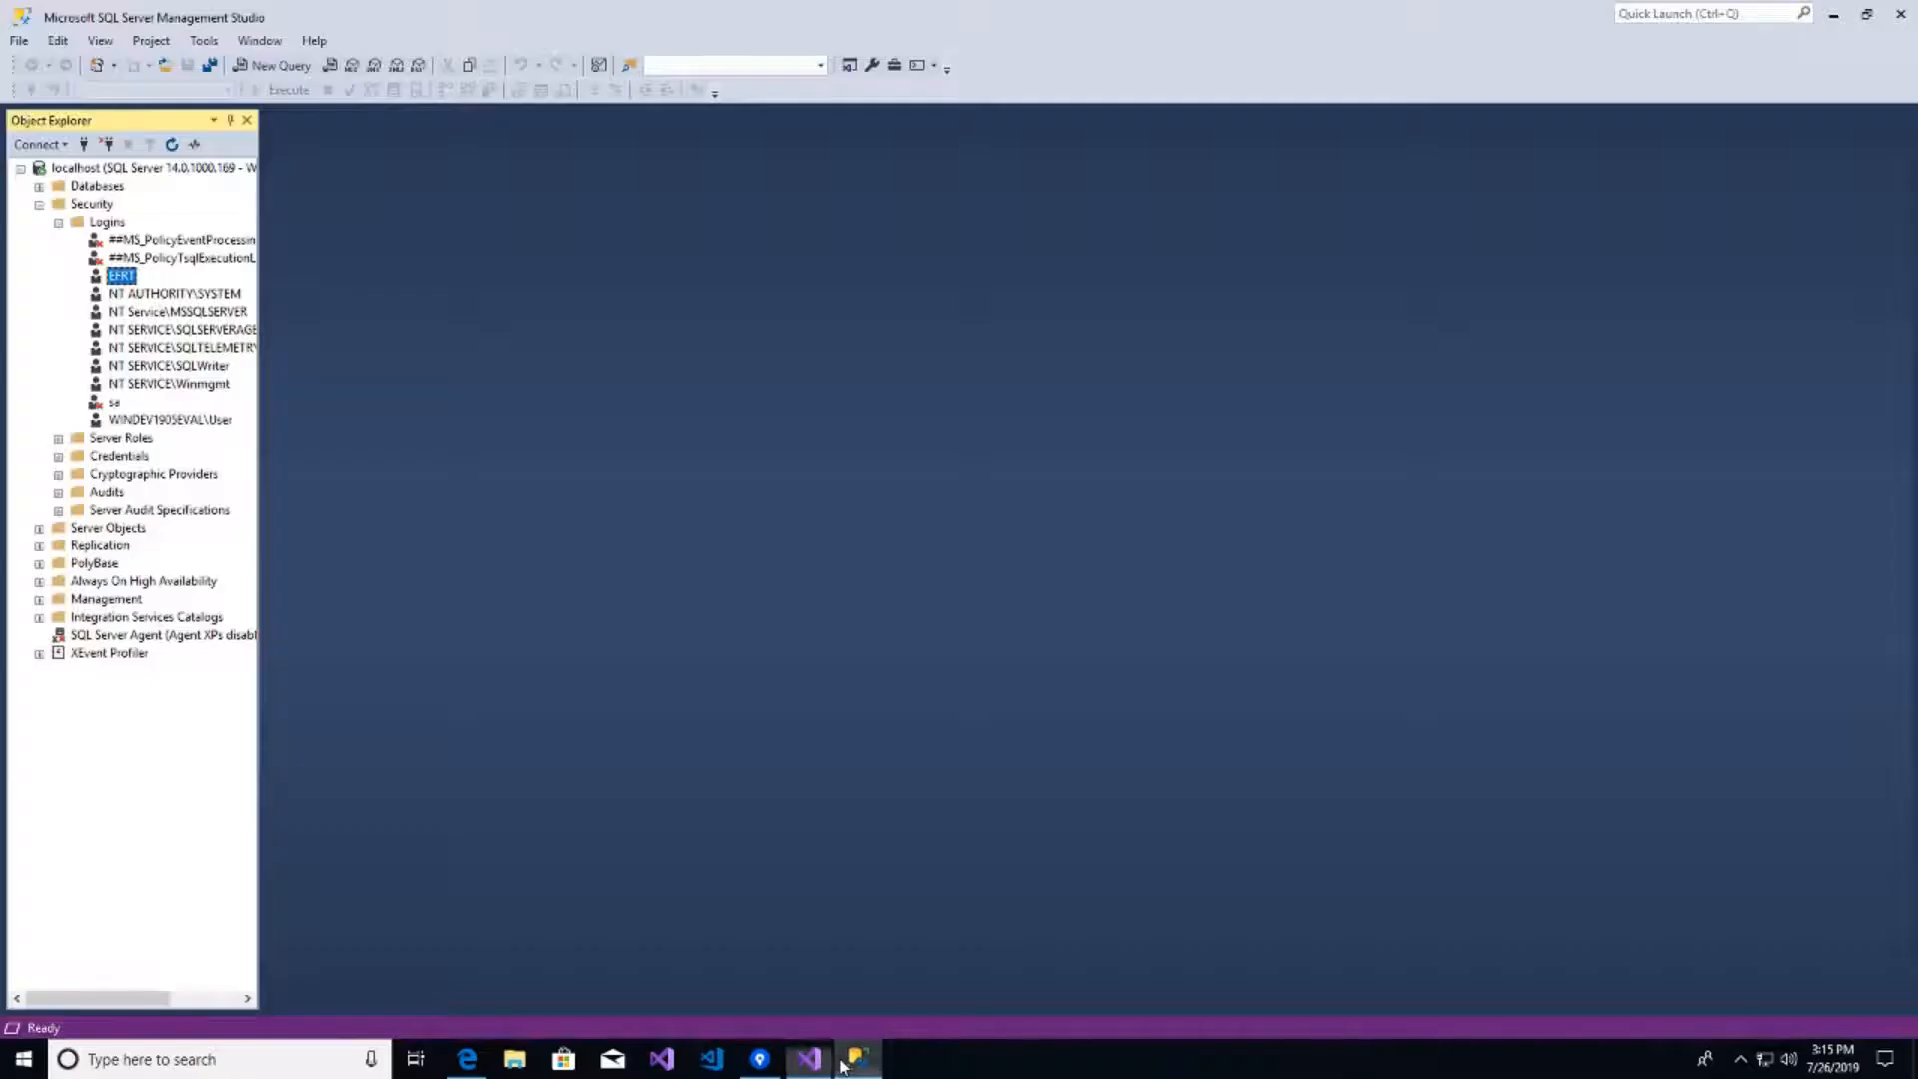
{"action": "left_click", "coordinate": [39, 204]}
{"action": "left_click", "coordinate": [39, 186]}
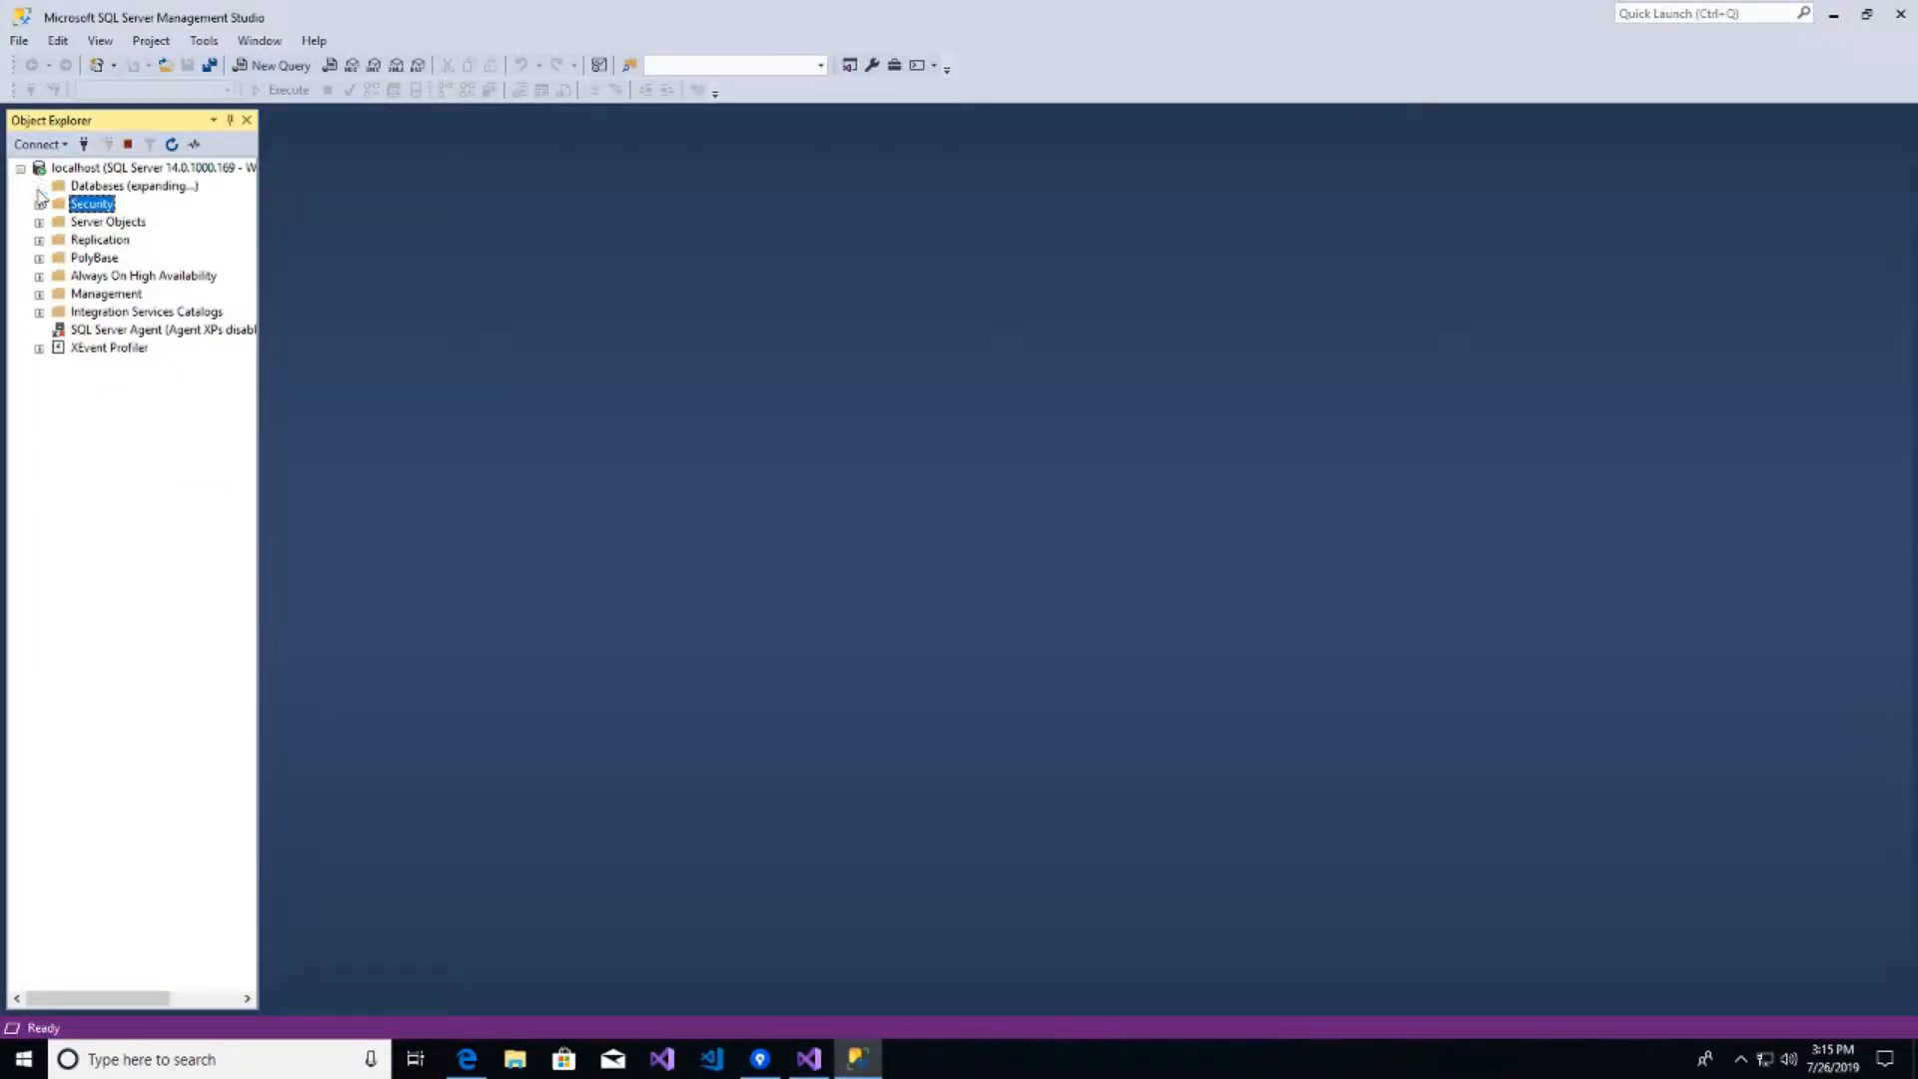
{"action": "double_click", "coordinate": [112, 241]}
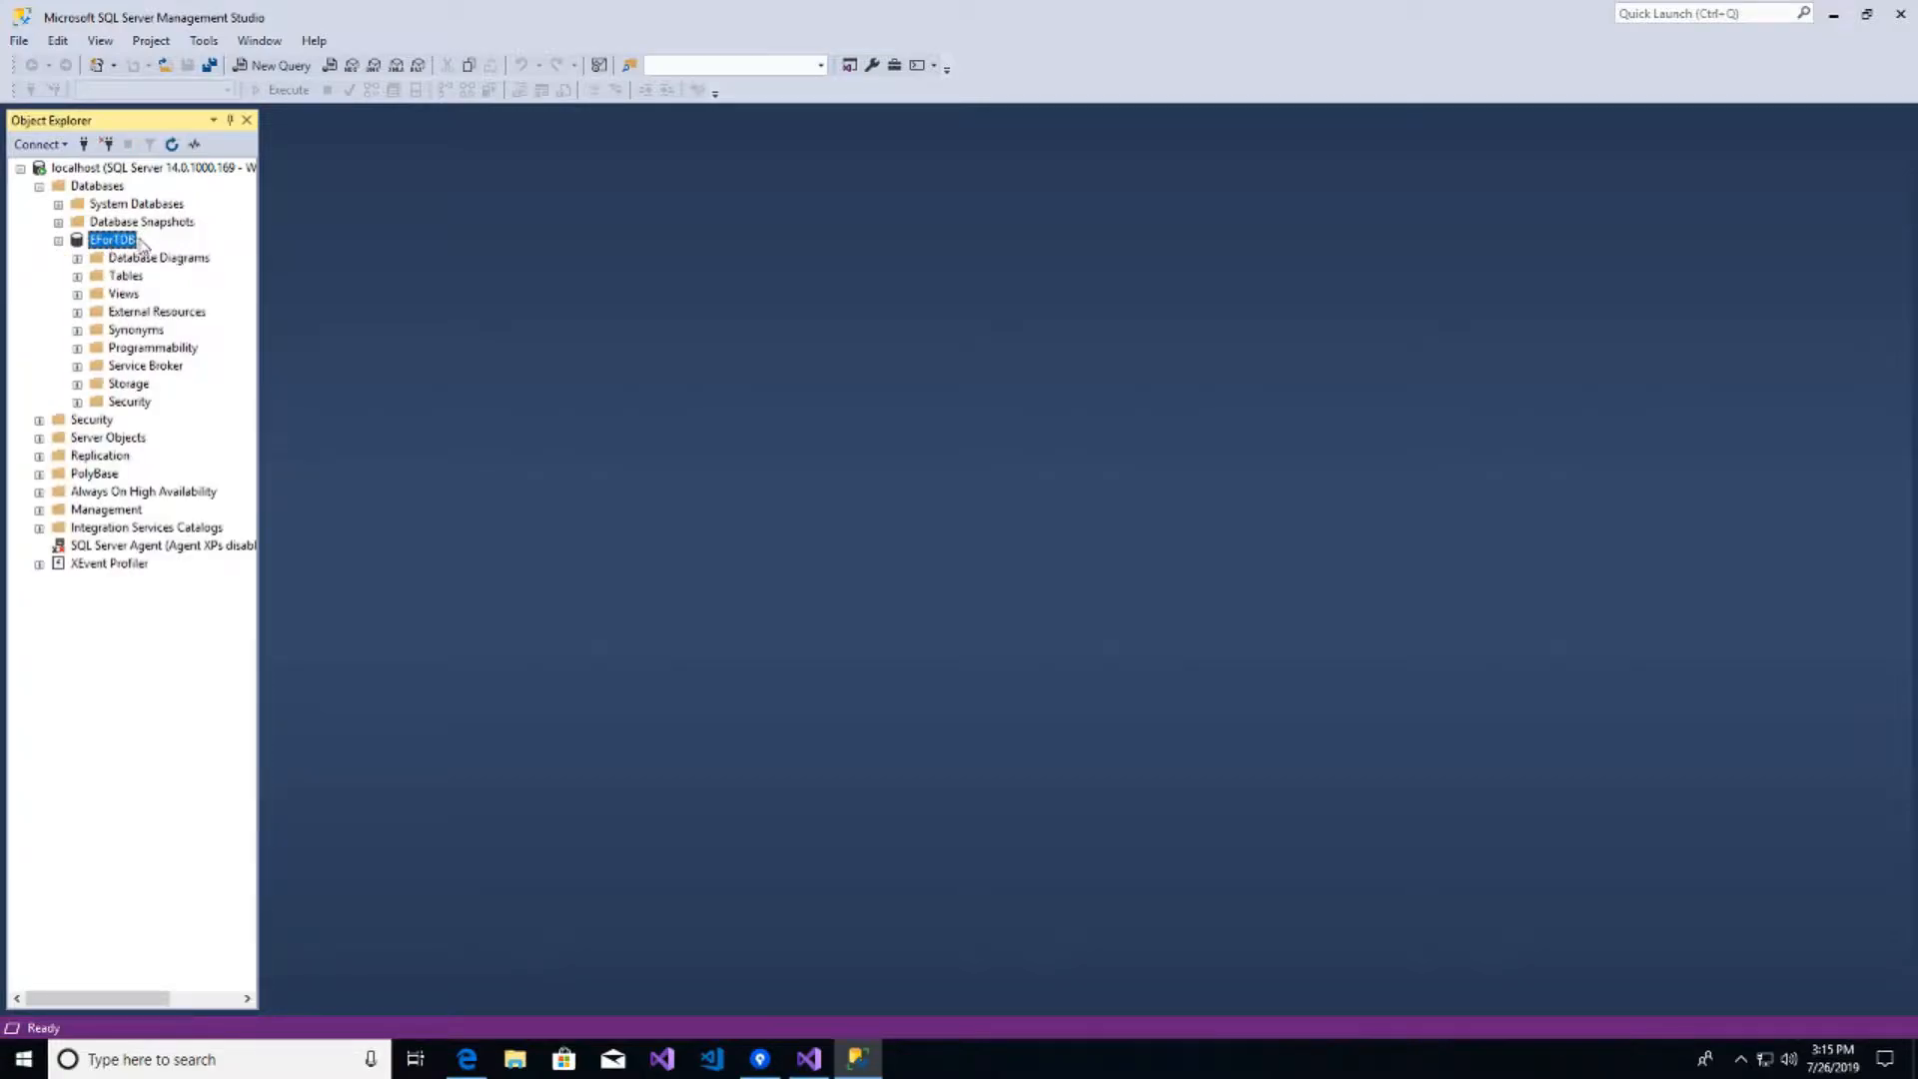
{"action": "double_click", "coordinate": [121, 277]}
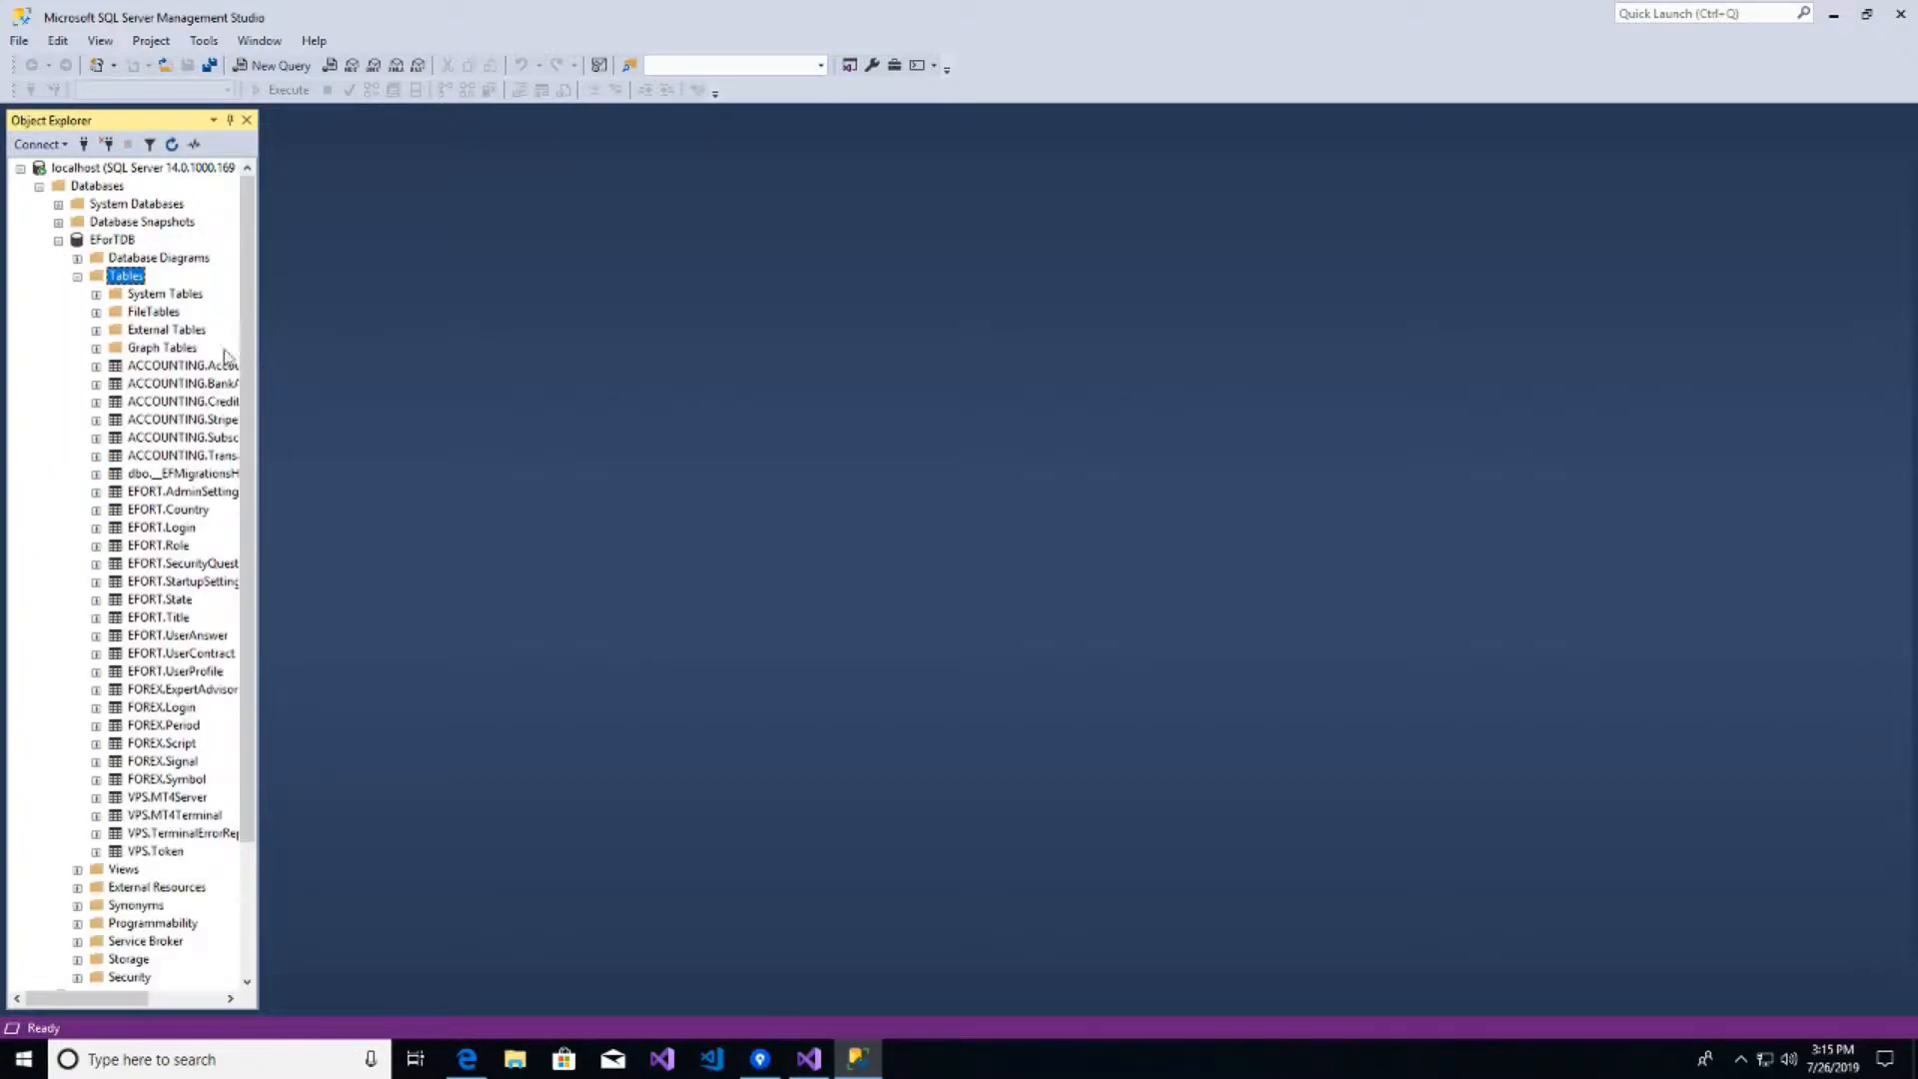
{"action": "right_click", "coordinate": [168, 527]}
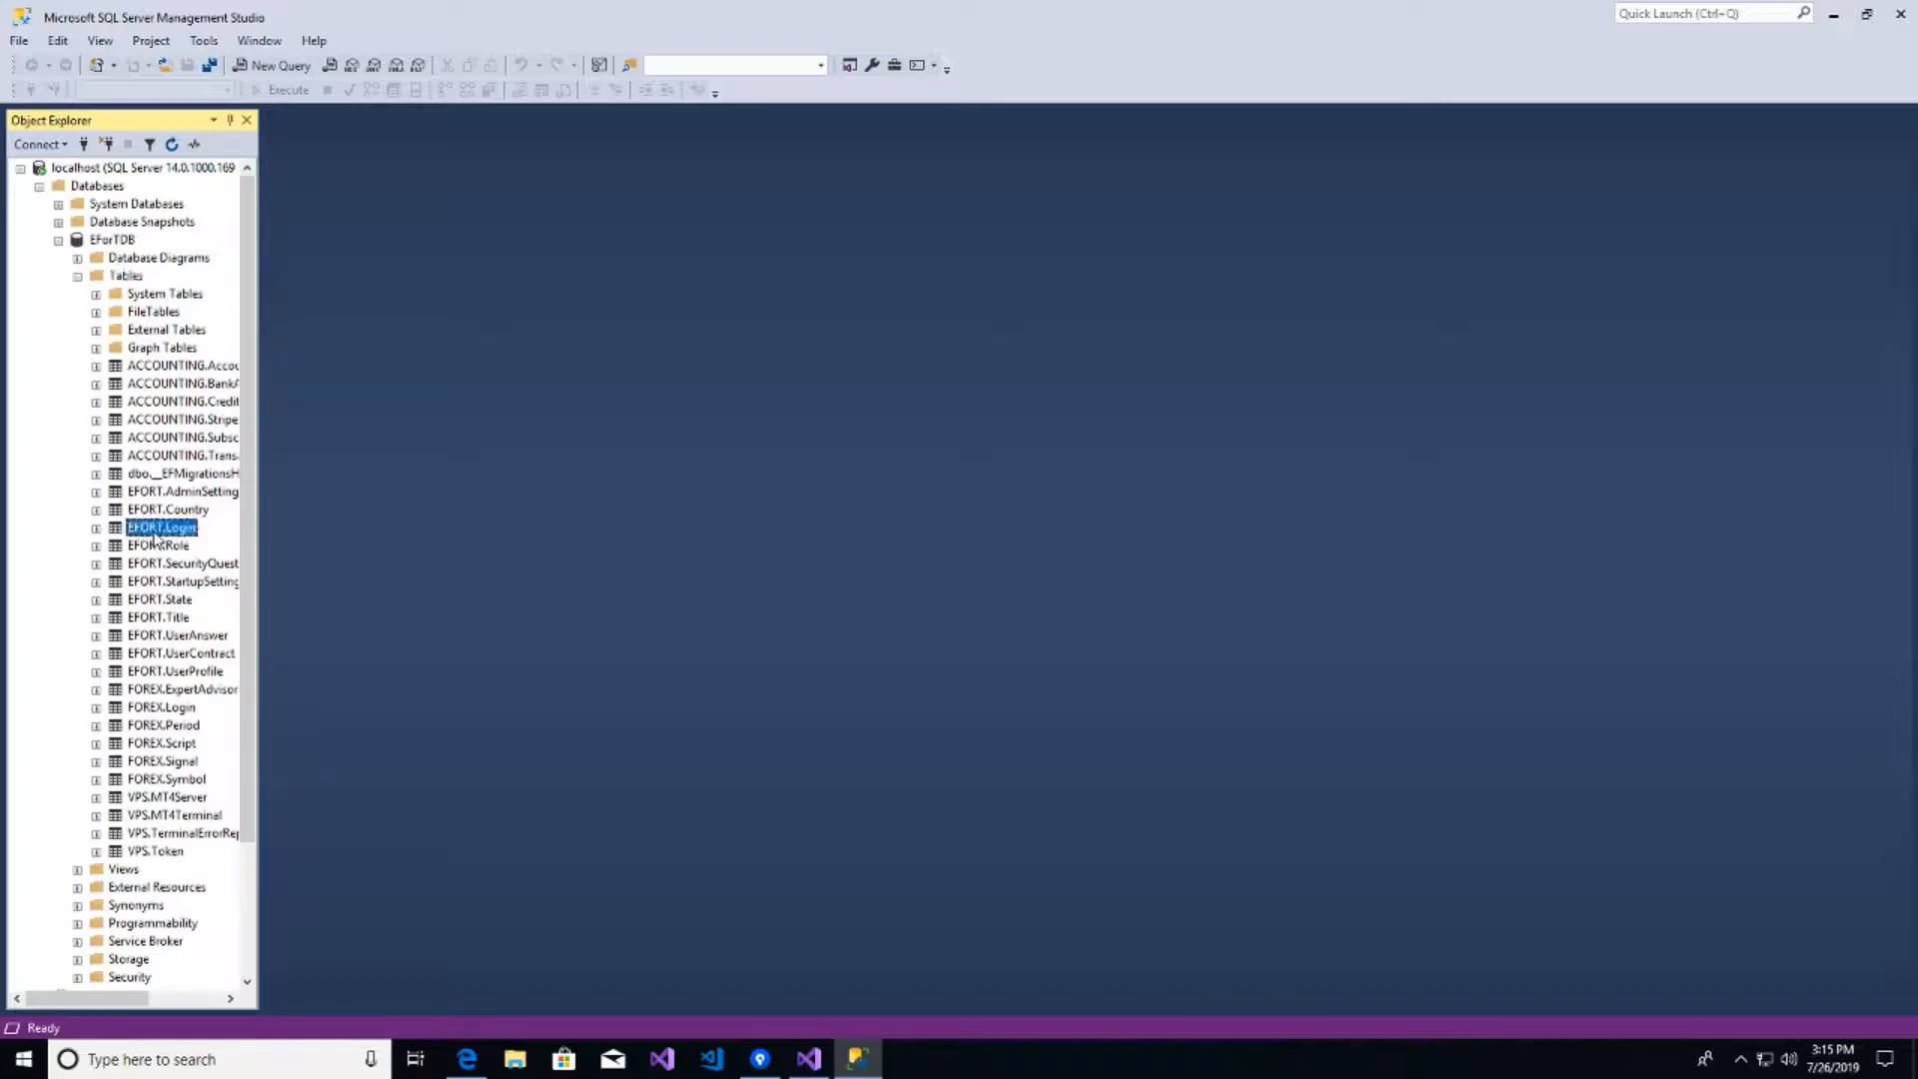
{"action": "left_click", "coordinate": [227, 587]}
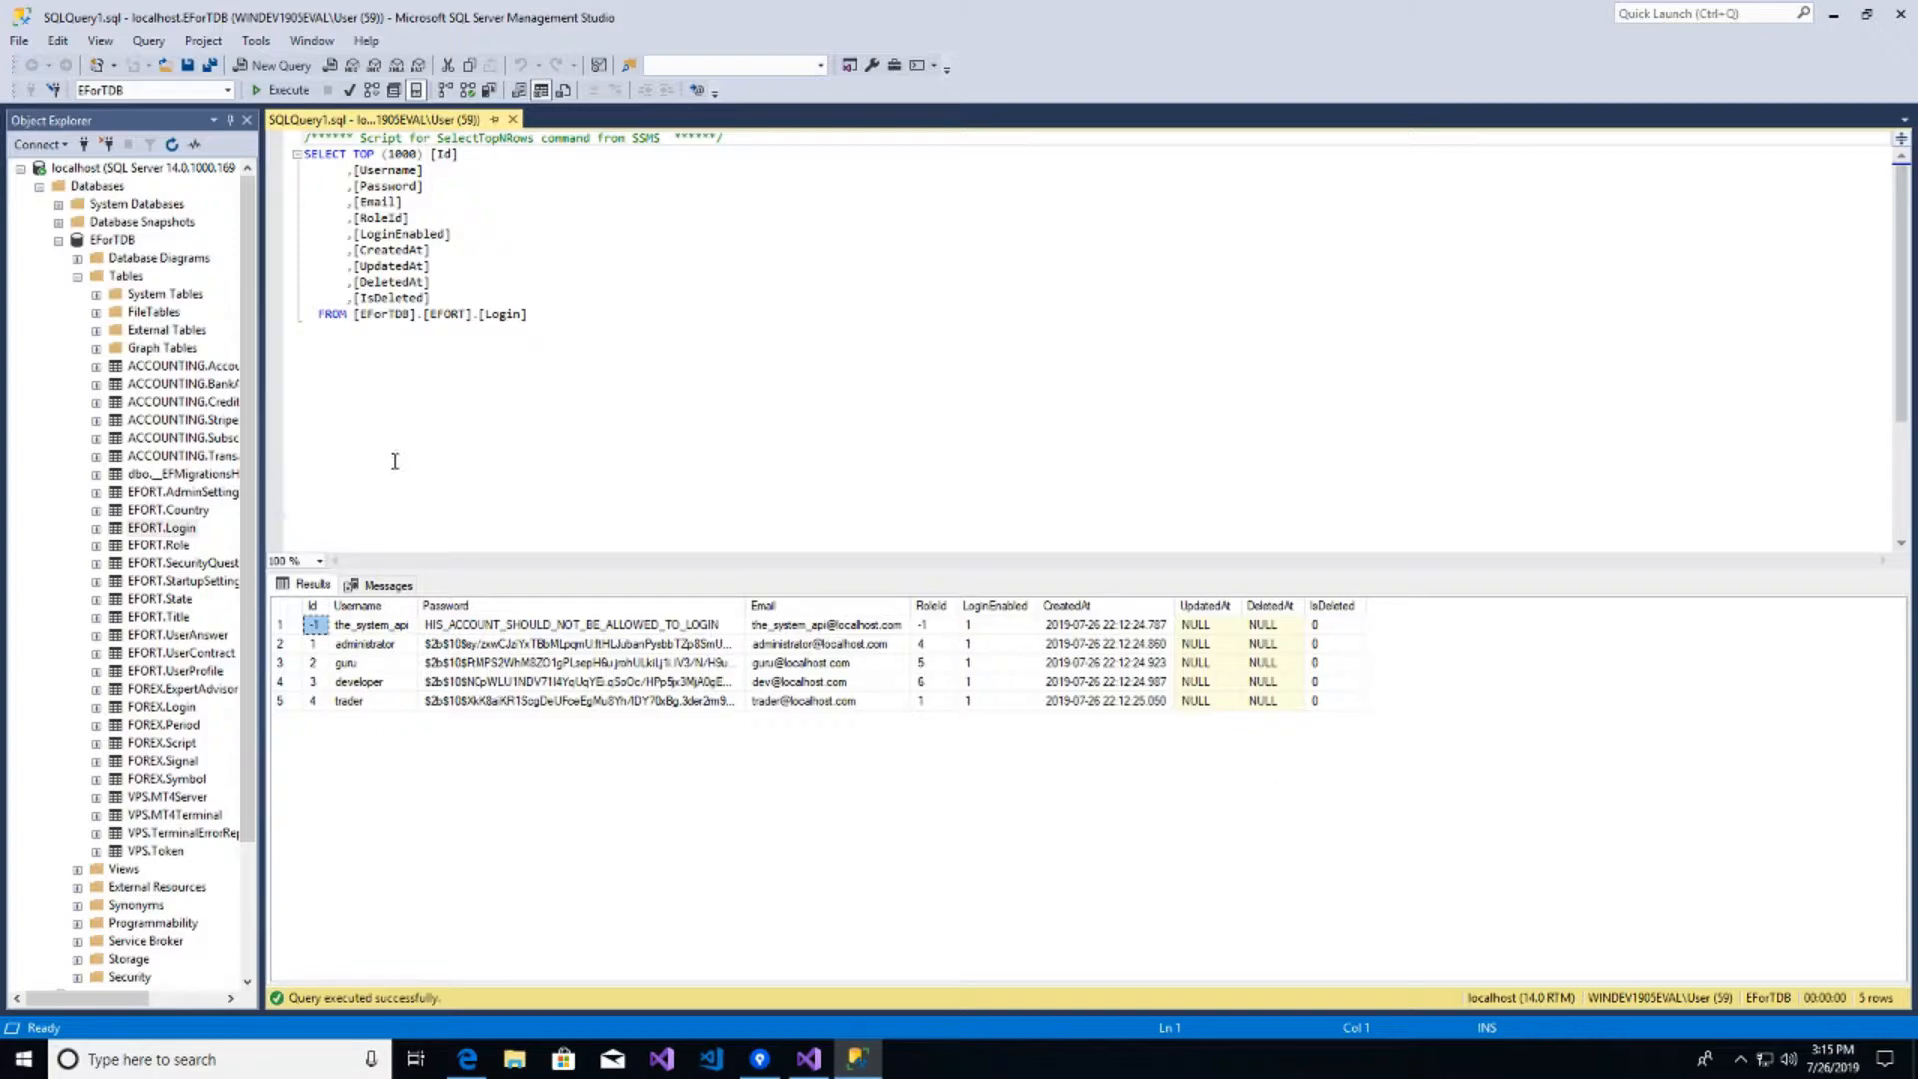
{"action": "left_click", "coordinate": [1901, 14]}
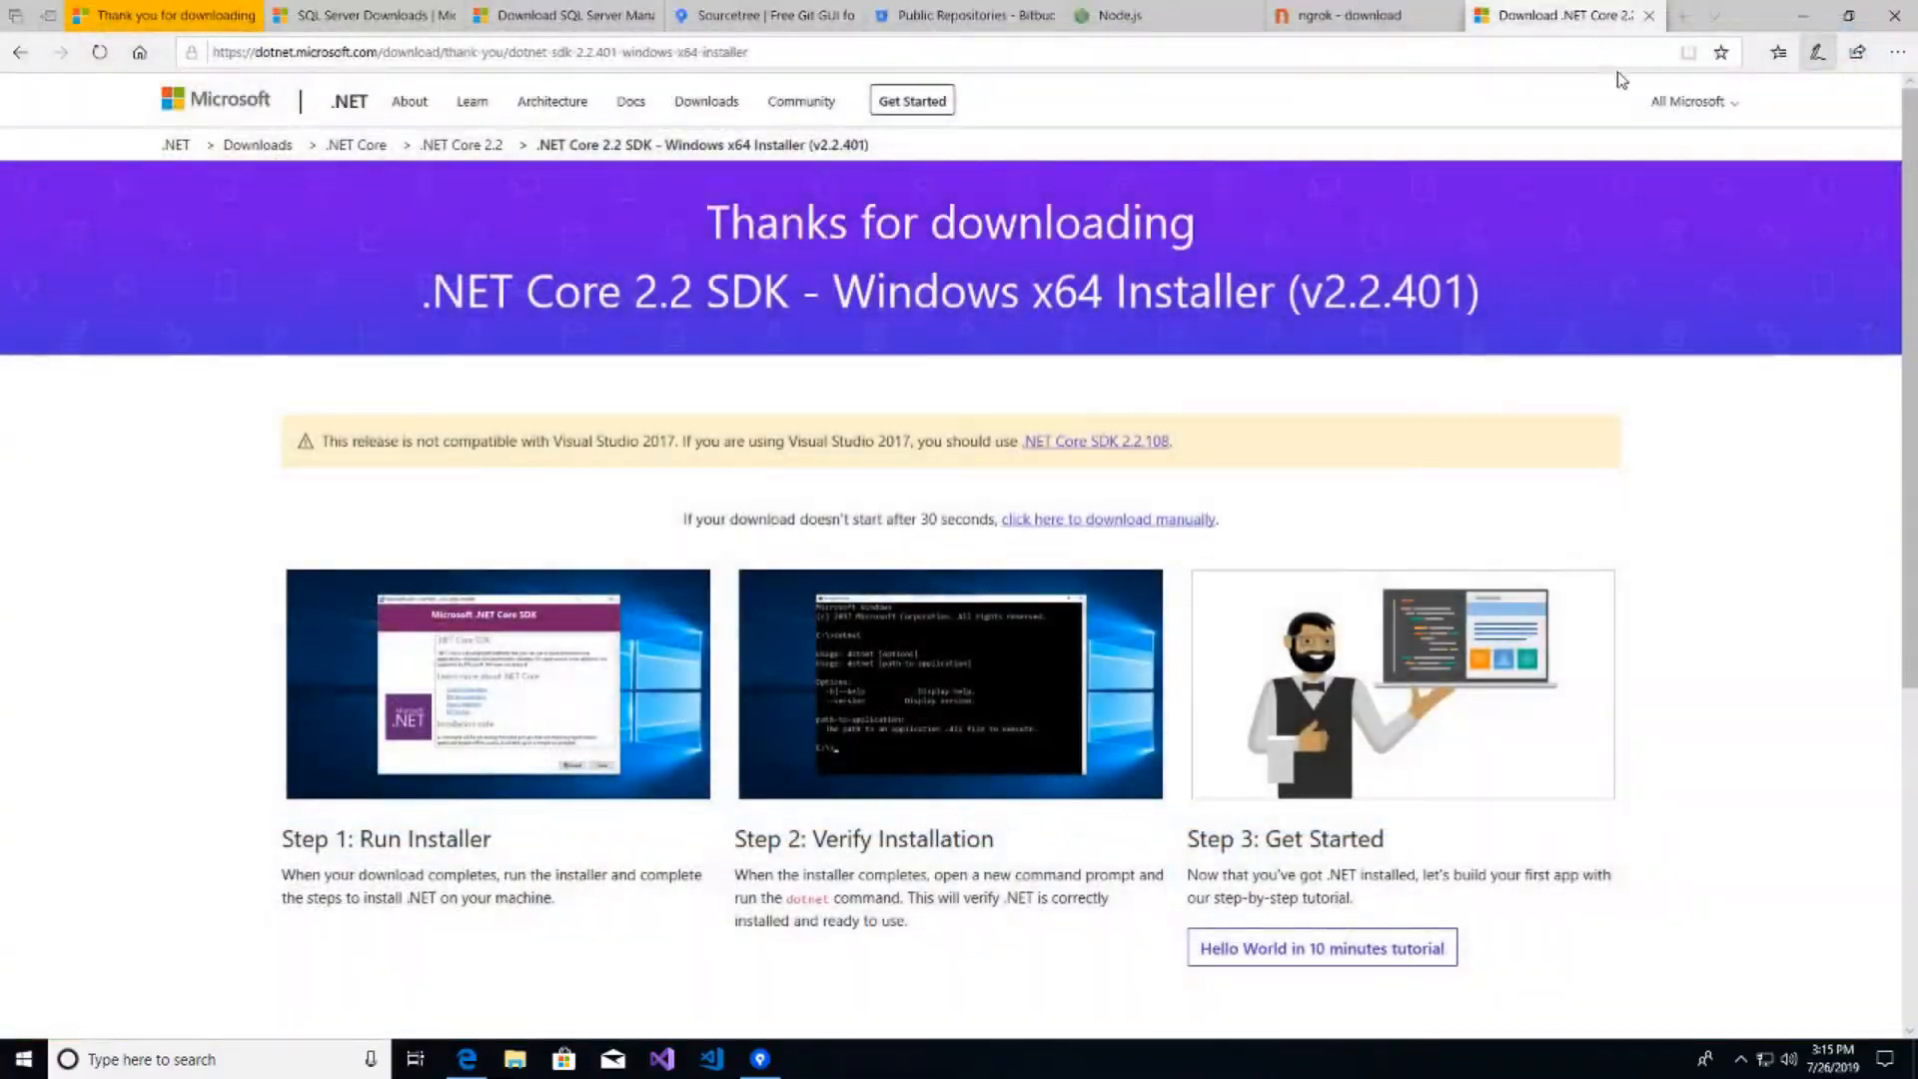
- Download the Node.js Windows installer from the Node.js page and run it
{"action": "left_click", "coordinate": [1184, 12]}
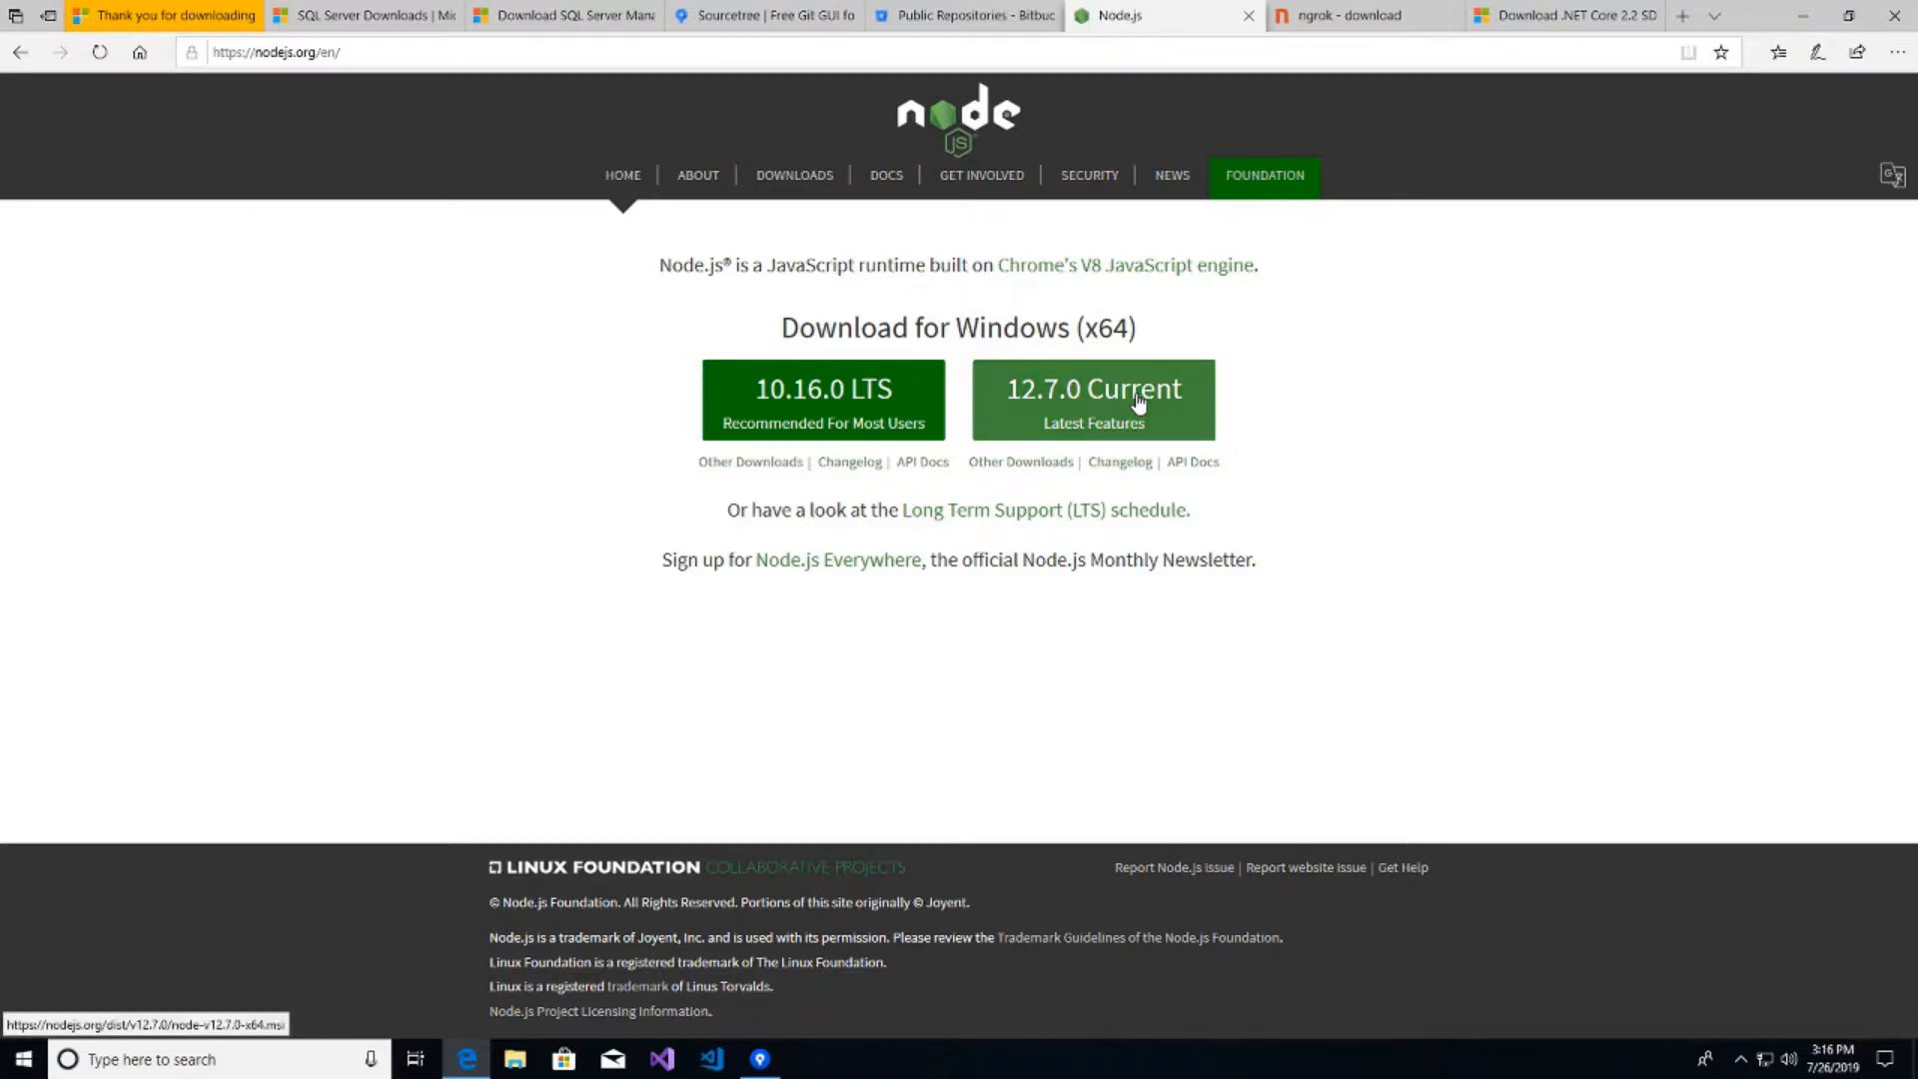
{"action": "left_click", "coordinate": [865, 393]}
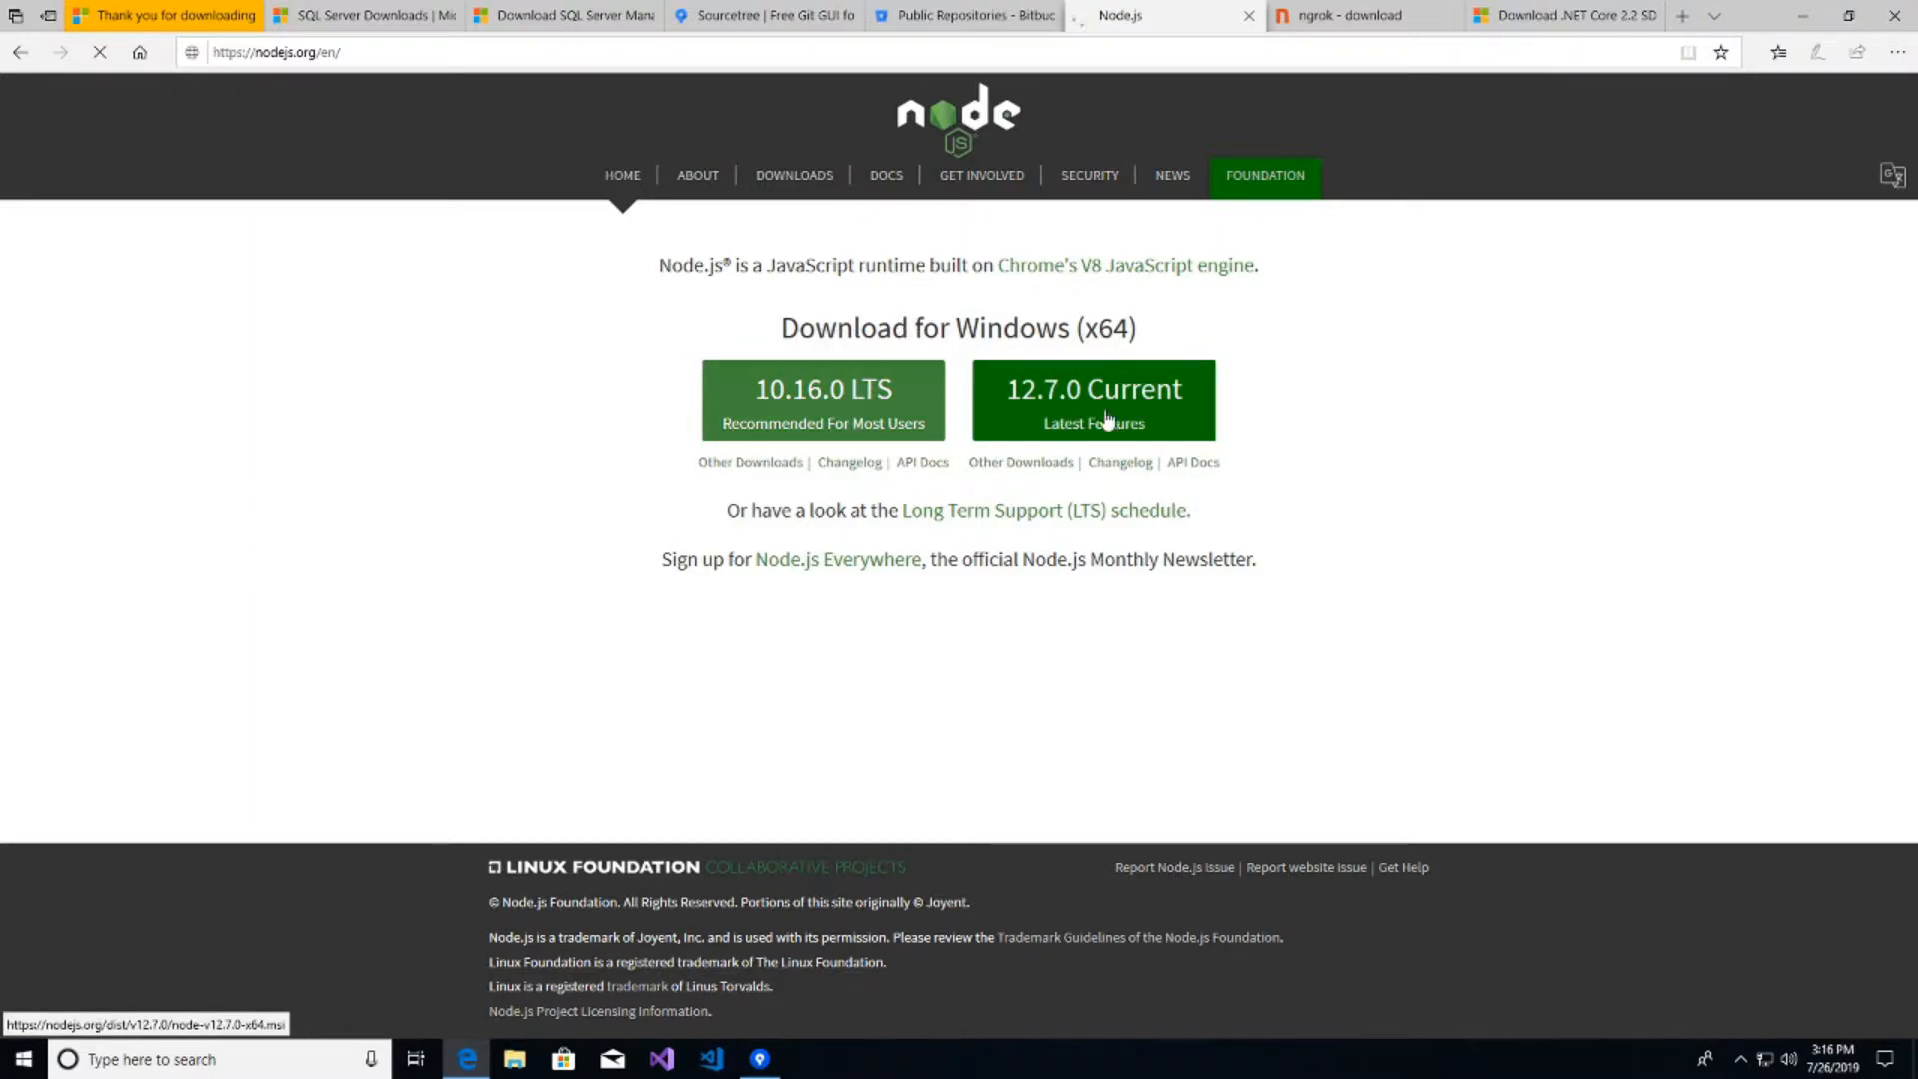
{"action": "left_click", "coordinate": [1038, 997]}
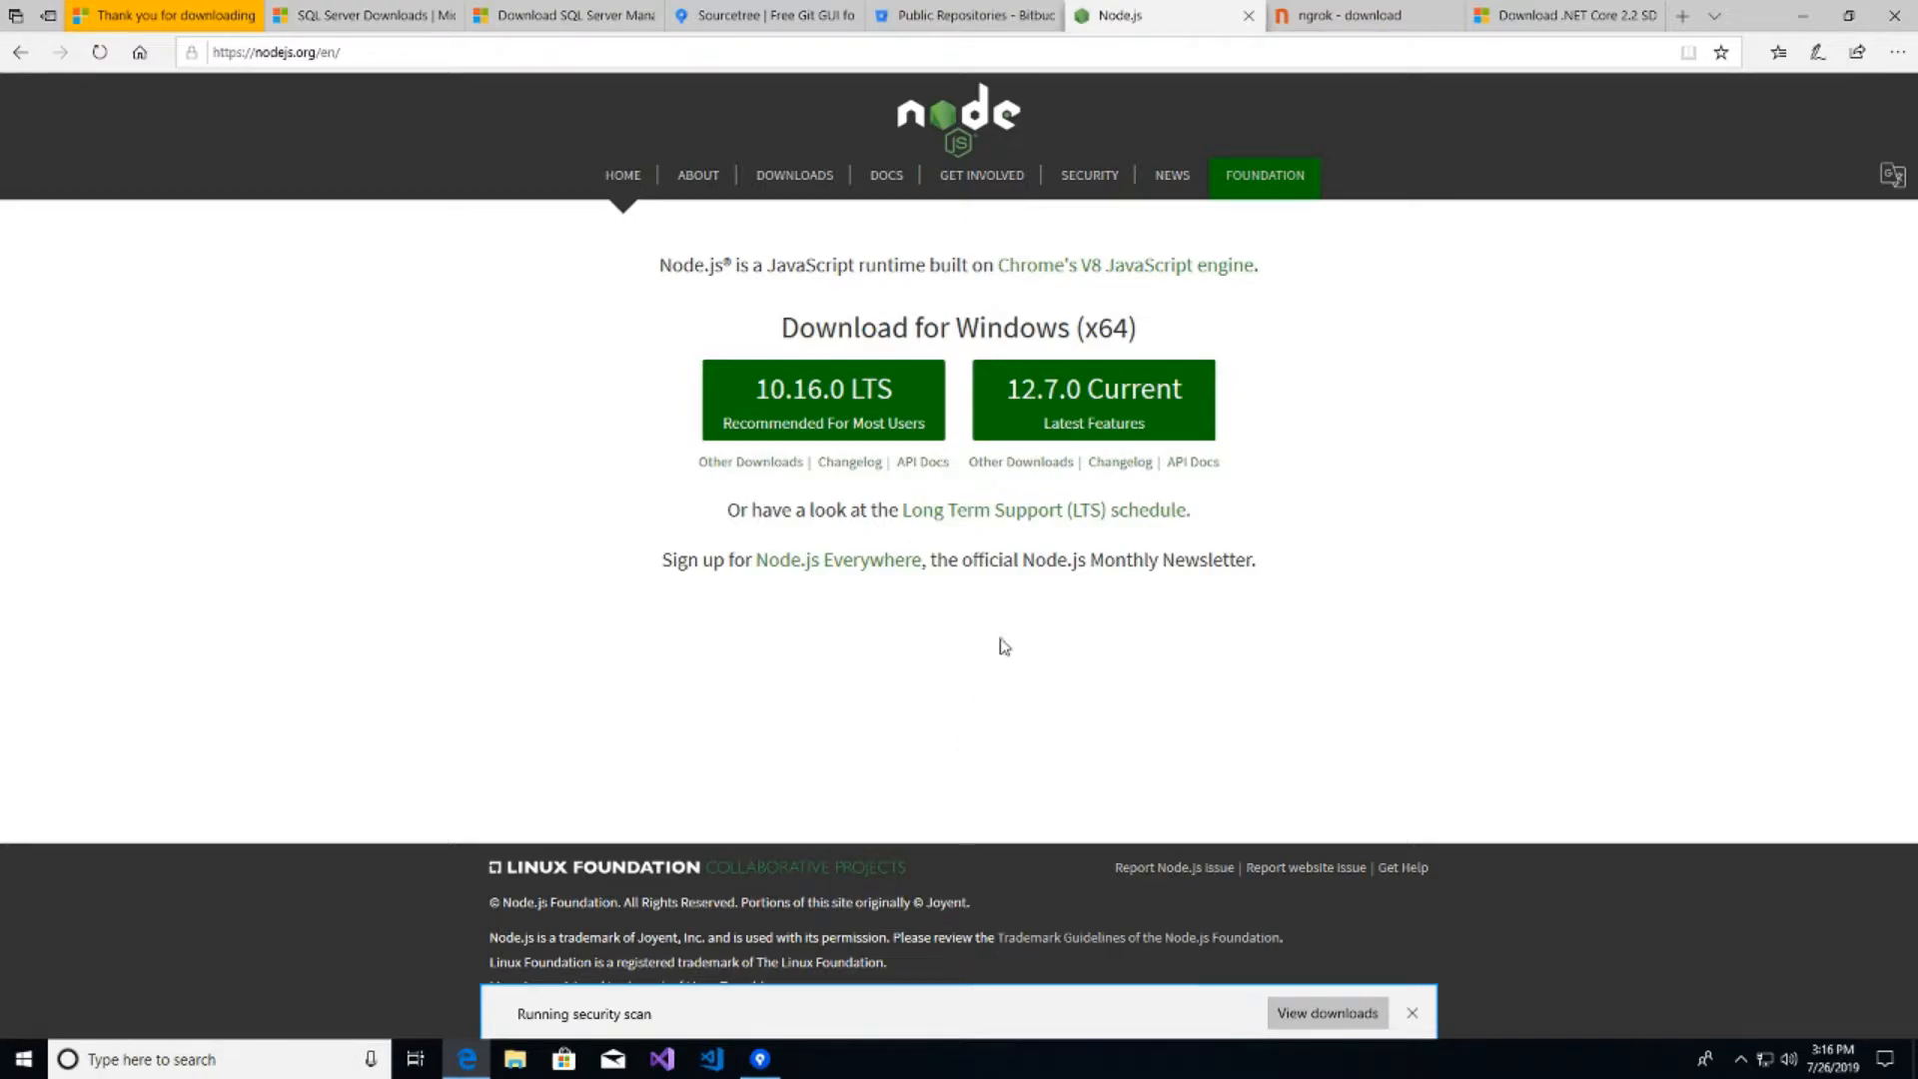
{"action": "mouse_move", "coordinate": [1354, 25]}
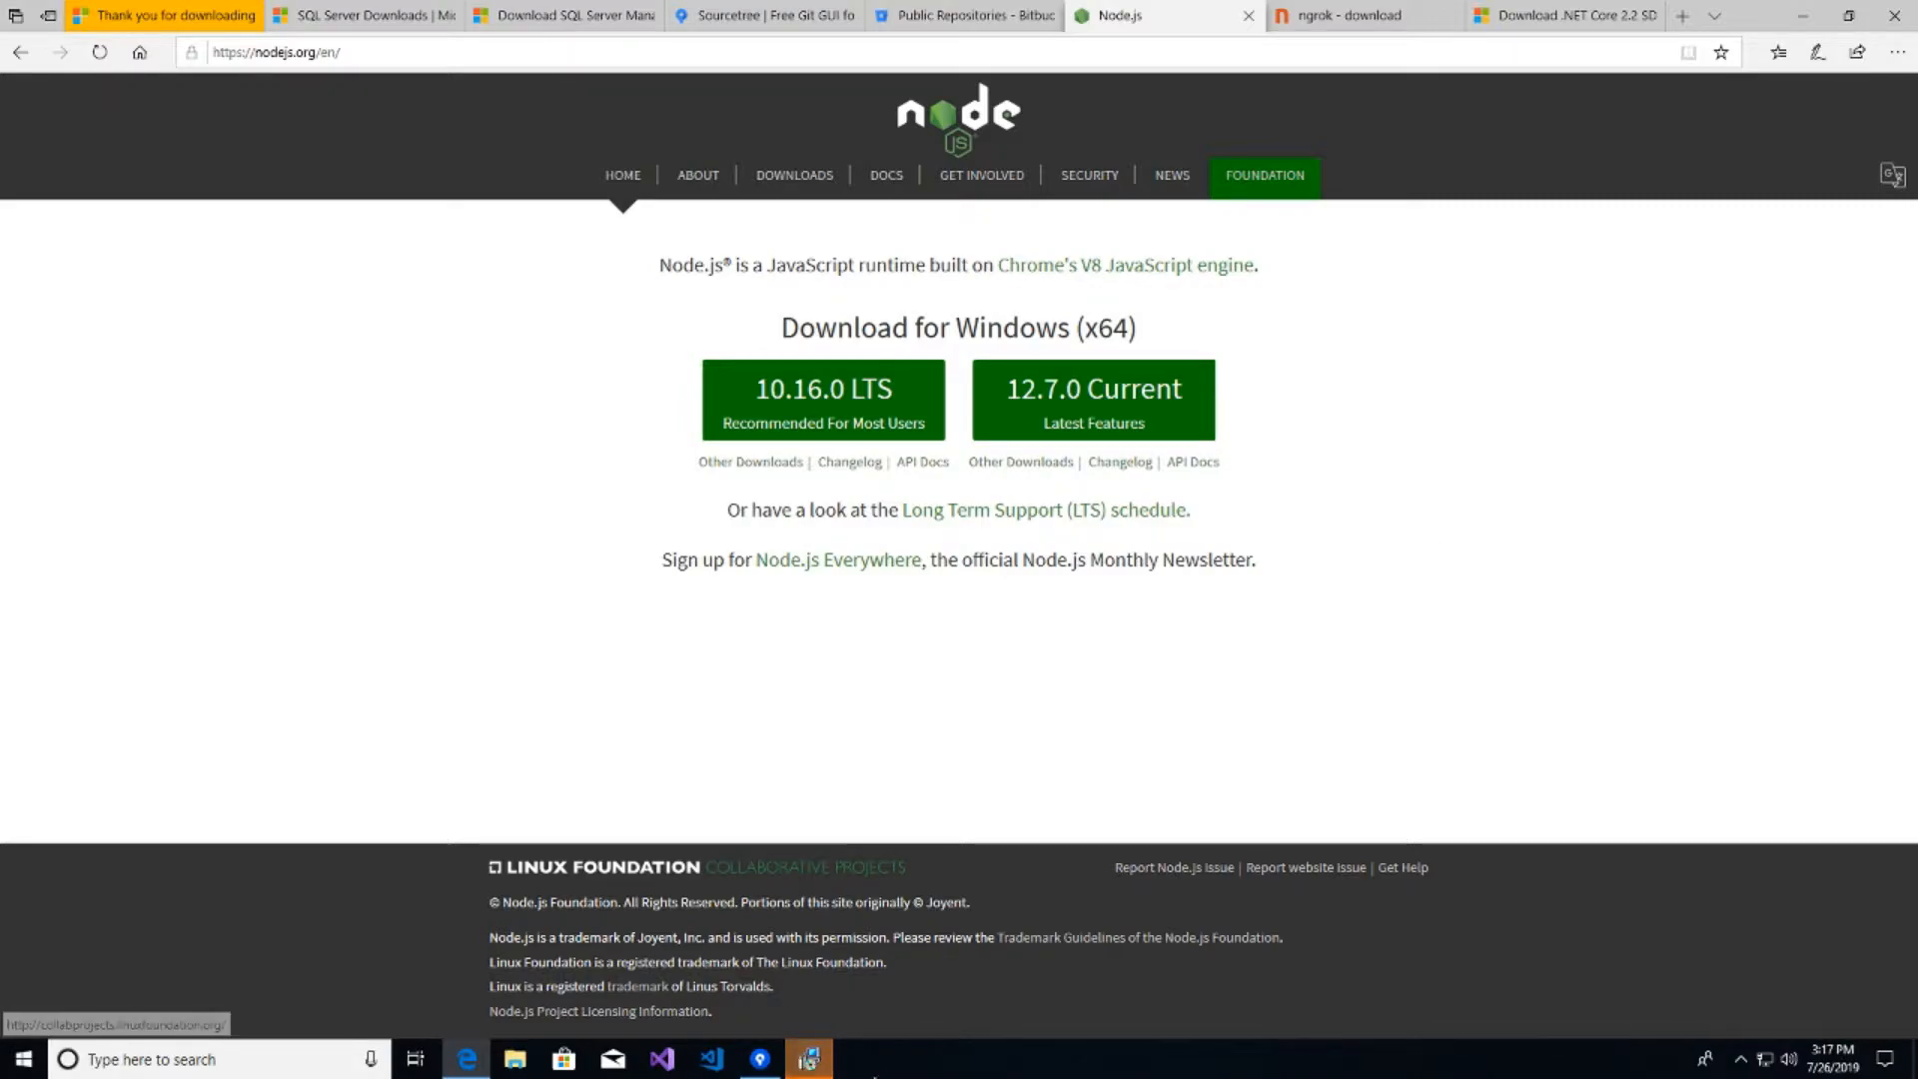
- Install Node.js into C:\Program Files\nodejs\ with the licence accepted and default features
{"action": "left_click", "coordinate": [1051, 696]}
{"action": "left_click", "coordinate": [812, 637]}
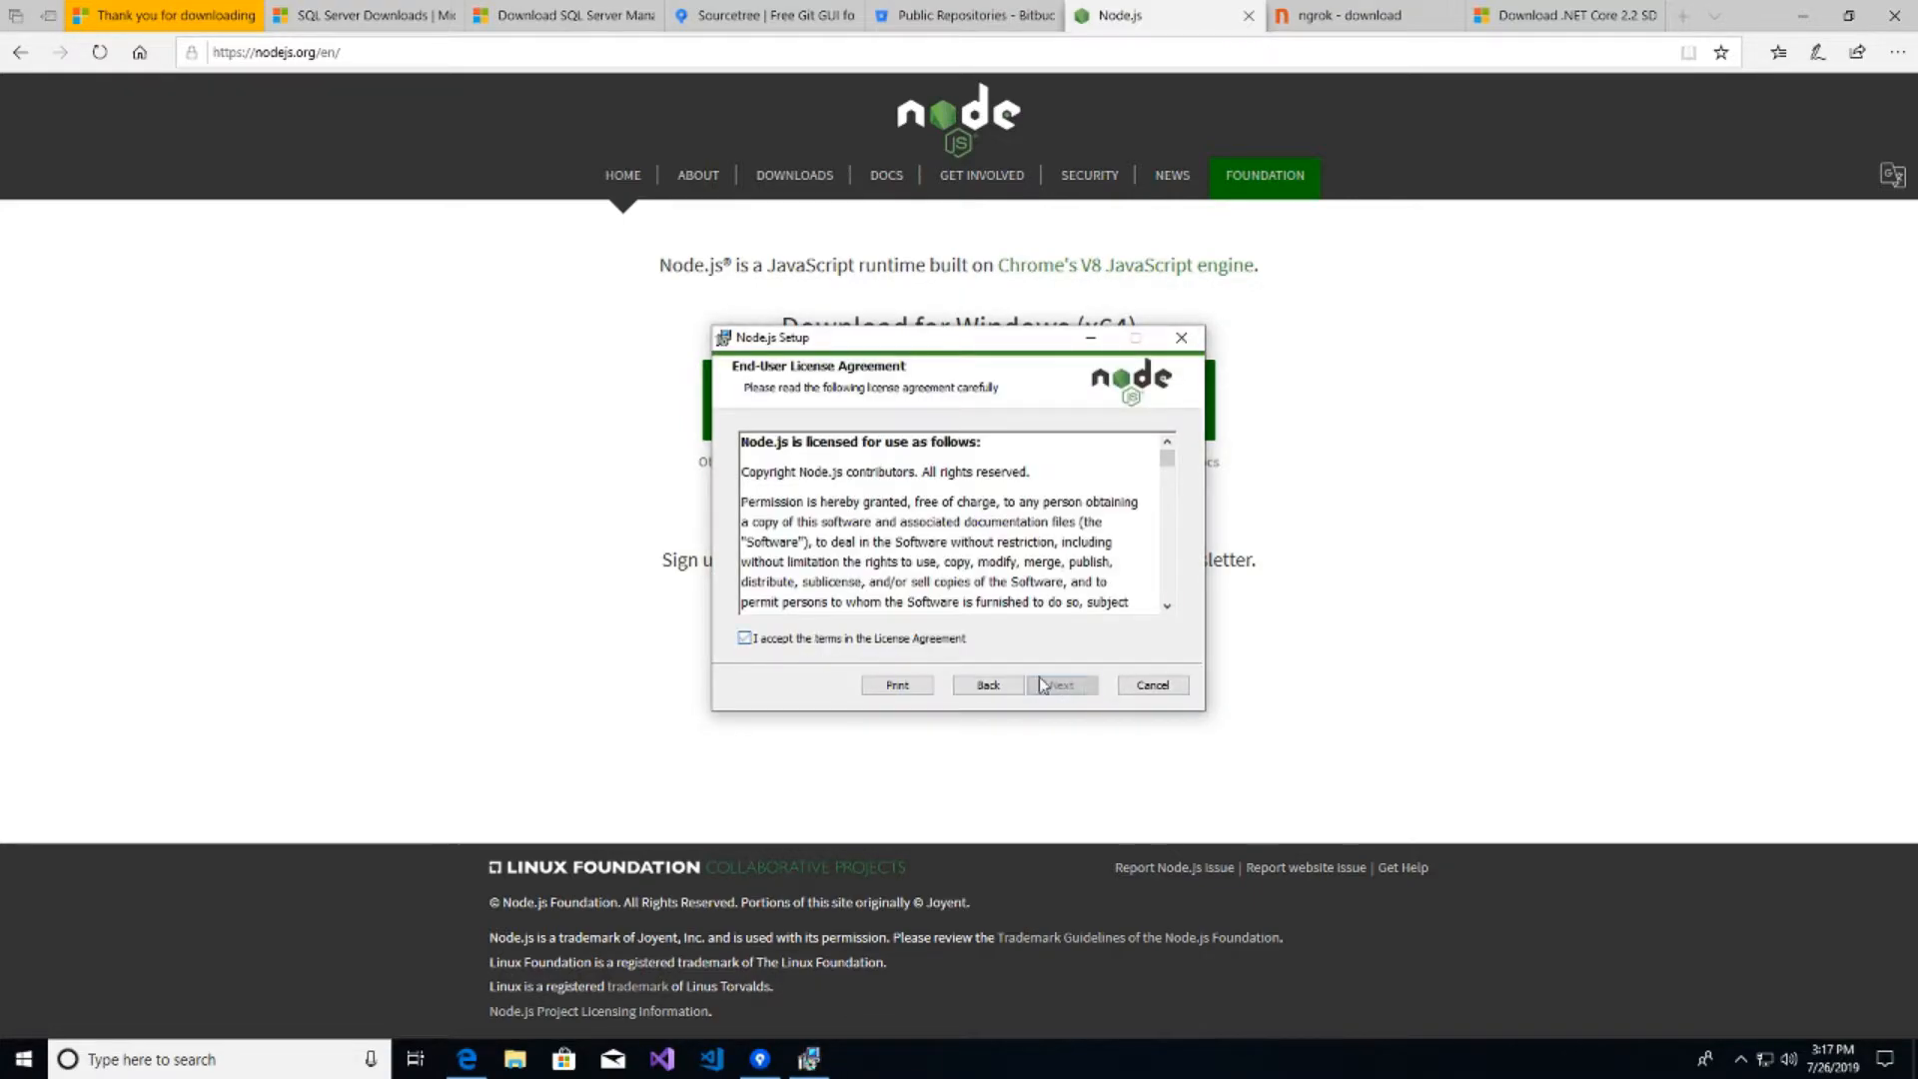
{"action": "left_click", "coordinate": [1086, 689]}
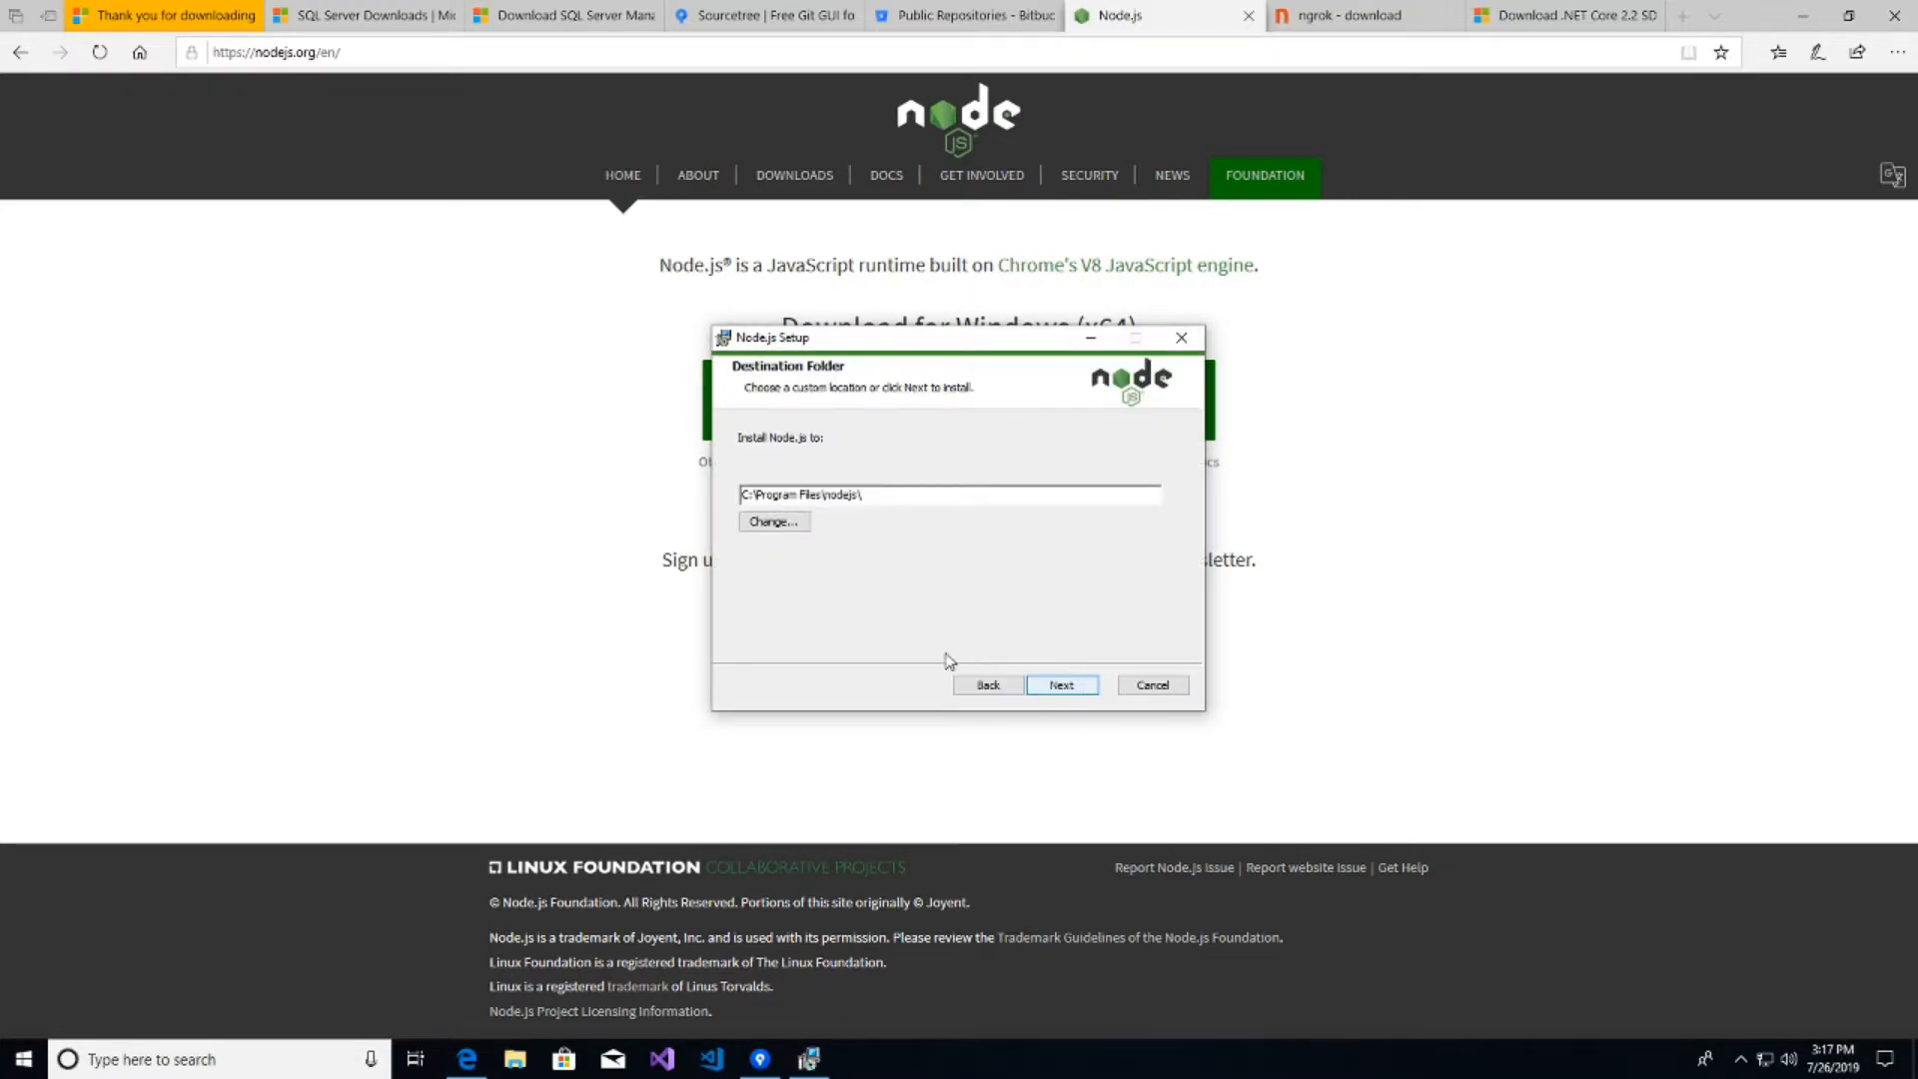
{"action": "left_click", "coordinate": [1070, 690]}
{"action": "left_click", "coordinate": [1081, 692]}
{"action": "left_click", "coordinate": [1055, 688]}
{"action": "left_click", "coordinate": [864, 668]}
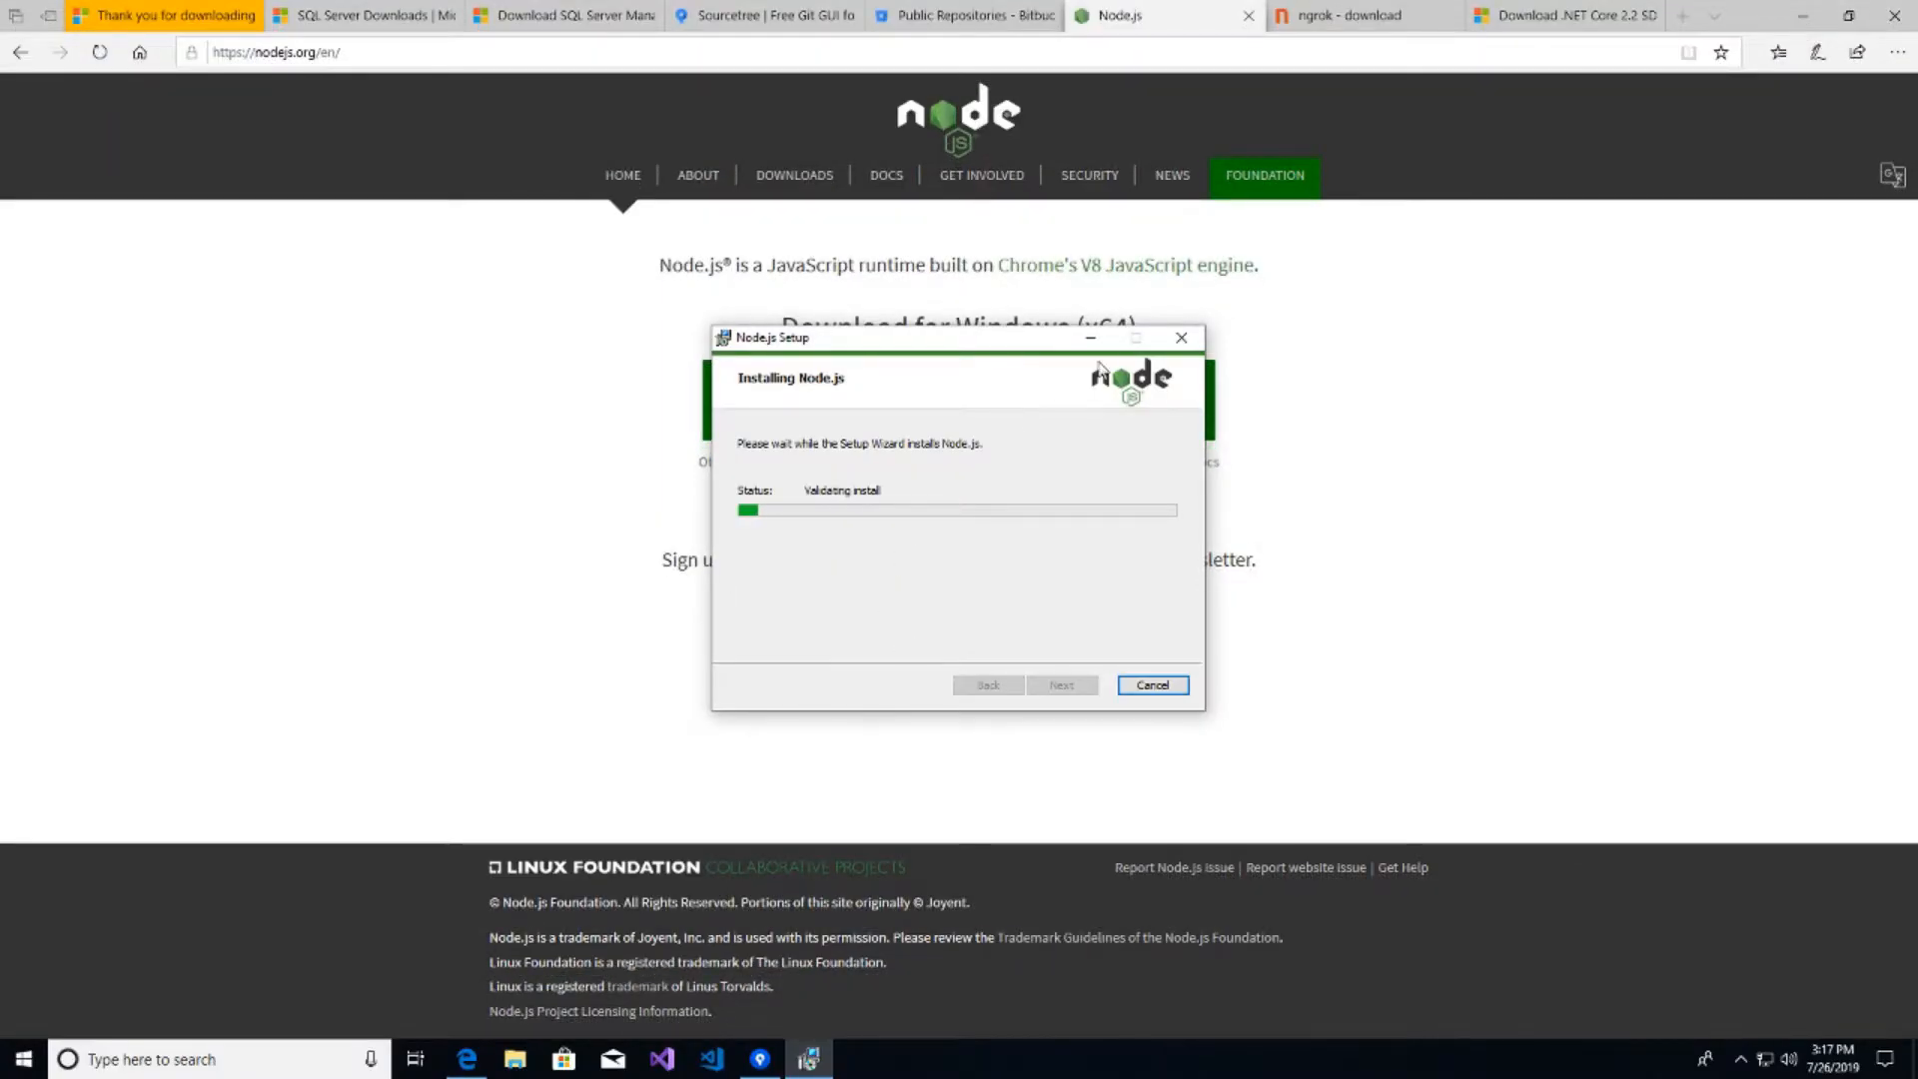
{"action": "left_click", "coordinate": [1349, 15]}
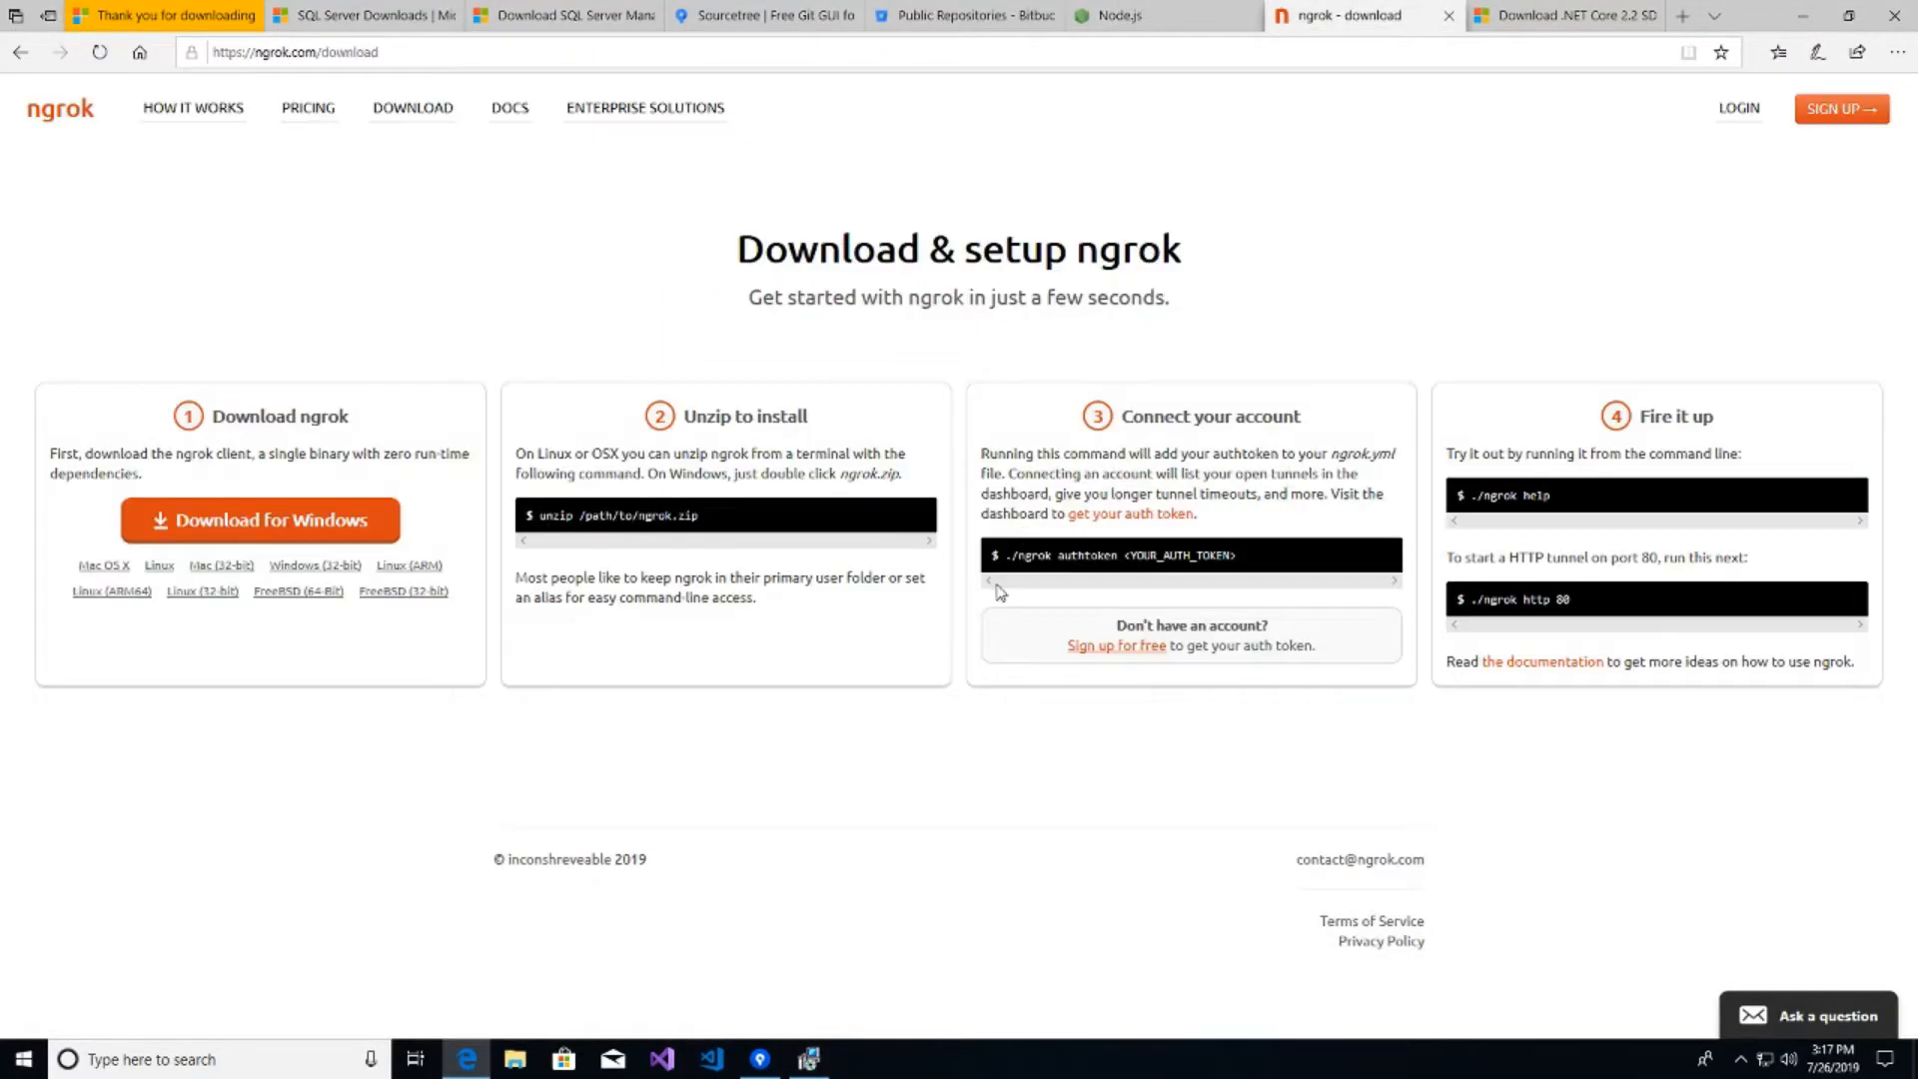
- Download ngrok-stable-windows-amd64.zip and open it in File Explorer
{"action": "left_click", "coordinate": [305, 522]}
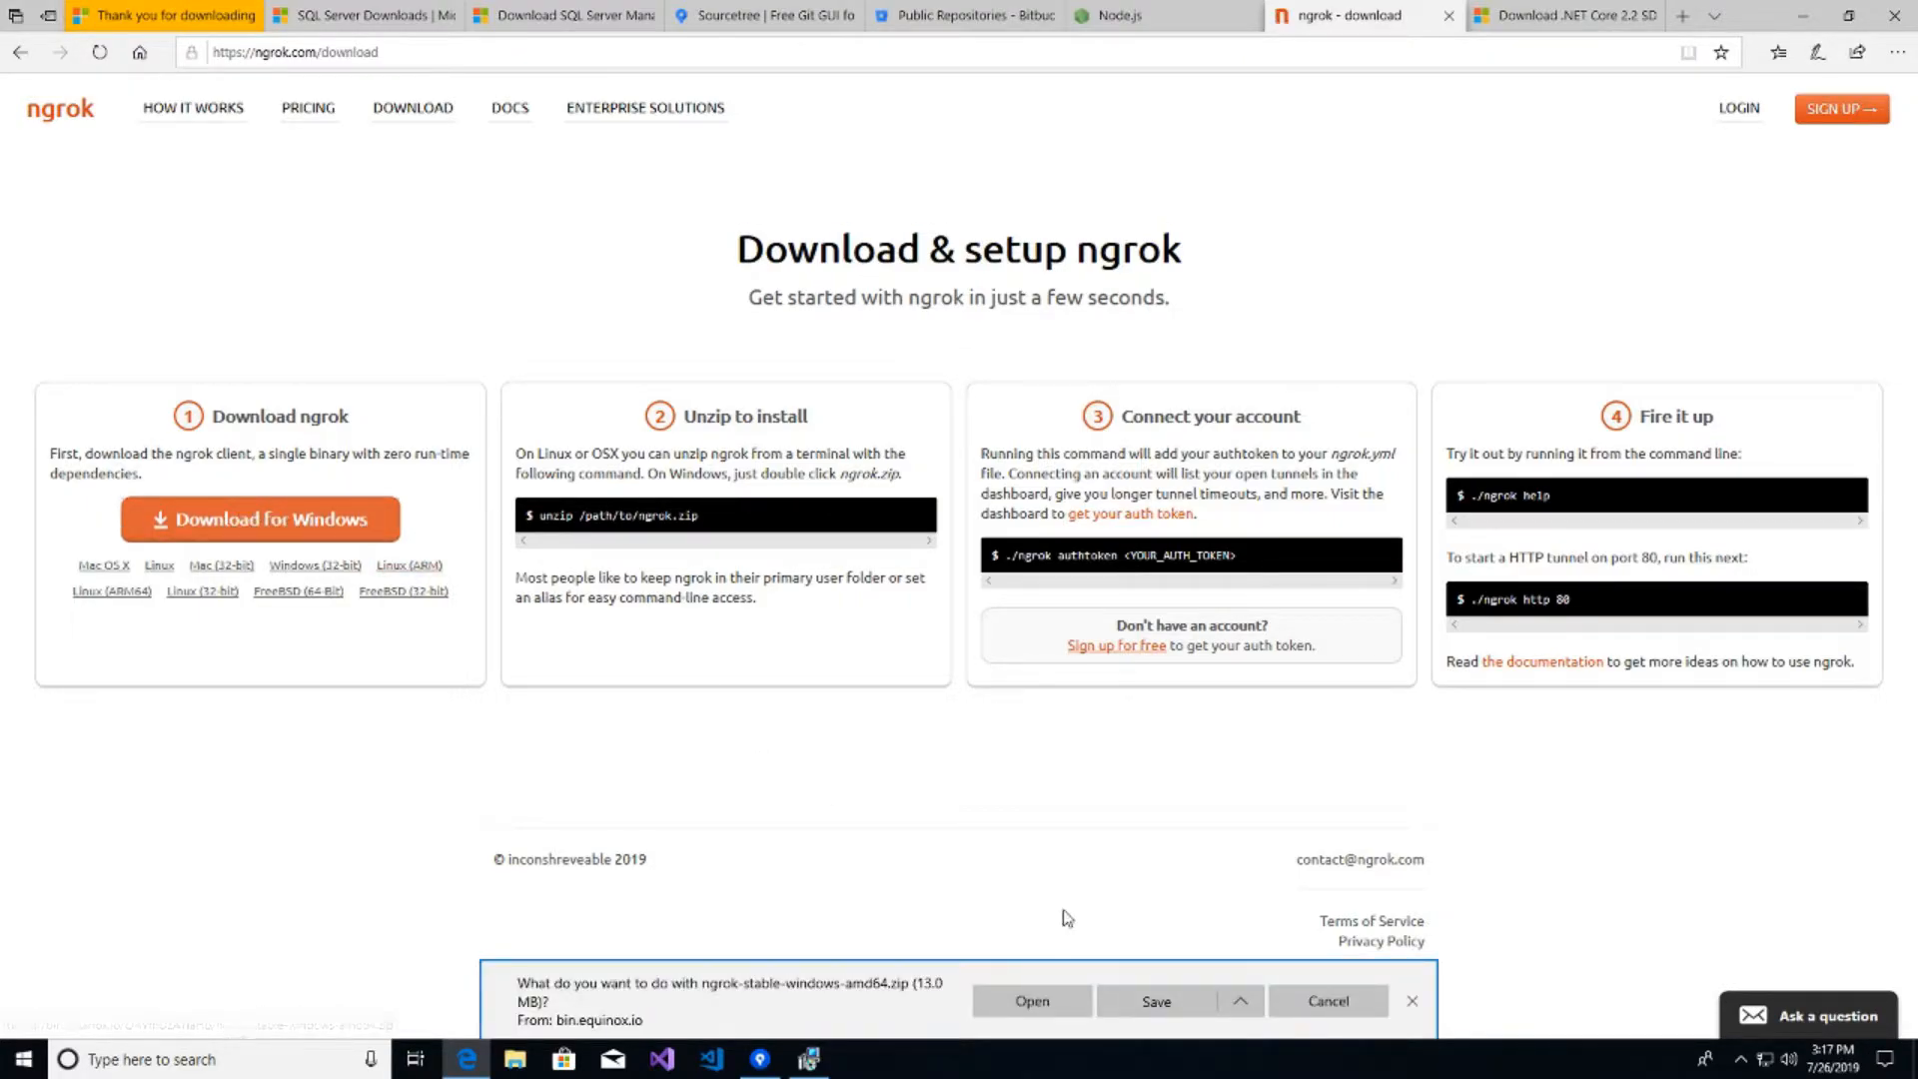
{"action": "left_click", "coordinate": [1035, 1003]}
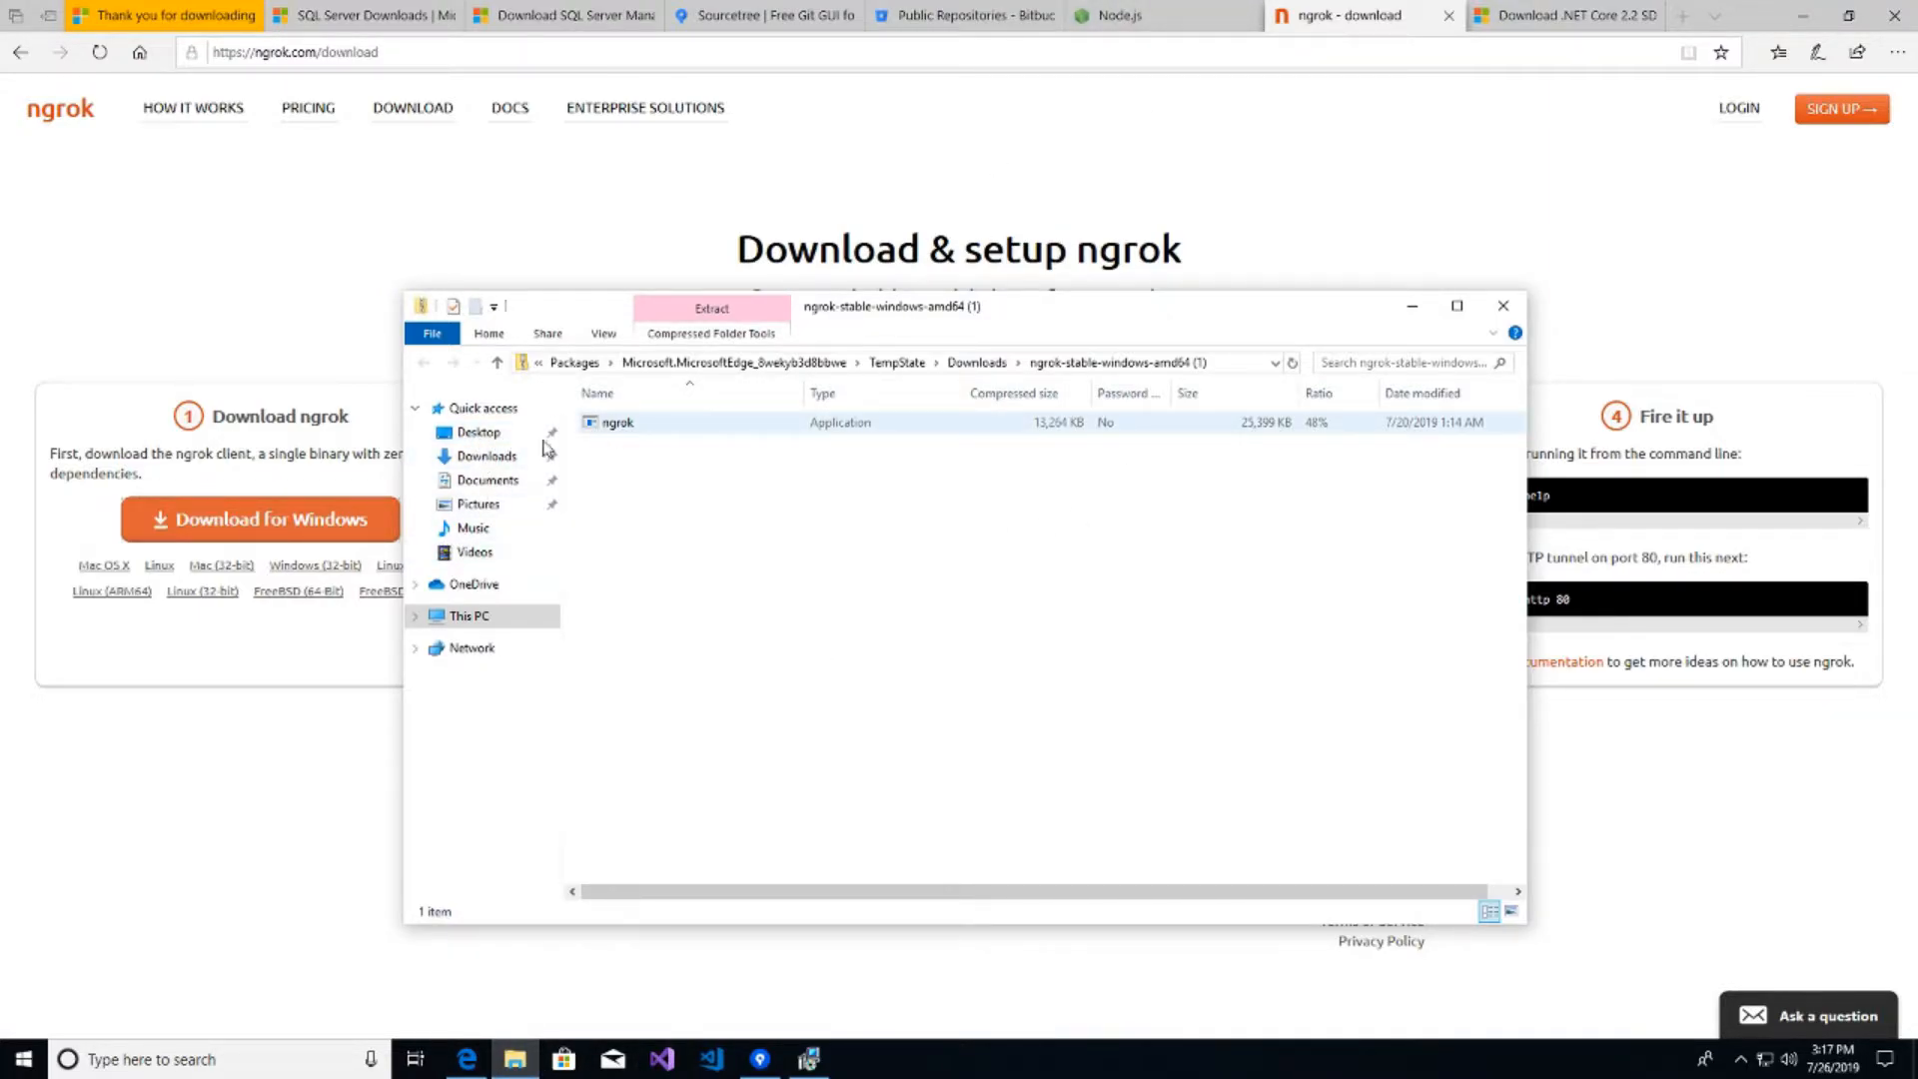
- Copy ngrok from the zip to the Desktop and run it past the SmartScreen warning
{"action": "left_click_drag", "start_coordinate": [634, 426], "coordinate": [478, 432]}
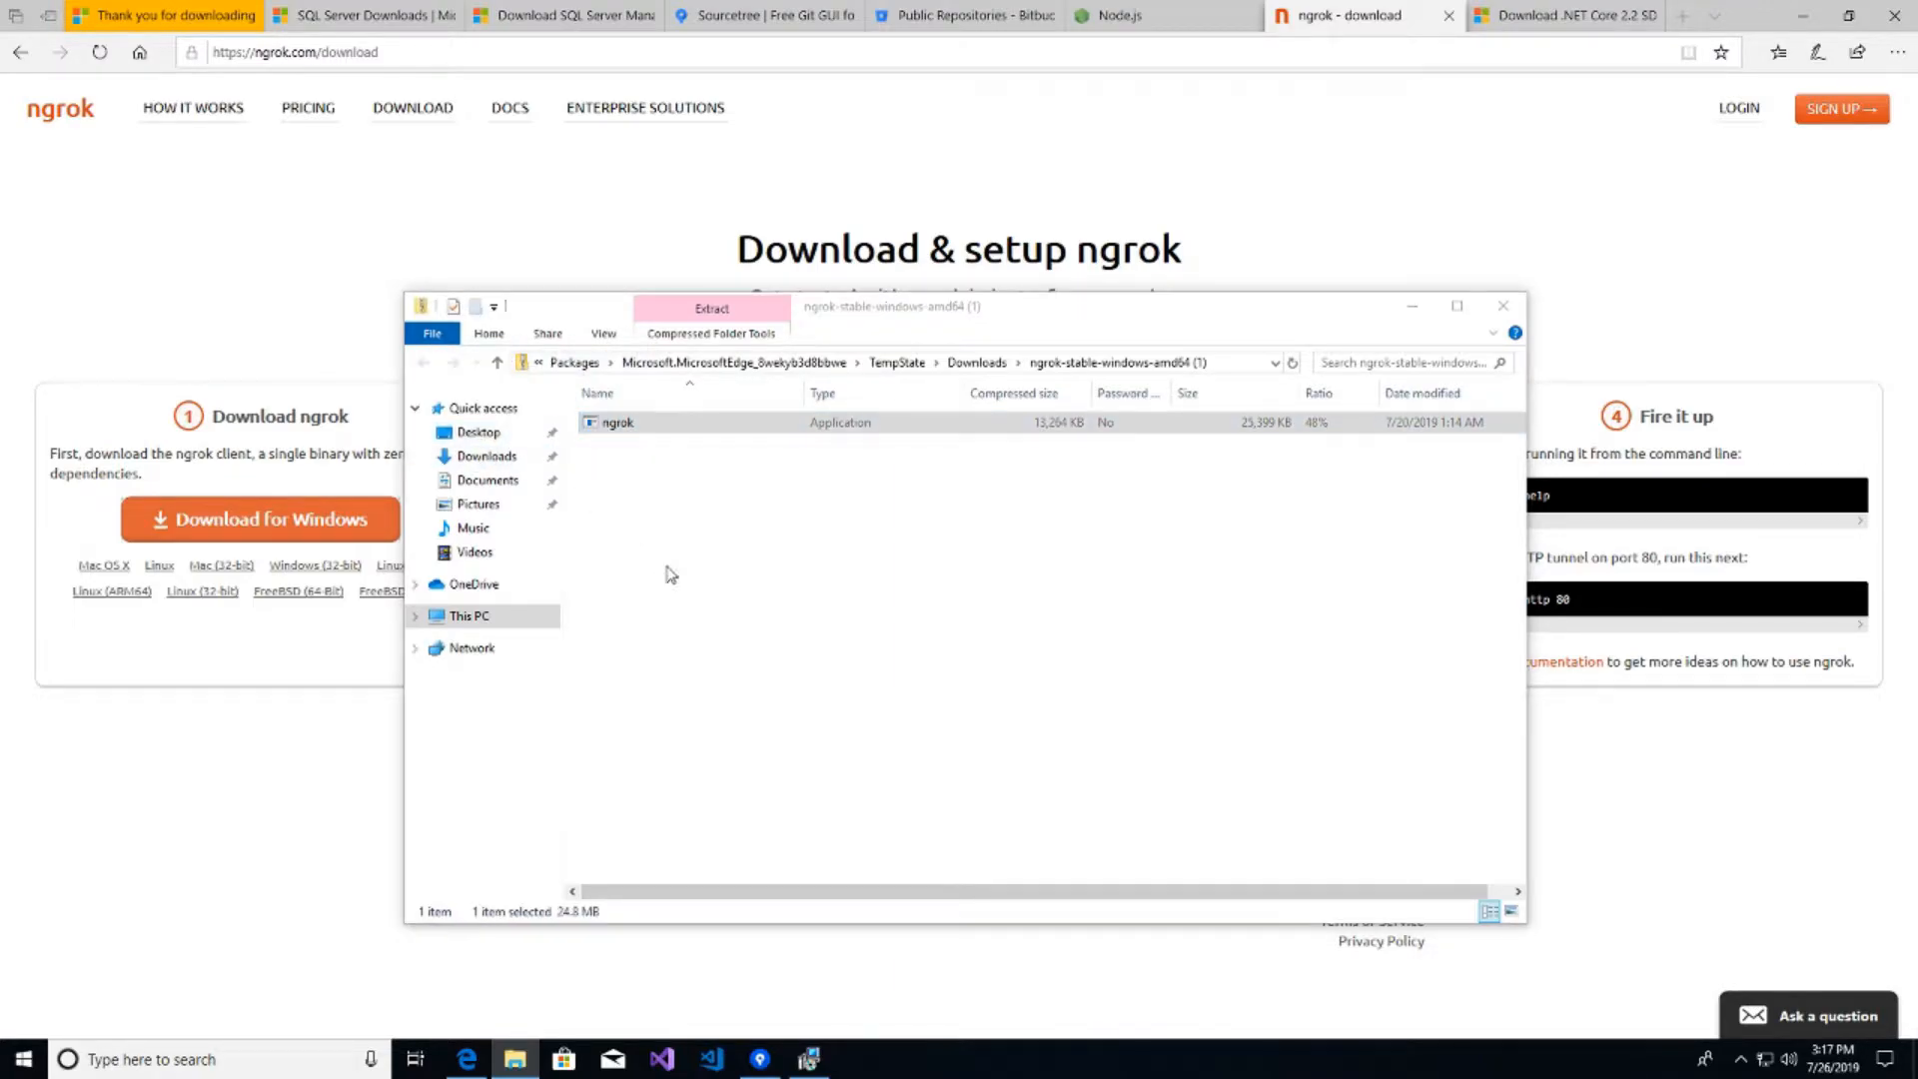
{"action": "left_click", "coordinate": [479, 433]}
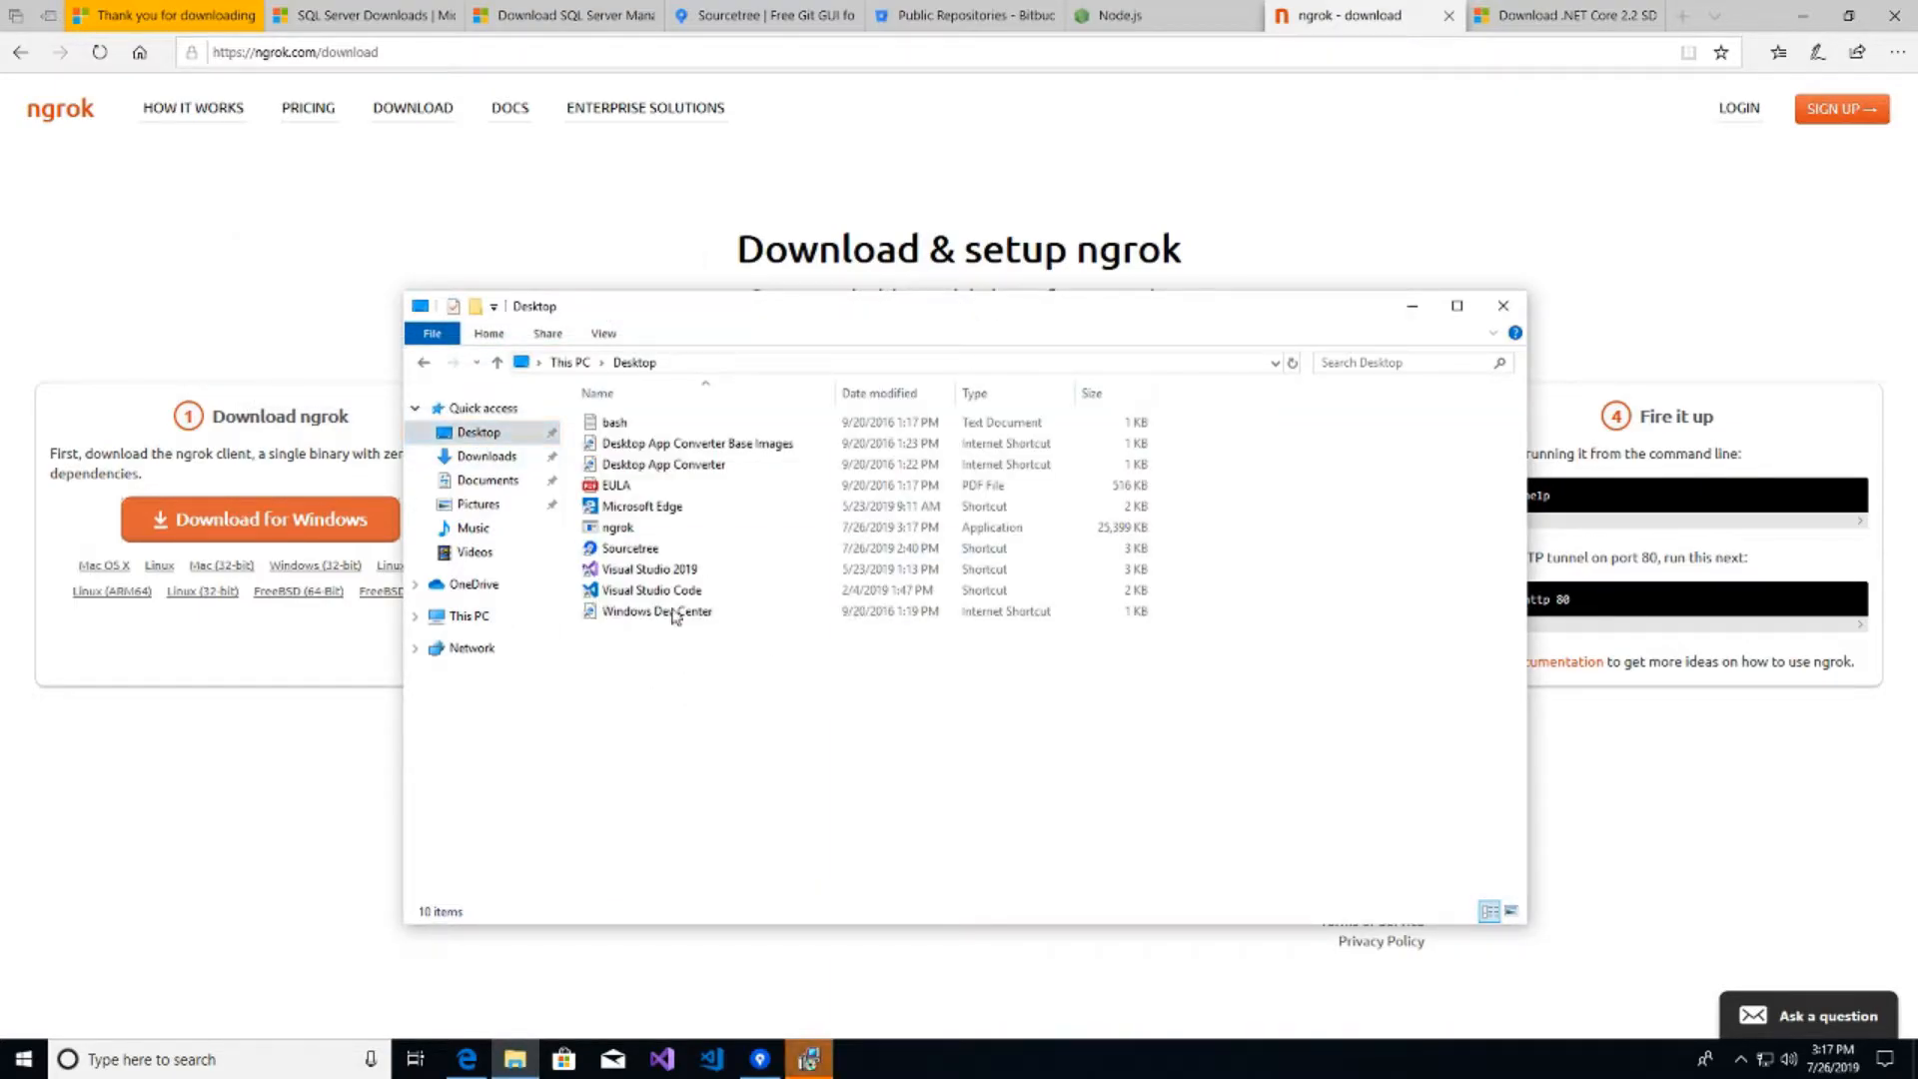
{"action": "double_click", "coordinate": [636, 532]}
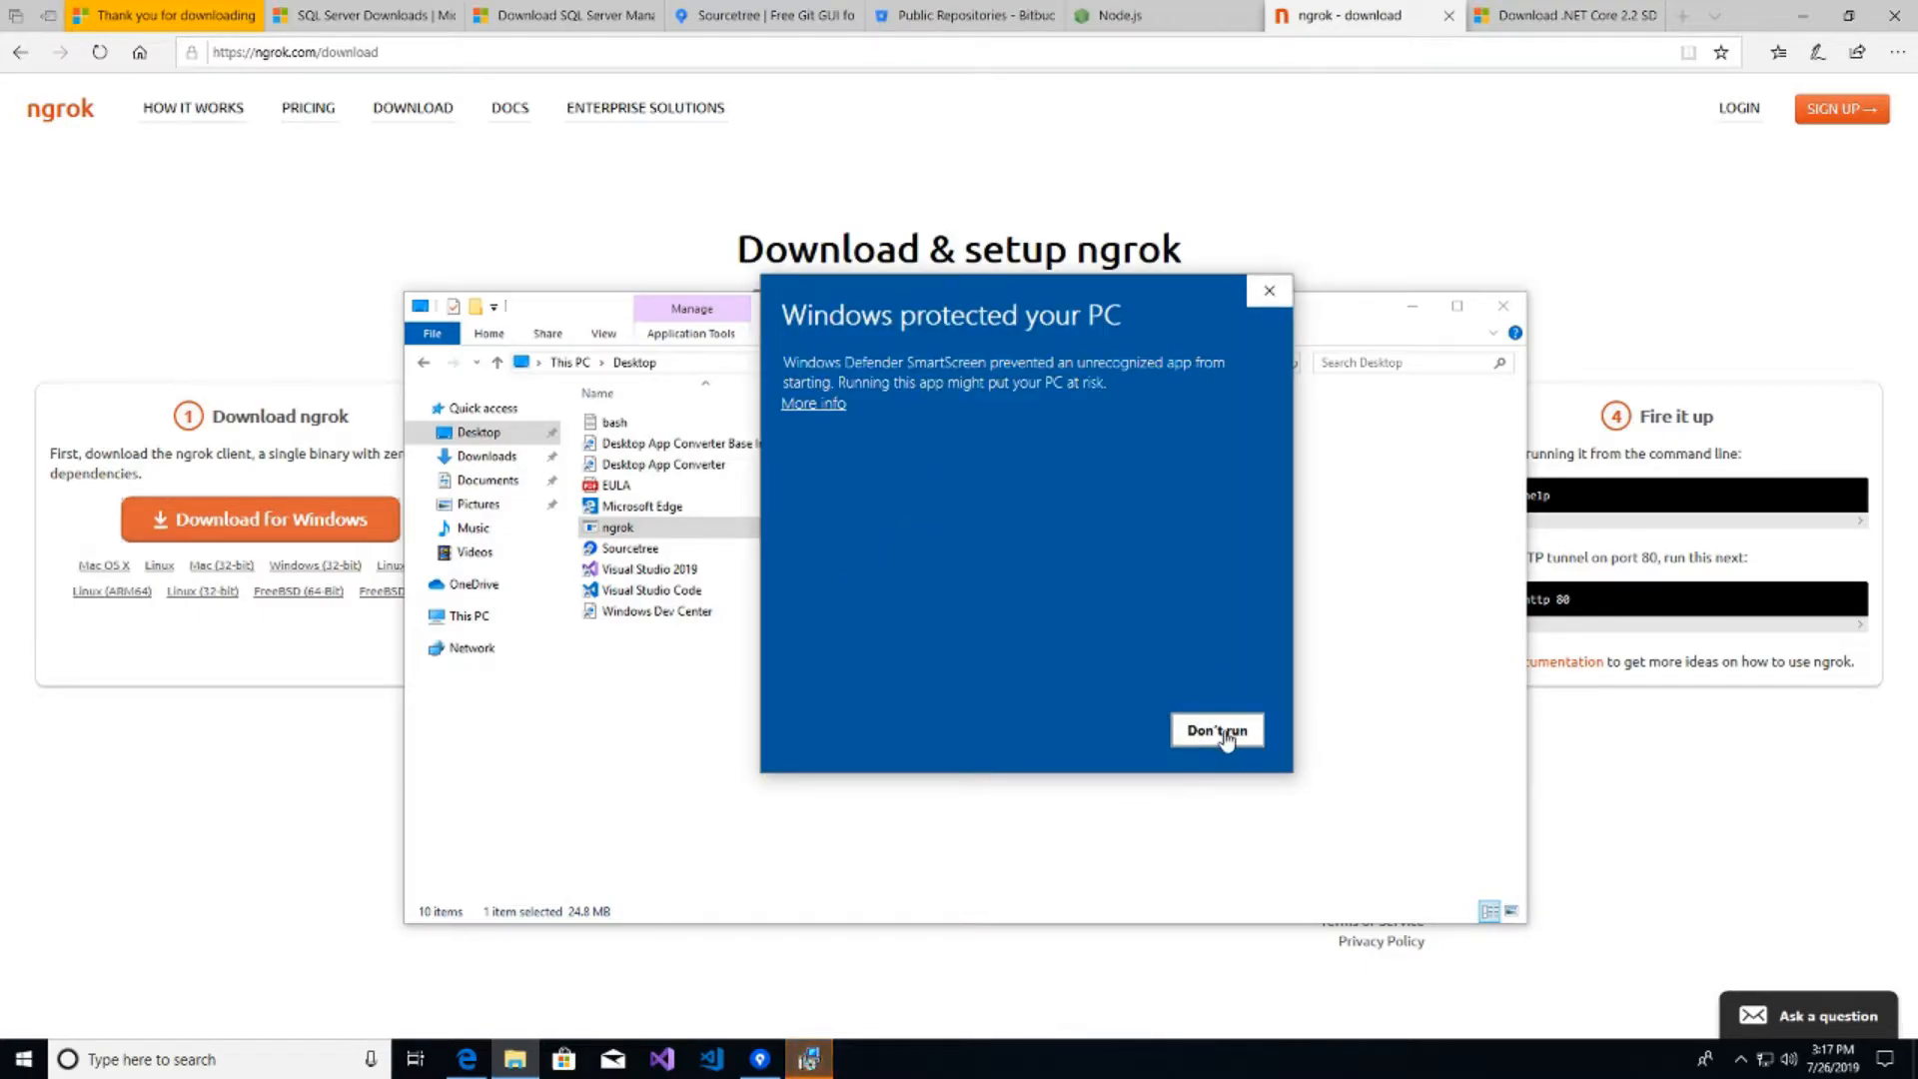
{"action": "left_click", "coordinate": [802, 405]}
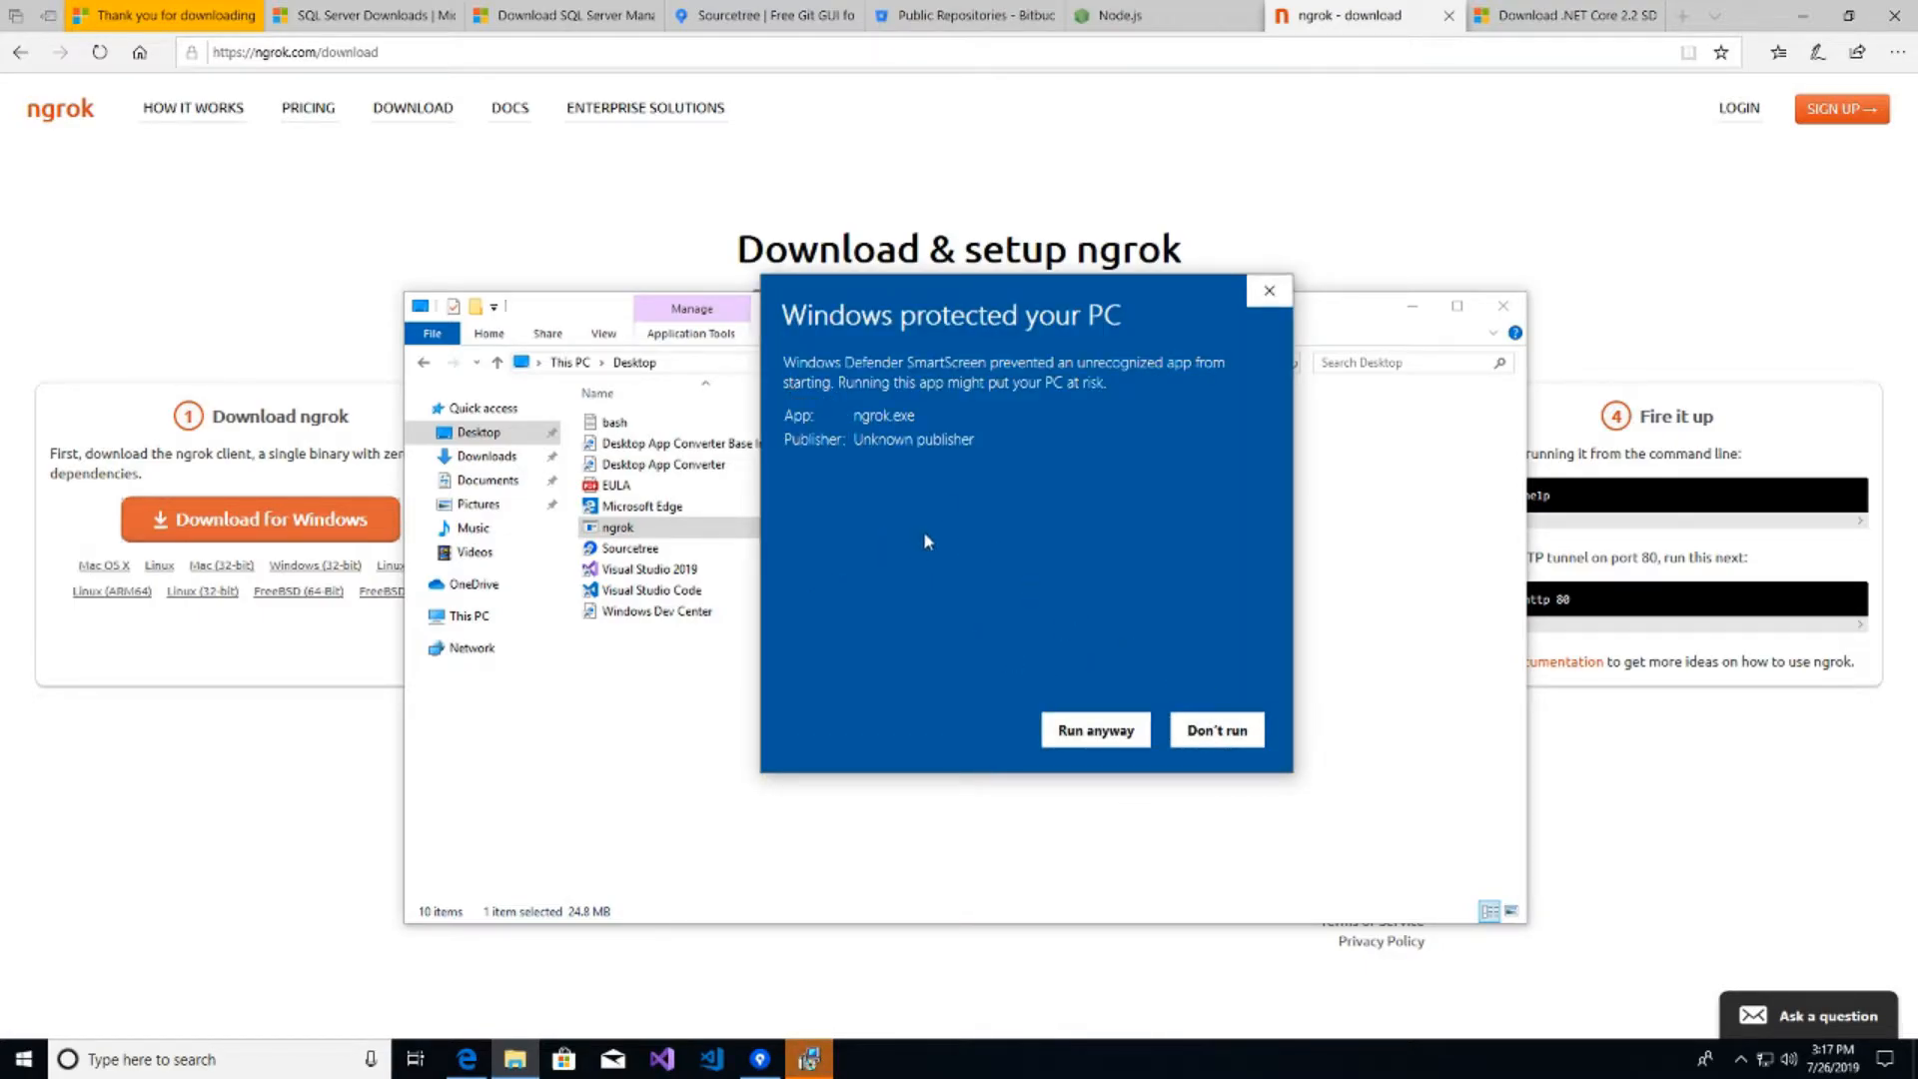
{"action": "left_click", "coordinate": [1096, 731]}
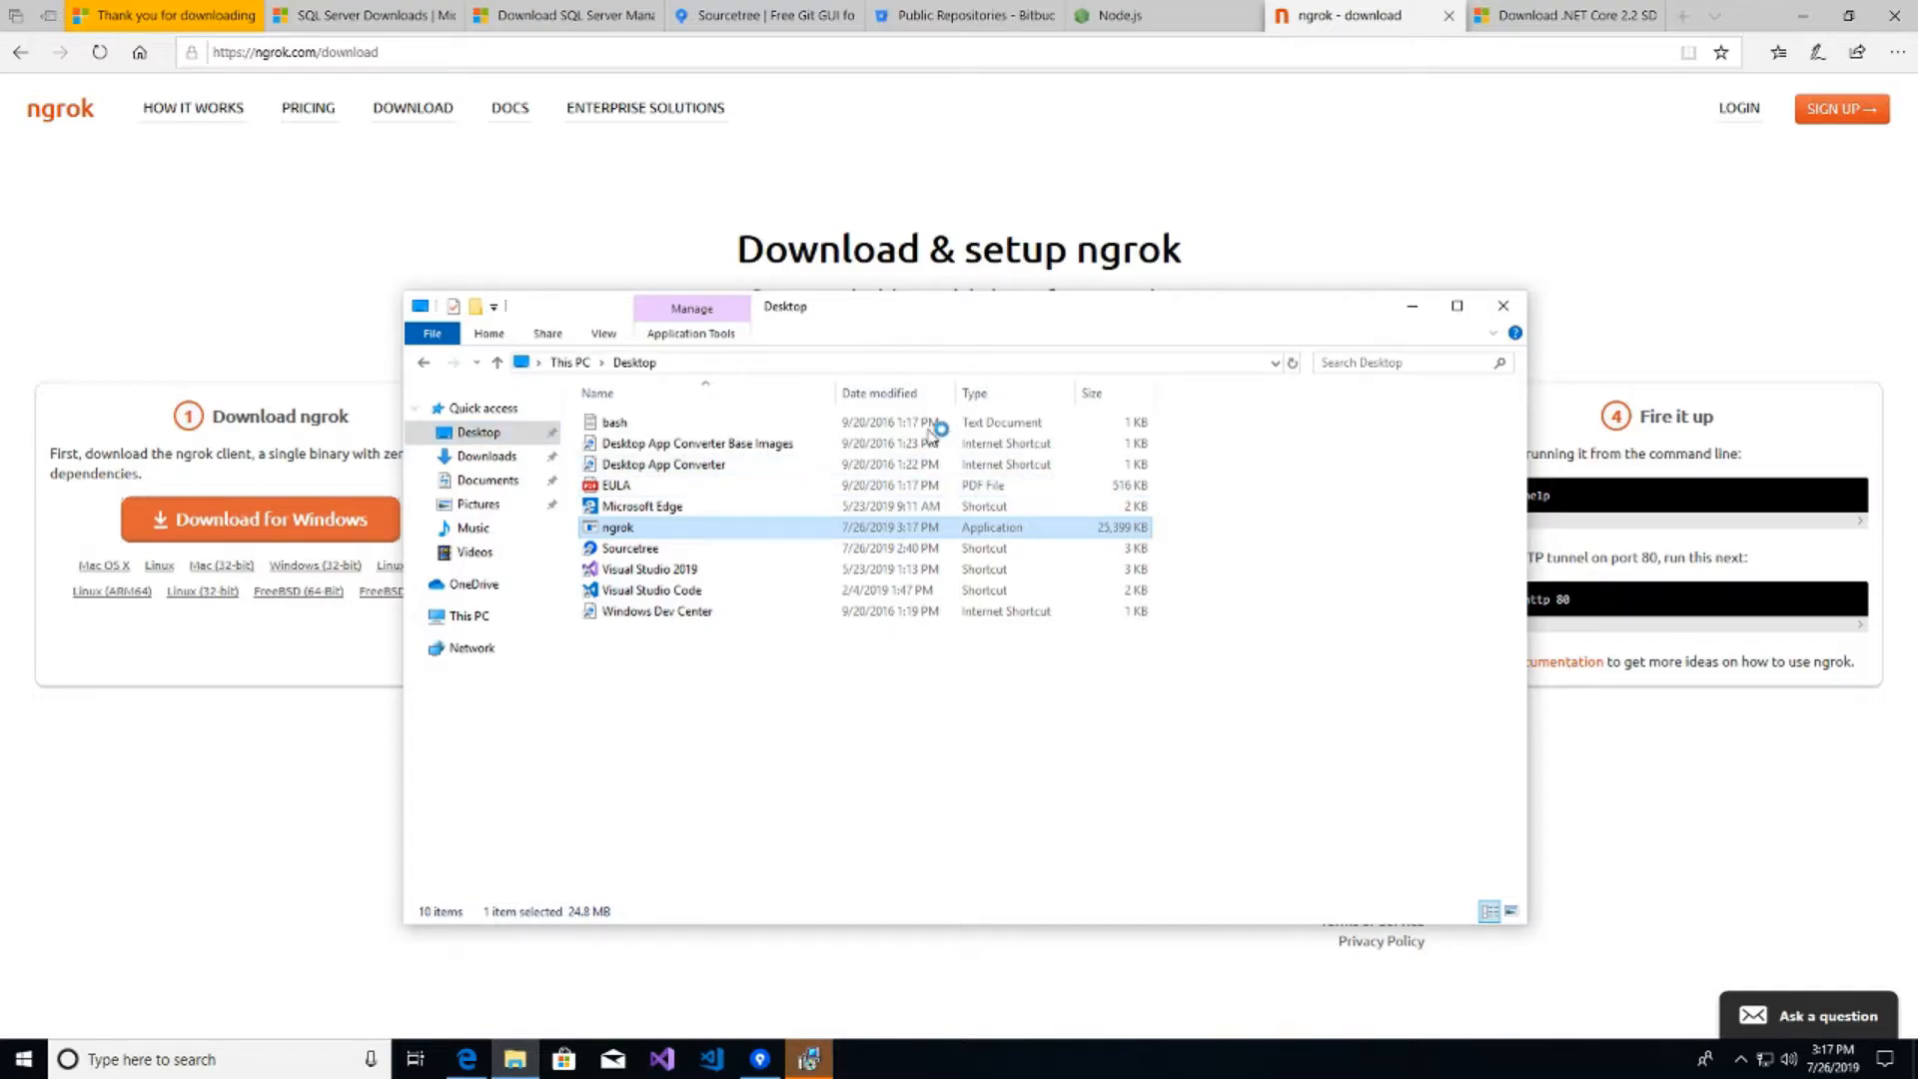
{"action": "left_click", "coordinate": [822, 1065]}
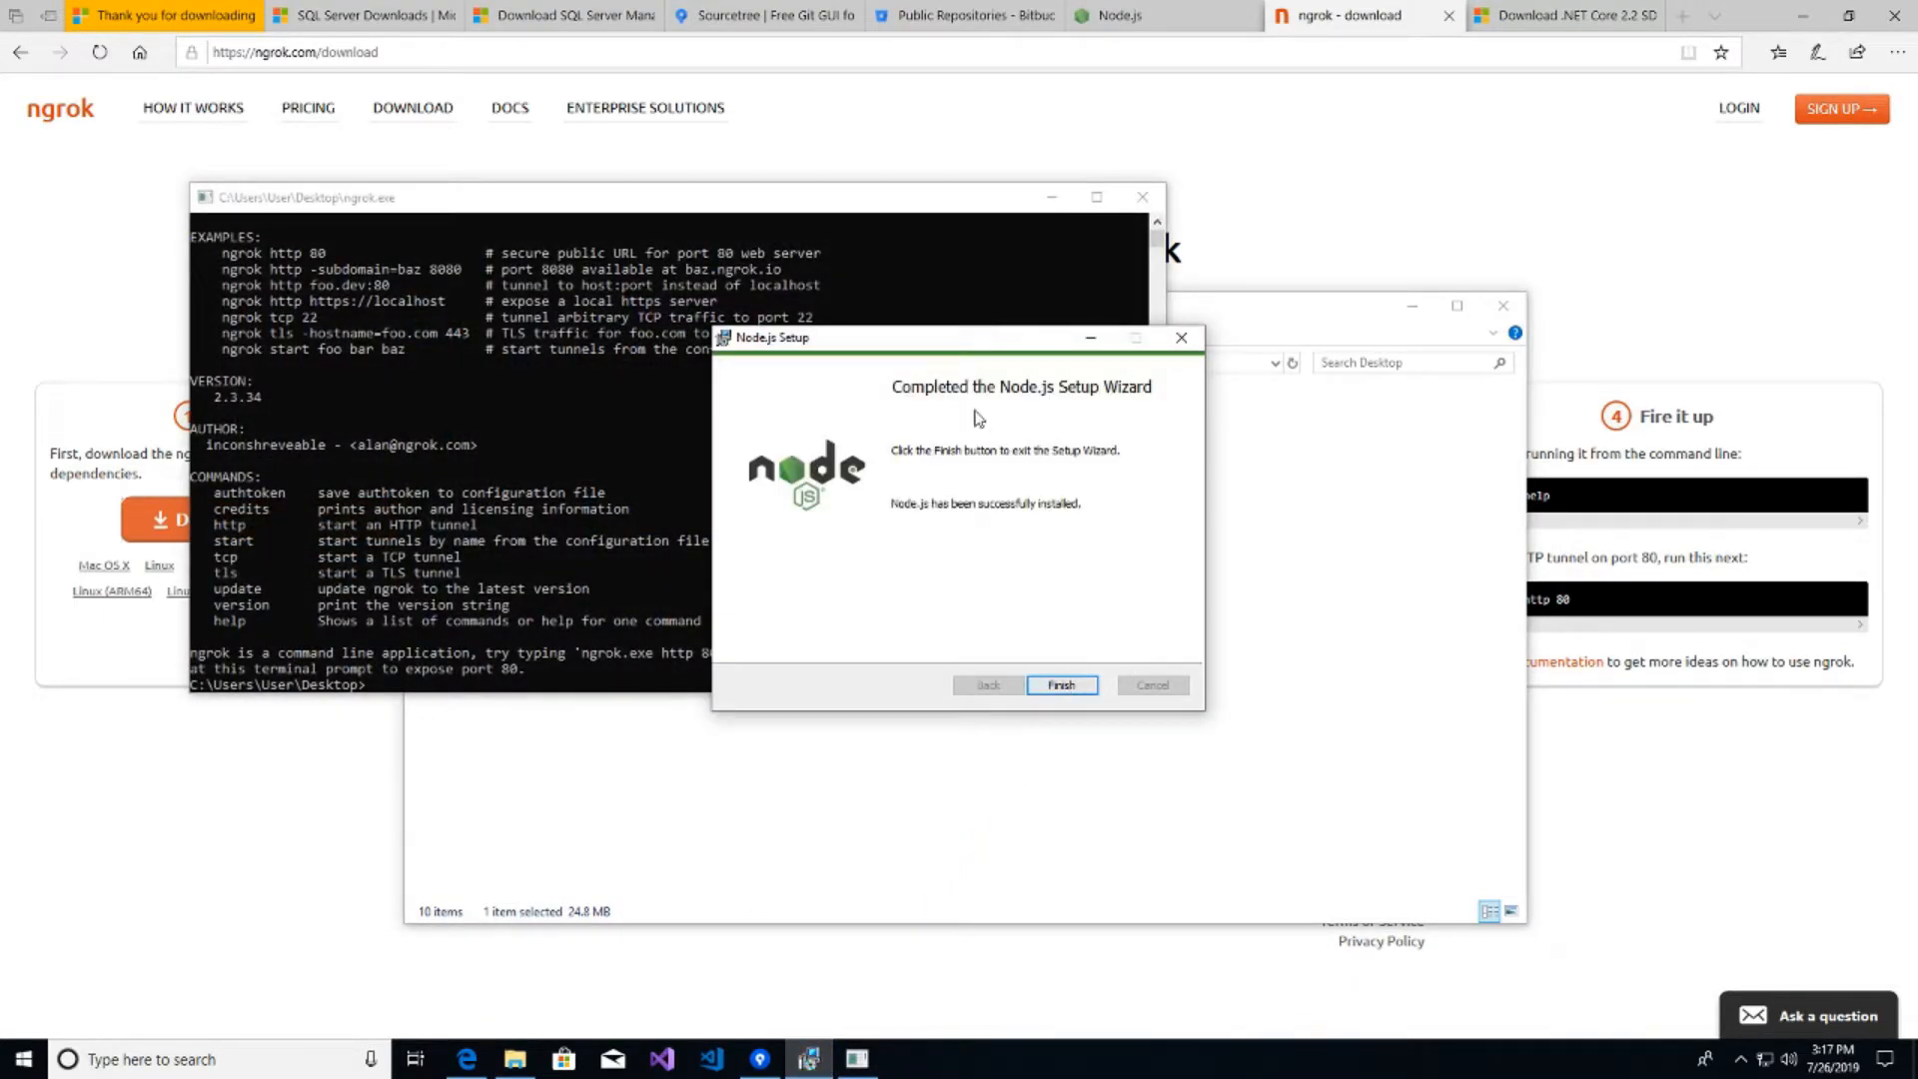
- Finish the Node.js installer, then select the authtoken command on ngrok's download page in Edge
{"action": "left_click", "coordinate": [1076, 693]}
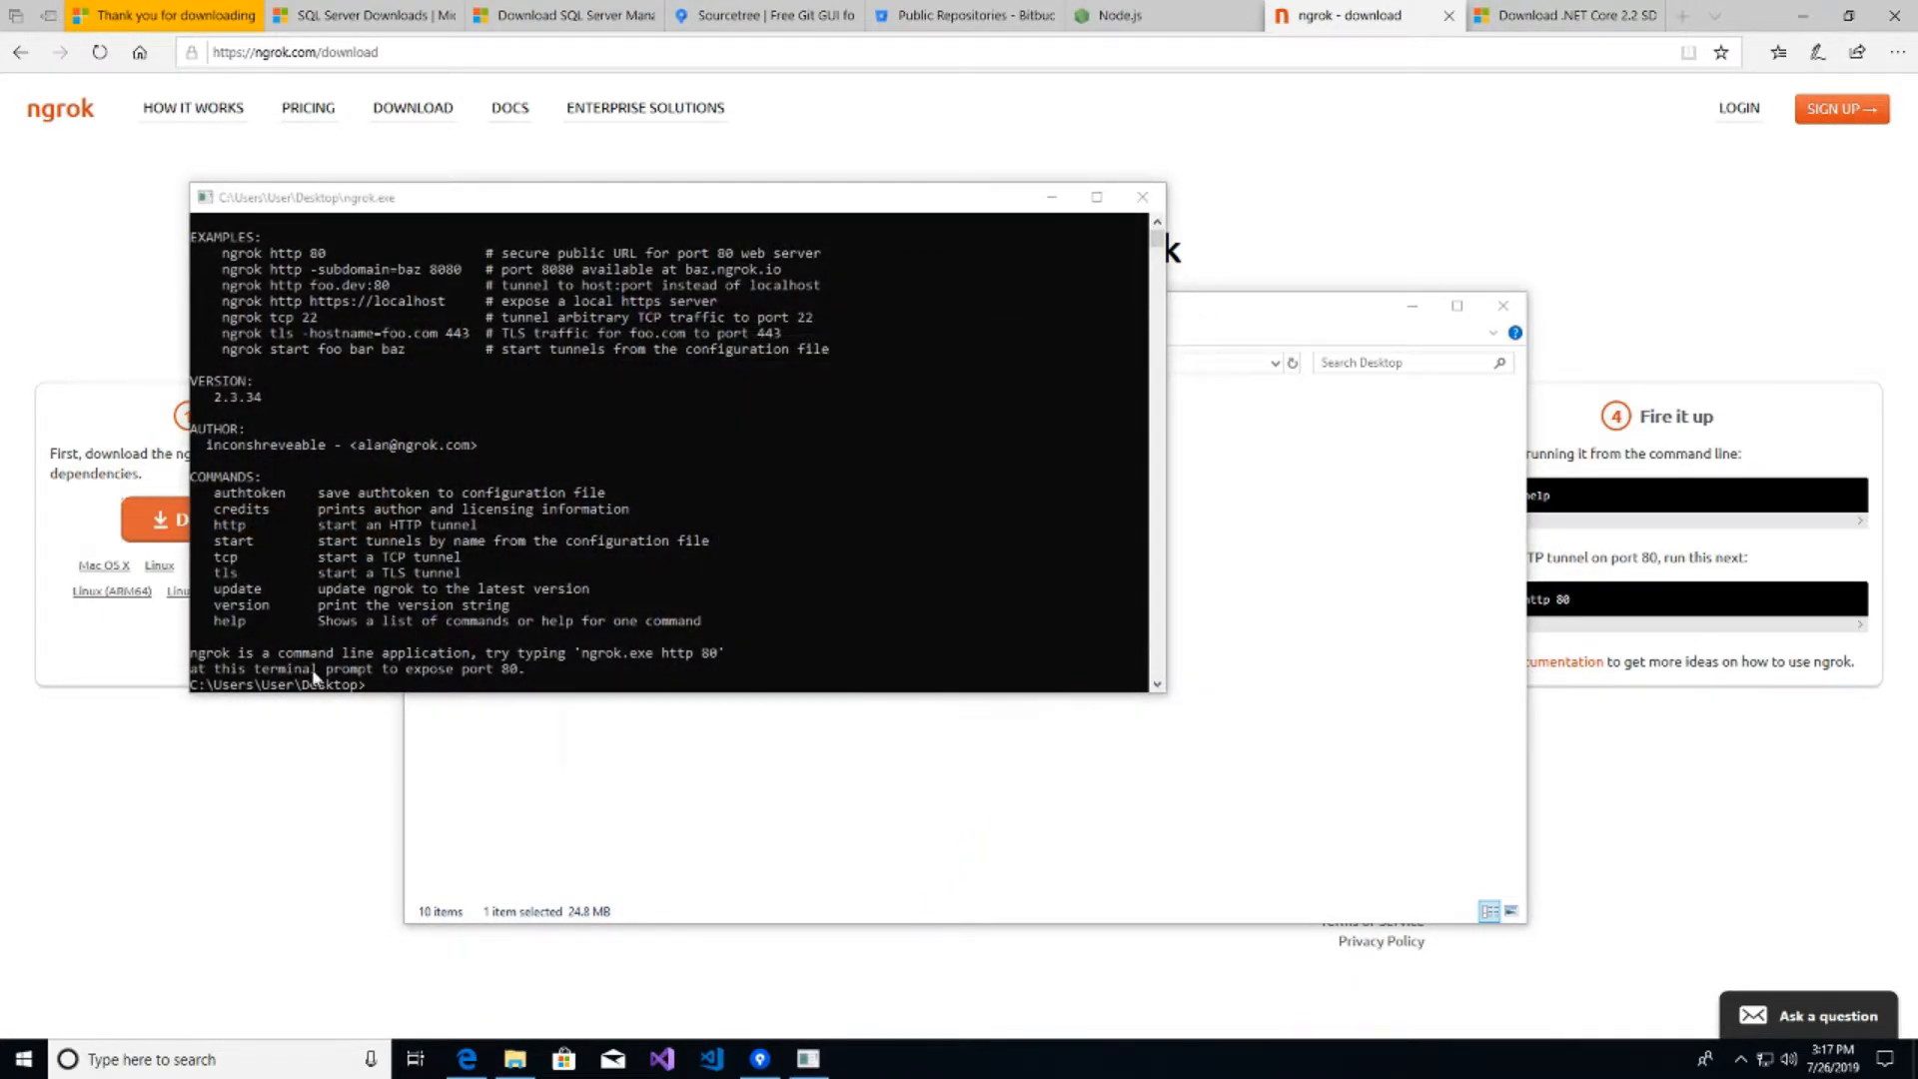
{"action": "left_click", "coordinate": [460, 689]}
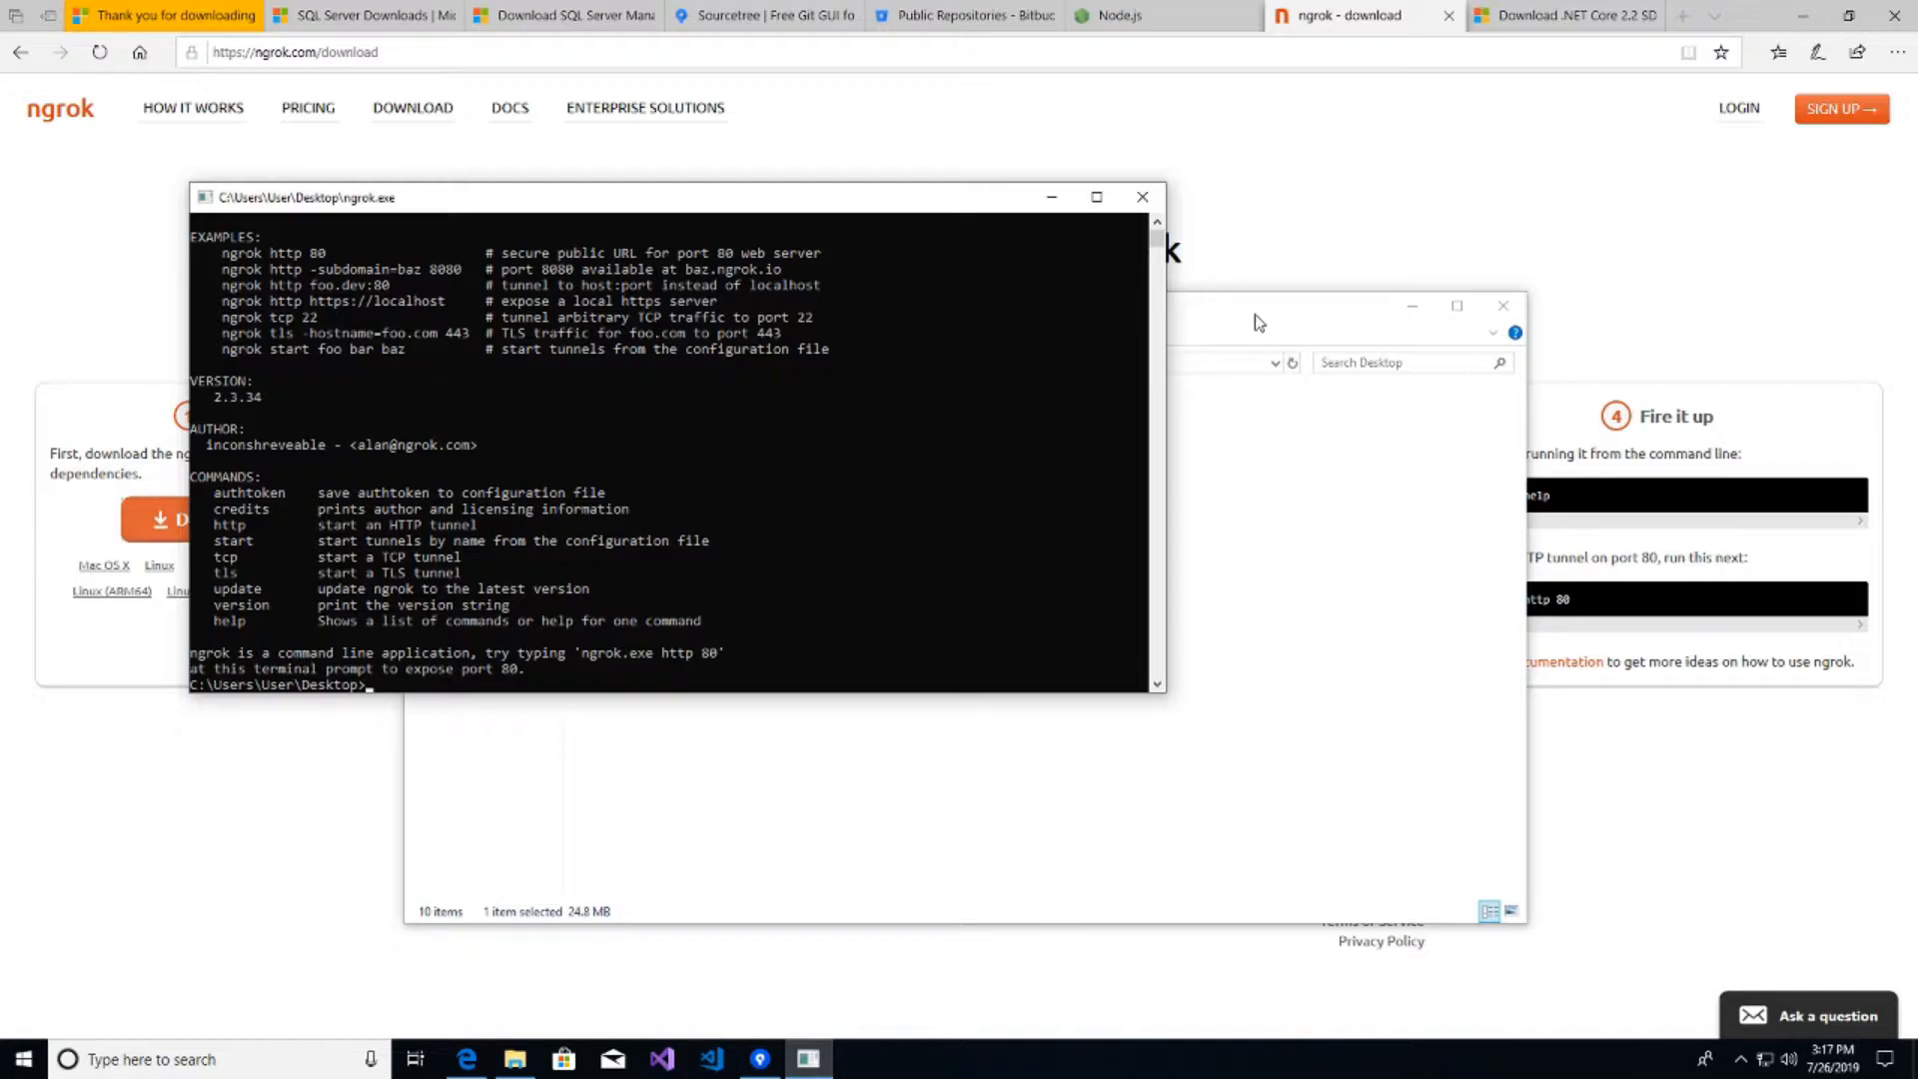
{"action": "left_click", "coordinate": [1400, 178]}
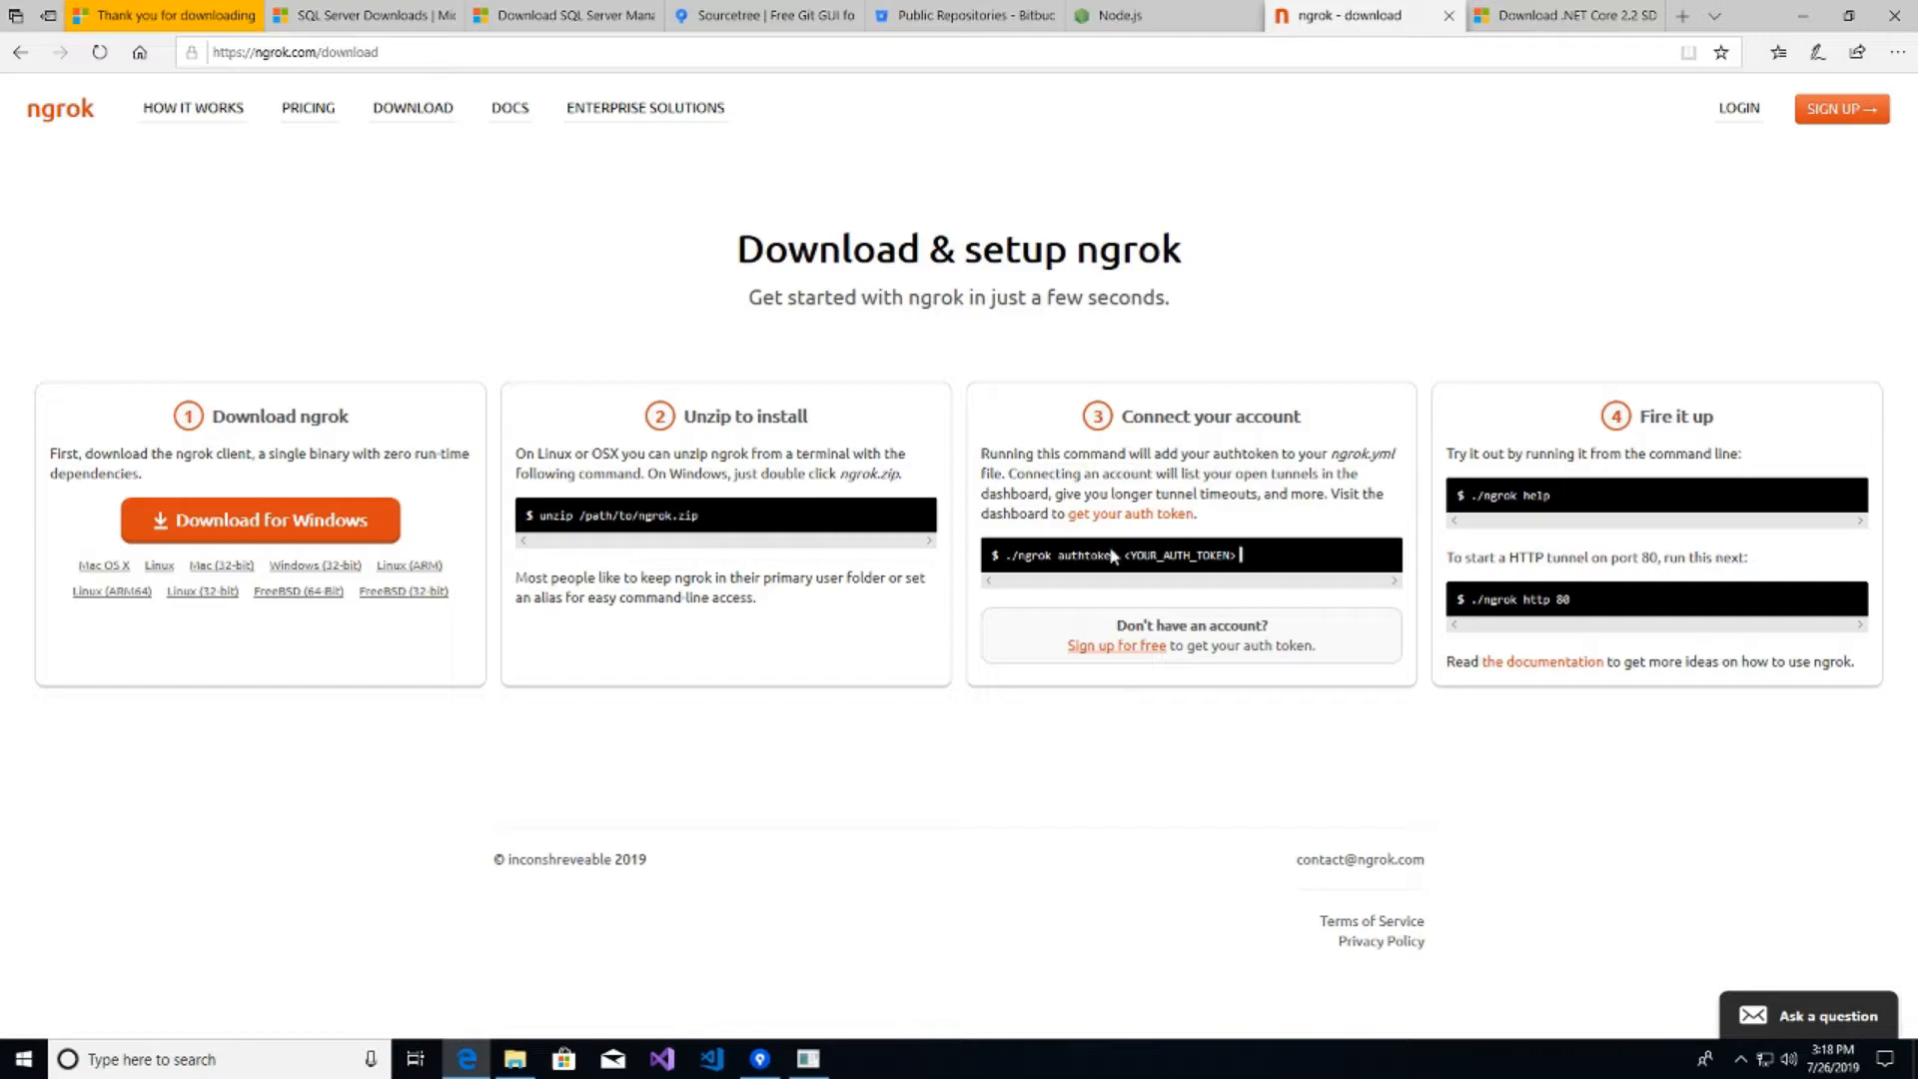
{"action": "left_click_drag", "start_coordinate": [1144, 555], "coordinate": [964, 555]}
{"action": "left_click", "coordinate": [1247, 549]}
{"action": "left_click_drag", "start_coordinate": [1247, 549], "coordinate": [999, 555]}
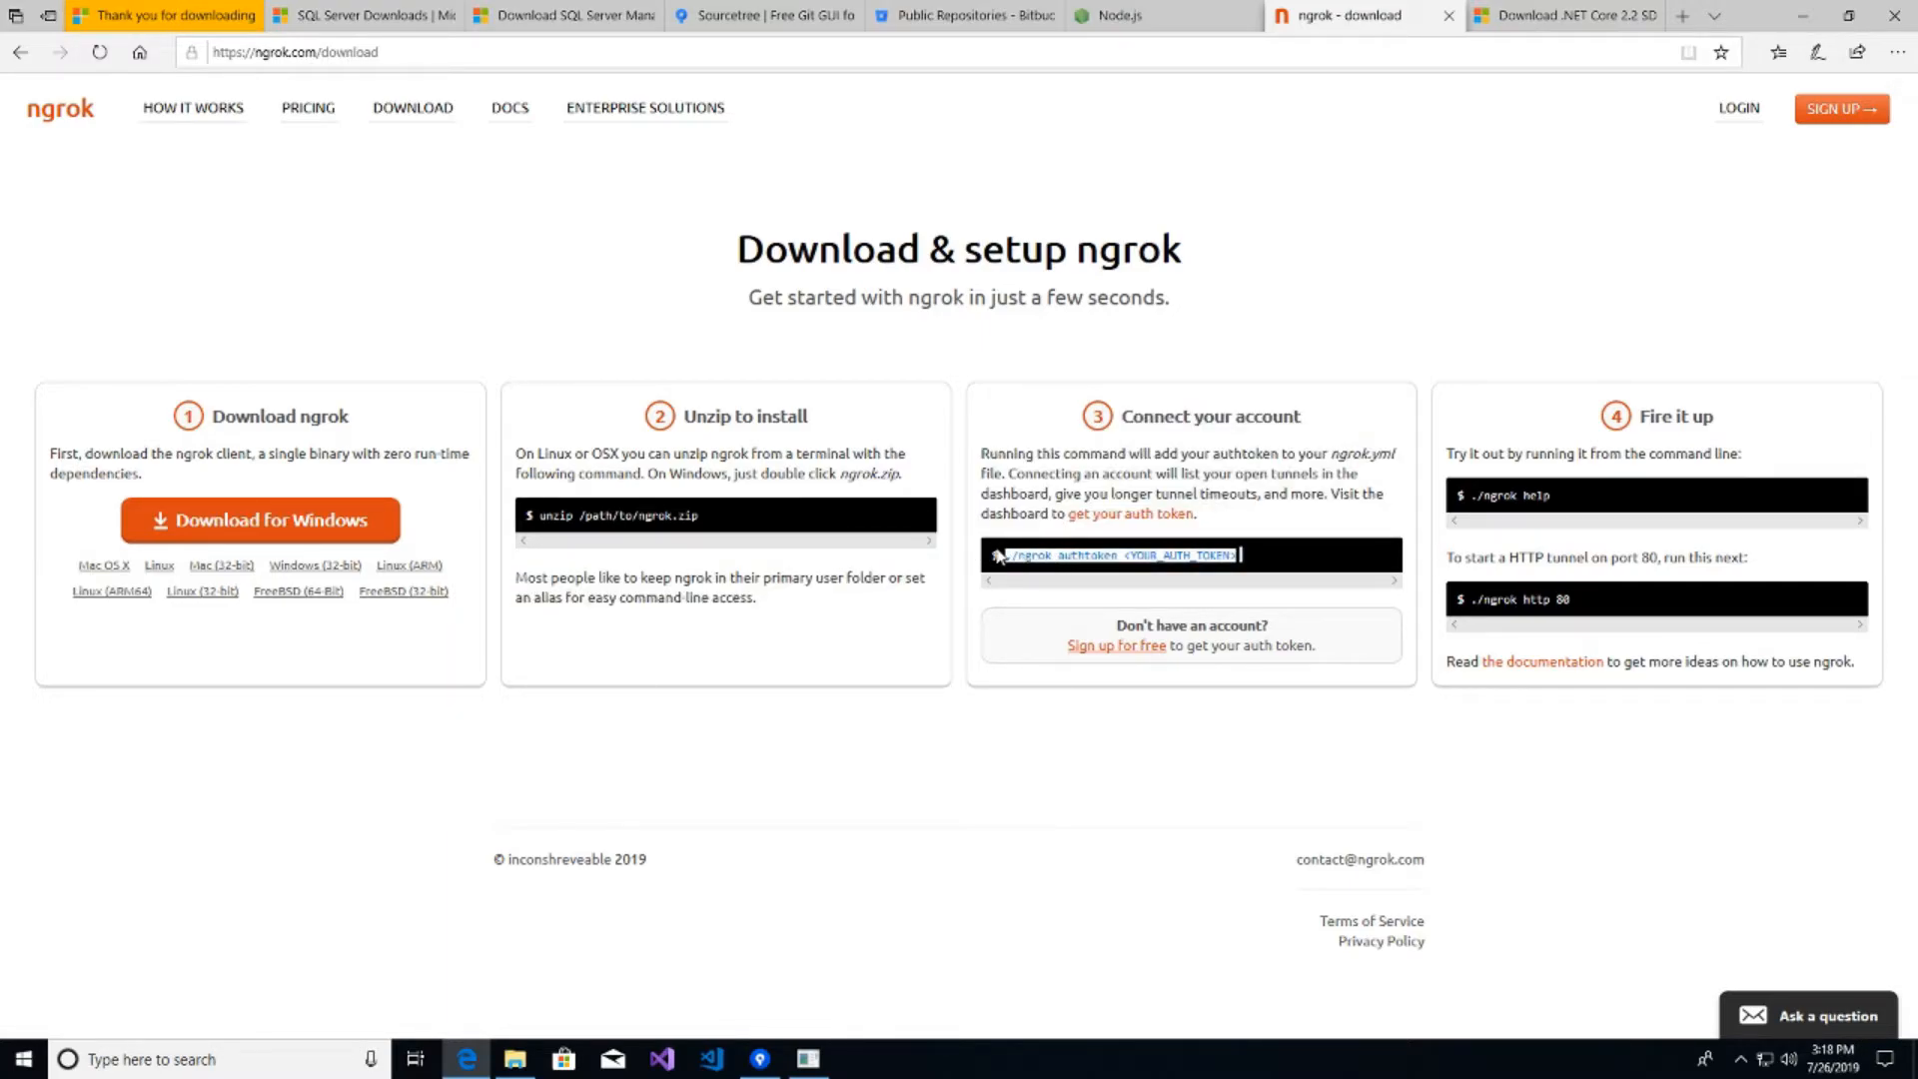
{"action": "left_click", "coordinate": [1254, 555]}
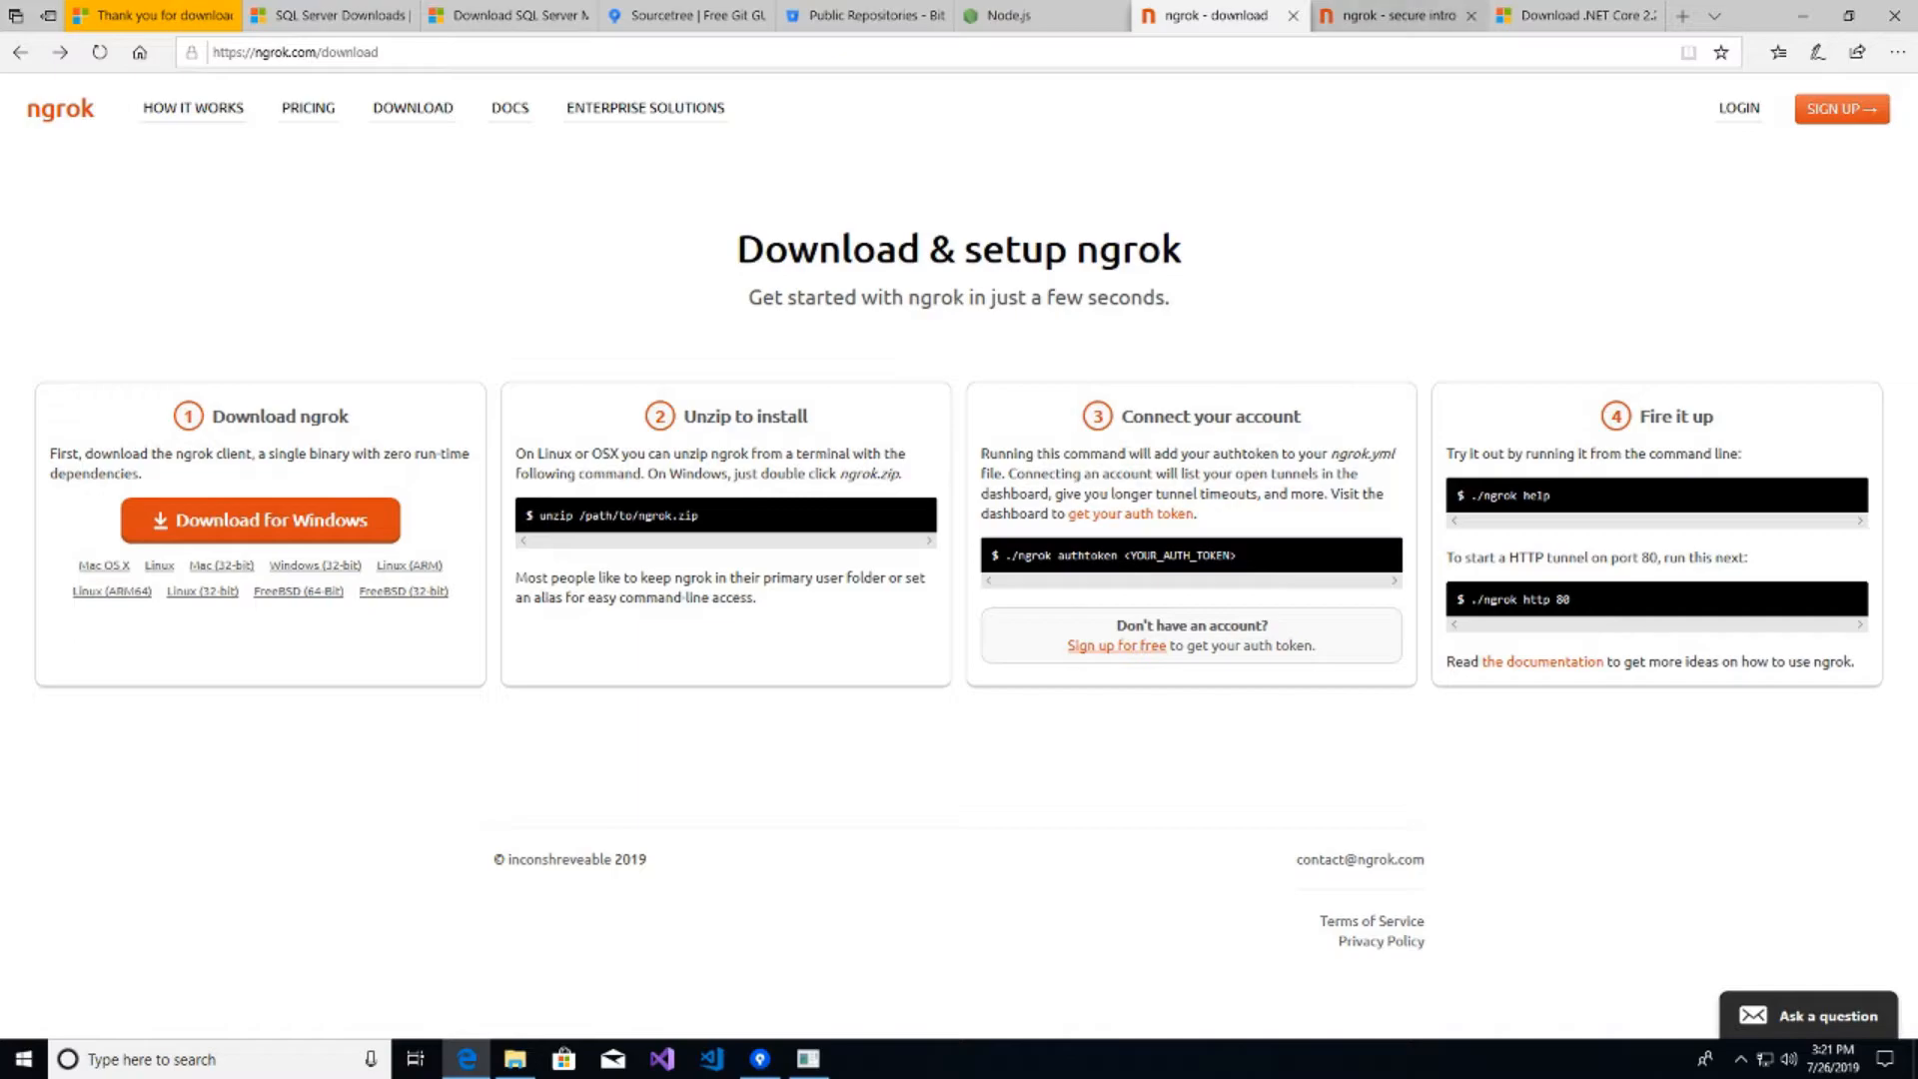
- Copy the tunnel authtoken from the Auth page of the ngrok dashboard
{"action": "left_click", "coordinate": [1399, 15]}
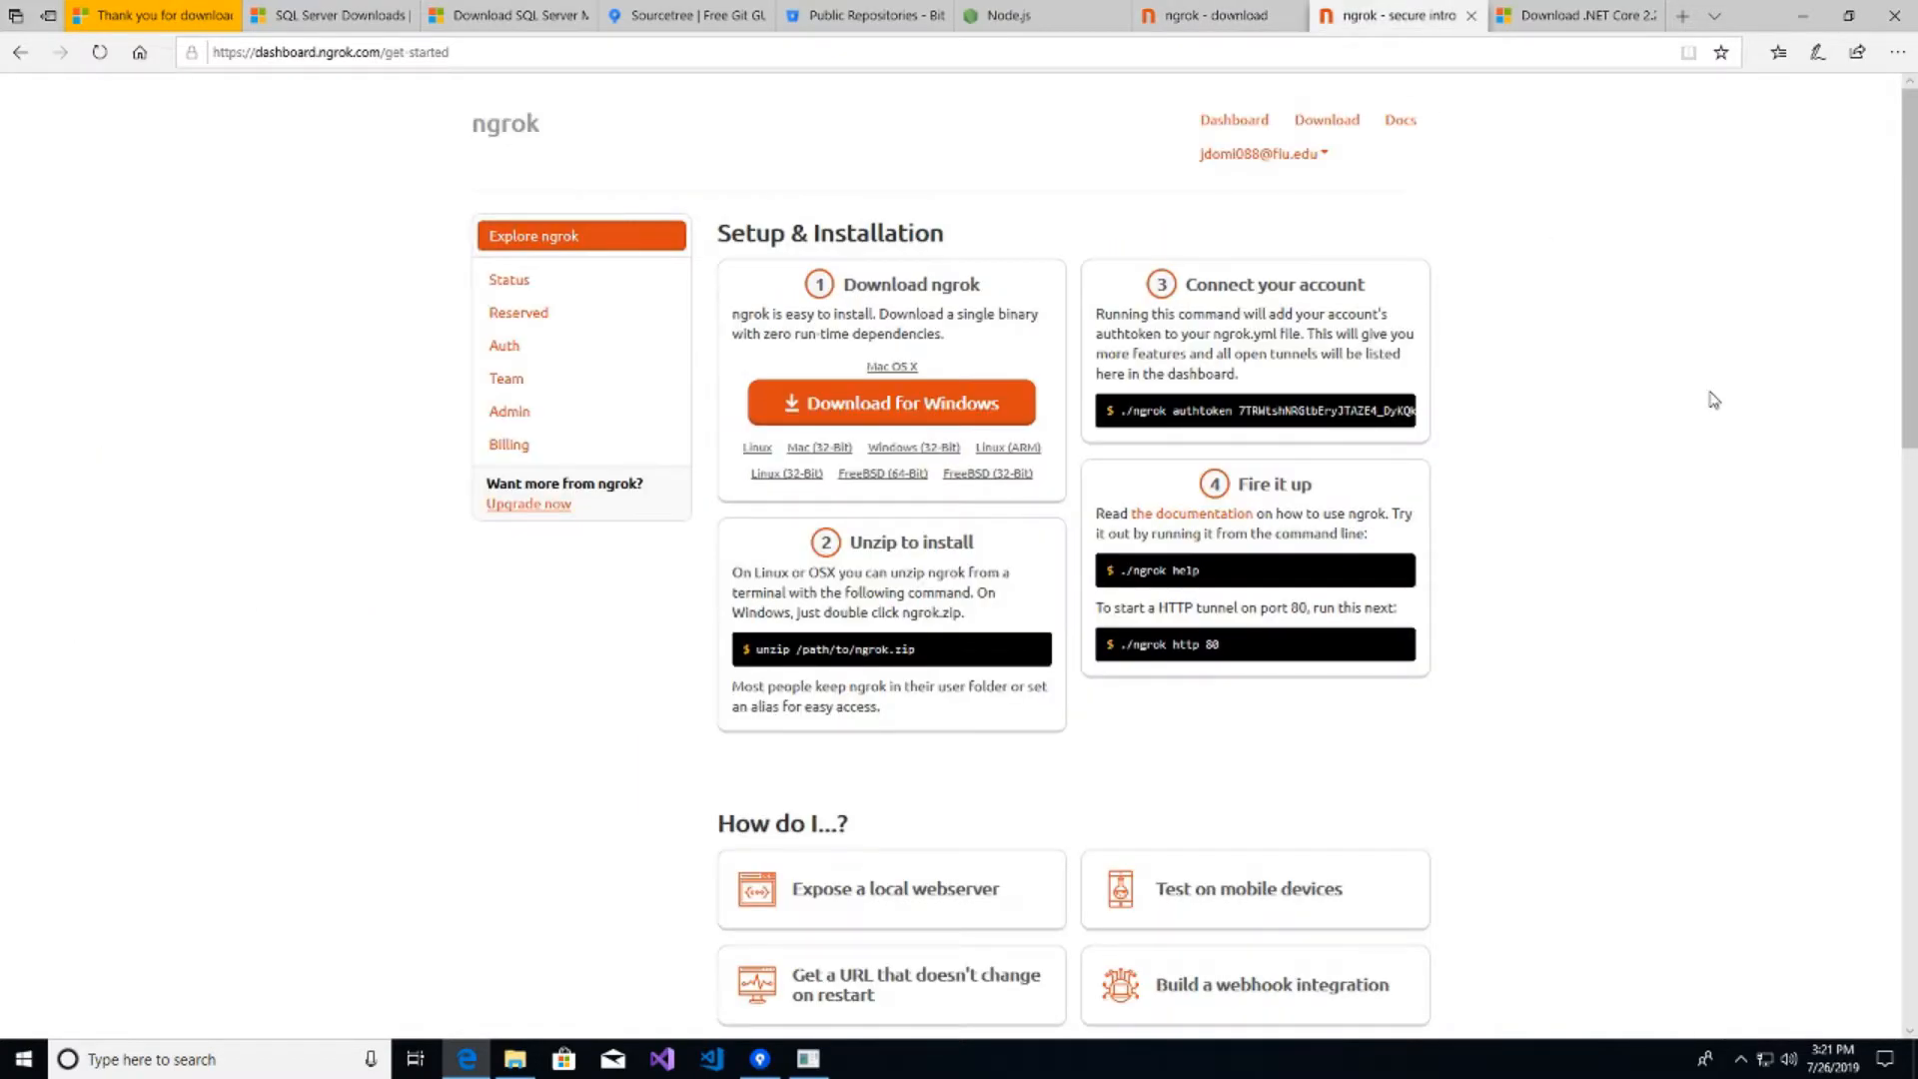
{"action": "left_click", "coordinate": [504, 350]}
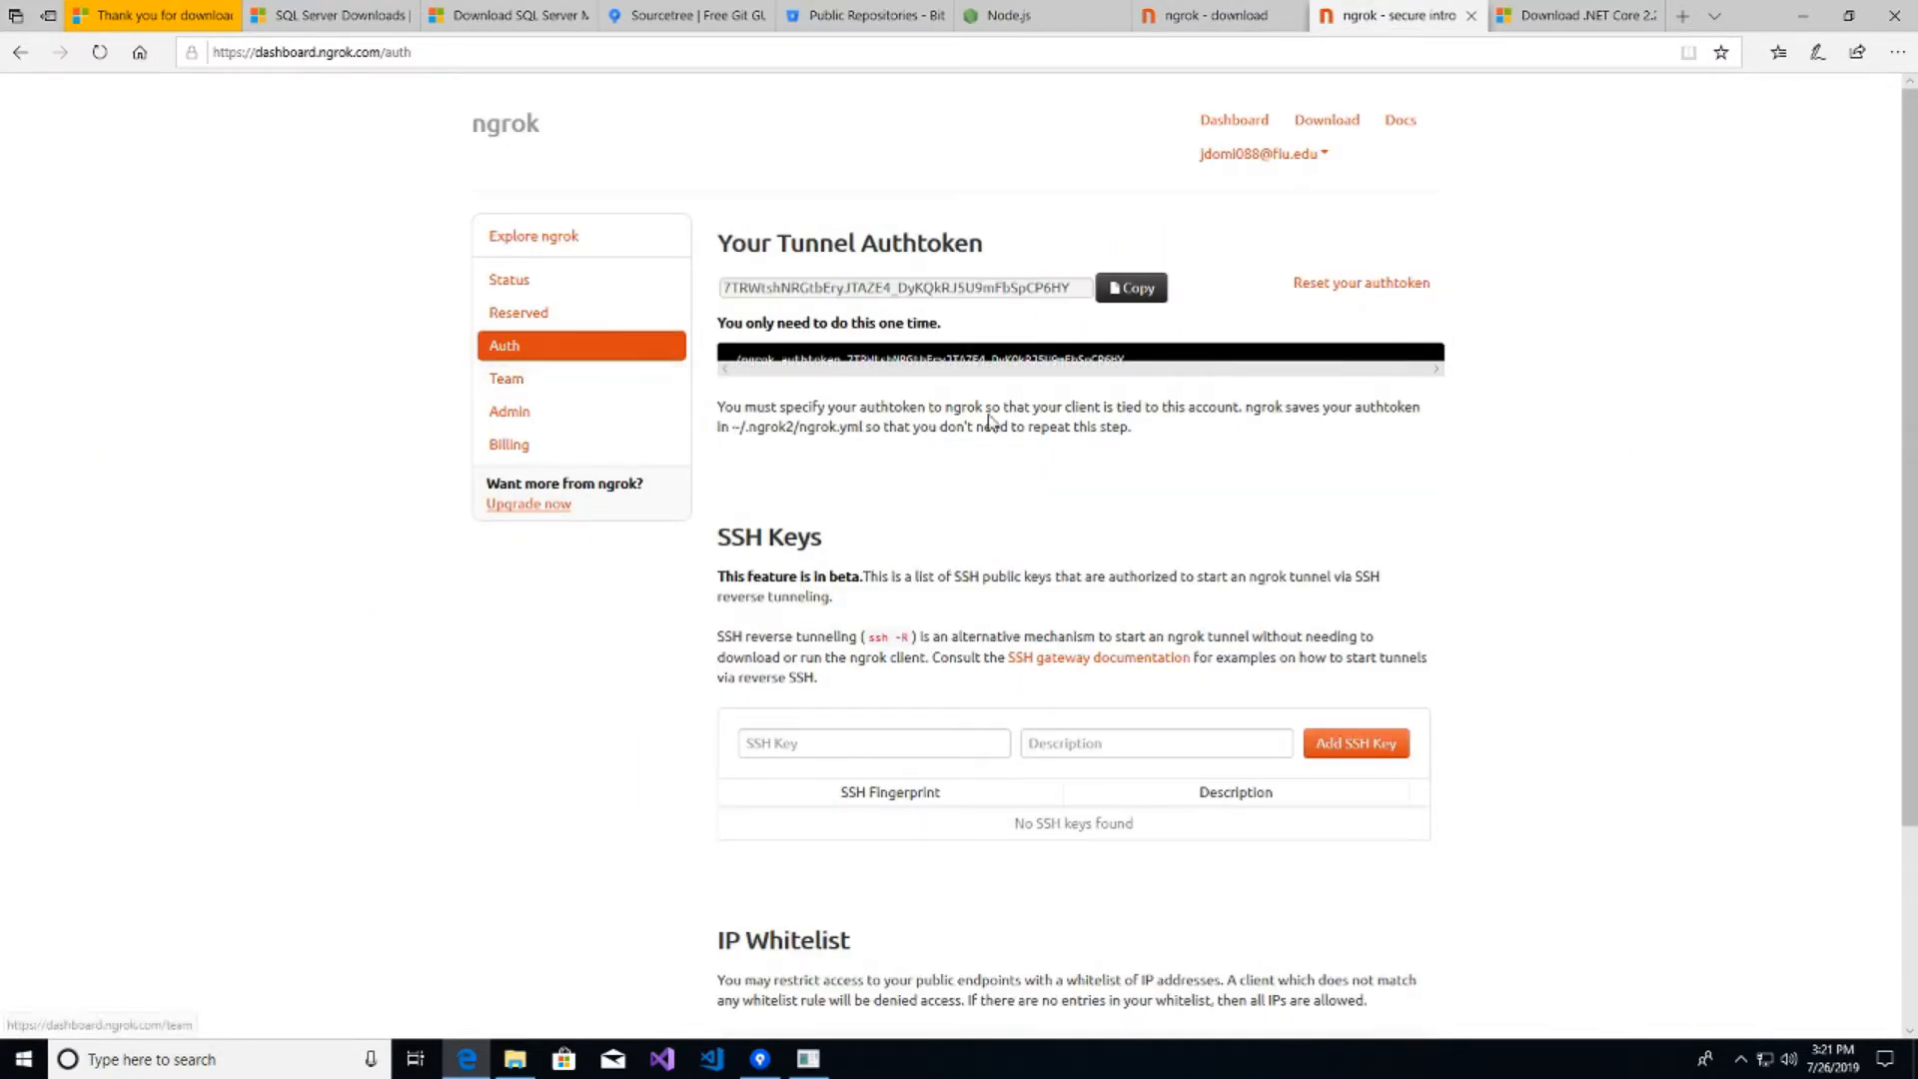
{"action": "left_click", "coordinate": [1130, 288]}
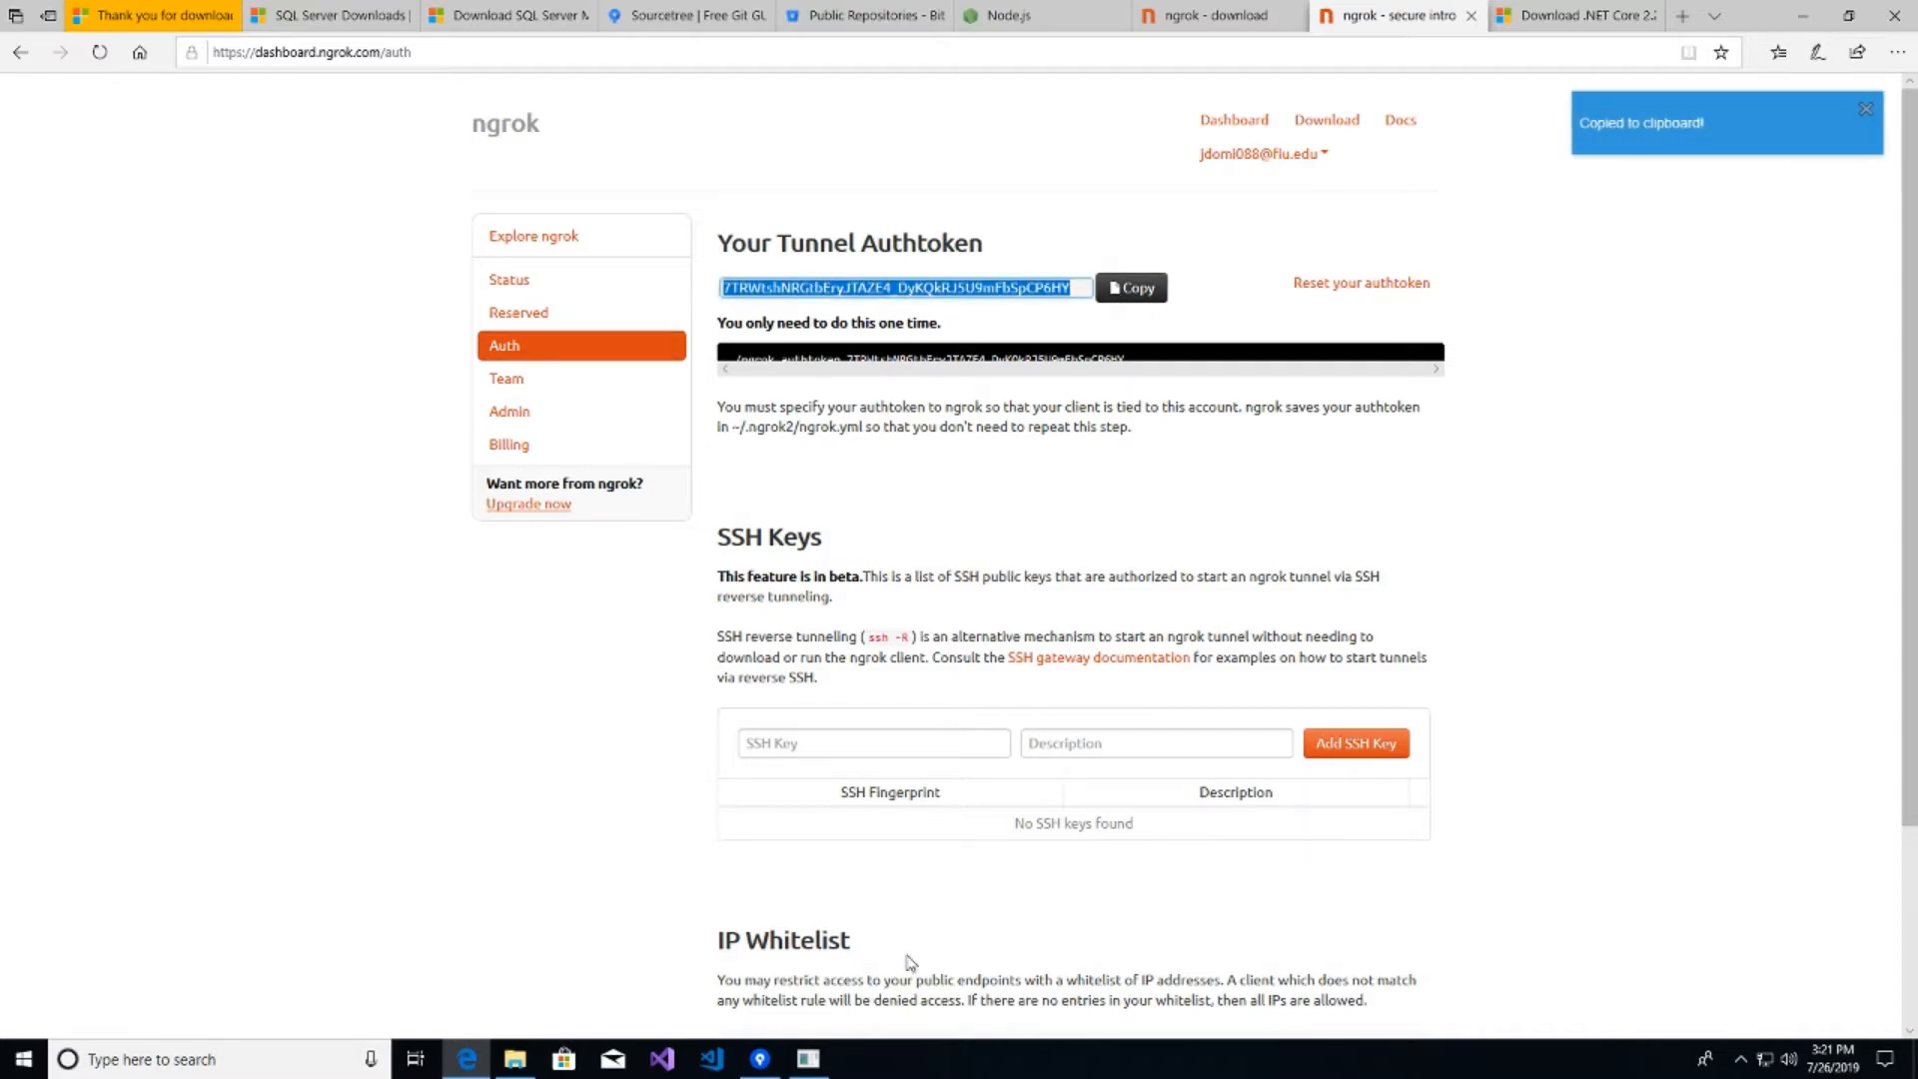
{"action": "left_click", "coordinate": [825, 1067]}
{"action": "left_click", "coordinate": [424, 712]}
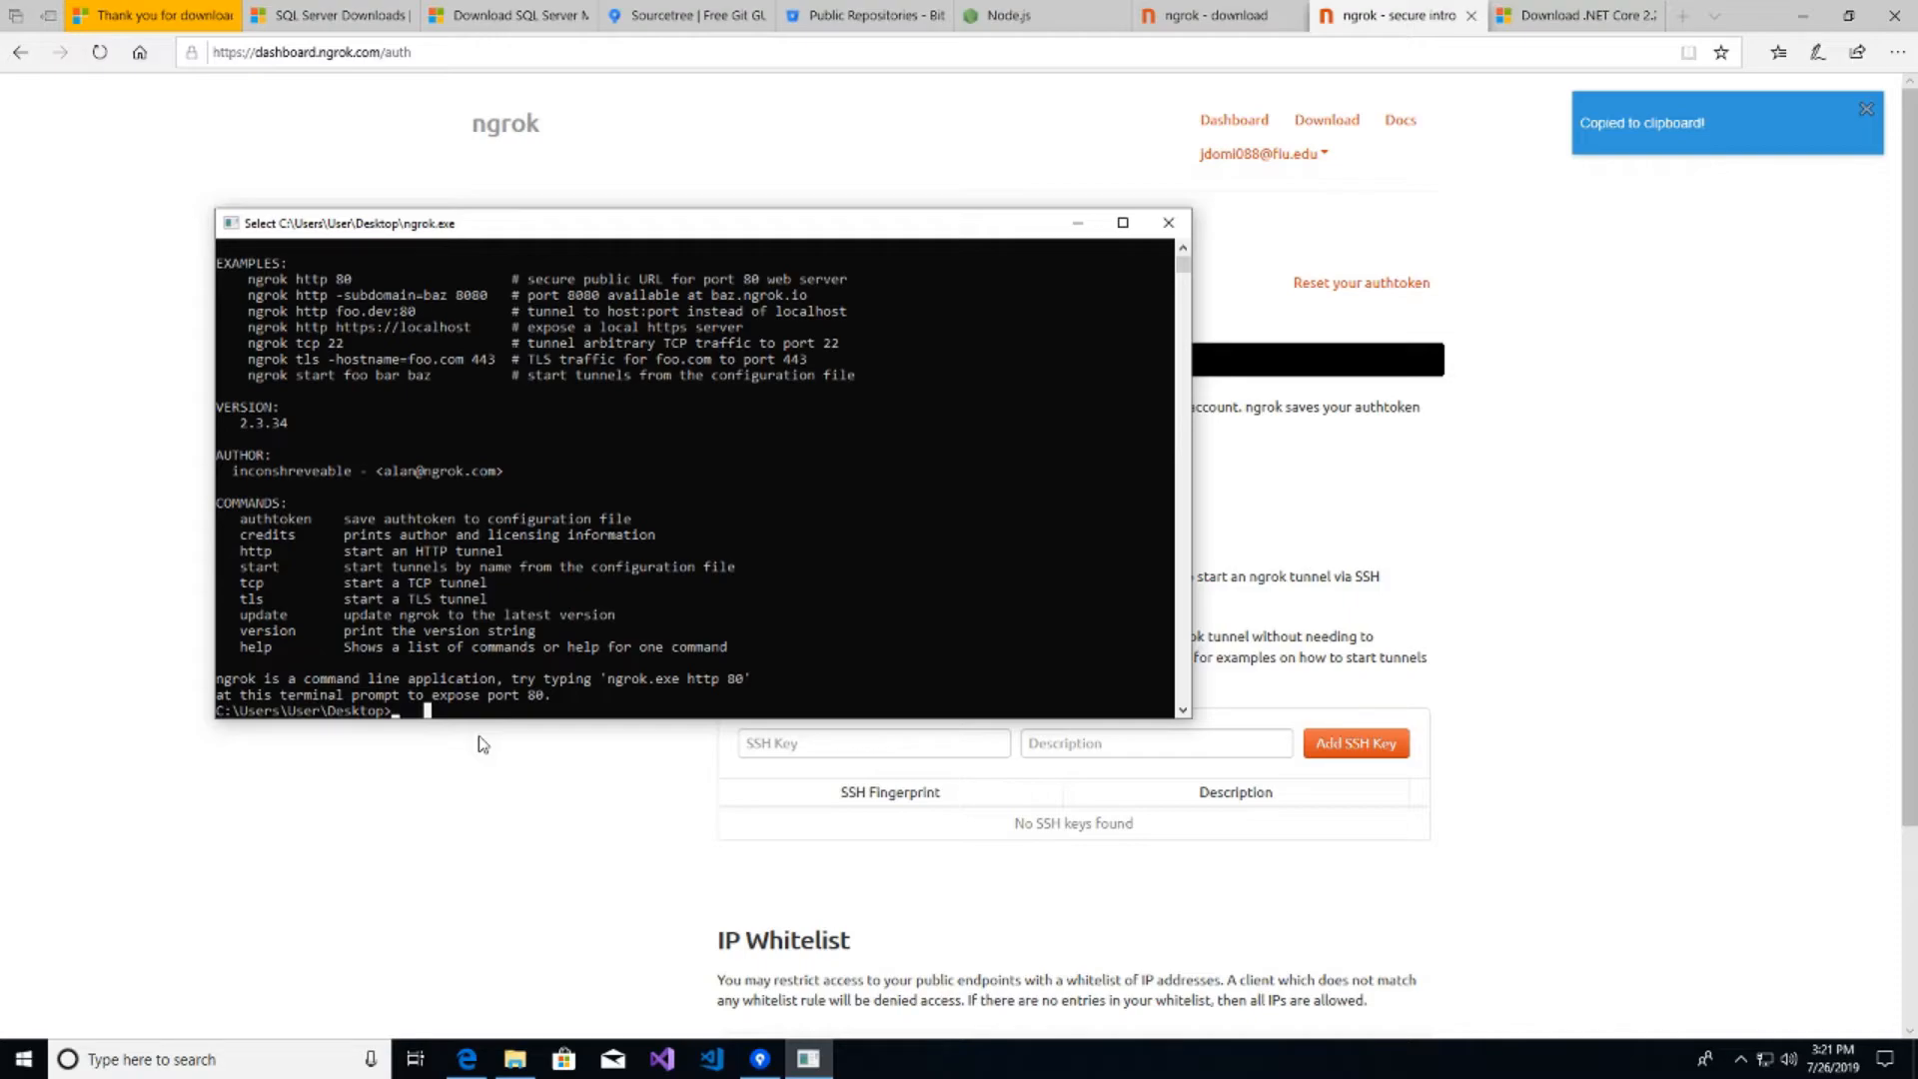
- Run 'ngrok authtoken' with the pasted token to save it into ngrok.yml
{"action": "type", "text": "ngro"}
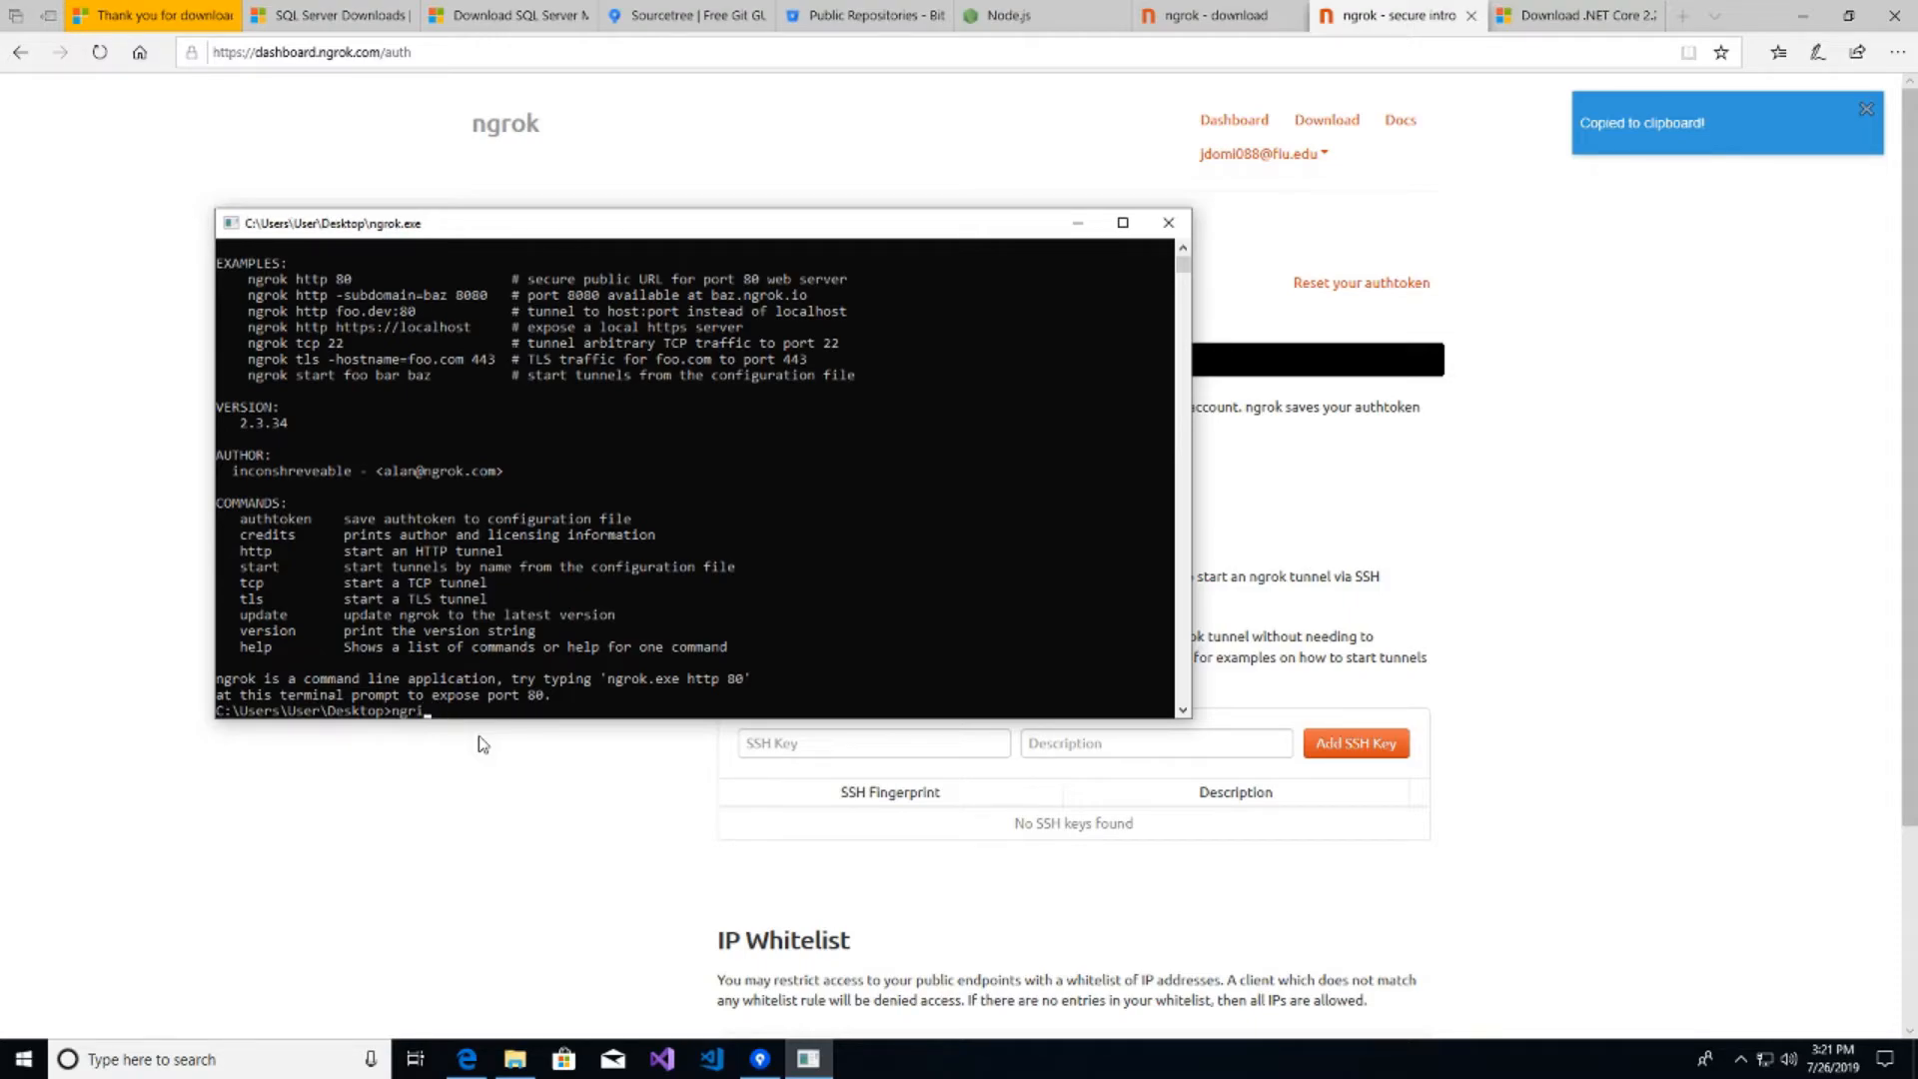
{"action": "type", "text": "k"}
{"action": "type", "text": " authot"}
{"action": "key", "text": "BackSpace"}
{"action": "key", "text": "BackSpace"}
{"action": "type", "text": "token"}
{"action": "key", "text": "ctrl+v"}
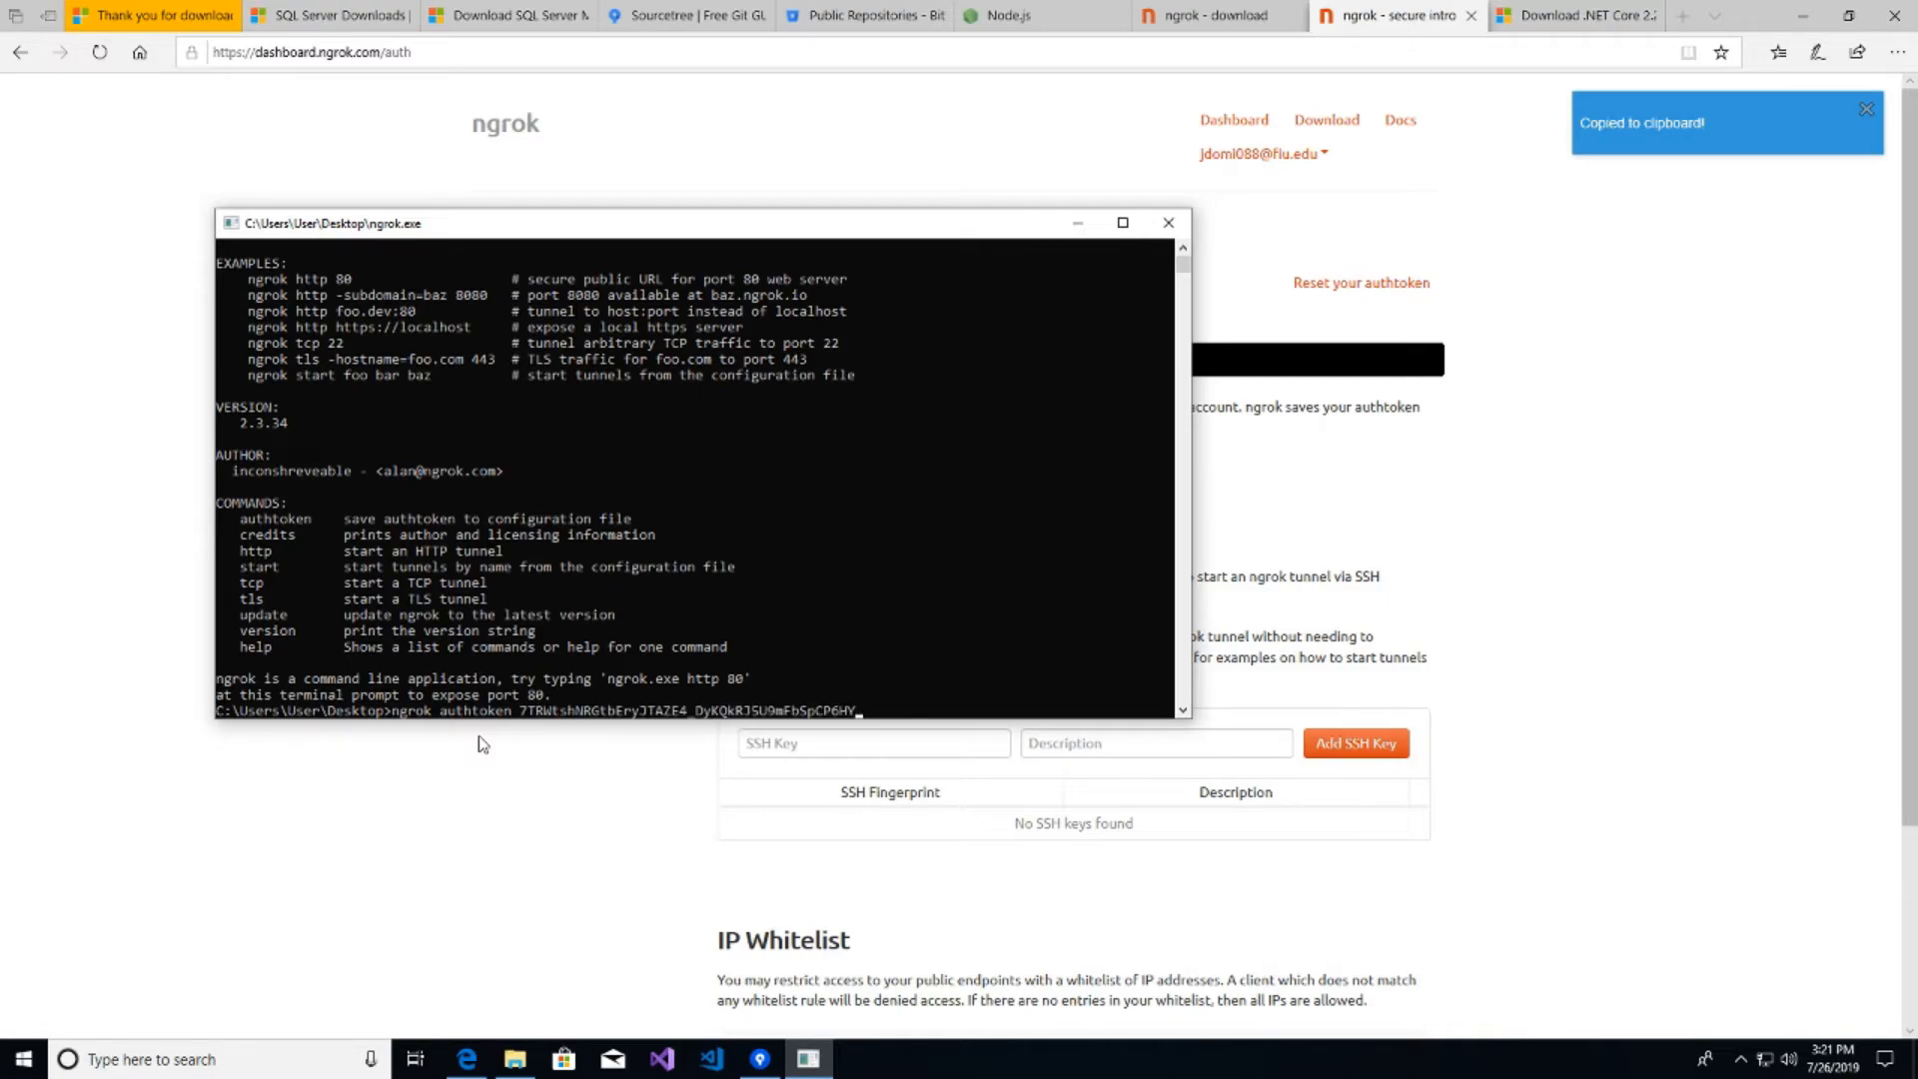
{"action": "key", "text": "Return"}
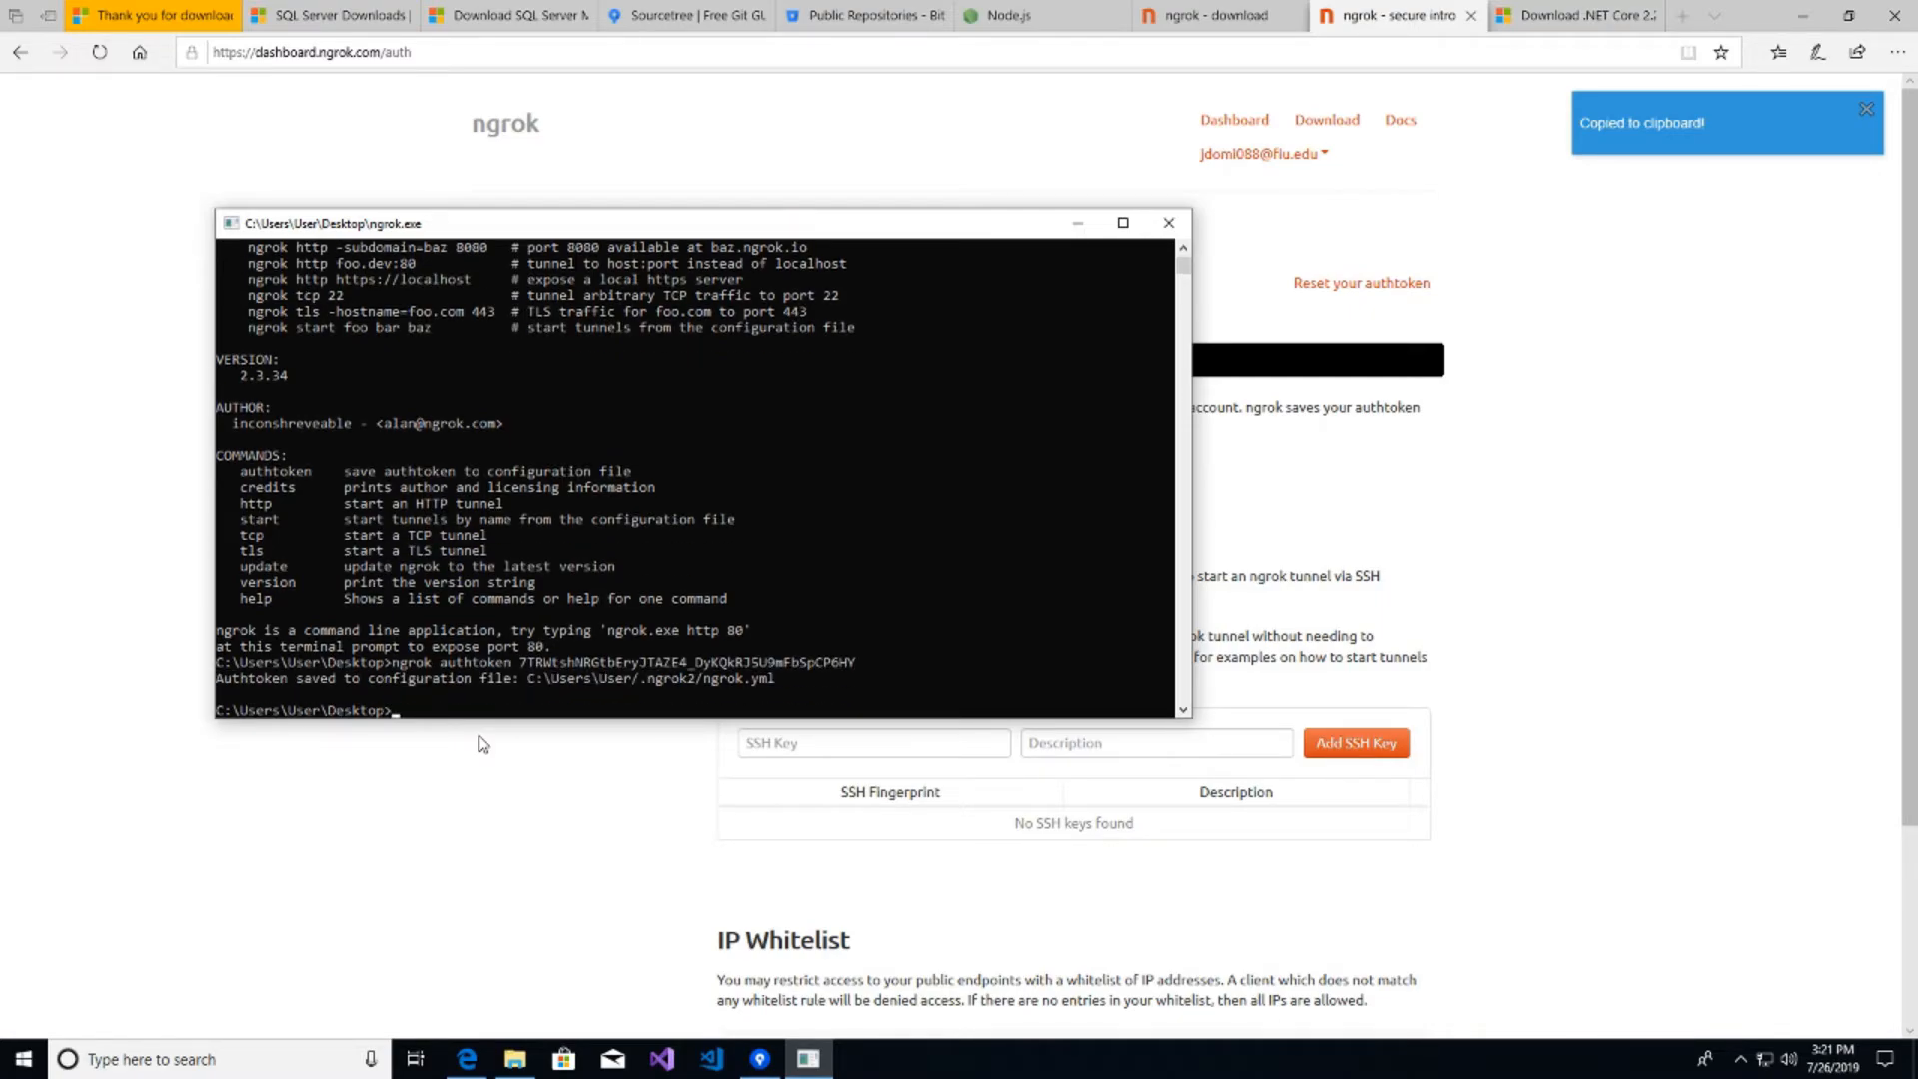